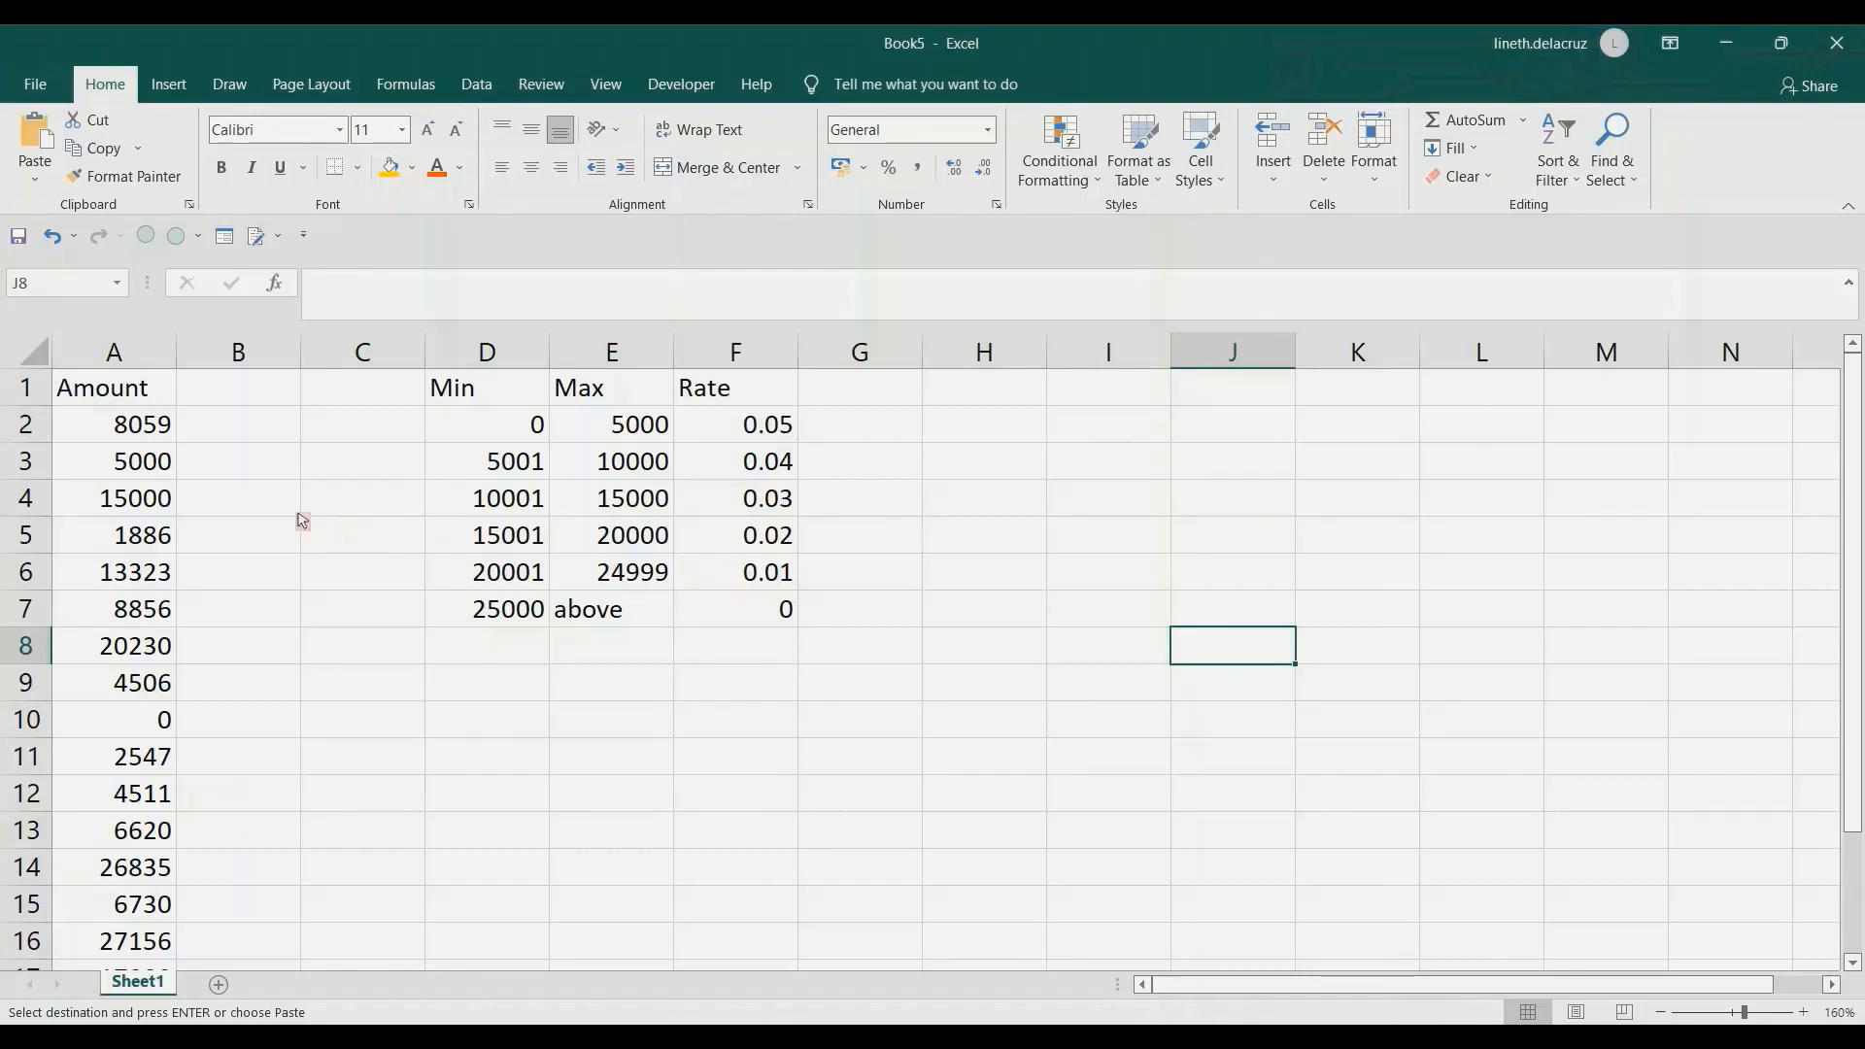
{"action": "left_click", "coordinate": [234, 353]}
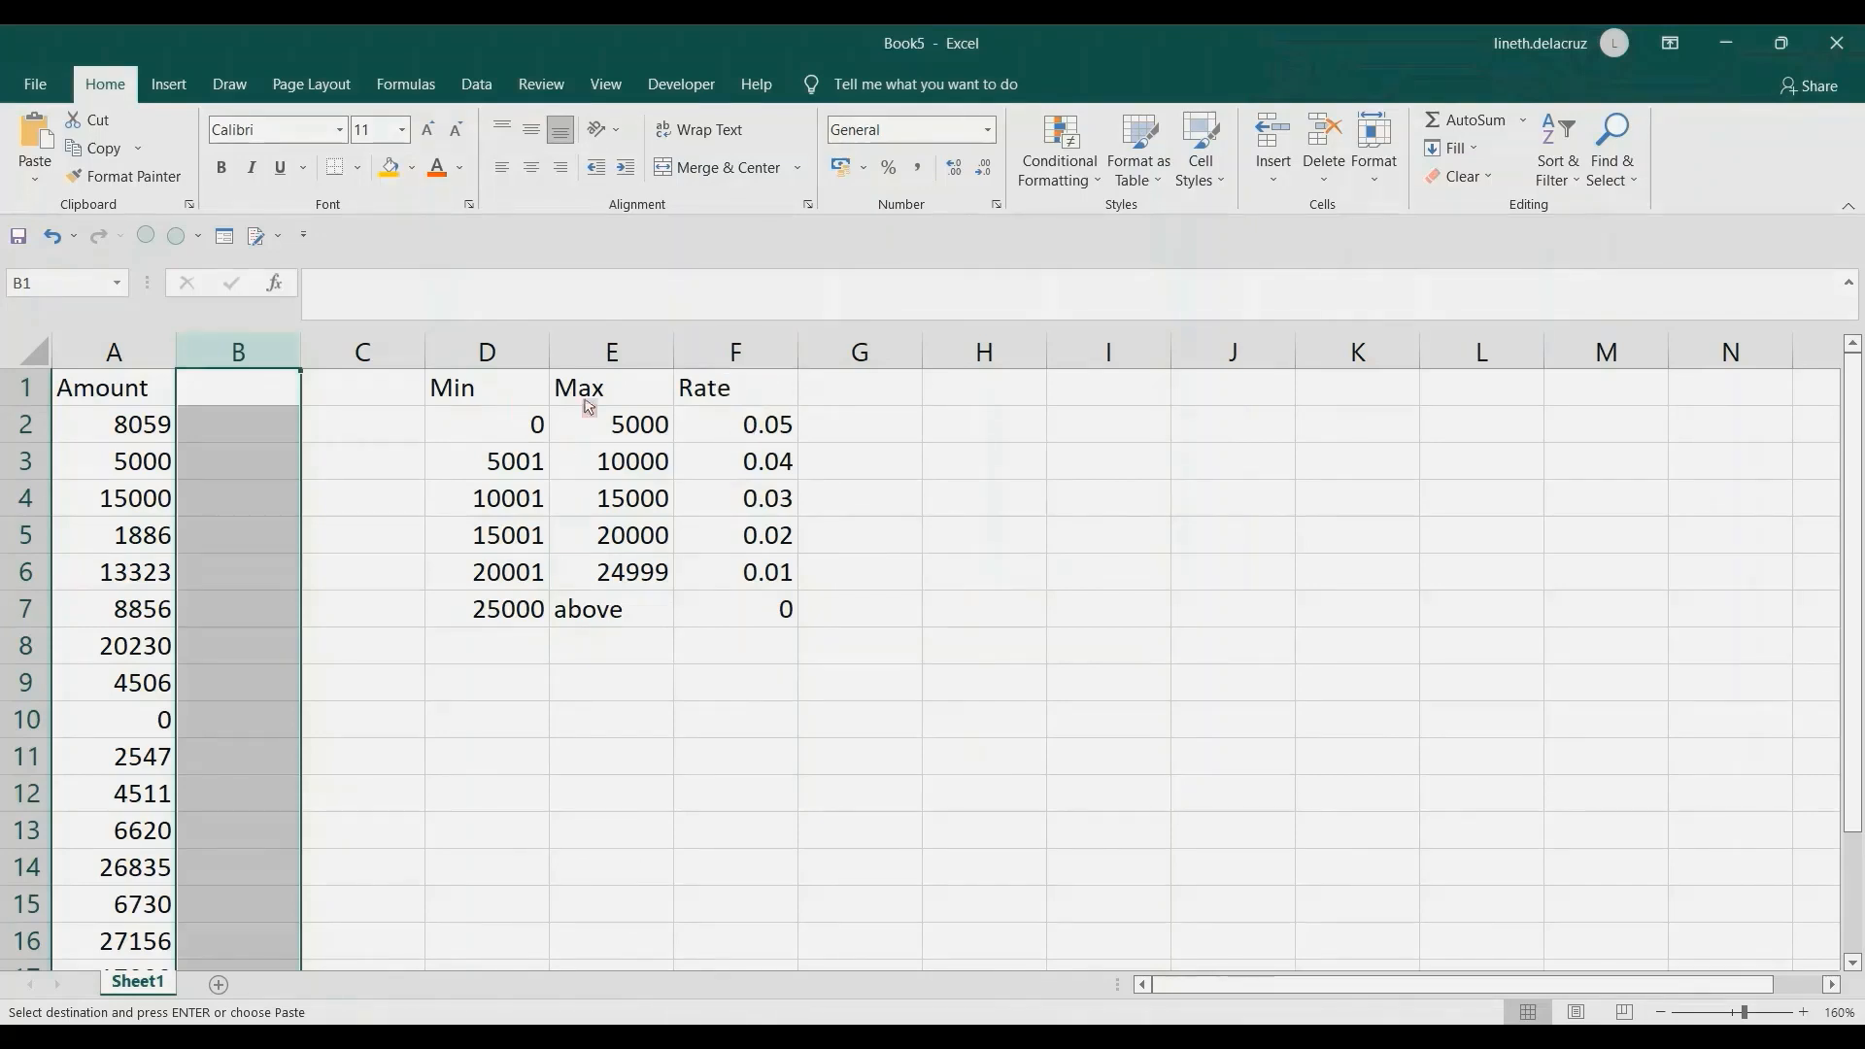
{"action": "left_click_drag", "start_coordinate": [486, 389], "coordinate": [814, 641]}
{"action": "left_click", "coordinate": [764, 361]}
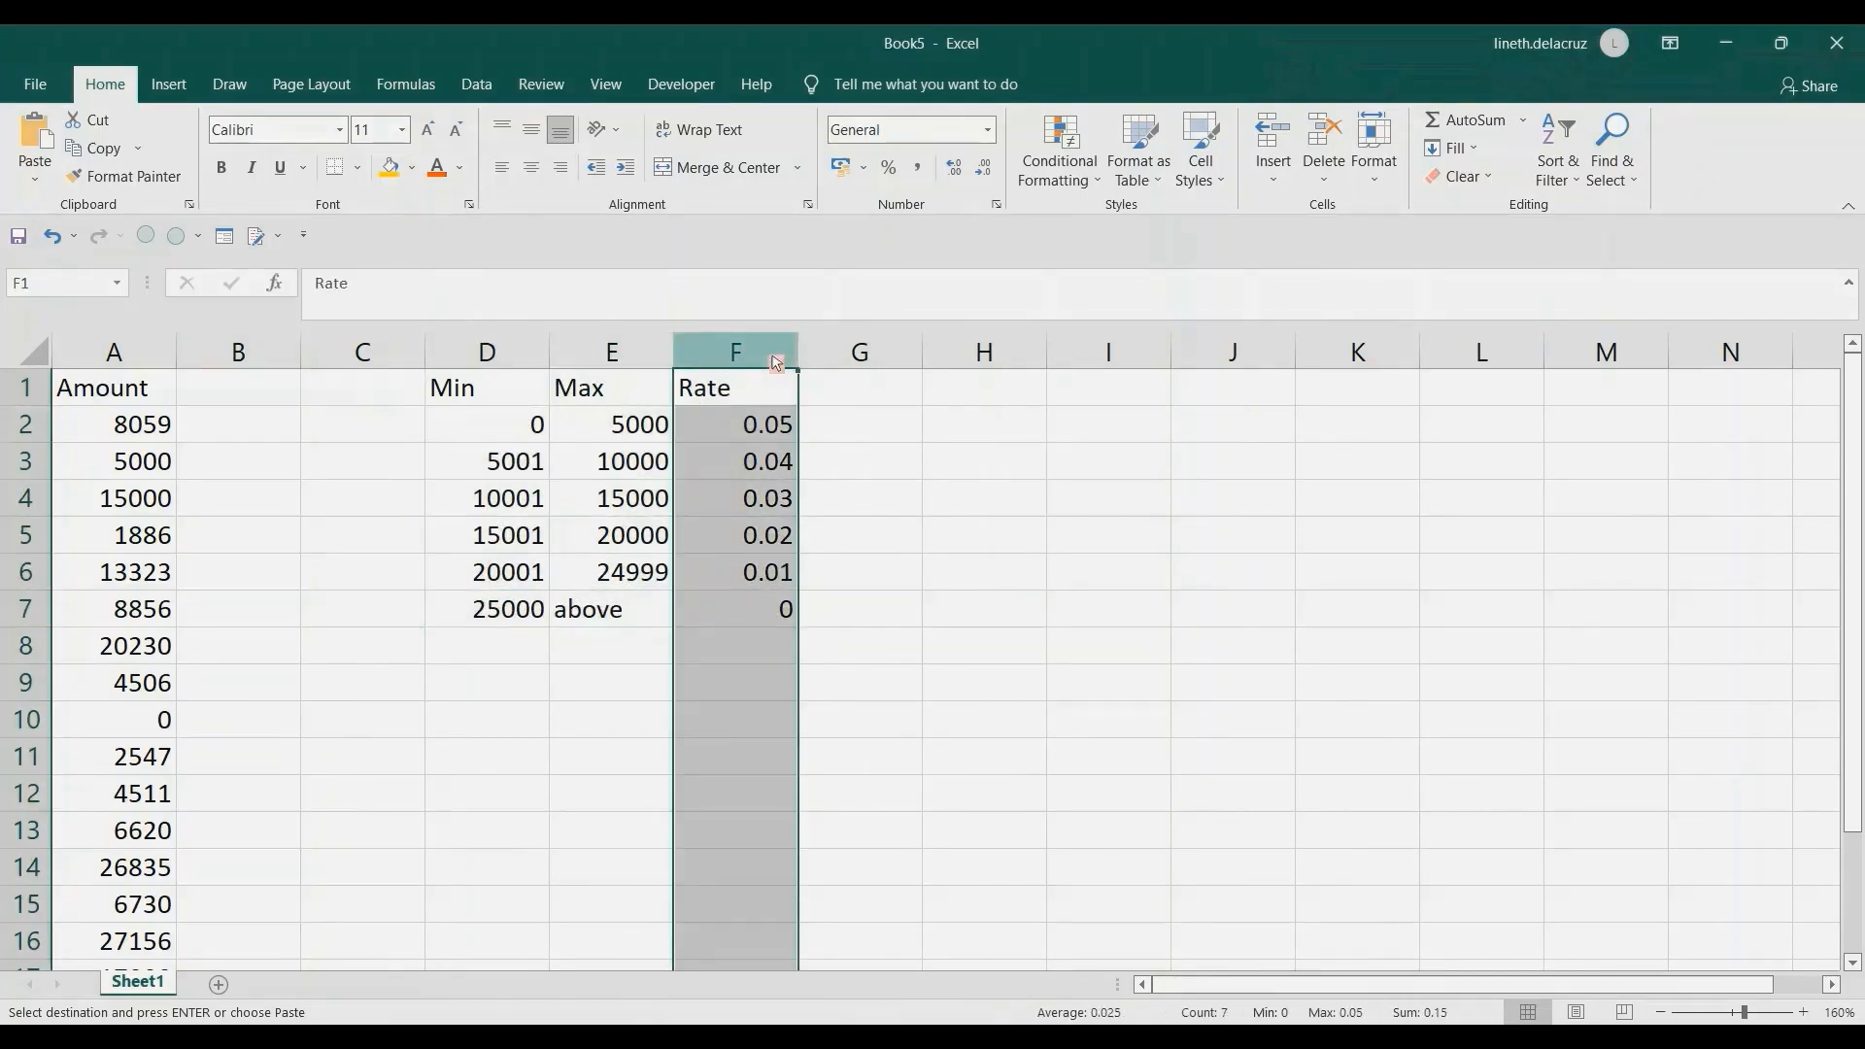
{"action": "left_click_drag", "start_coordinate": [521, 436], "coordinate": [625, 615]}
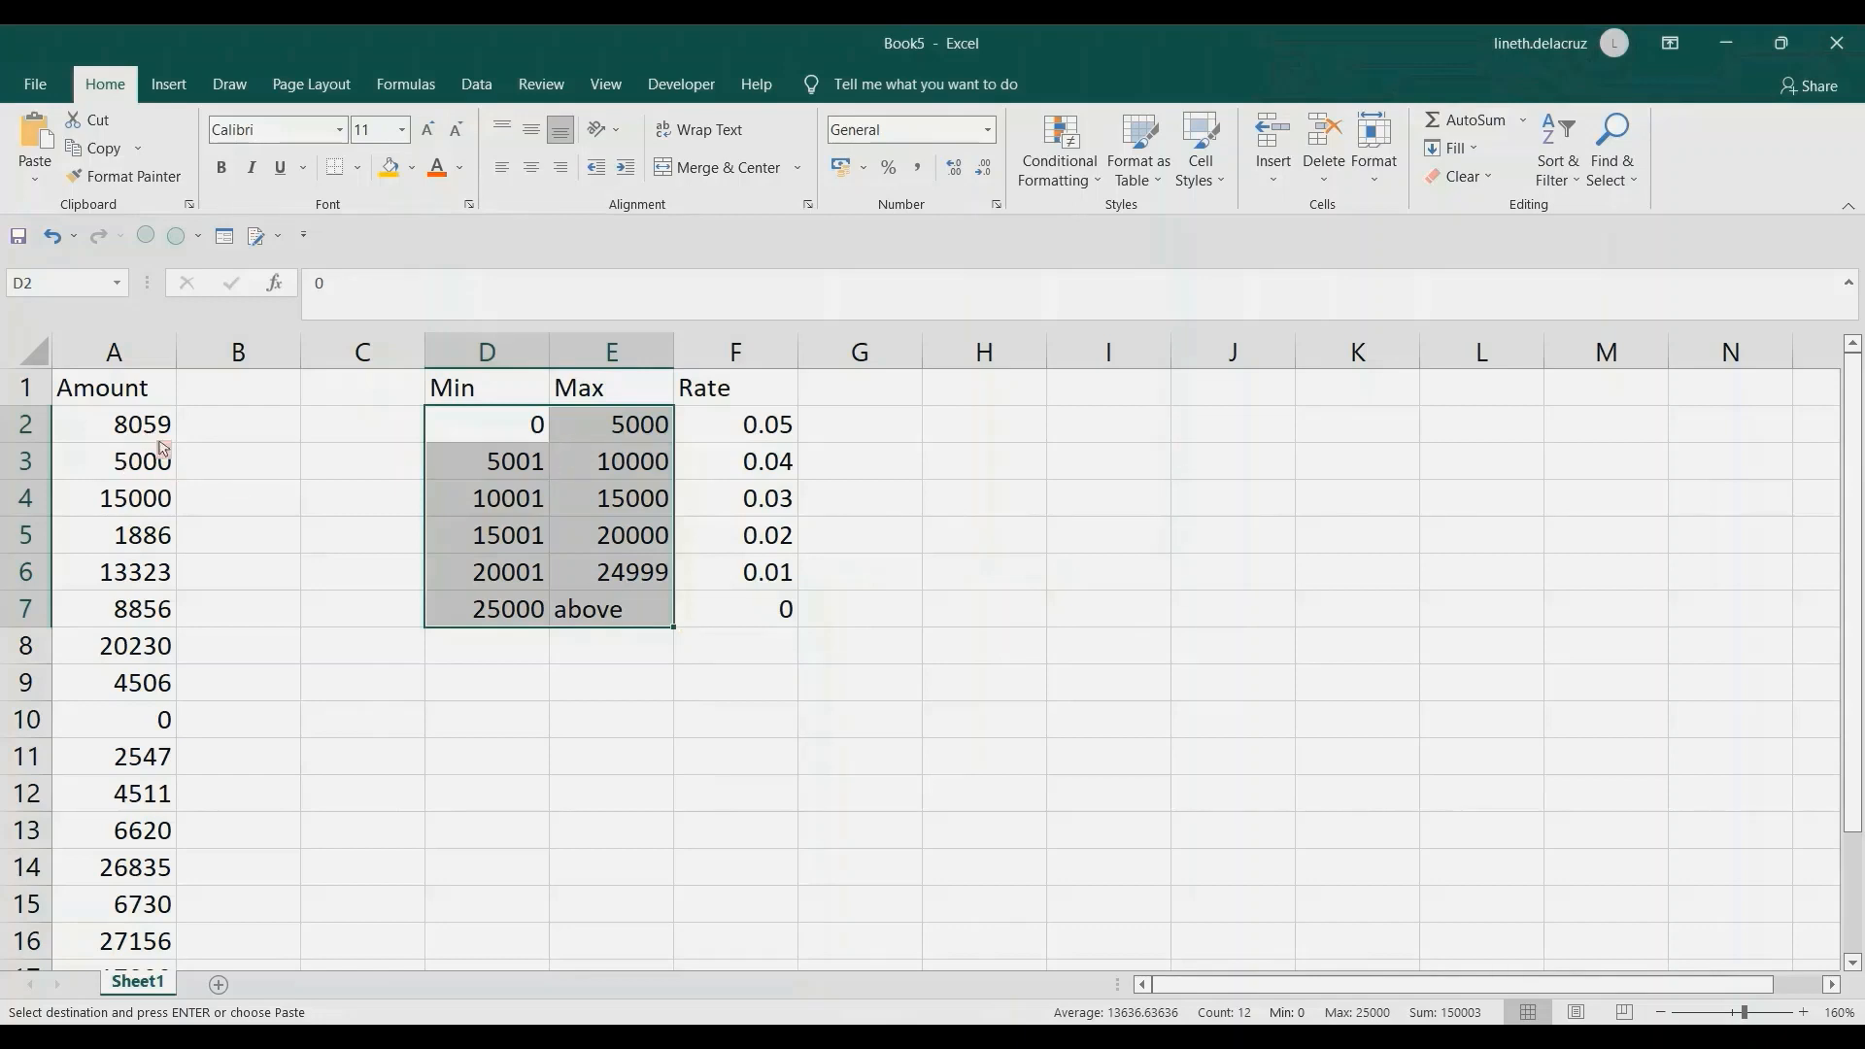
Step: Load the Amount list A1:A19 into Power Query as a table with headers and name the query Output
{"action": "left_click", "coordinate": [93, 400]}
{"action": "left_click", "coordinate": [476, 85]}
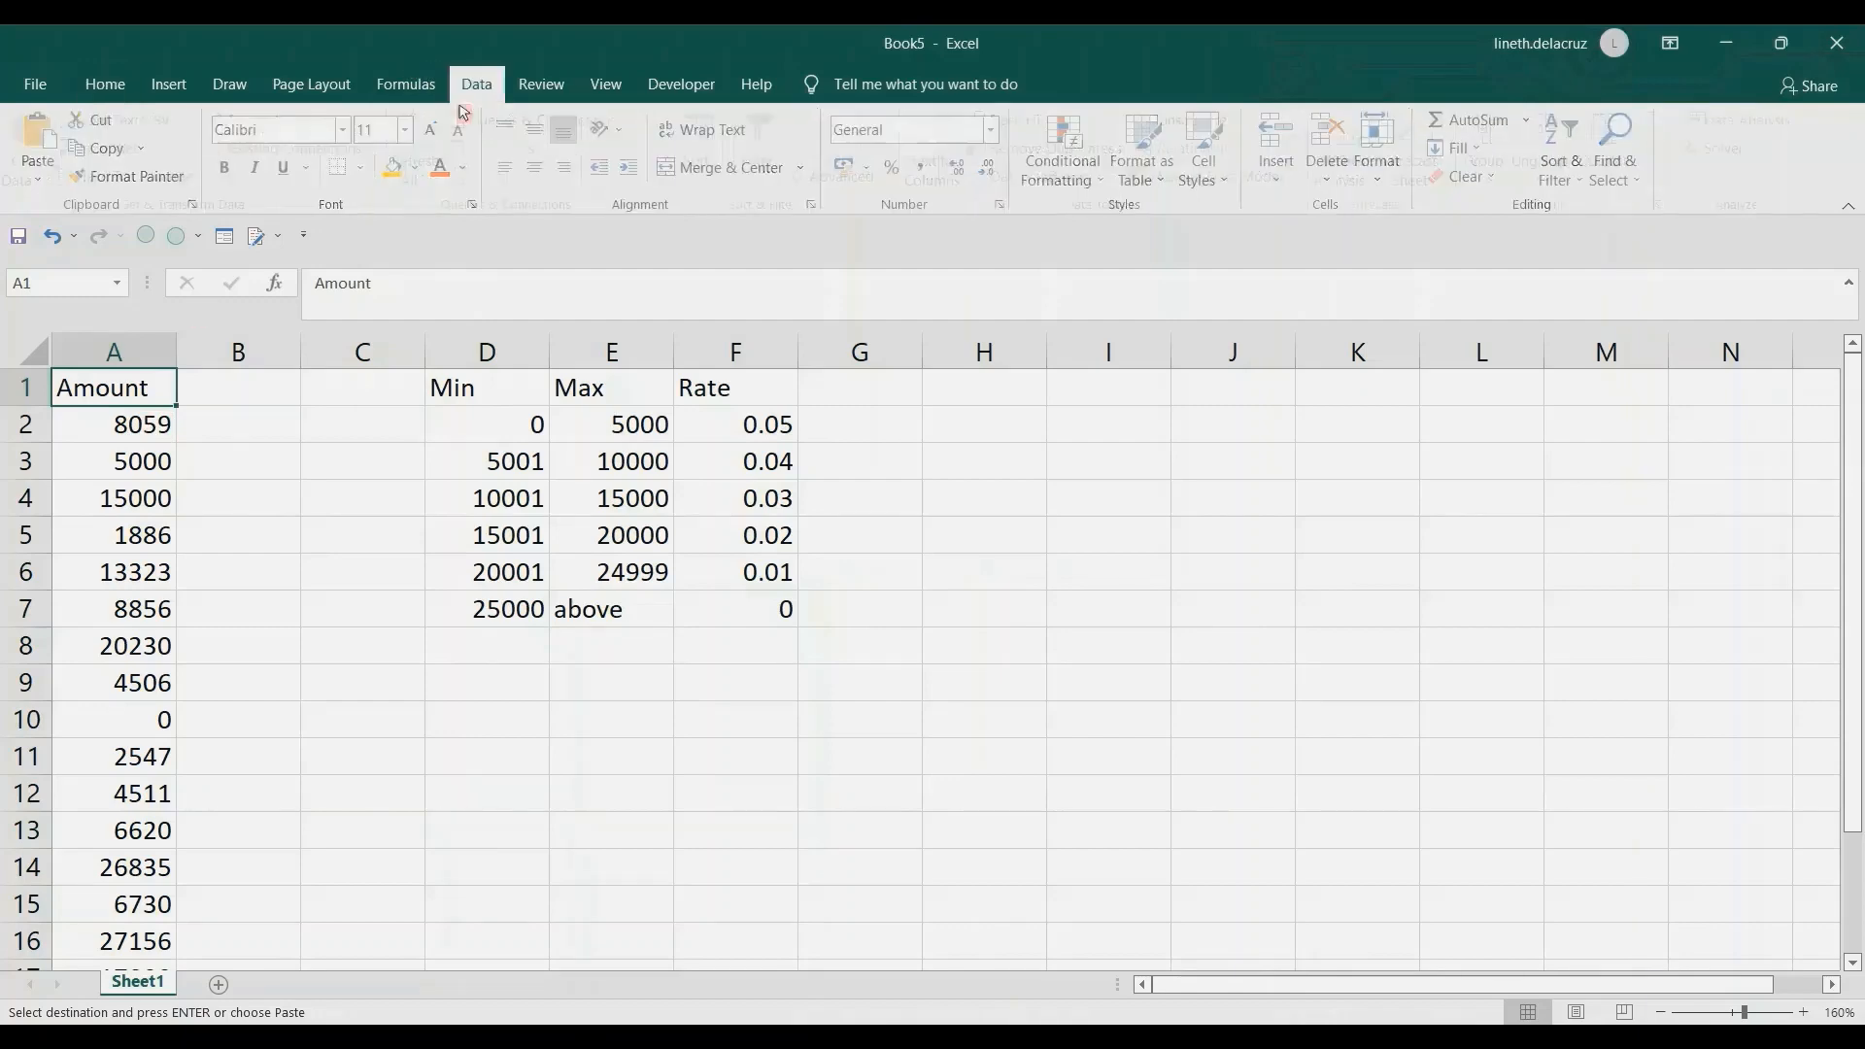
{"action": "left_click", "coordinate": [136, 175]}
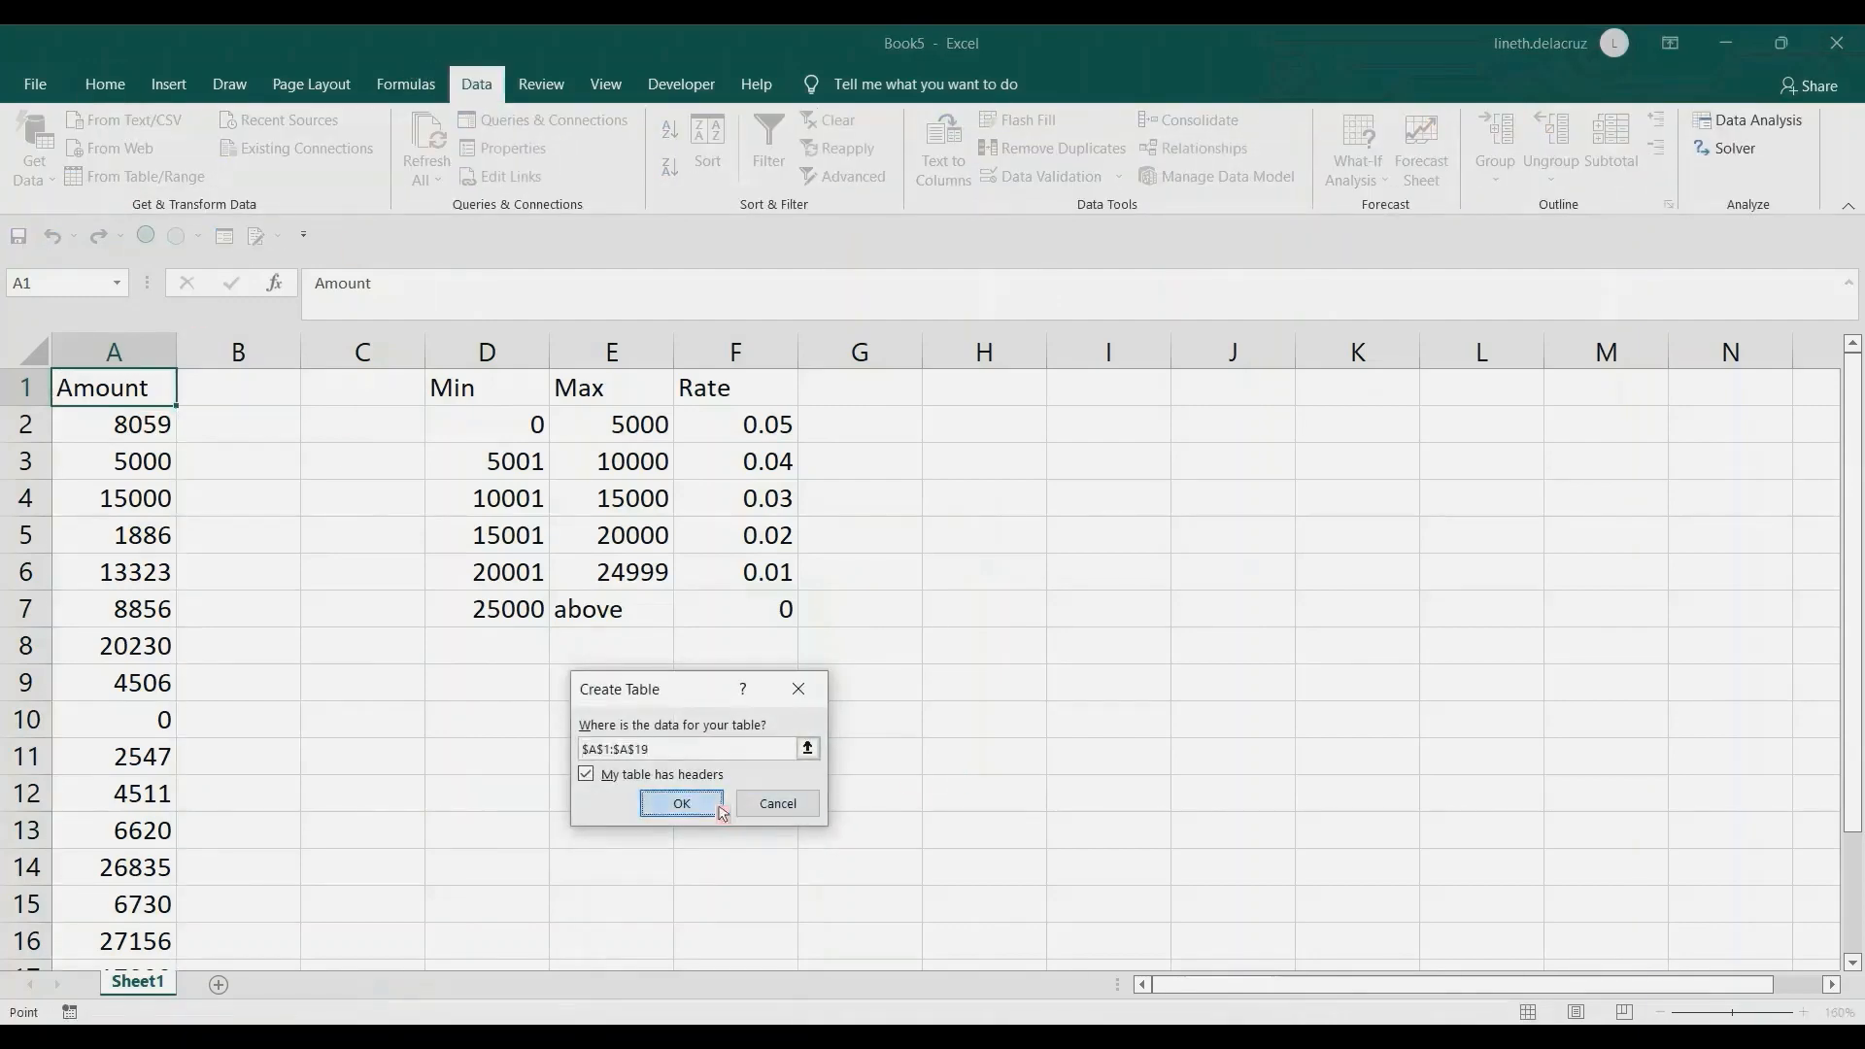
{"action": "left_click", "coordinate": [714, 810]}
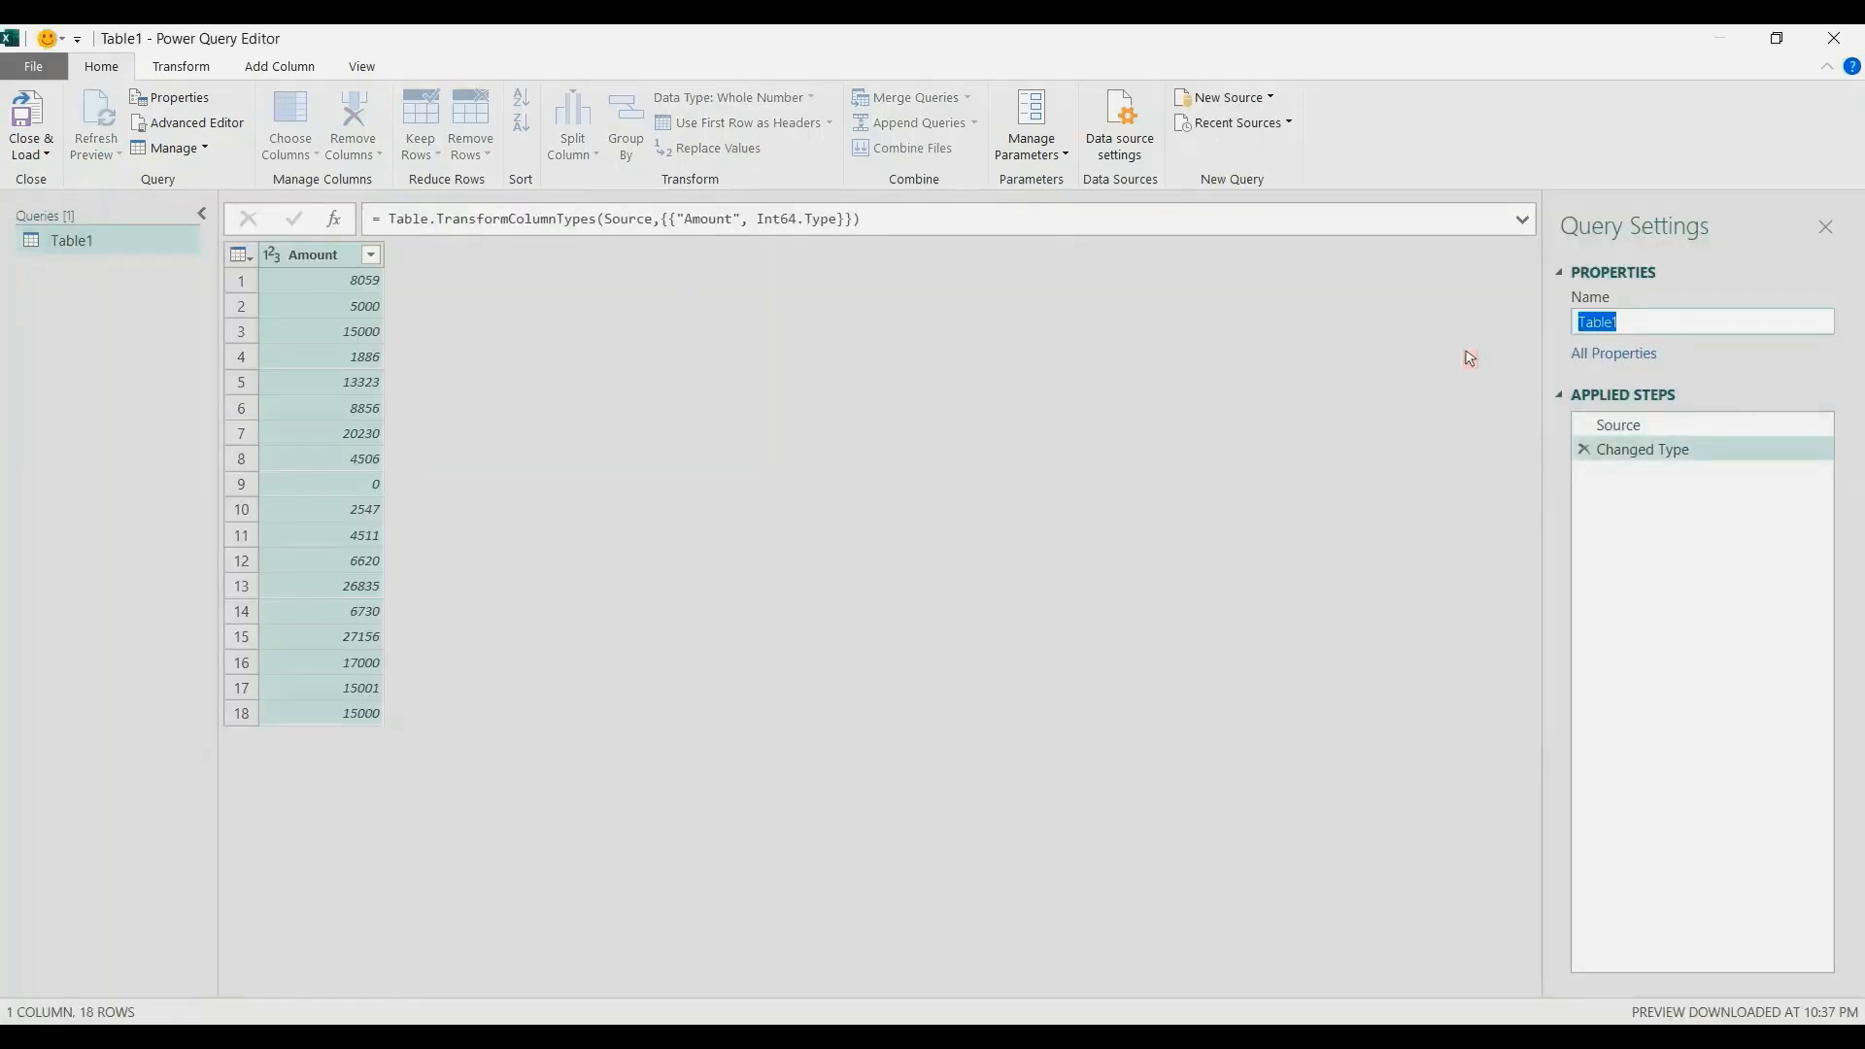
{"action": "type", "text": "Output"}
{"action": "key", "text": "Return"}
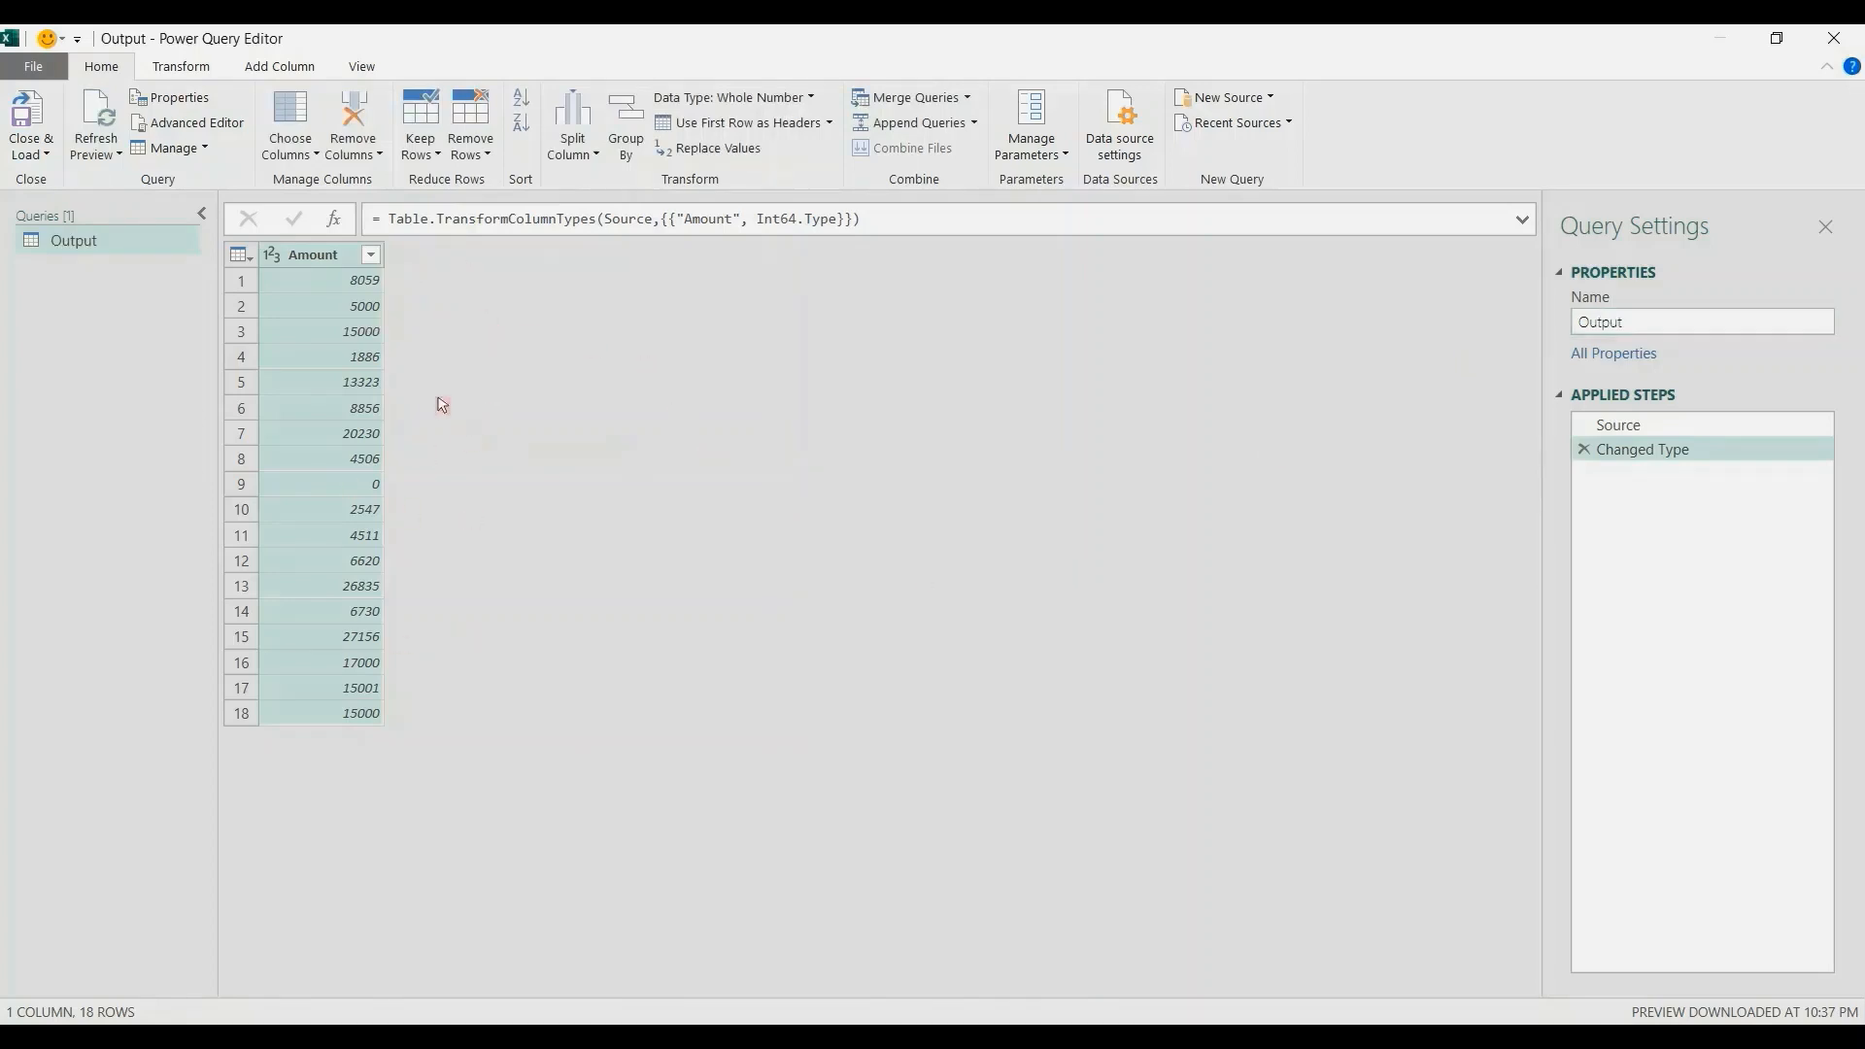
Step: Close the query editor and load the Output query to the workbook as a connection only
{"action": "left_click", "coordinate": [39, 161]}
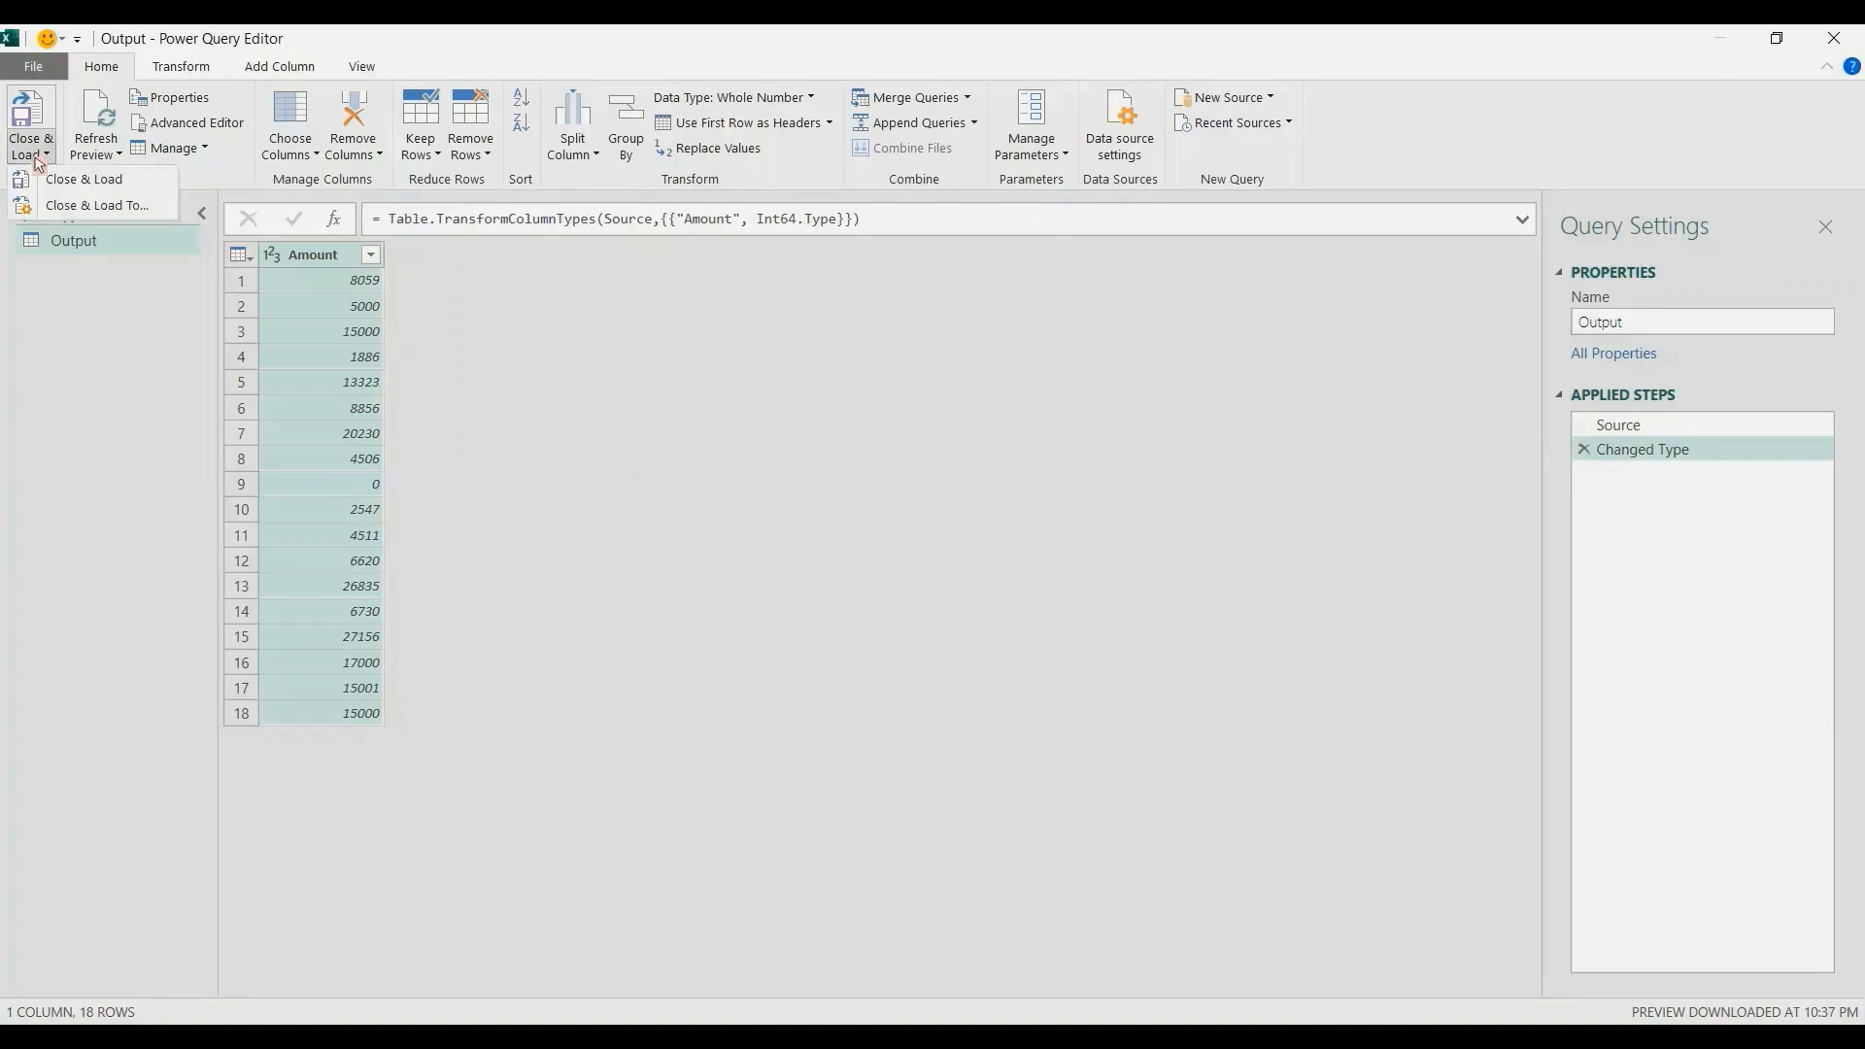
{"action": "left_click", "coordinate": [56, 207]}
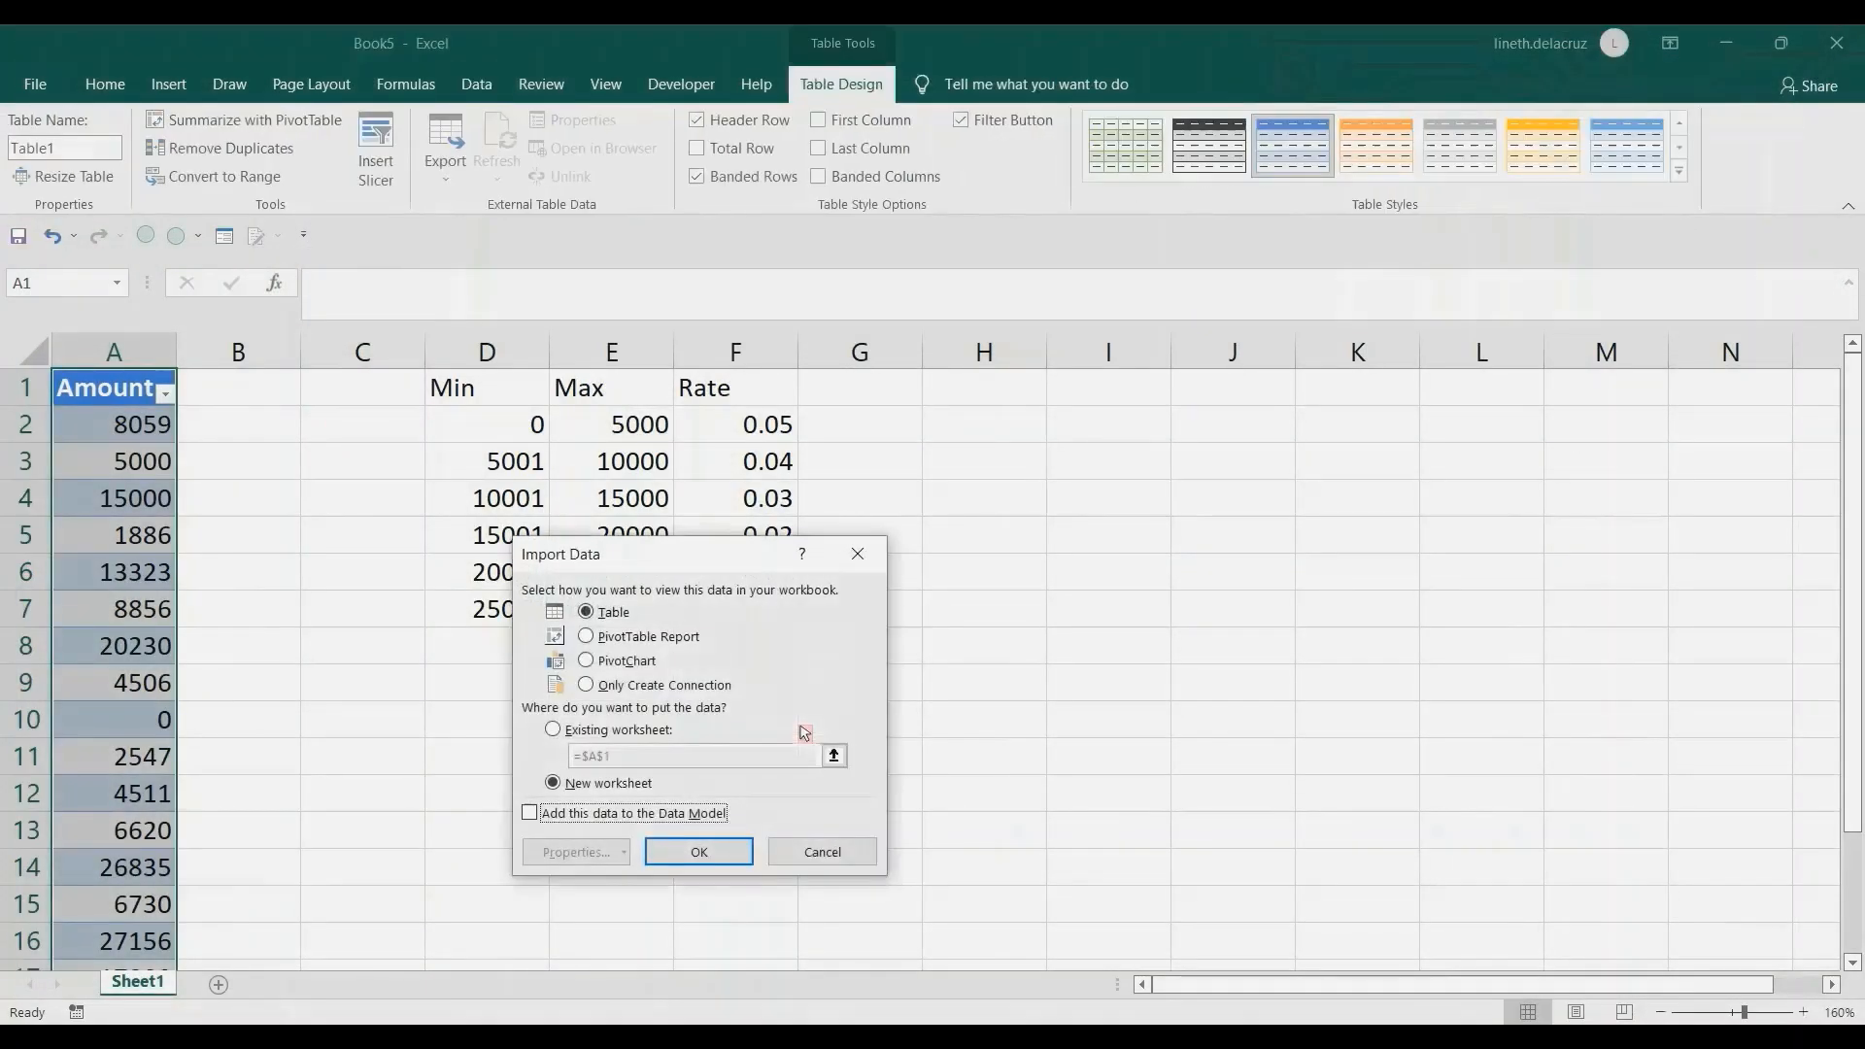
{"action": "left_click", "coordinate": [631, 684]}
{"action": "left_click", "coordinate": [685, 854]}
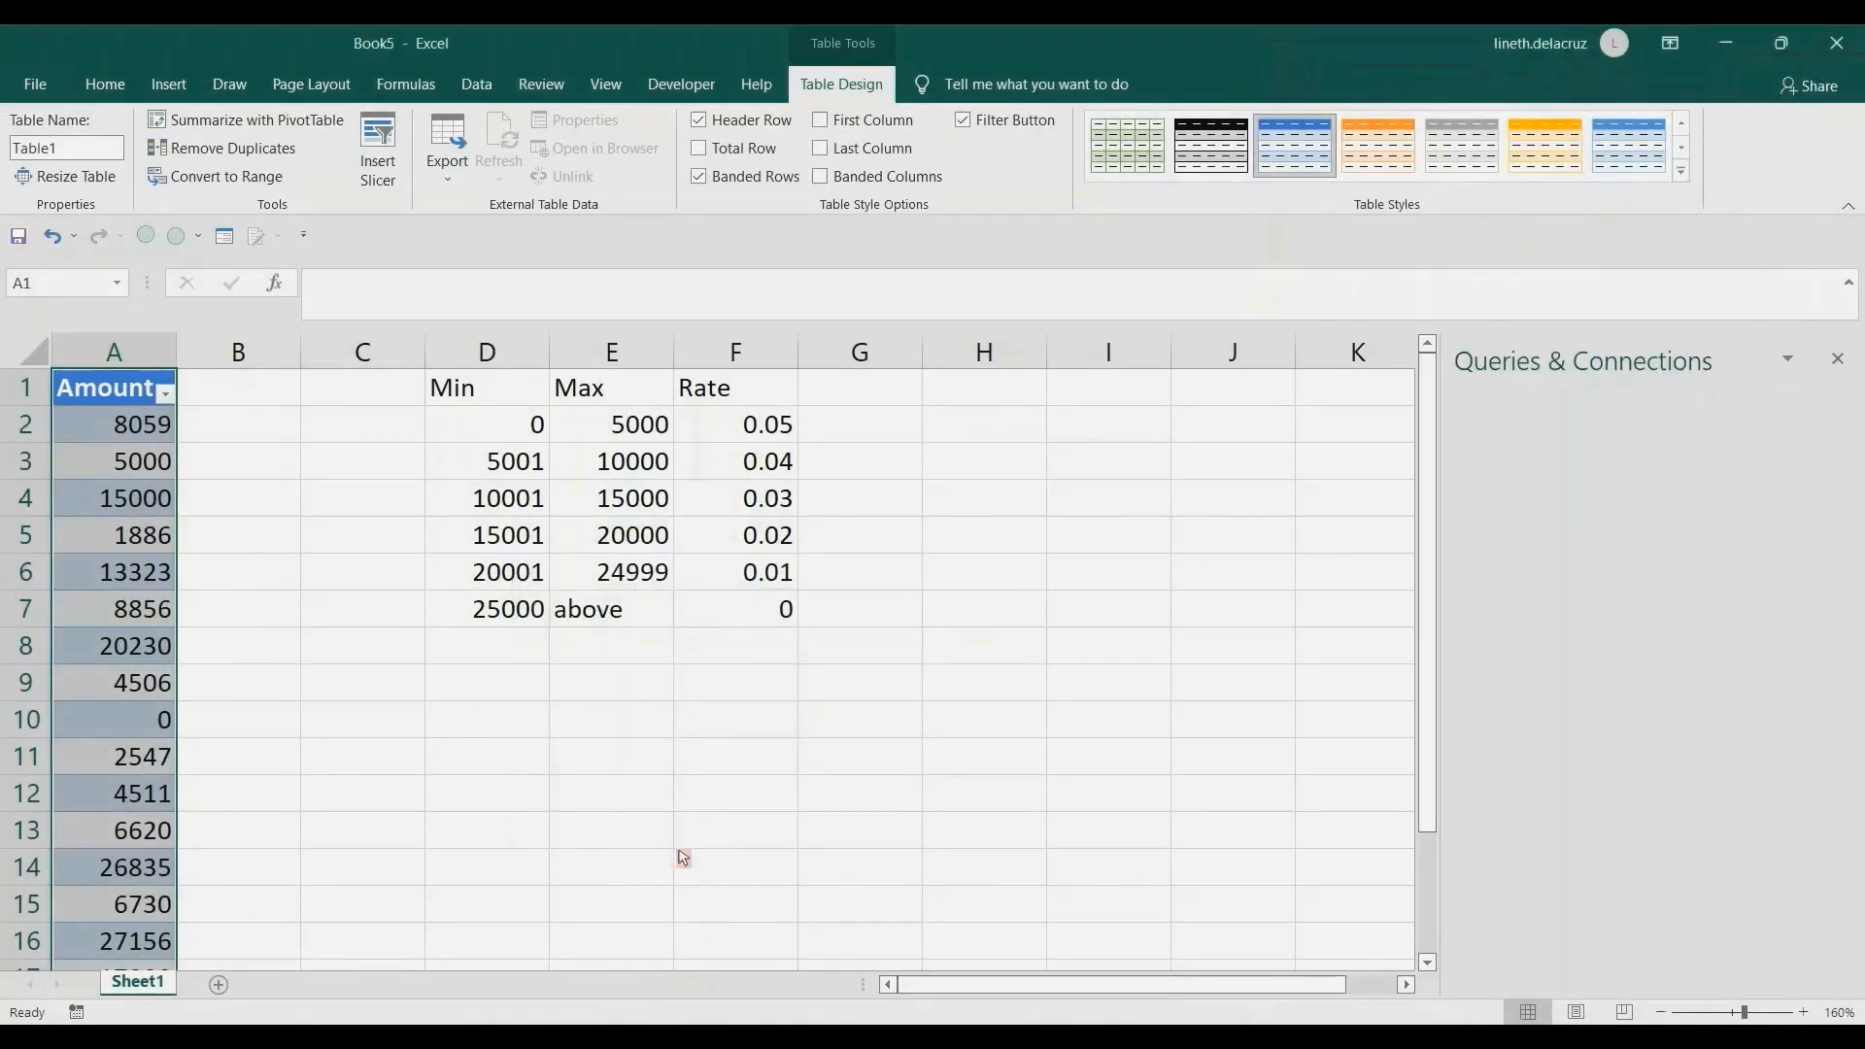
Step: Load the Min, Max and Rate table into Power Query and name its query Cutoff
{"action": "left_click", "coordinate": [497, 388]}
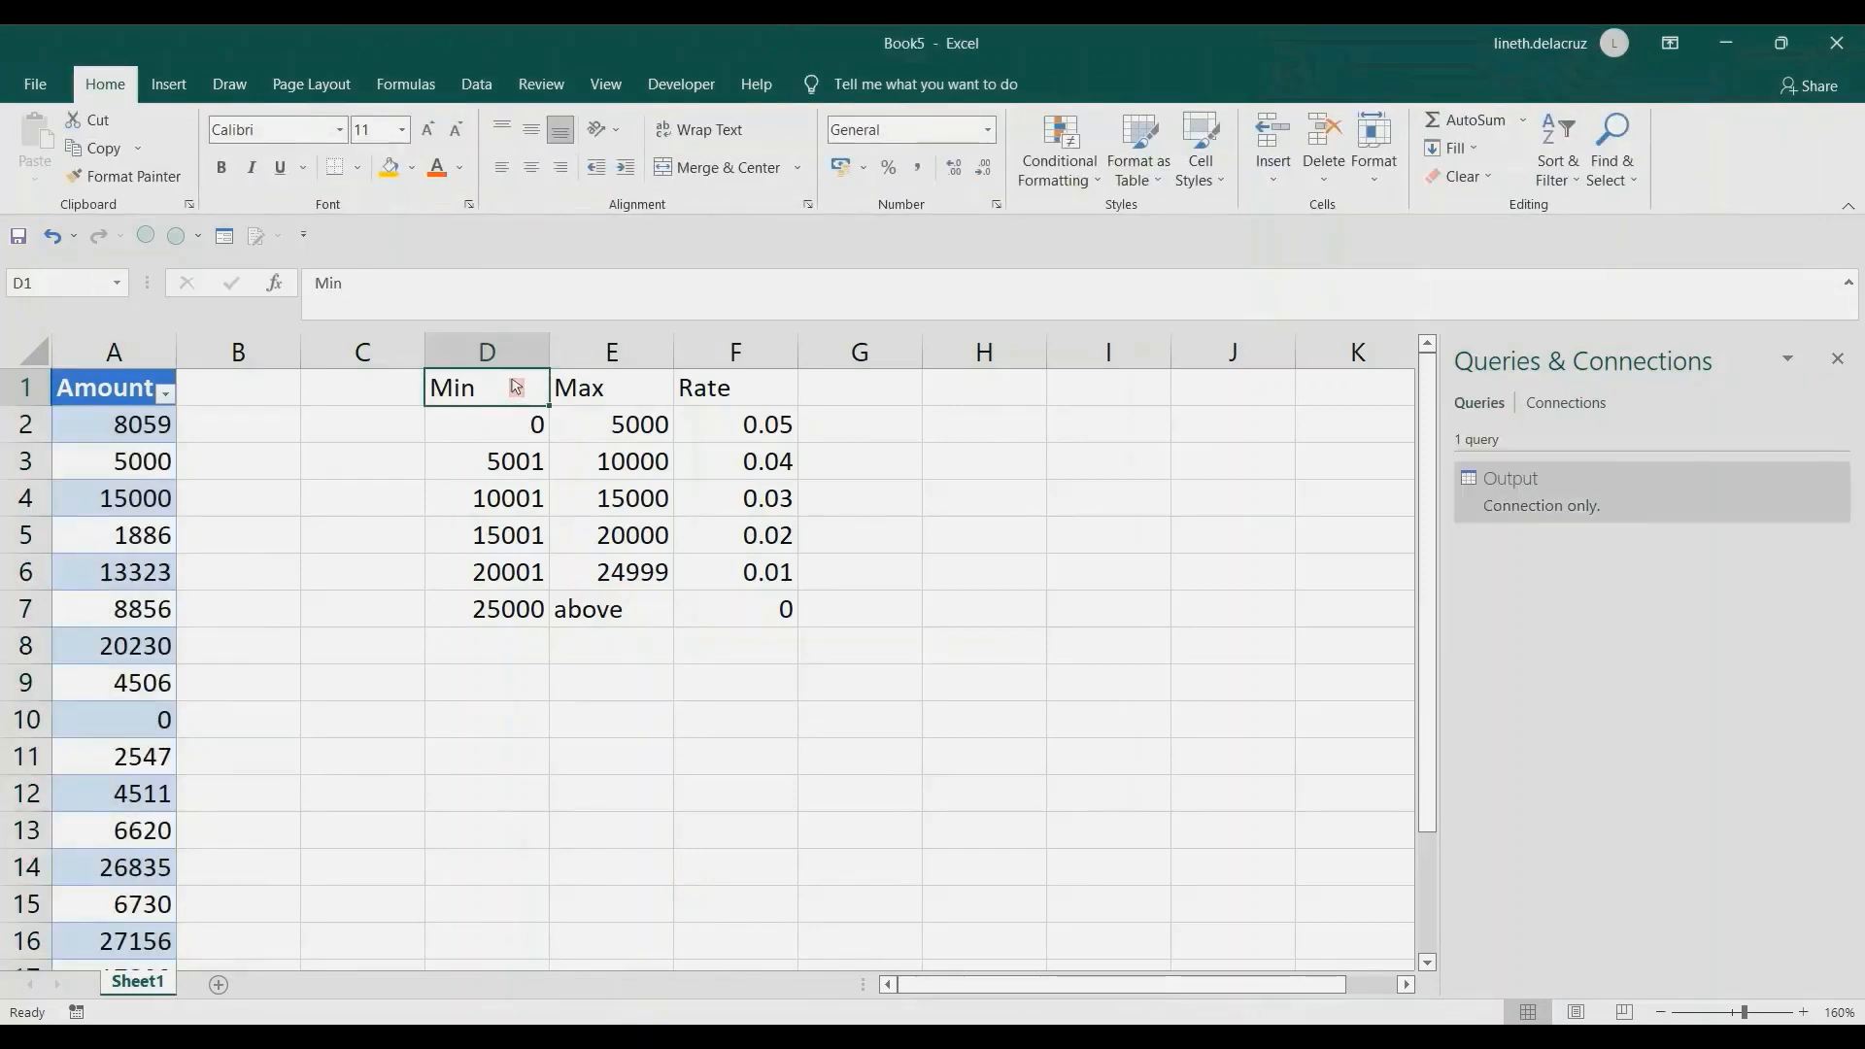
{"action": "left_click", "coordinate": [476, 84]}
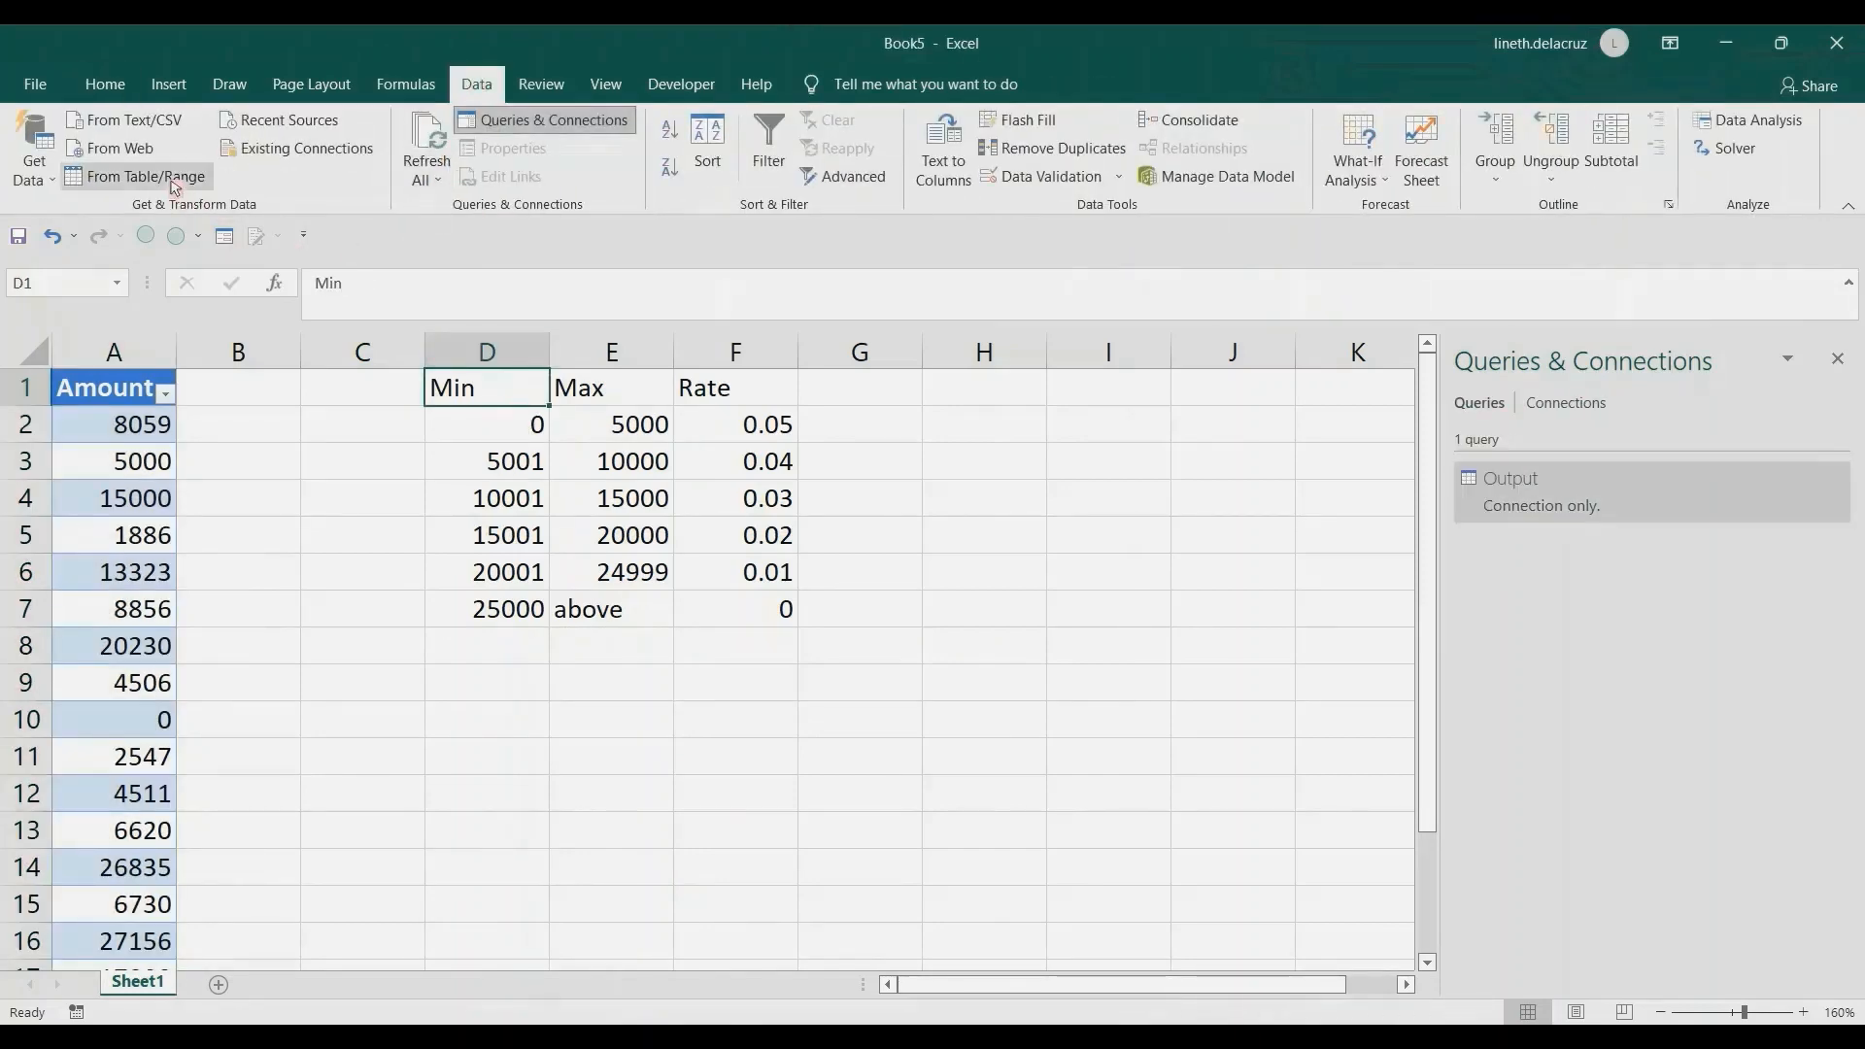
{"action": "left_click", "coordinate": [174, 179]}
{"action": "left_click", "coordinate": [680, 803]}
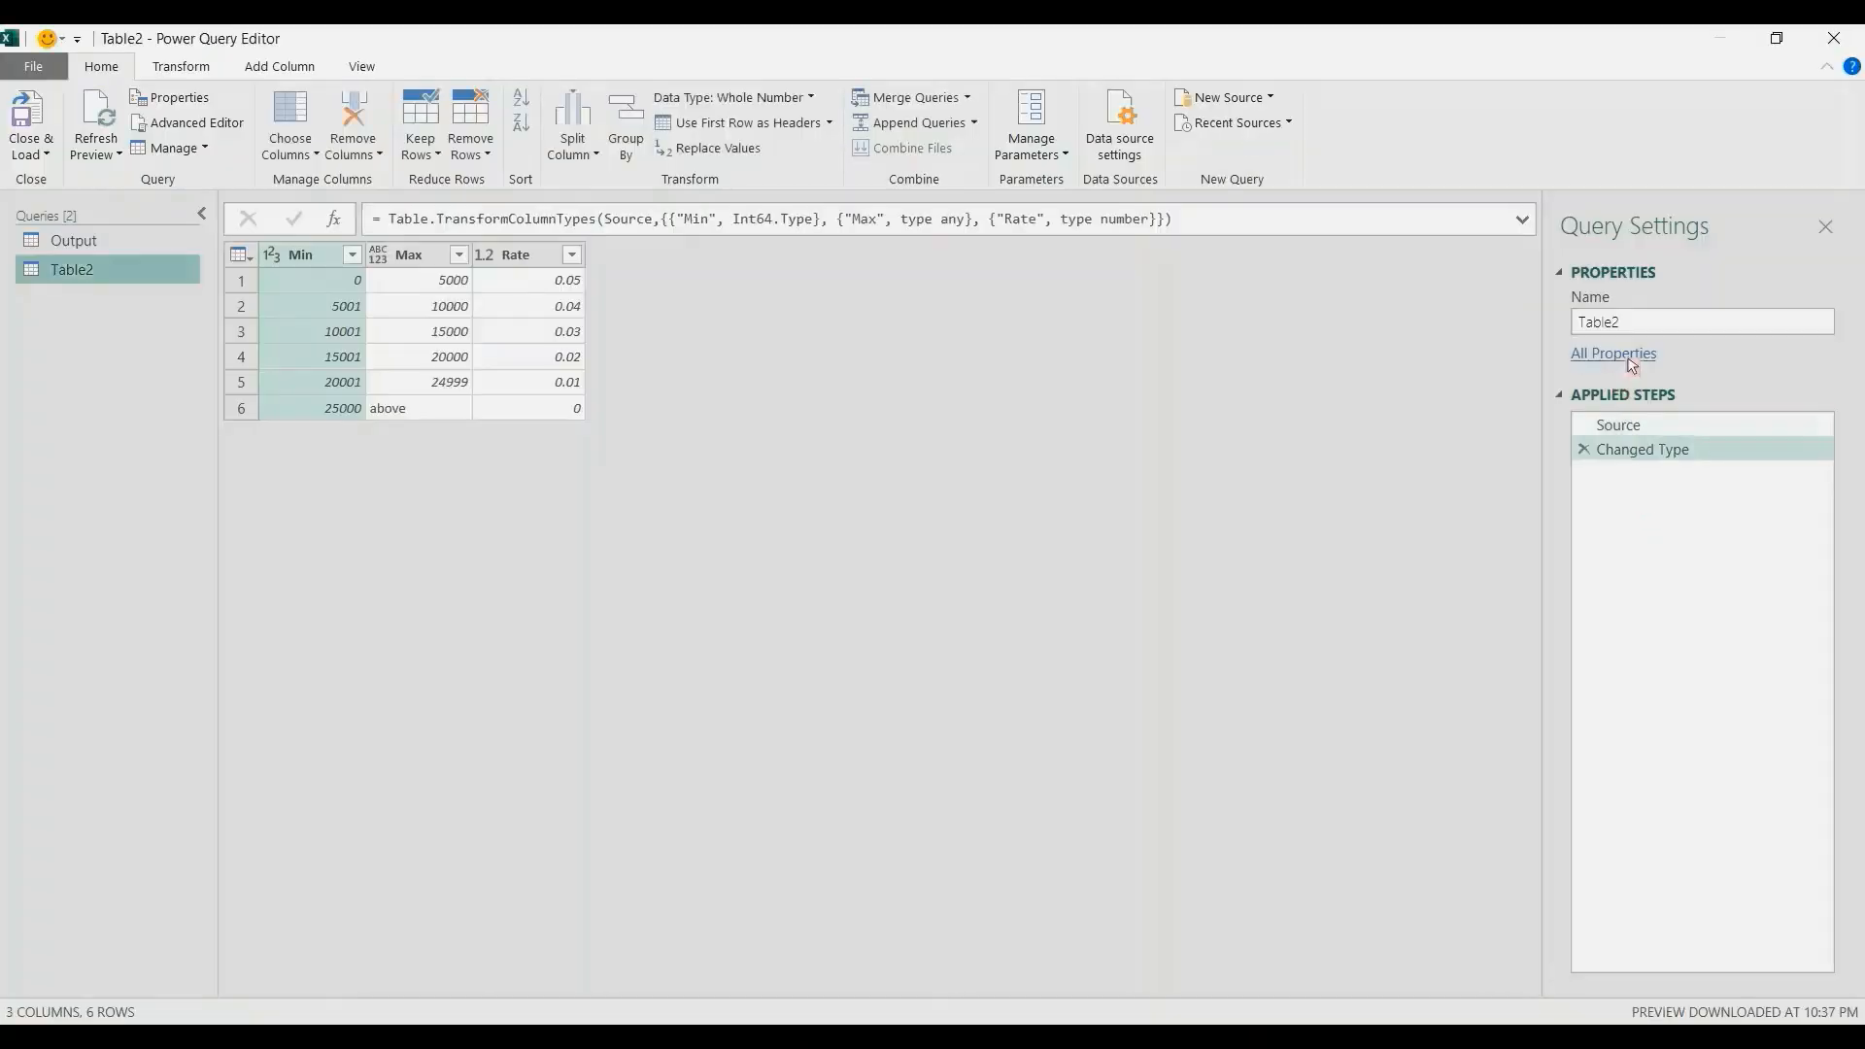
{"action": "left_click", "coordinate": [1648, 327]}
{"action": "type", "text": "Cutof"}
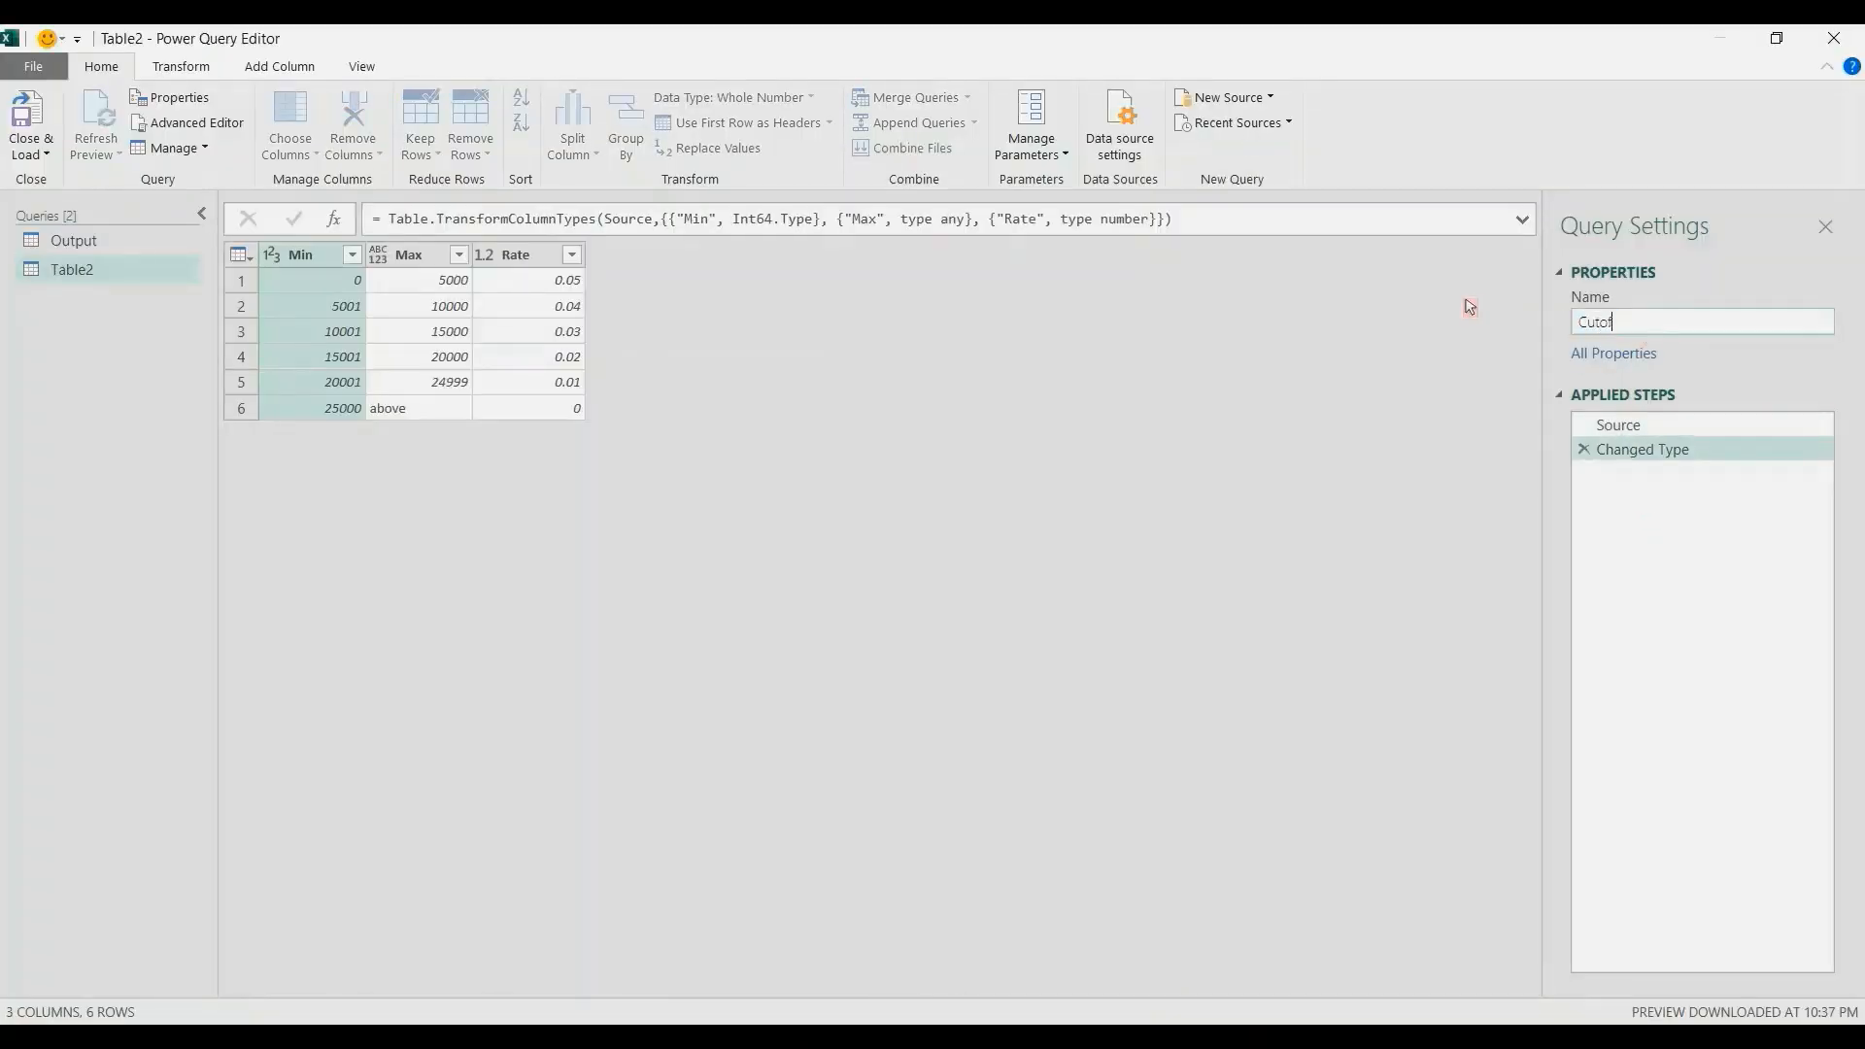
{"action": "type", "text": "f"}
{"action": "key", "text": "Return"}
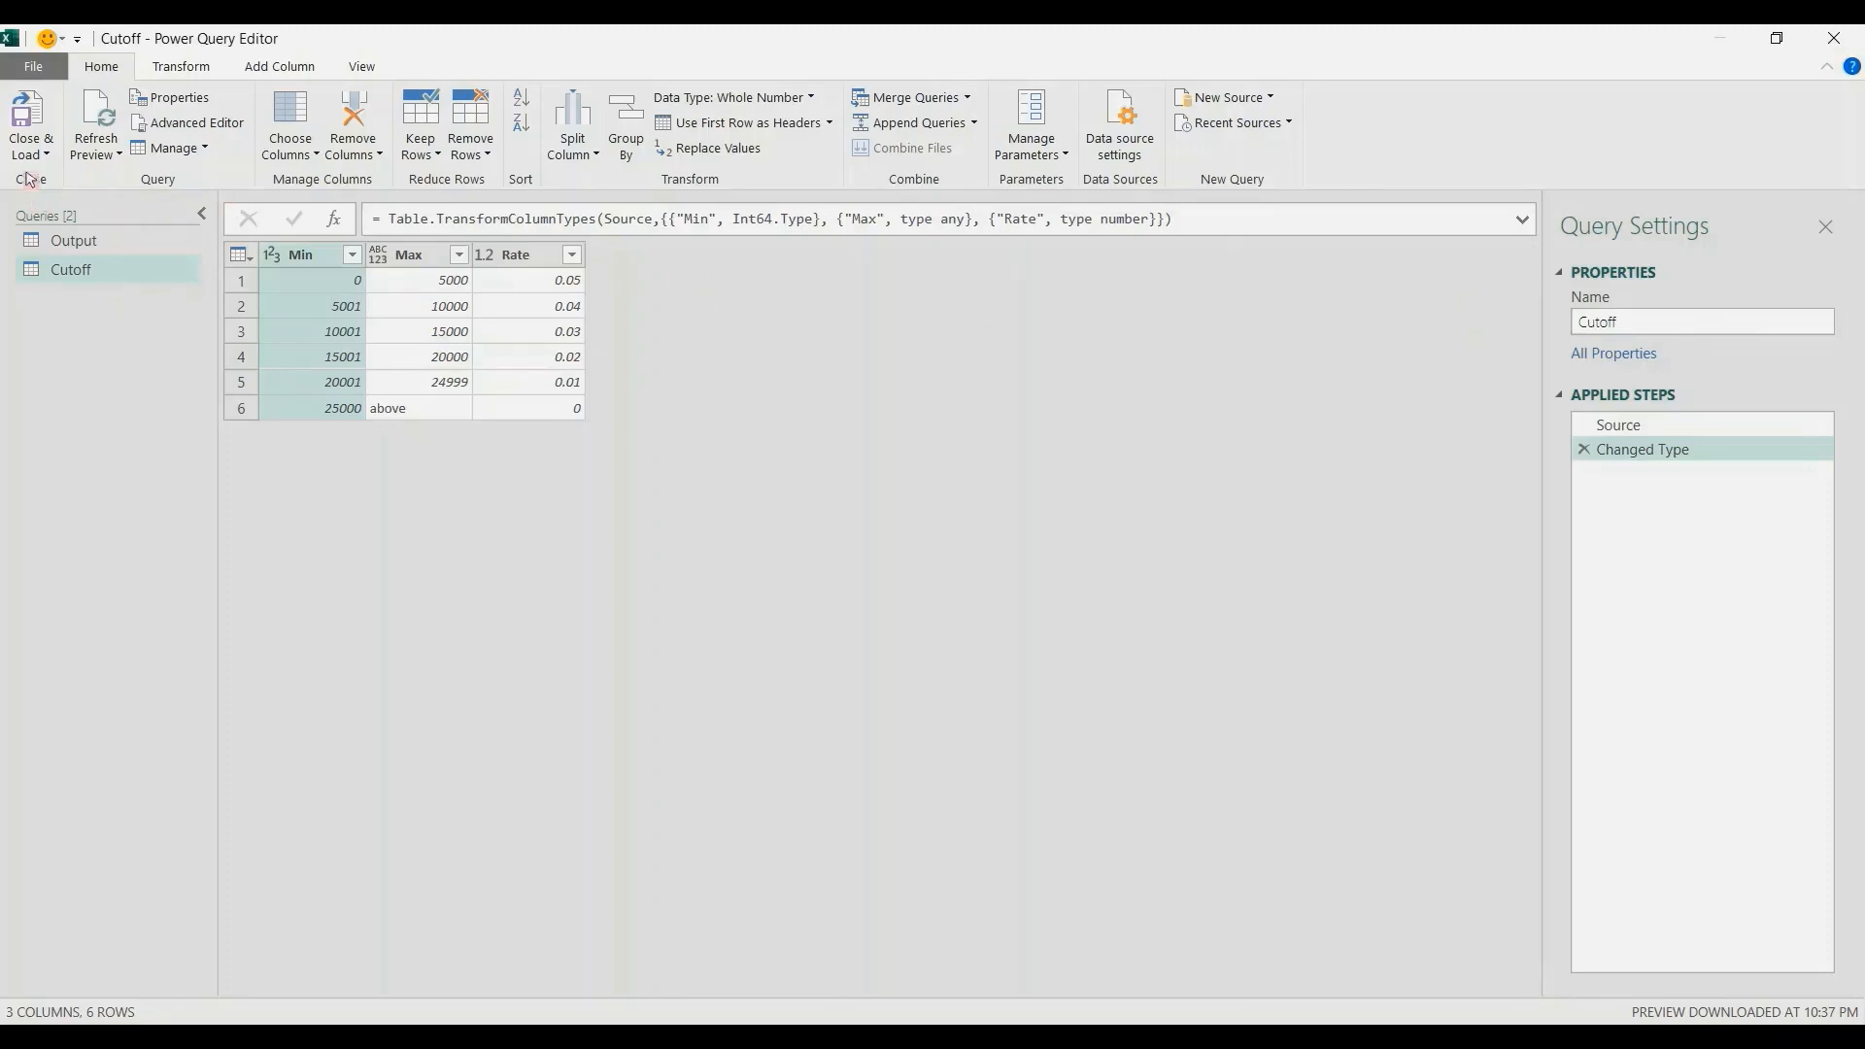
Step: Start a custom column named Rate in the Output query
{"action": "left_click", "coordinate": [74, 239]}
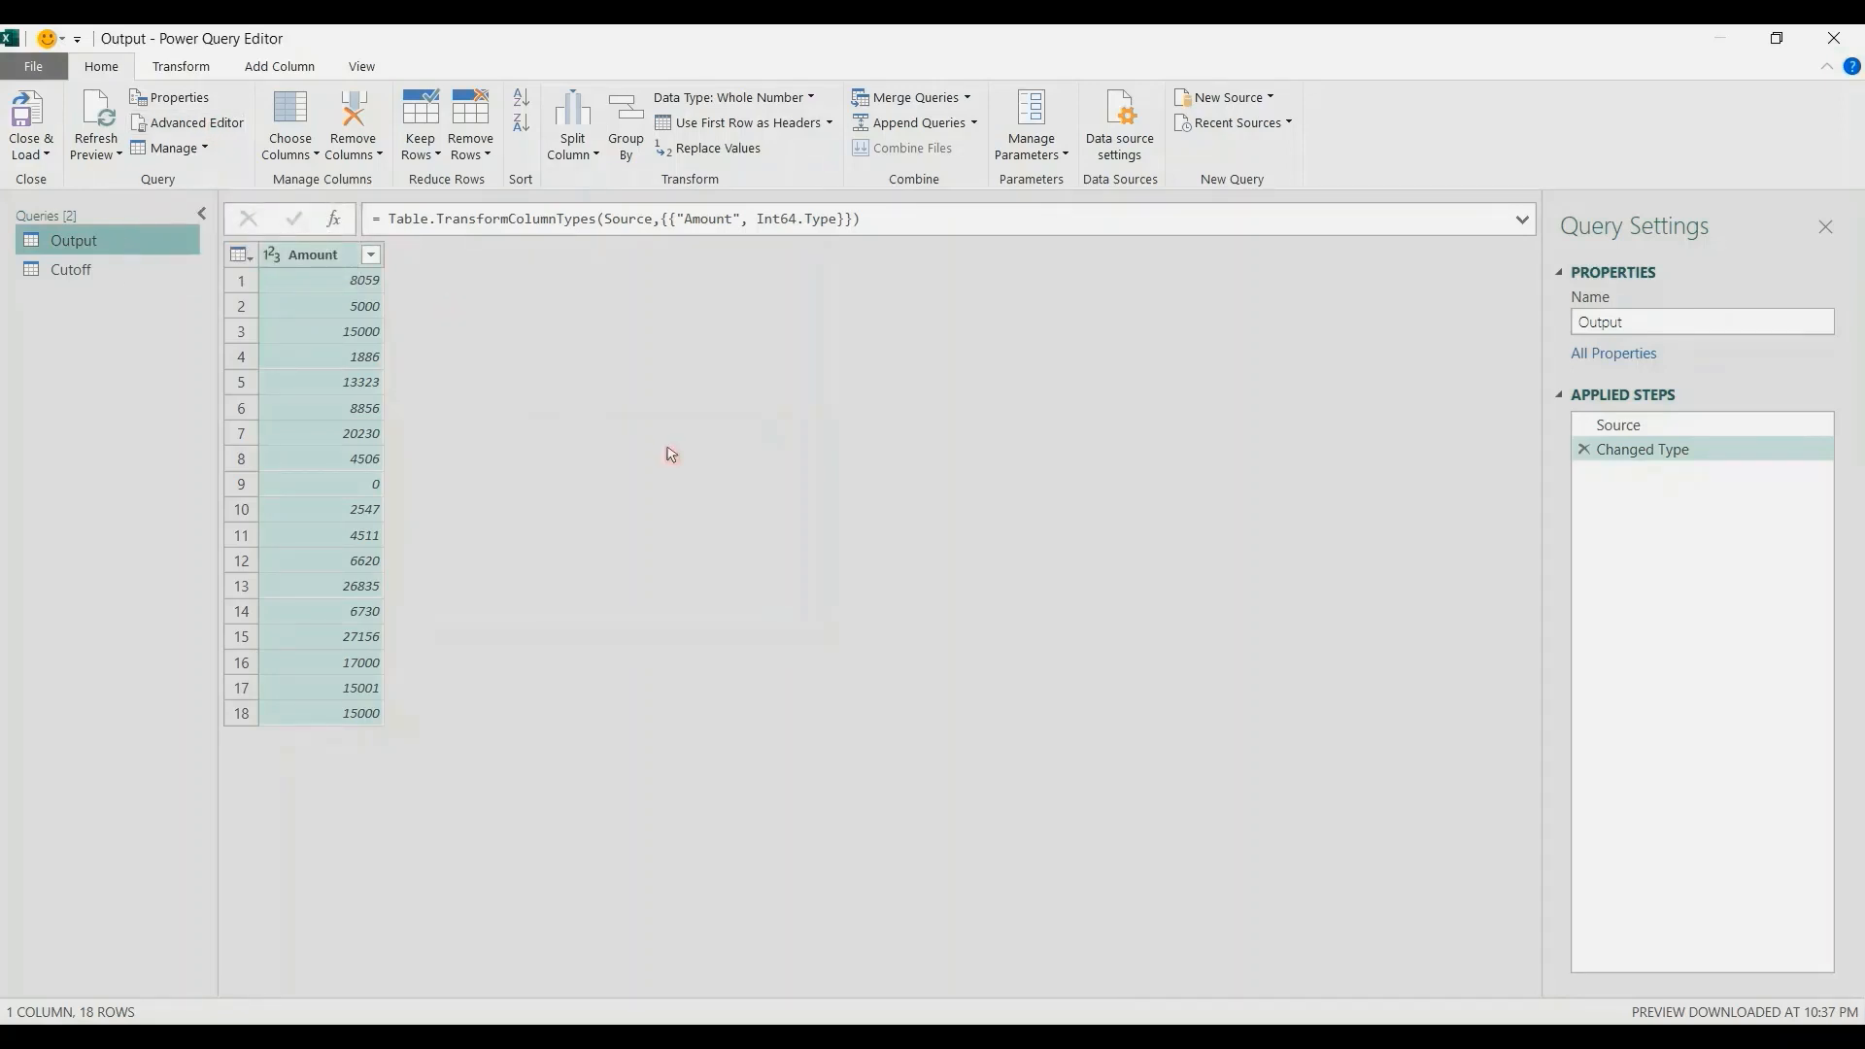
{"action": "left_click", "coordinate": [277, 66]}
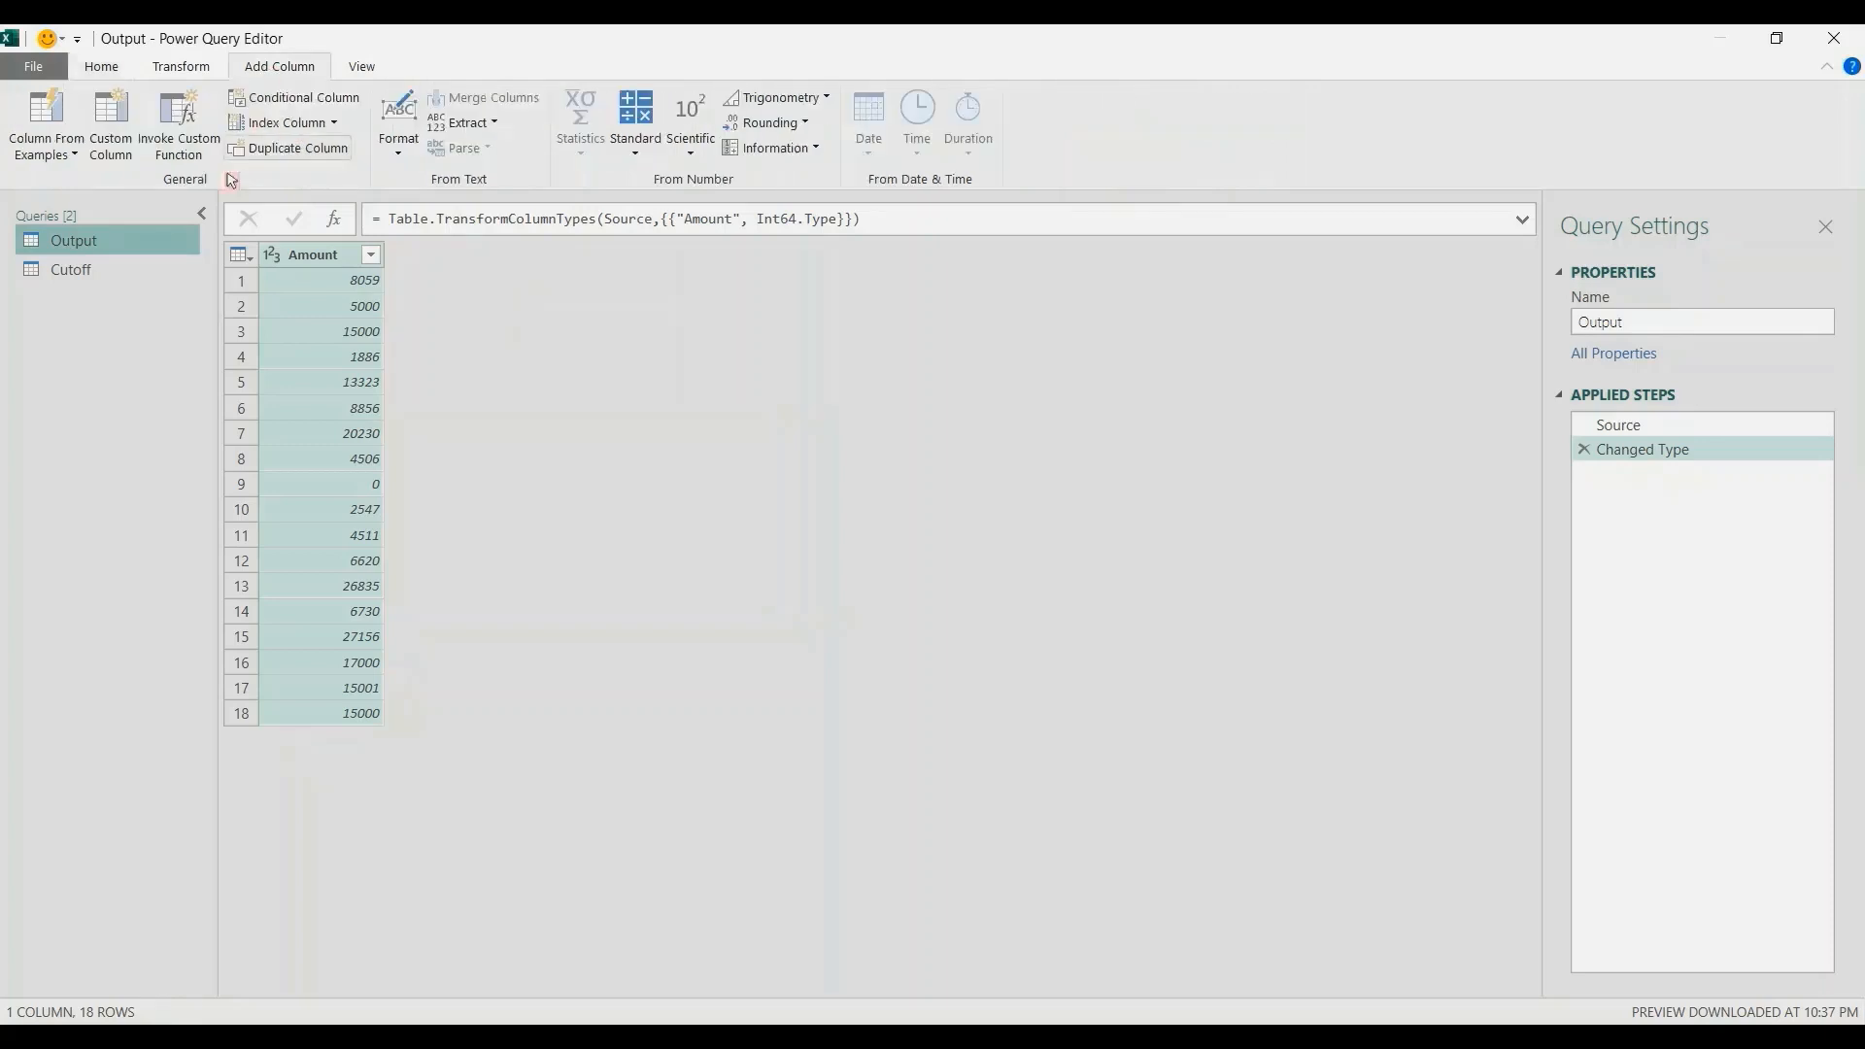
{"action": "left_click", "coordinate": [107, 143]}
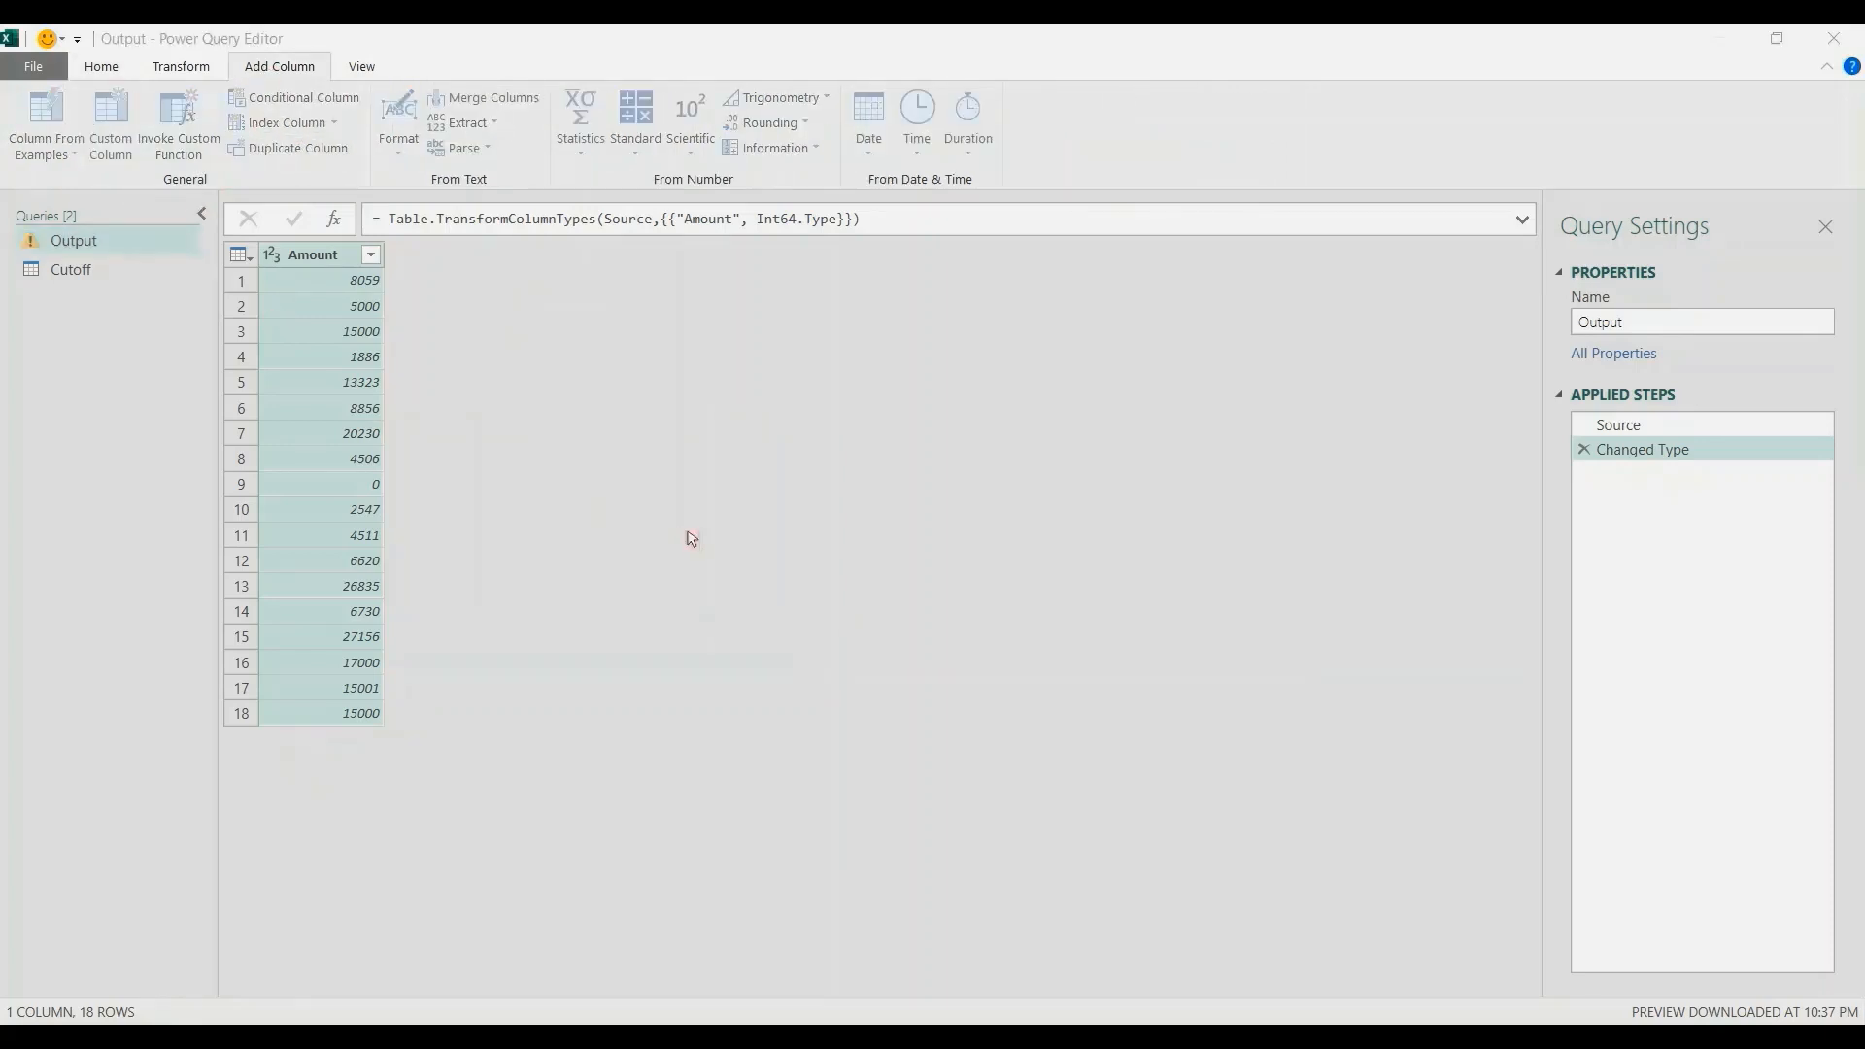
{"action": "type", "text": "Rate"}
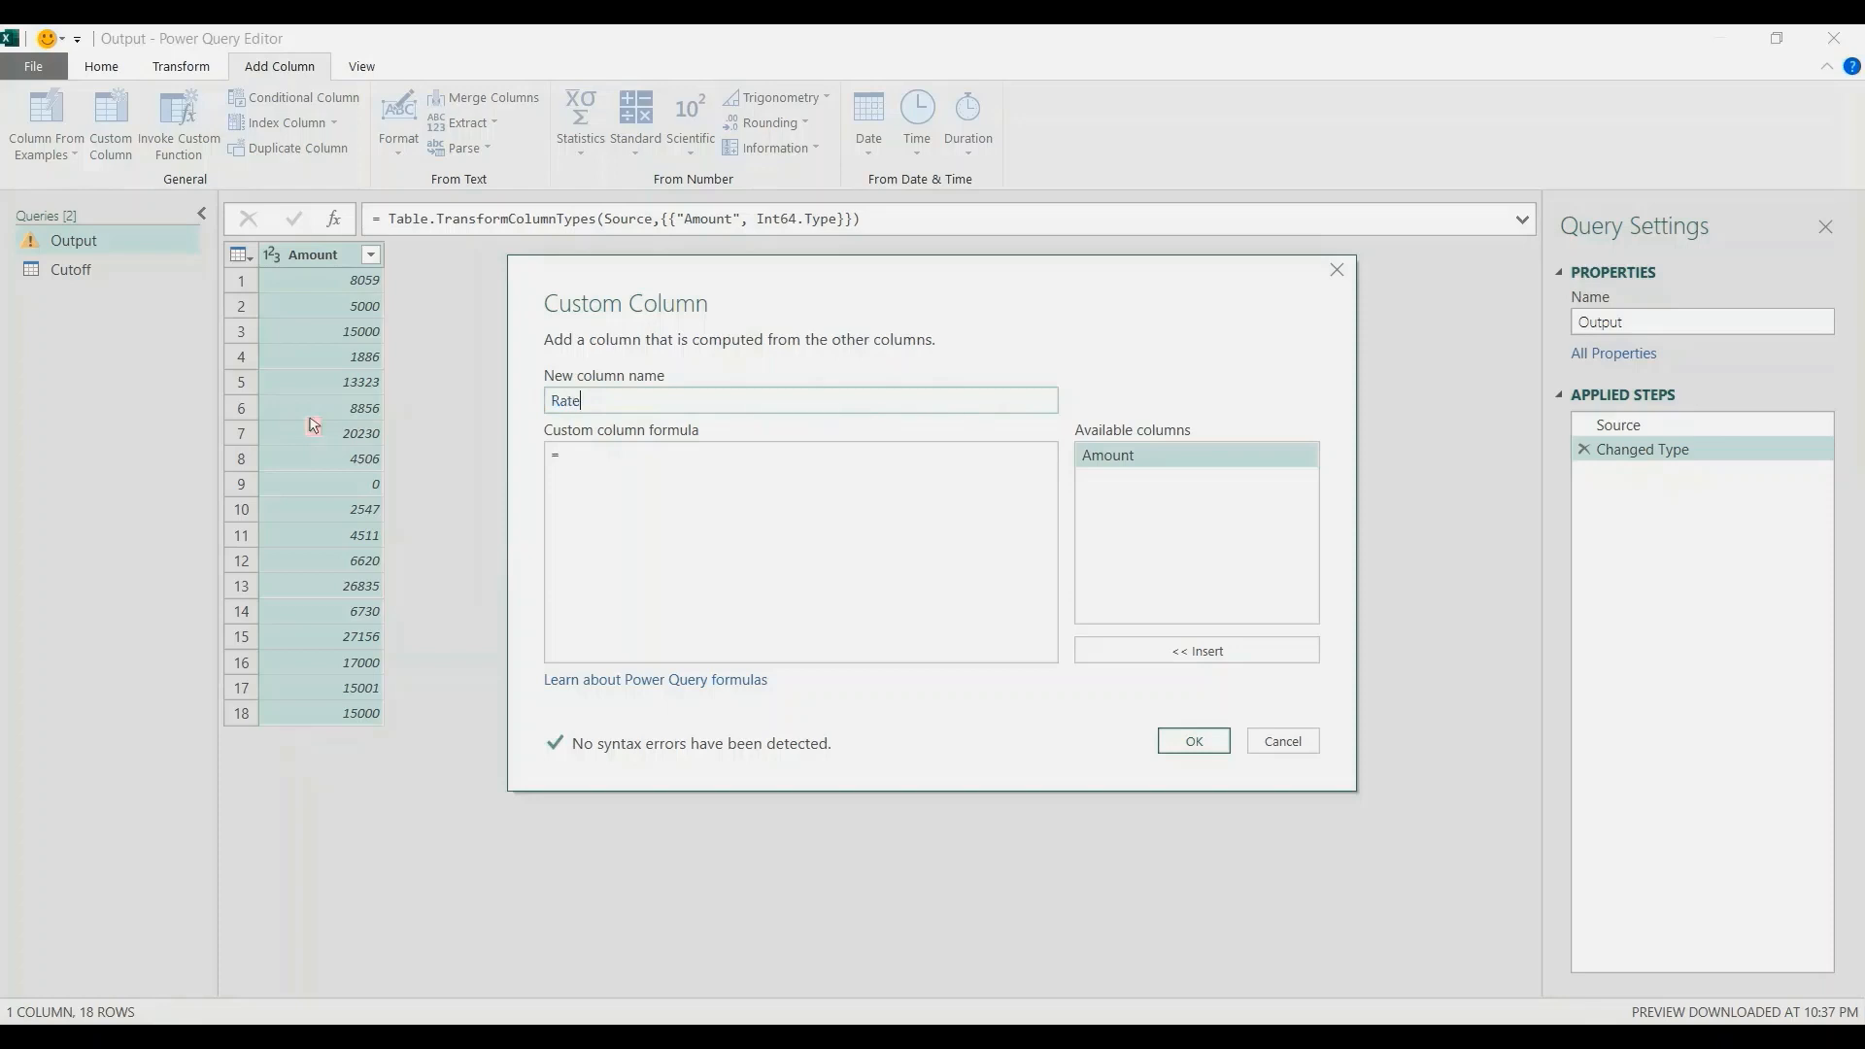
{"action": "key", "text": "Tab"}
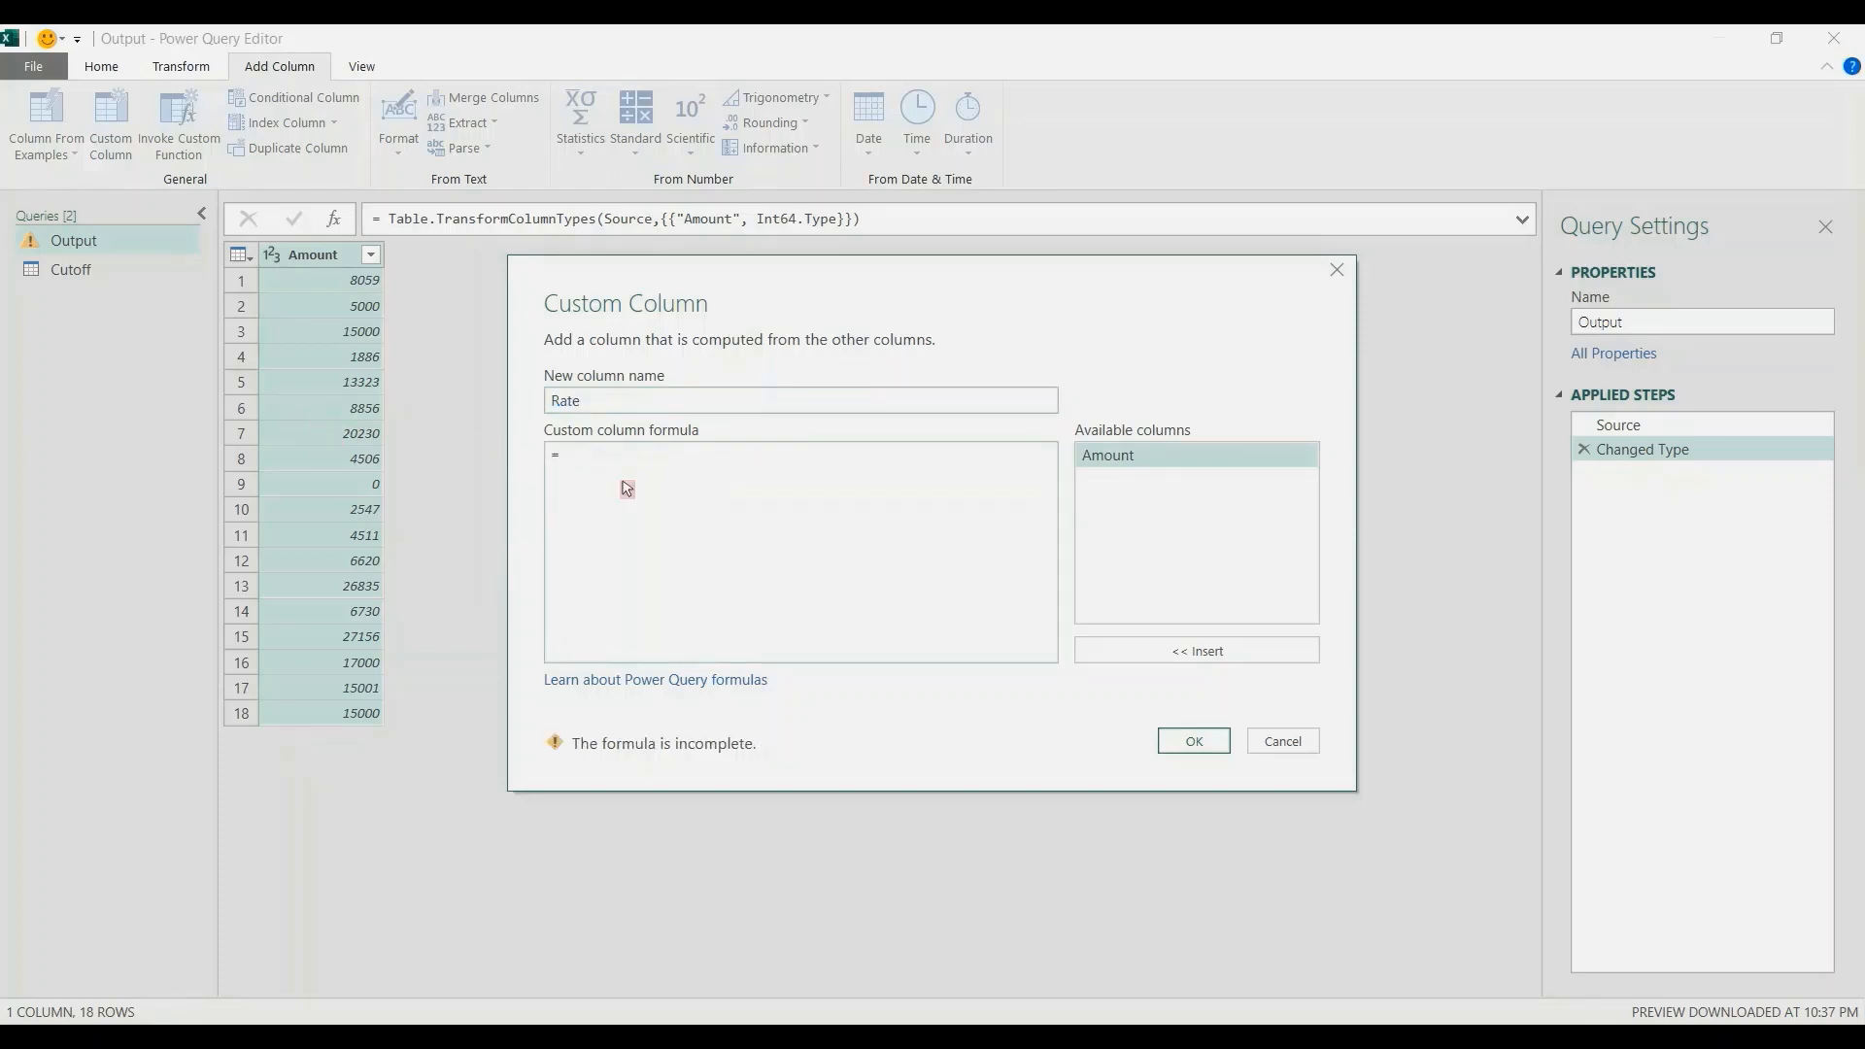
Step: Give the Rate column the formula "let a = [Amount] in a", with each part on its own line, and create it
{"action": "type", "text": "let"}
{"action": "key", "text": "Return"}
{"action": "type", "text": "a"}
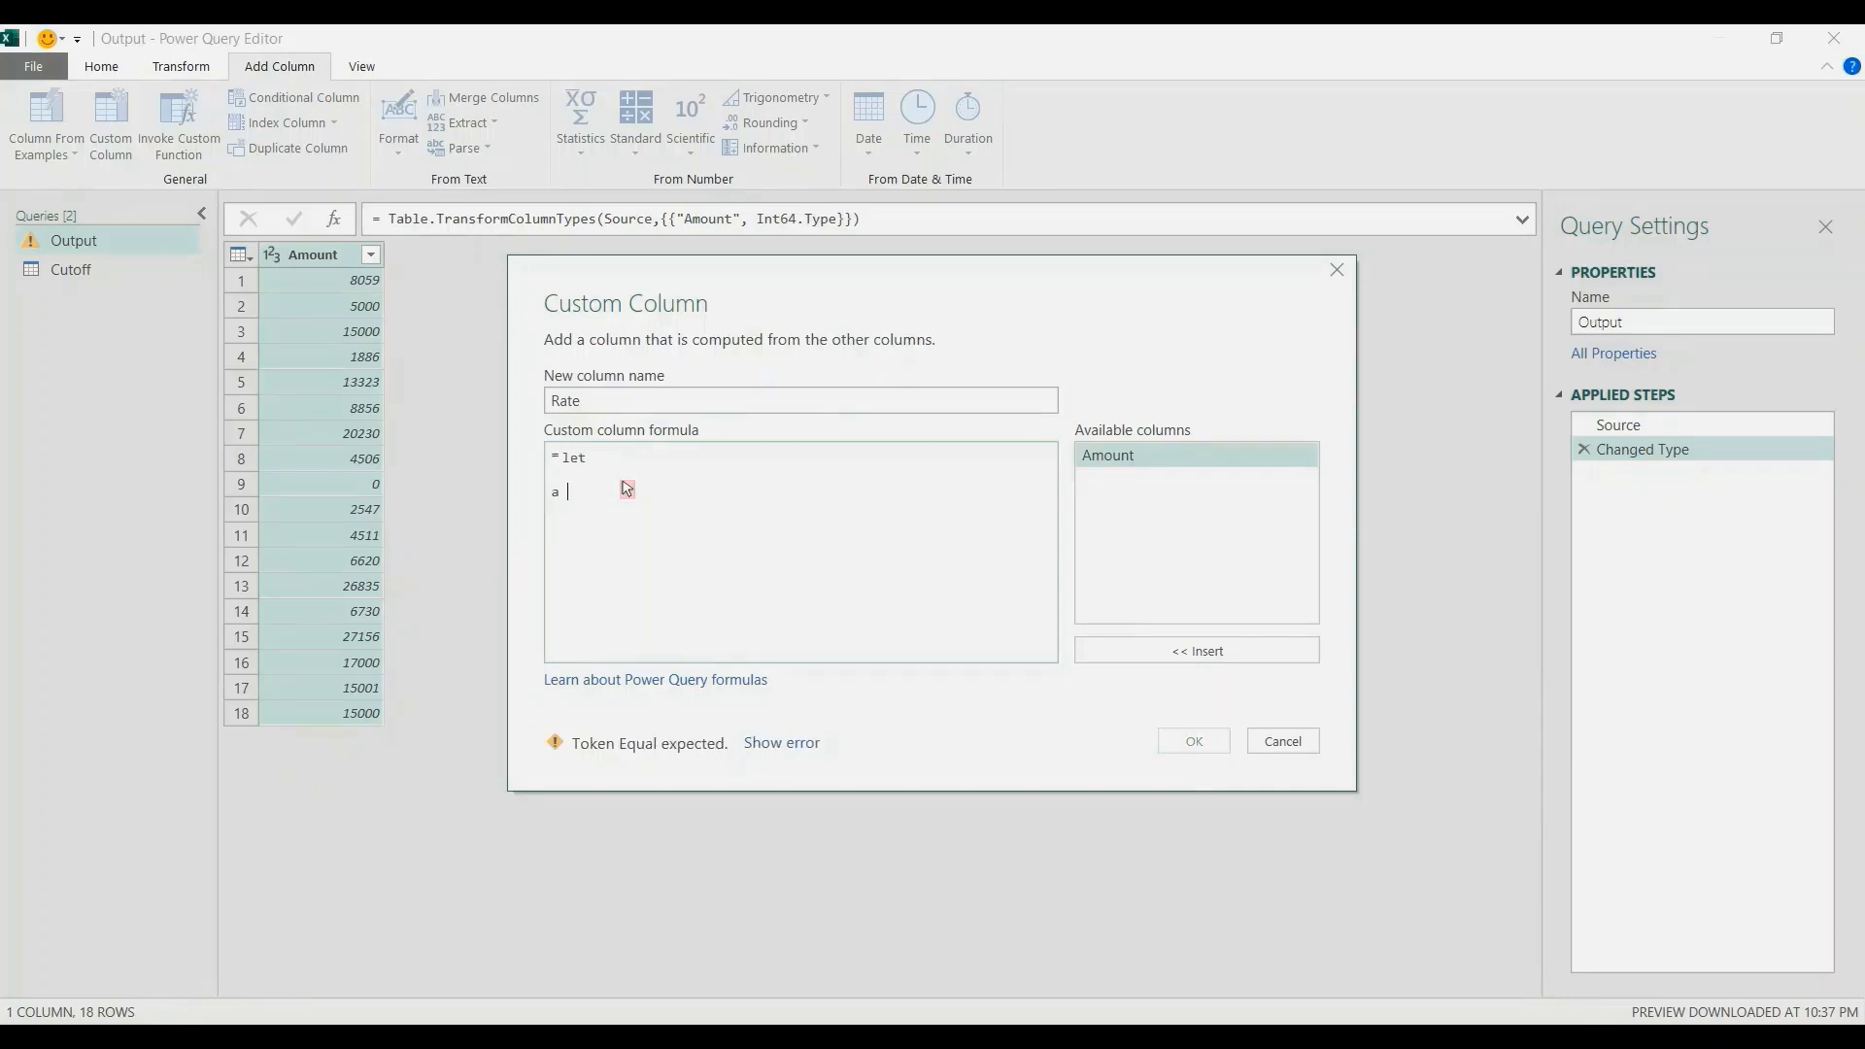
{"action": "type", "text": " ="}
{"action": "type", "text": "[Amo"}
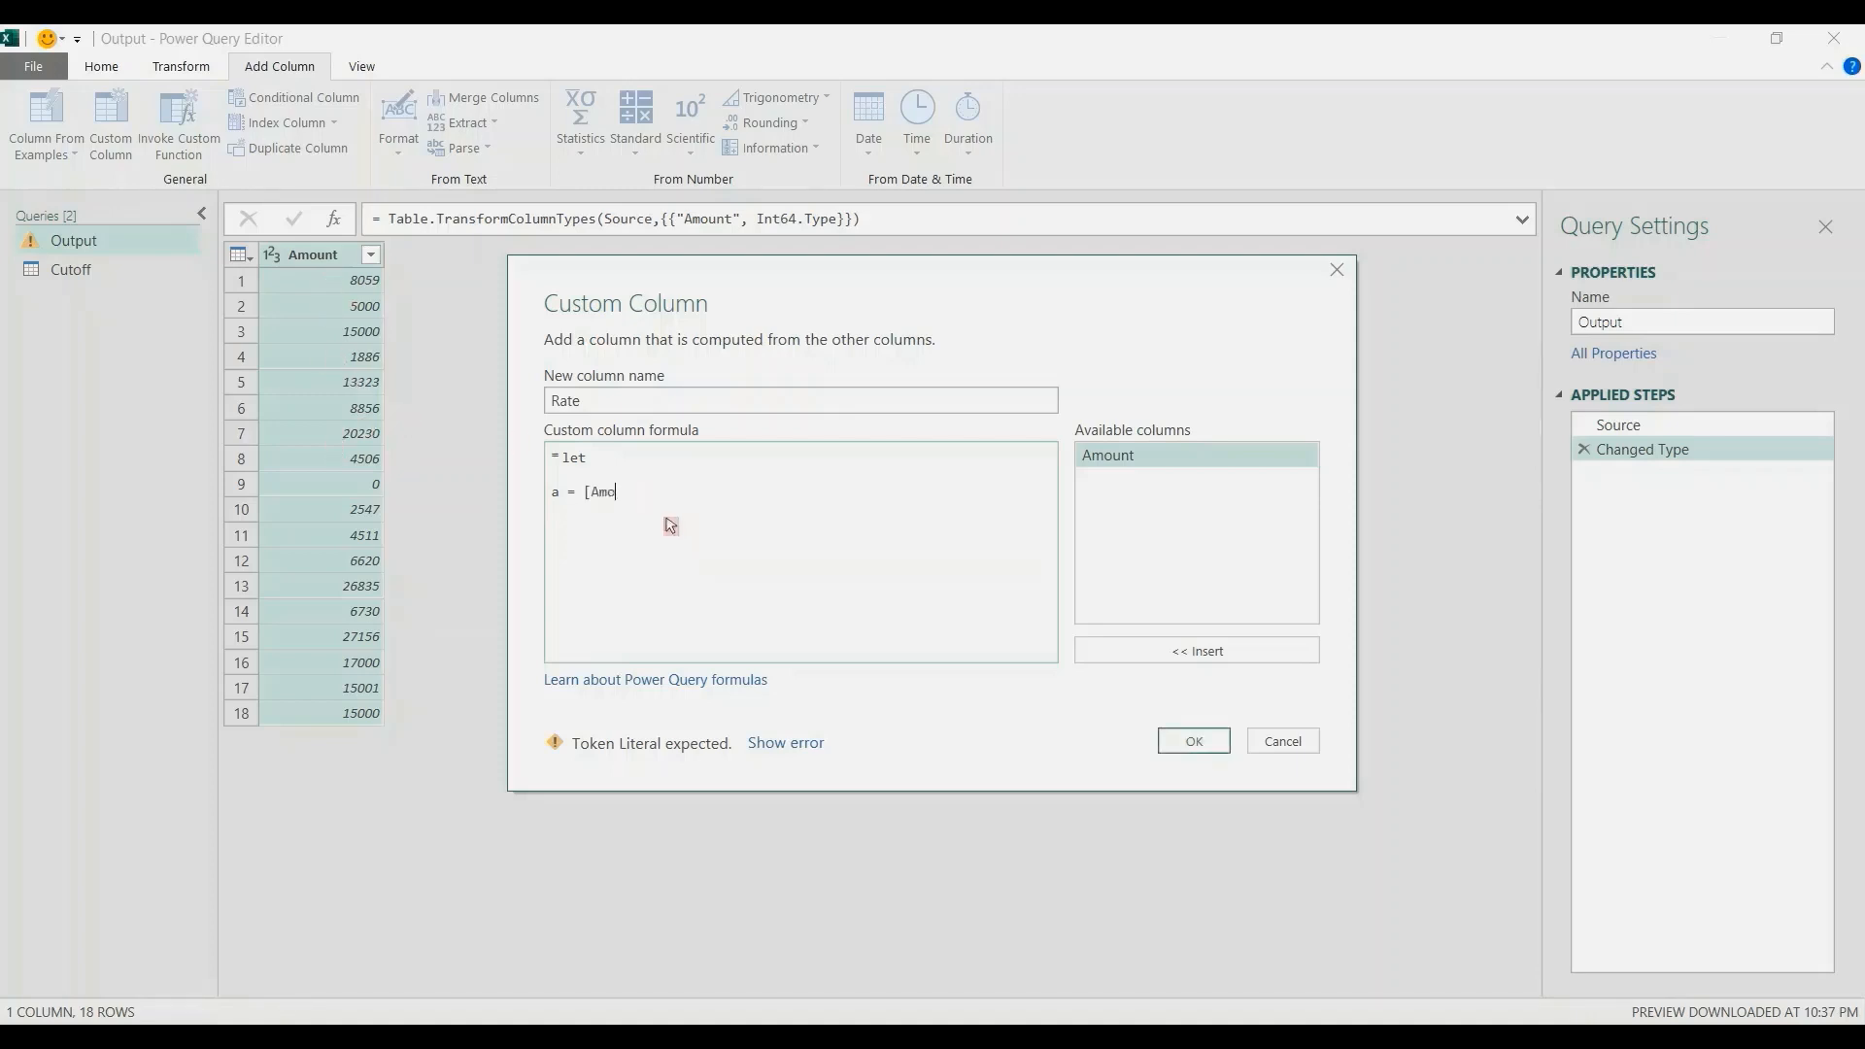
{"action": "type", "text": "unt]"}
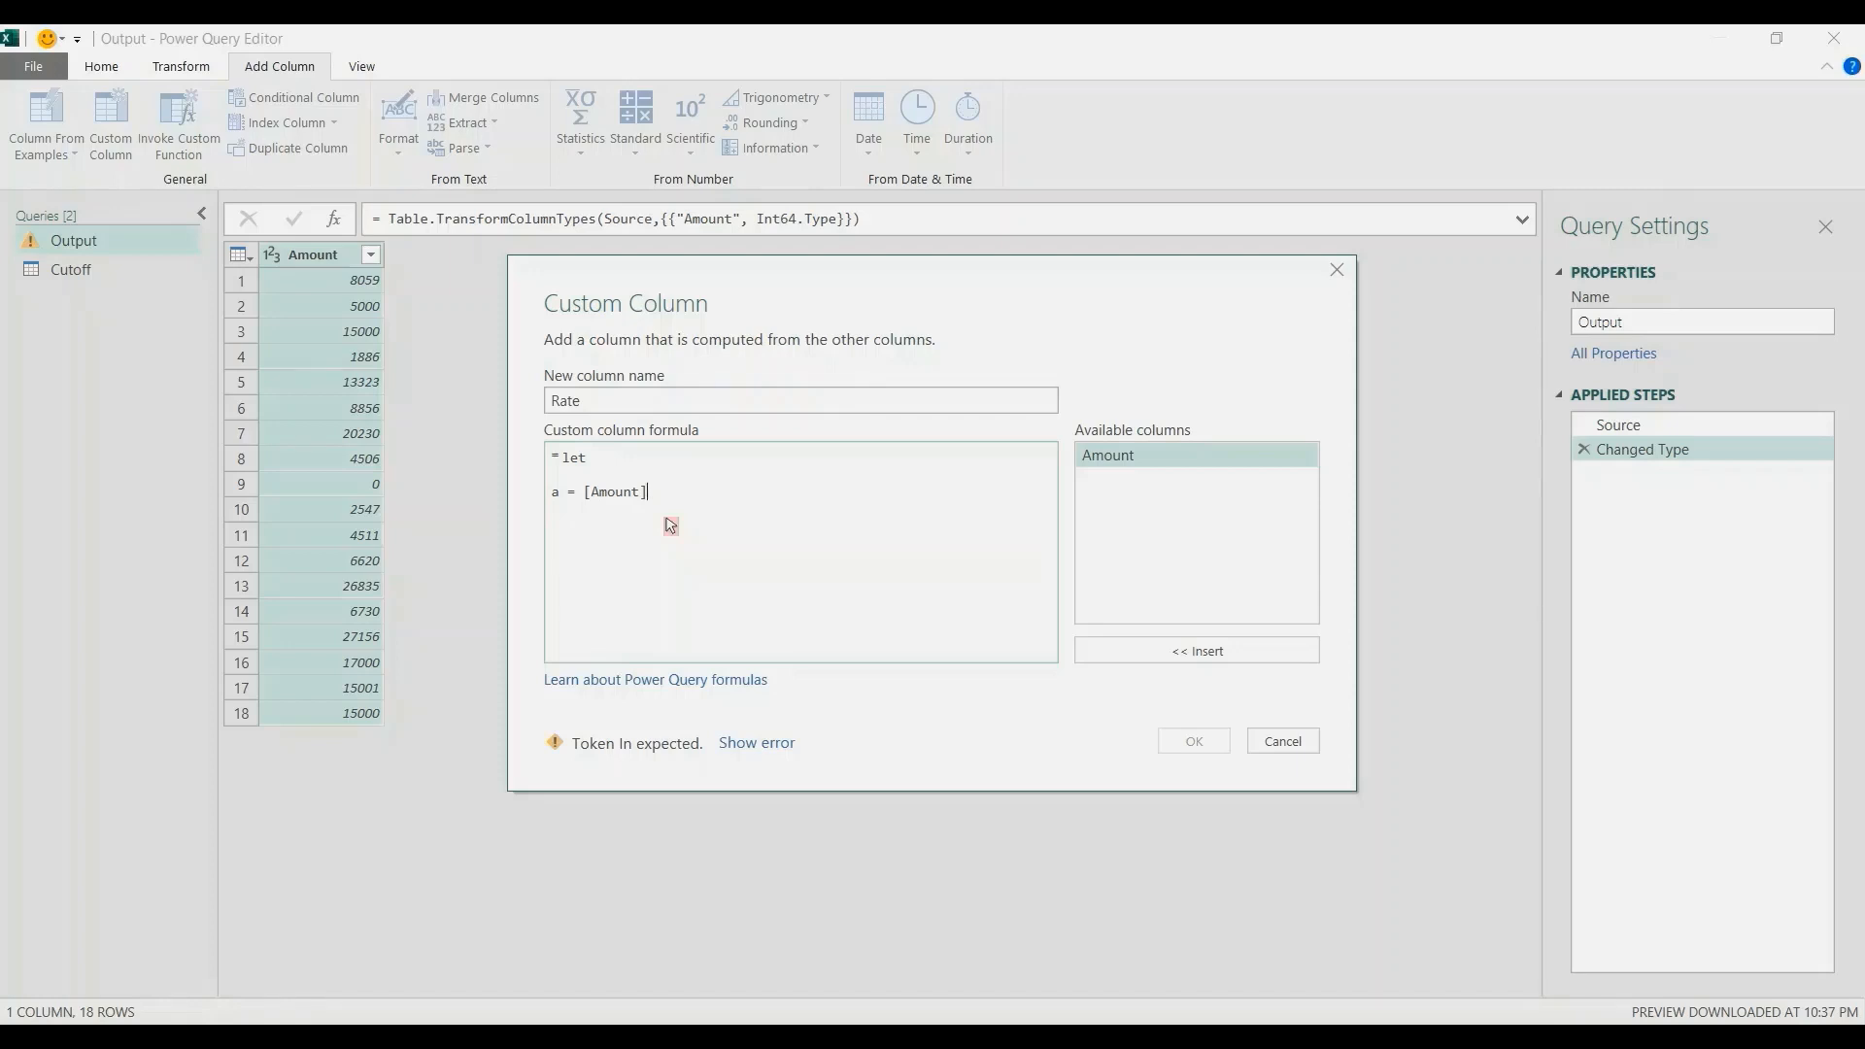
{"action": "key", "text": "Return"}
{"action": "type", "text": "in"}
{"action": "key", "text": "Return"}
{"action": "type", "text": "a"}
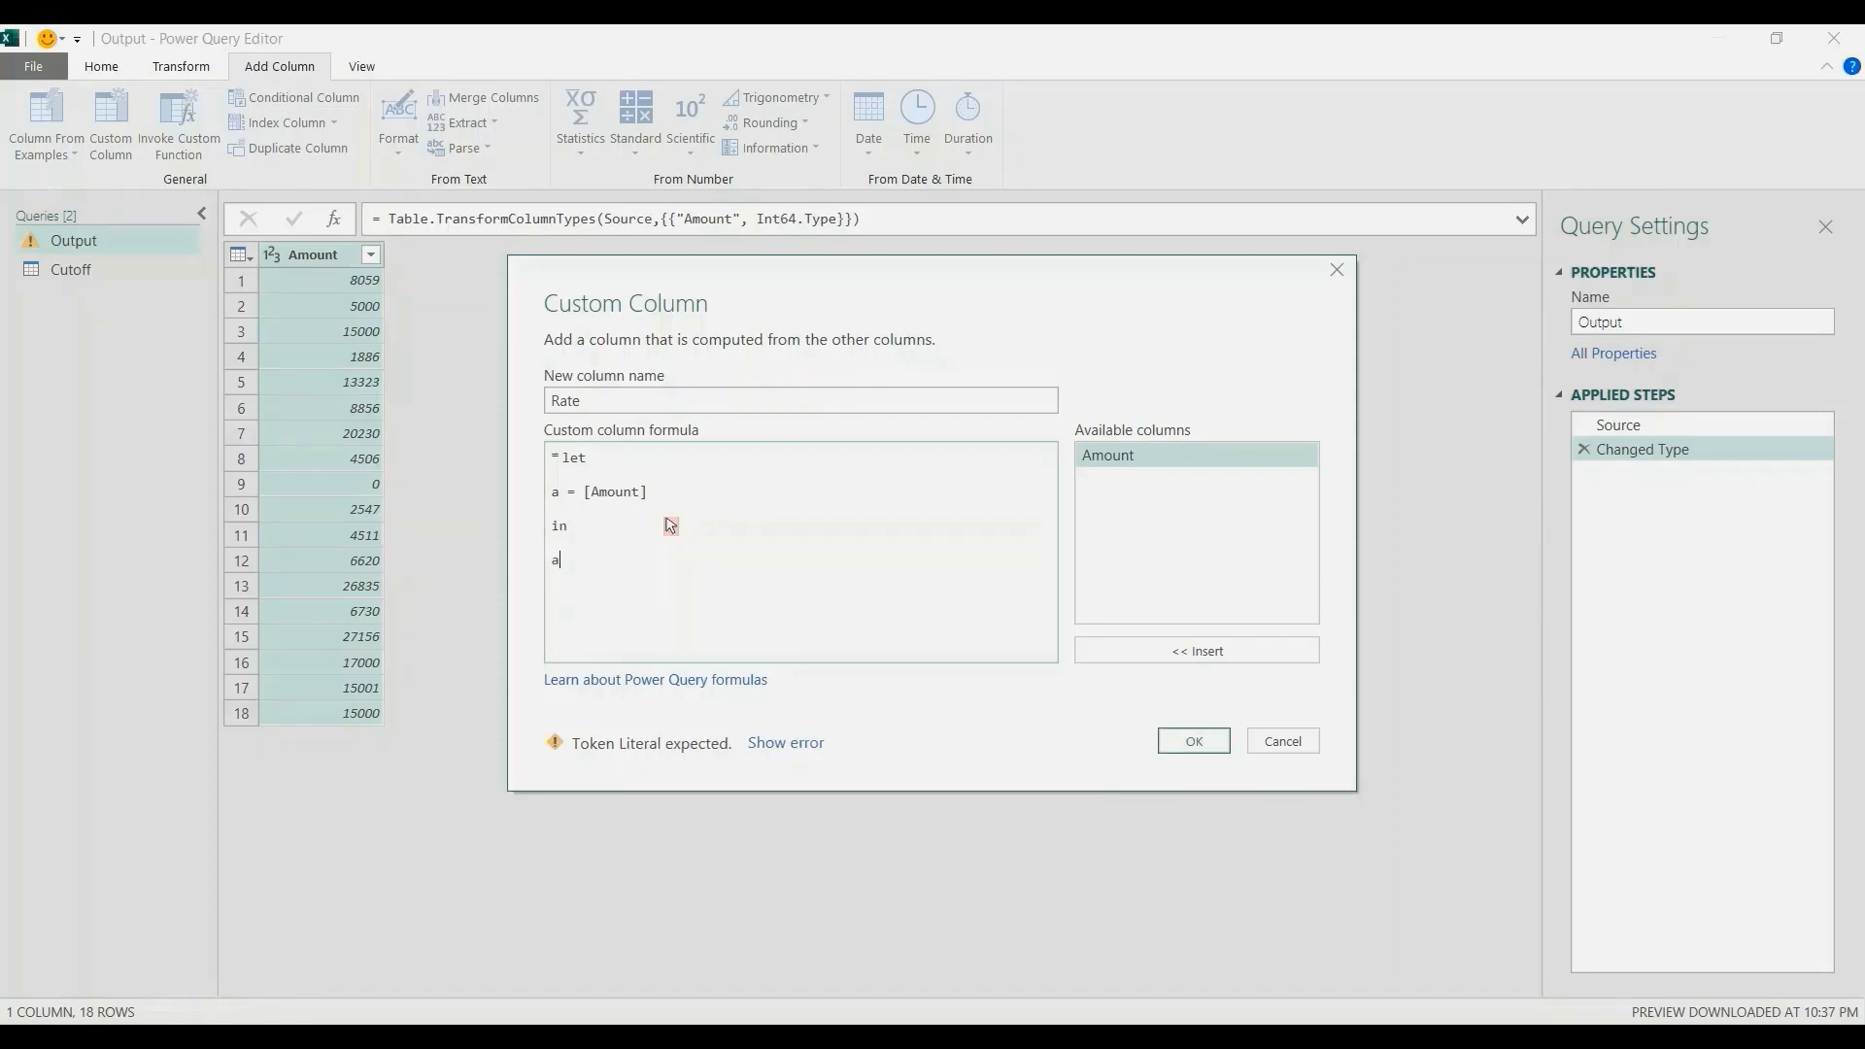
{"action": "key", "text": "ctrl+Return"}
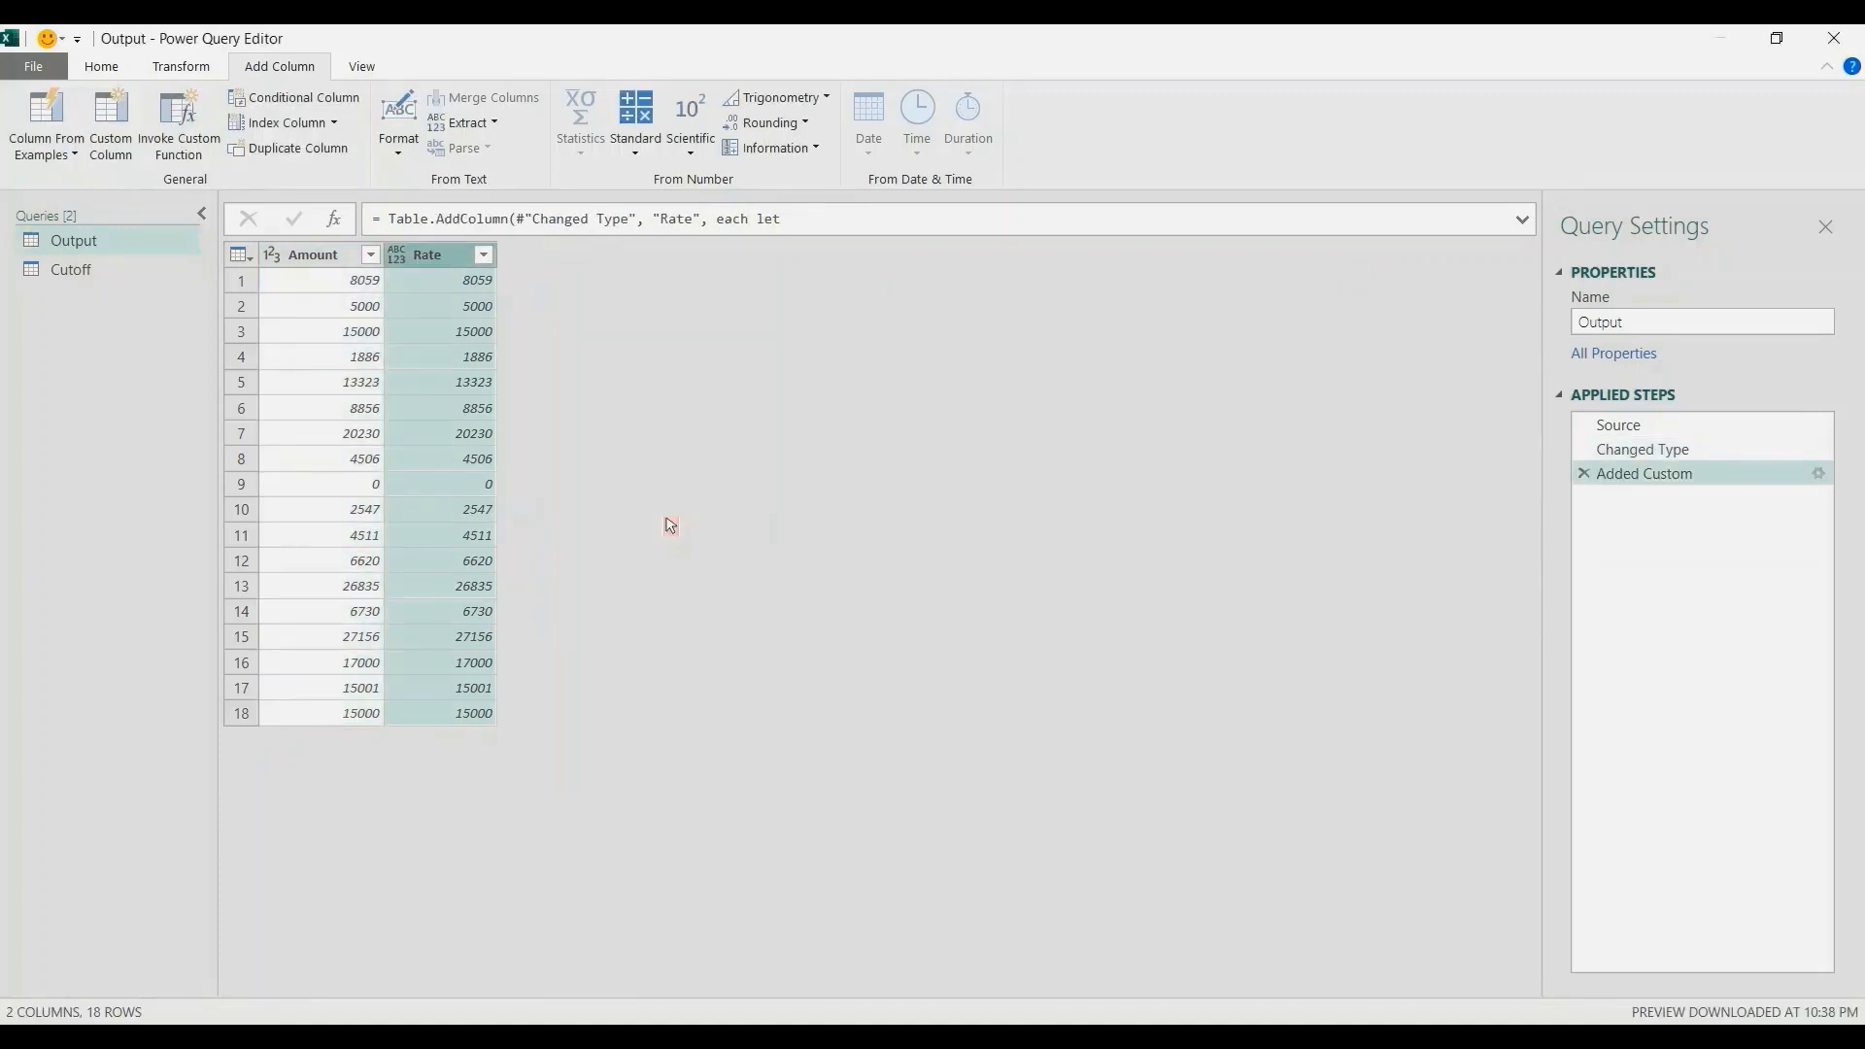
Step: Check the Cutoff query and begin a line b in Output's Rate column formula with List.Select over Cutoff[Min]
{"action": "left_click", "coordinate": [118, 276]}
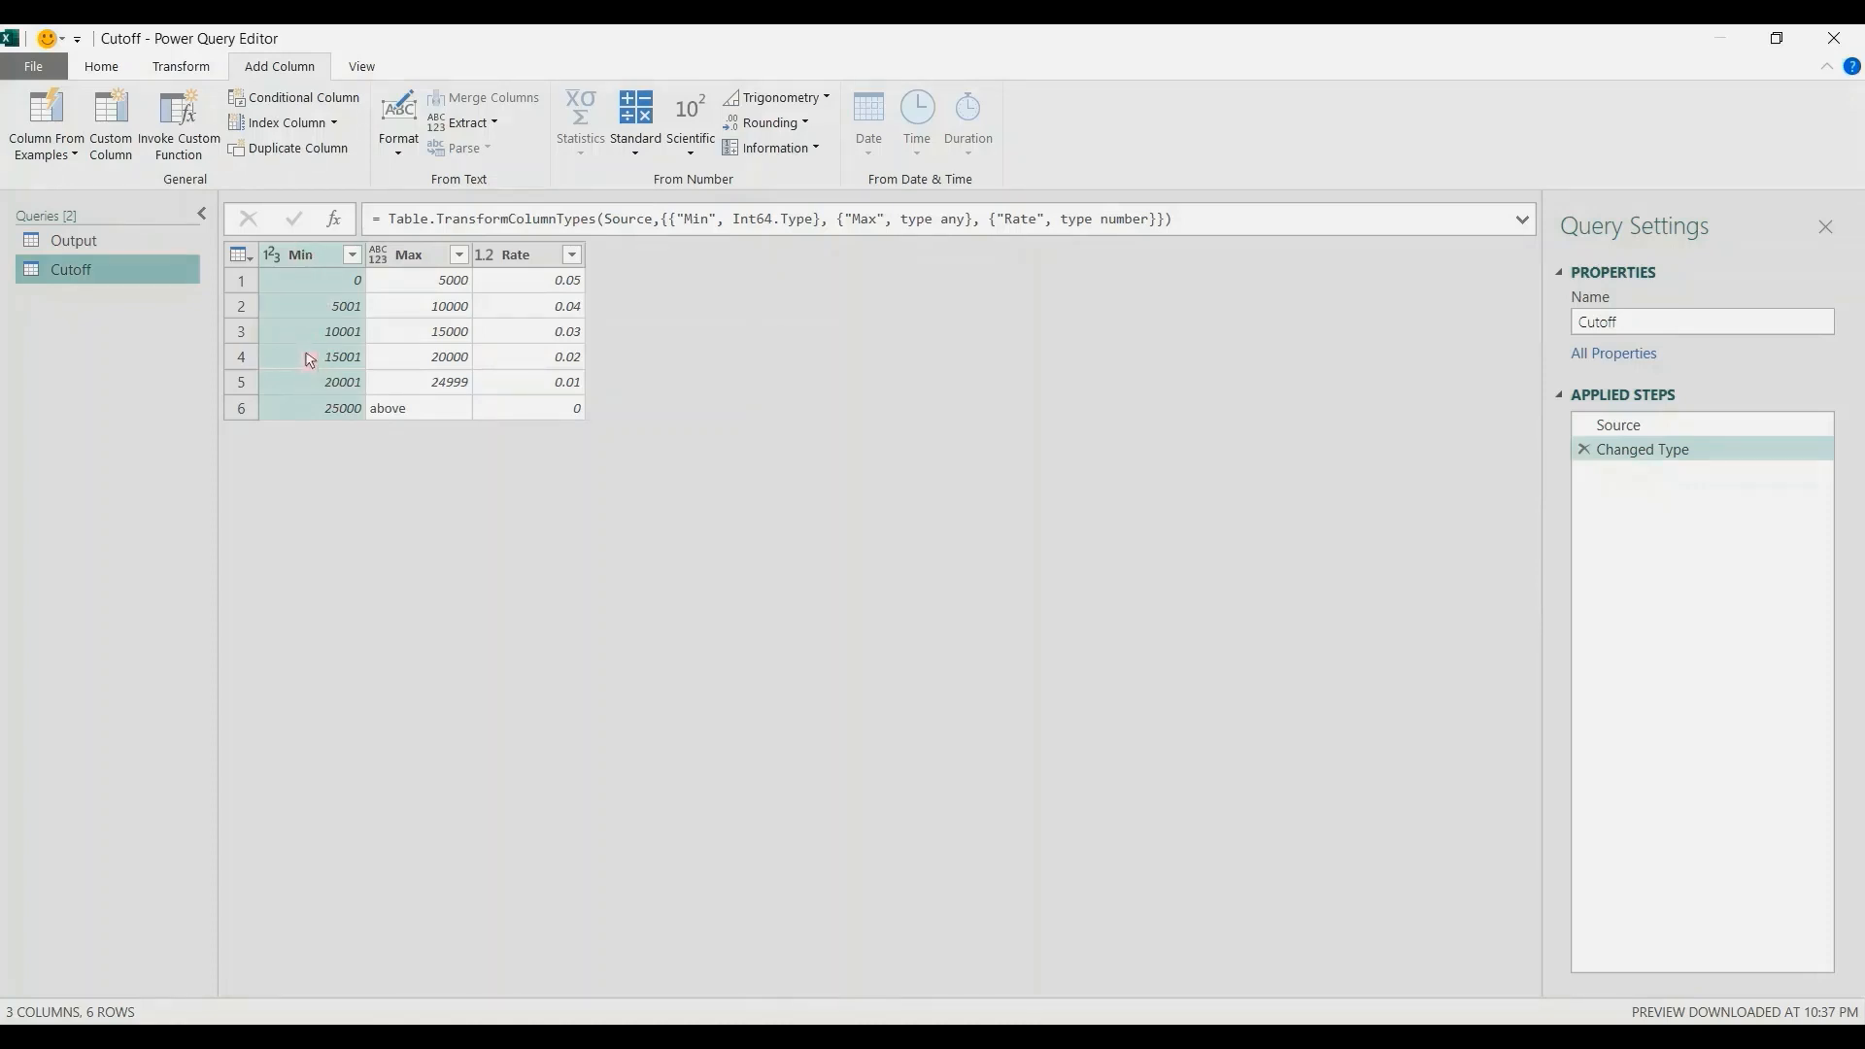
{"action": "left_click", "coordinate": [68, 239]}
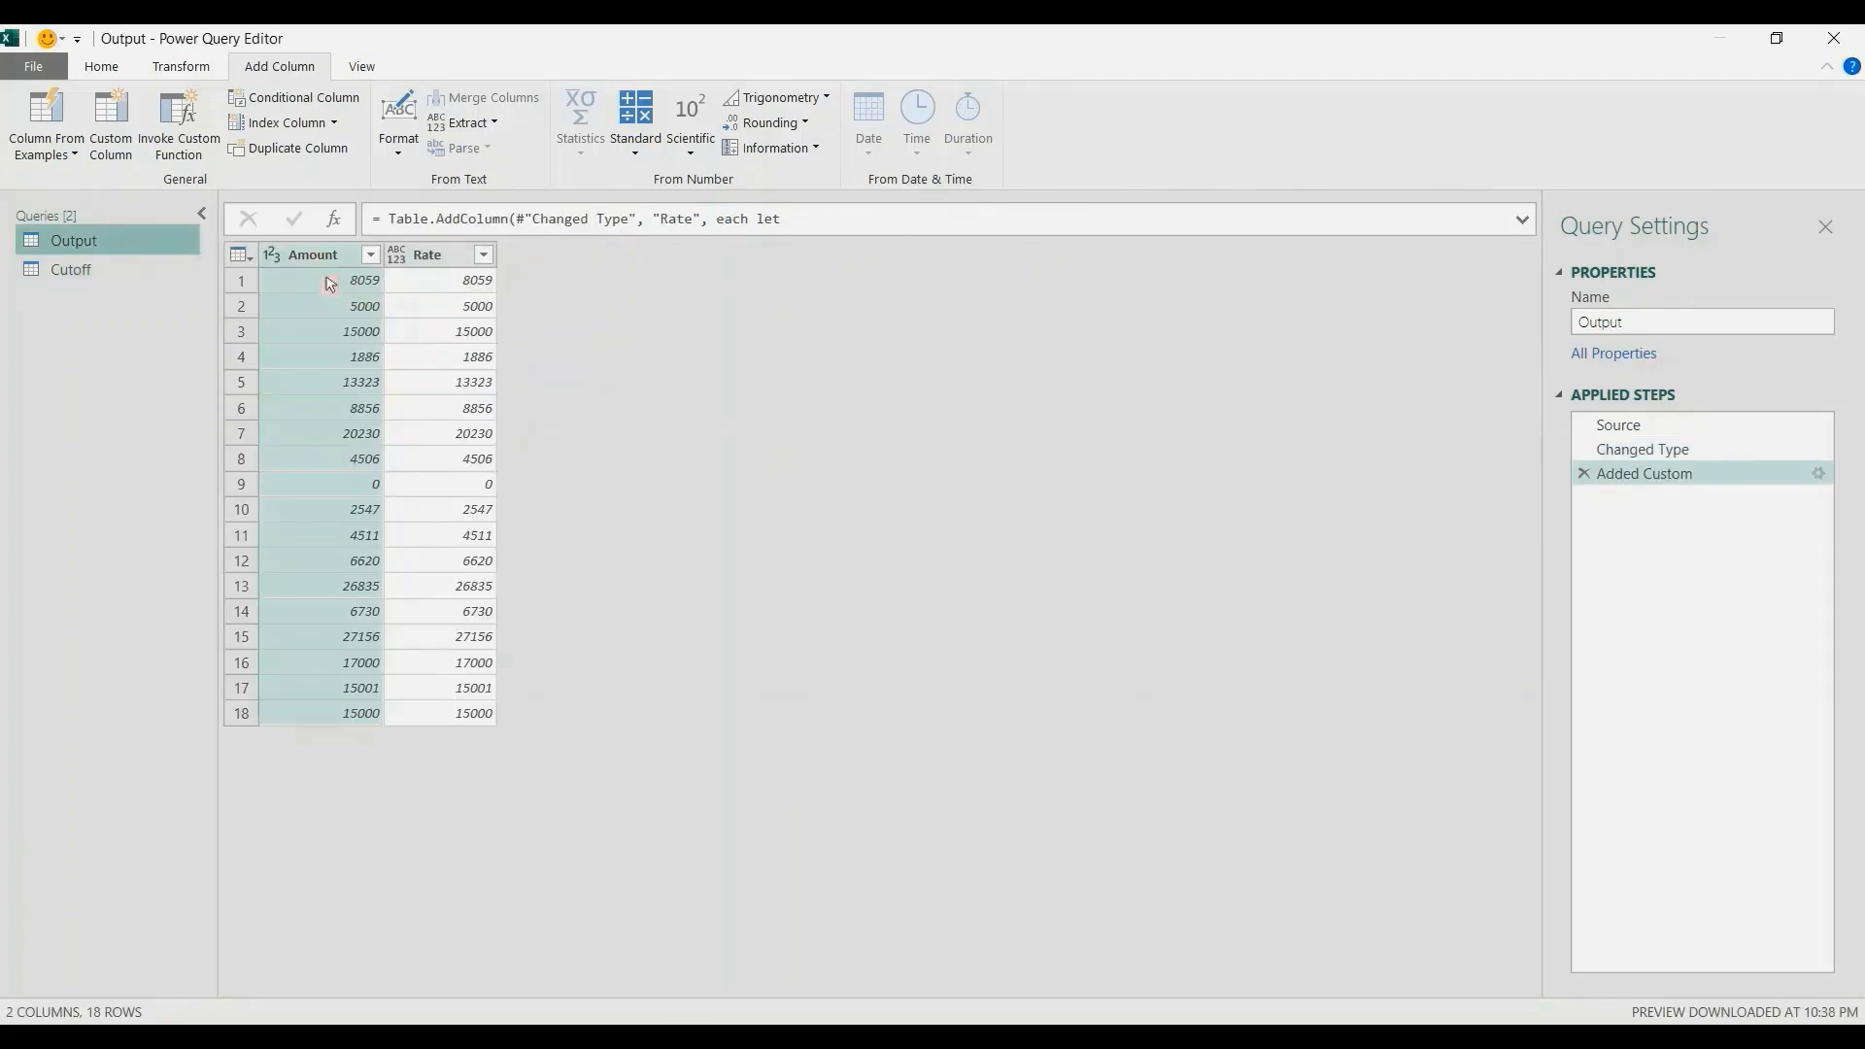
{"action": "double_click", "coordinate": [1654, 476]}
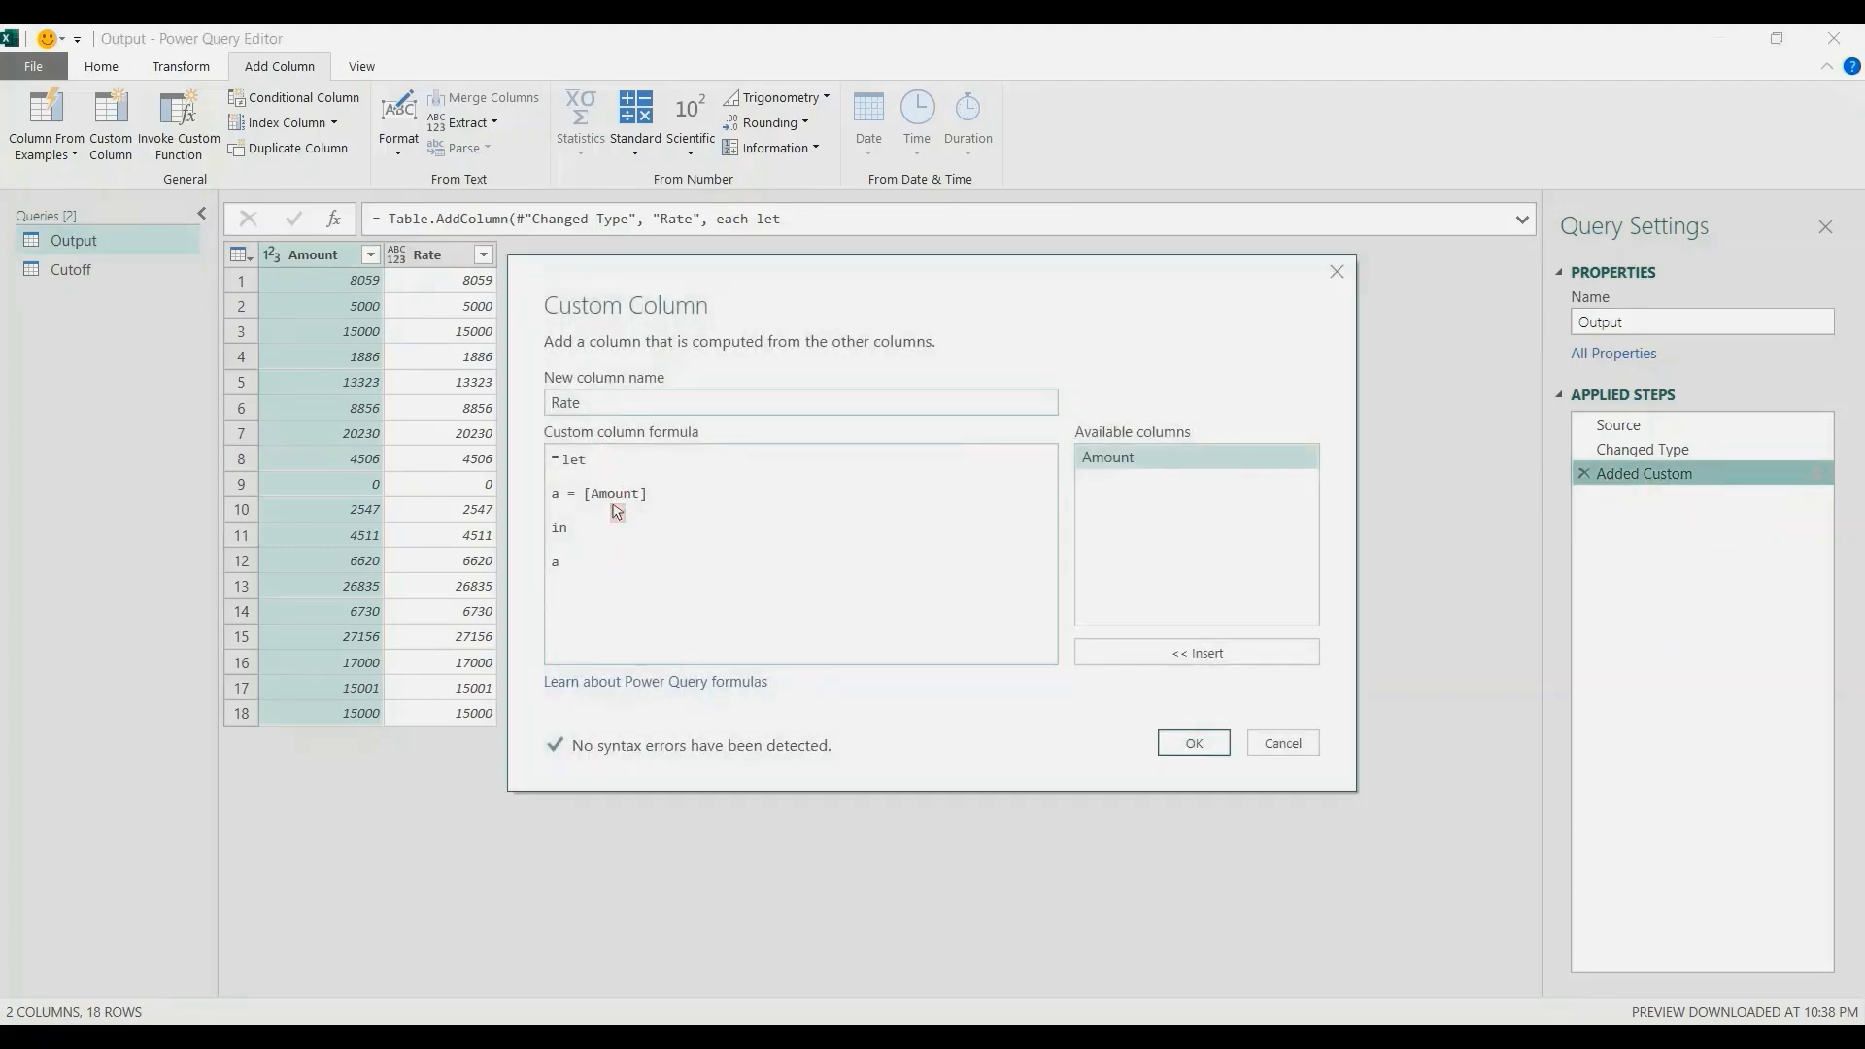
{"action": "left_click", "coordinate": [685, 506]}
{"action": "type", "text": ","}
{"action": "key", "text": "Return"}
{"action": "type", "text": "b"}
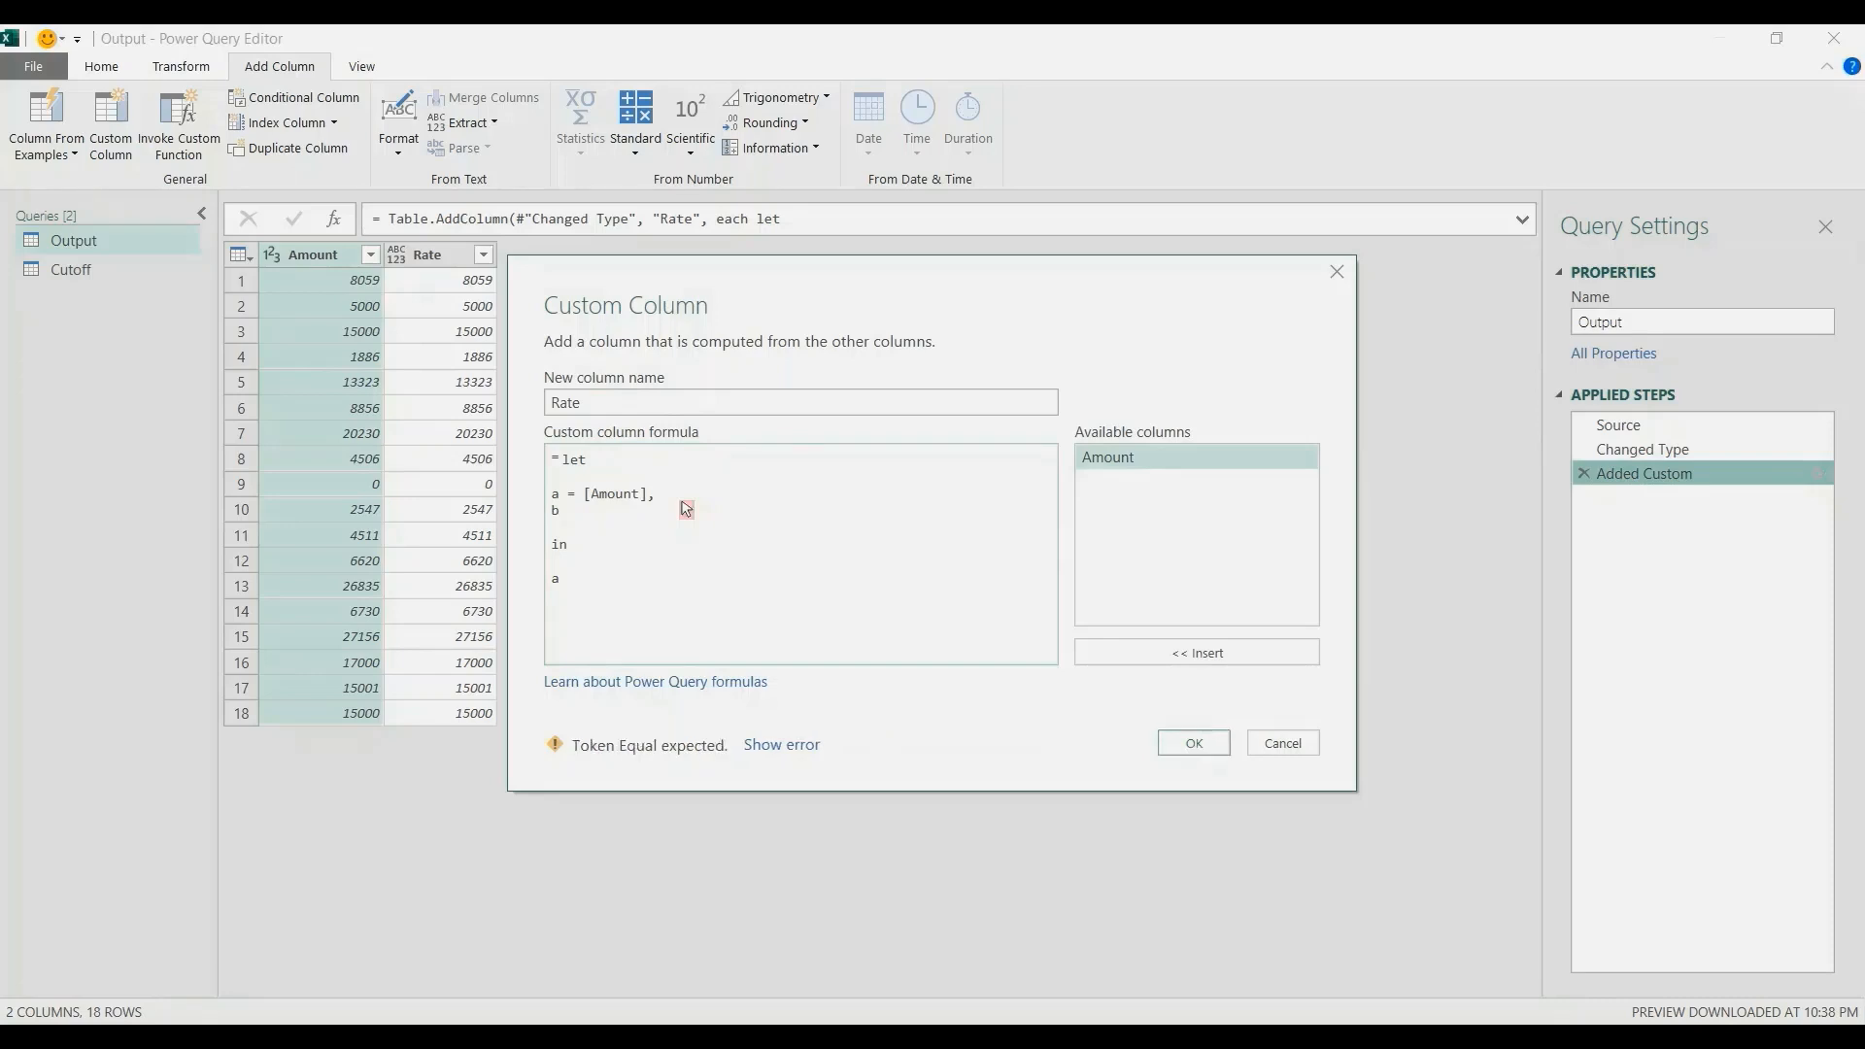
{"action": "type", "text": " ="}
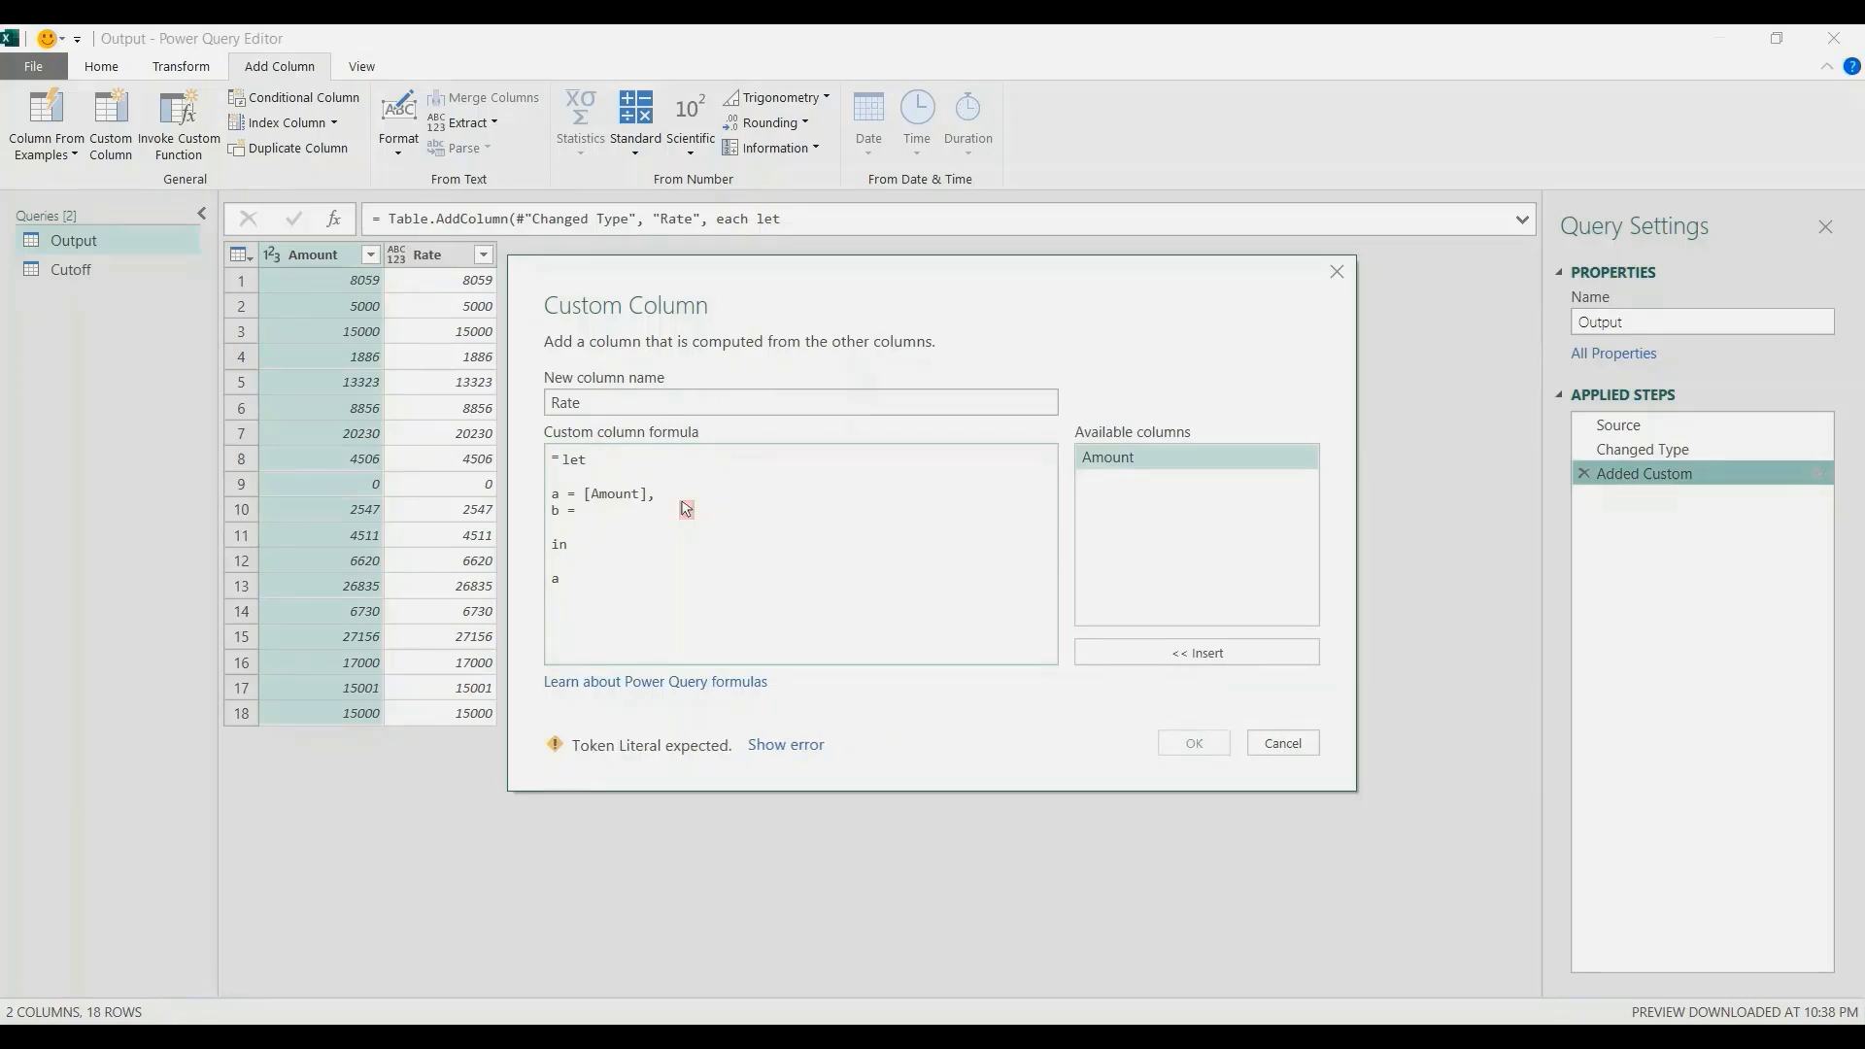
{"action": "type", "text": " List.Select"}
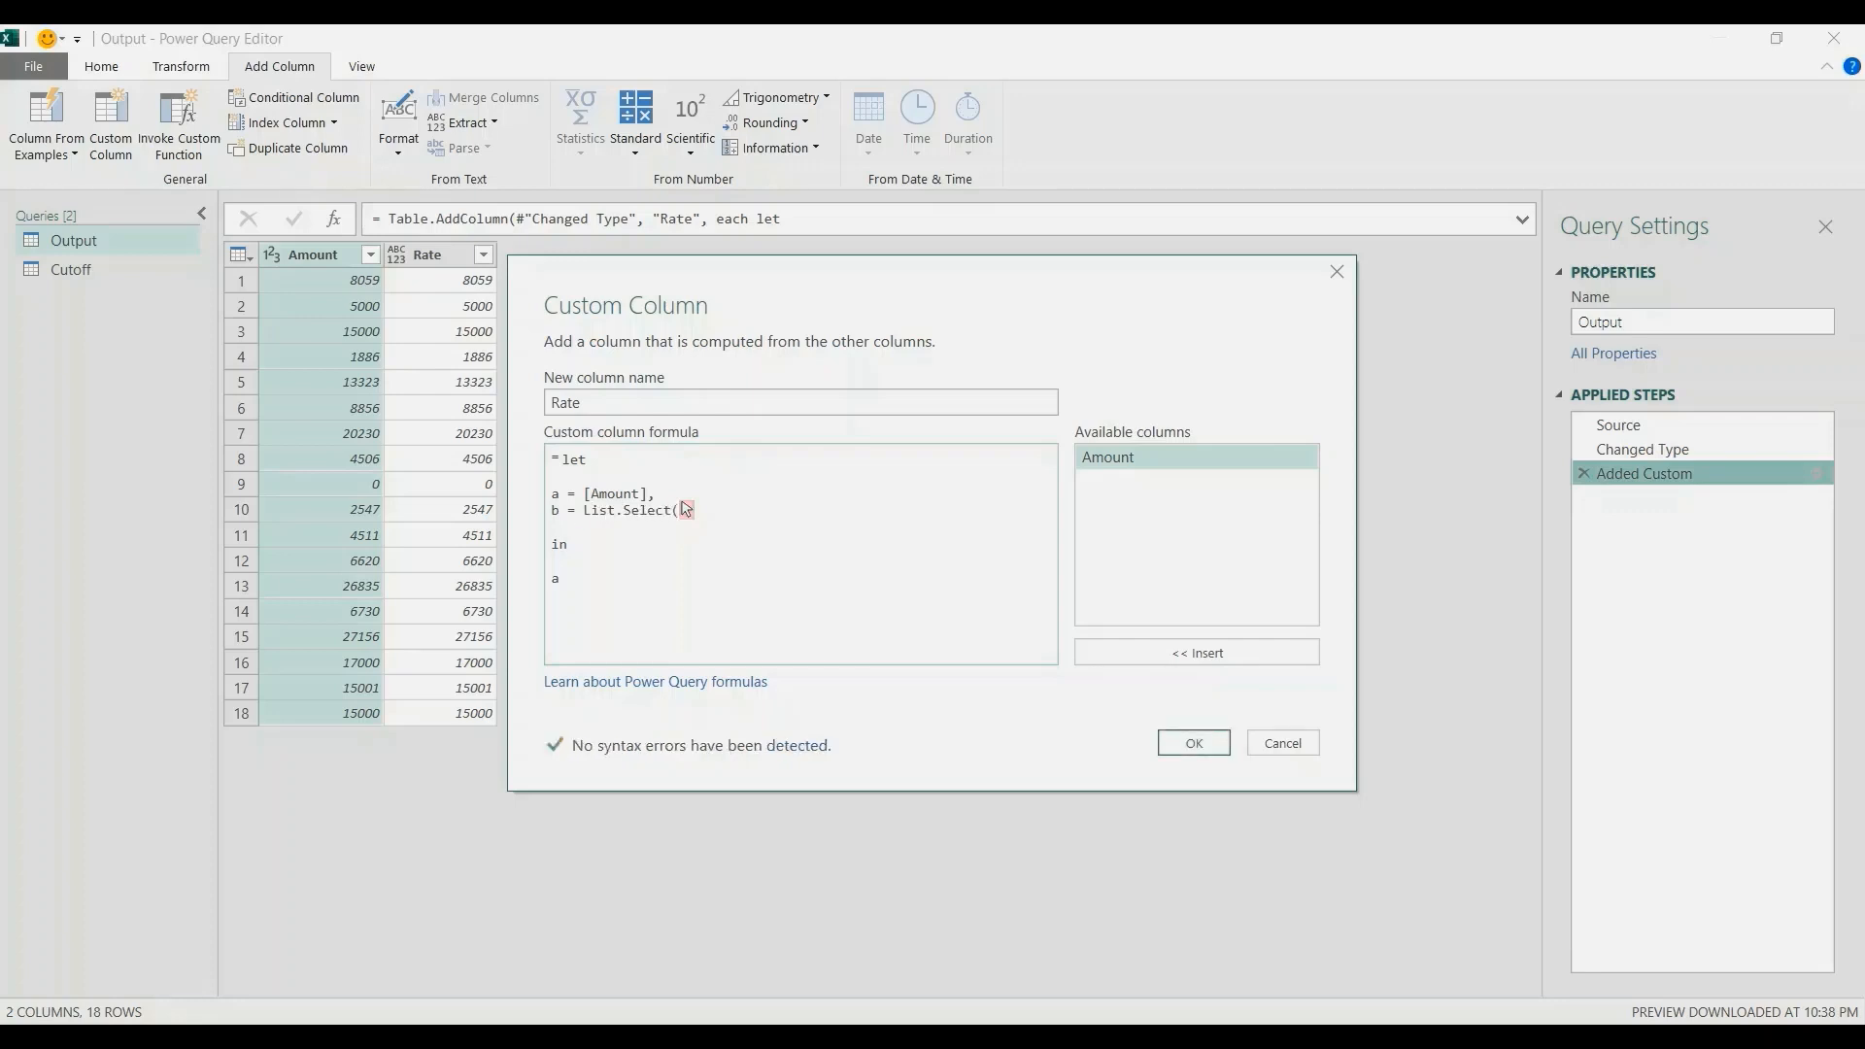
{"action": "type", "text": "("}
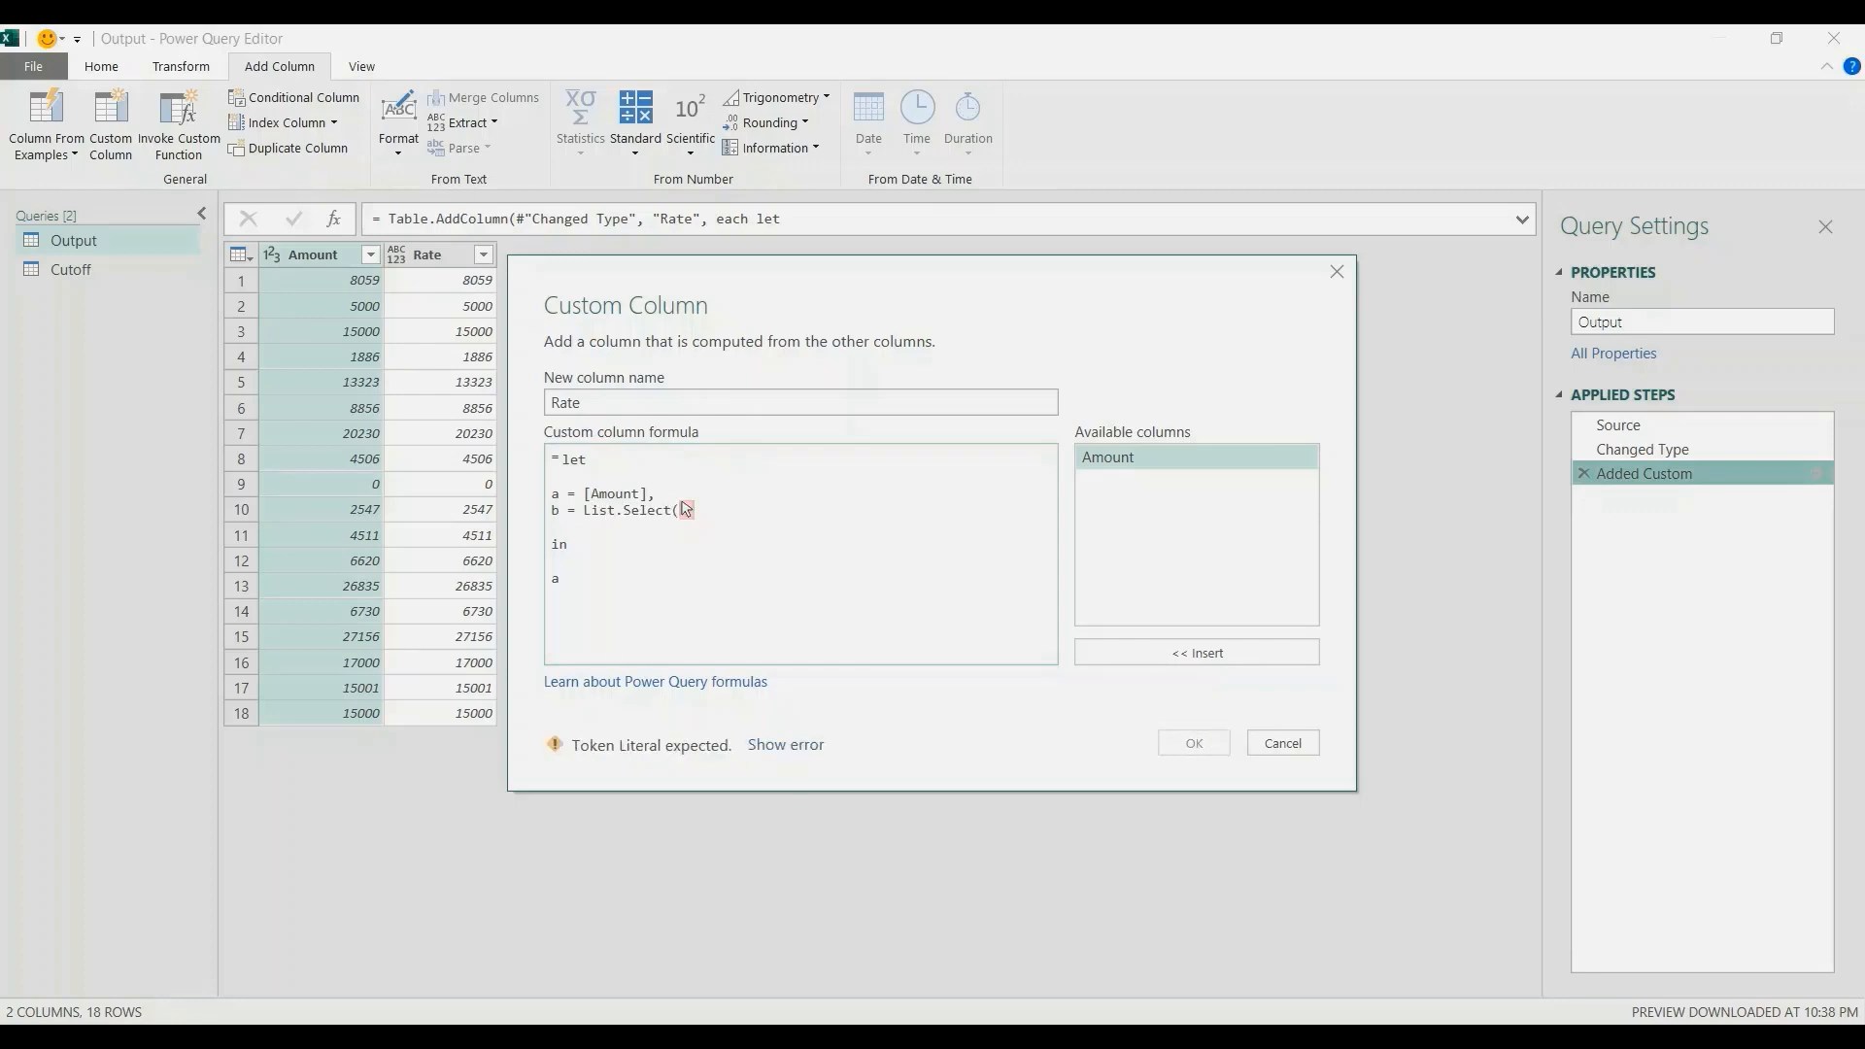
{"action": "type", "text": "Cut"}
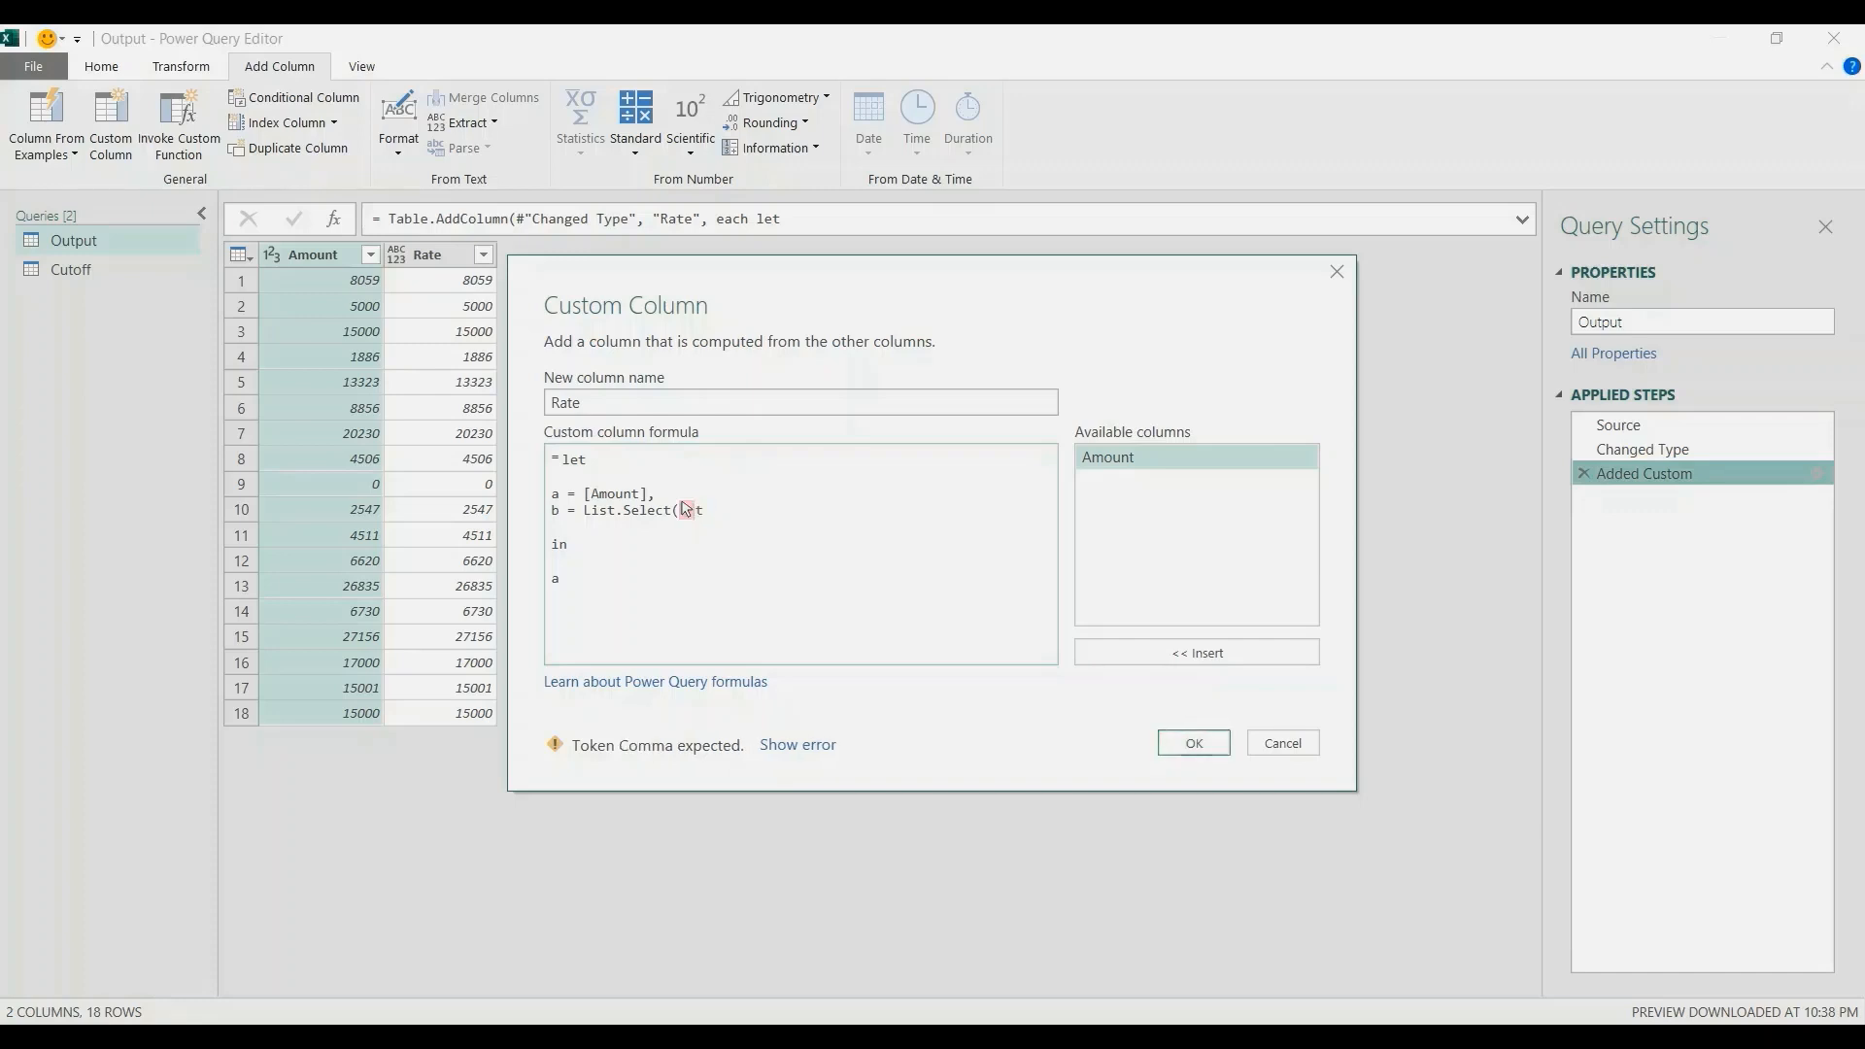
{"action": "type", "text": "off["}
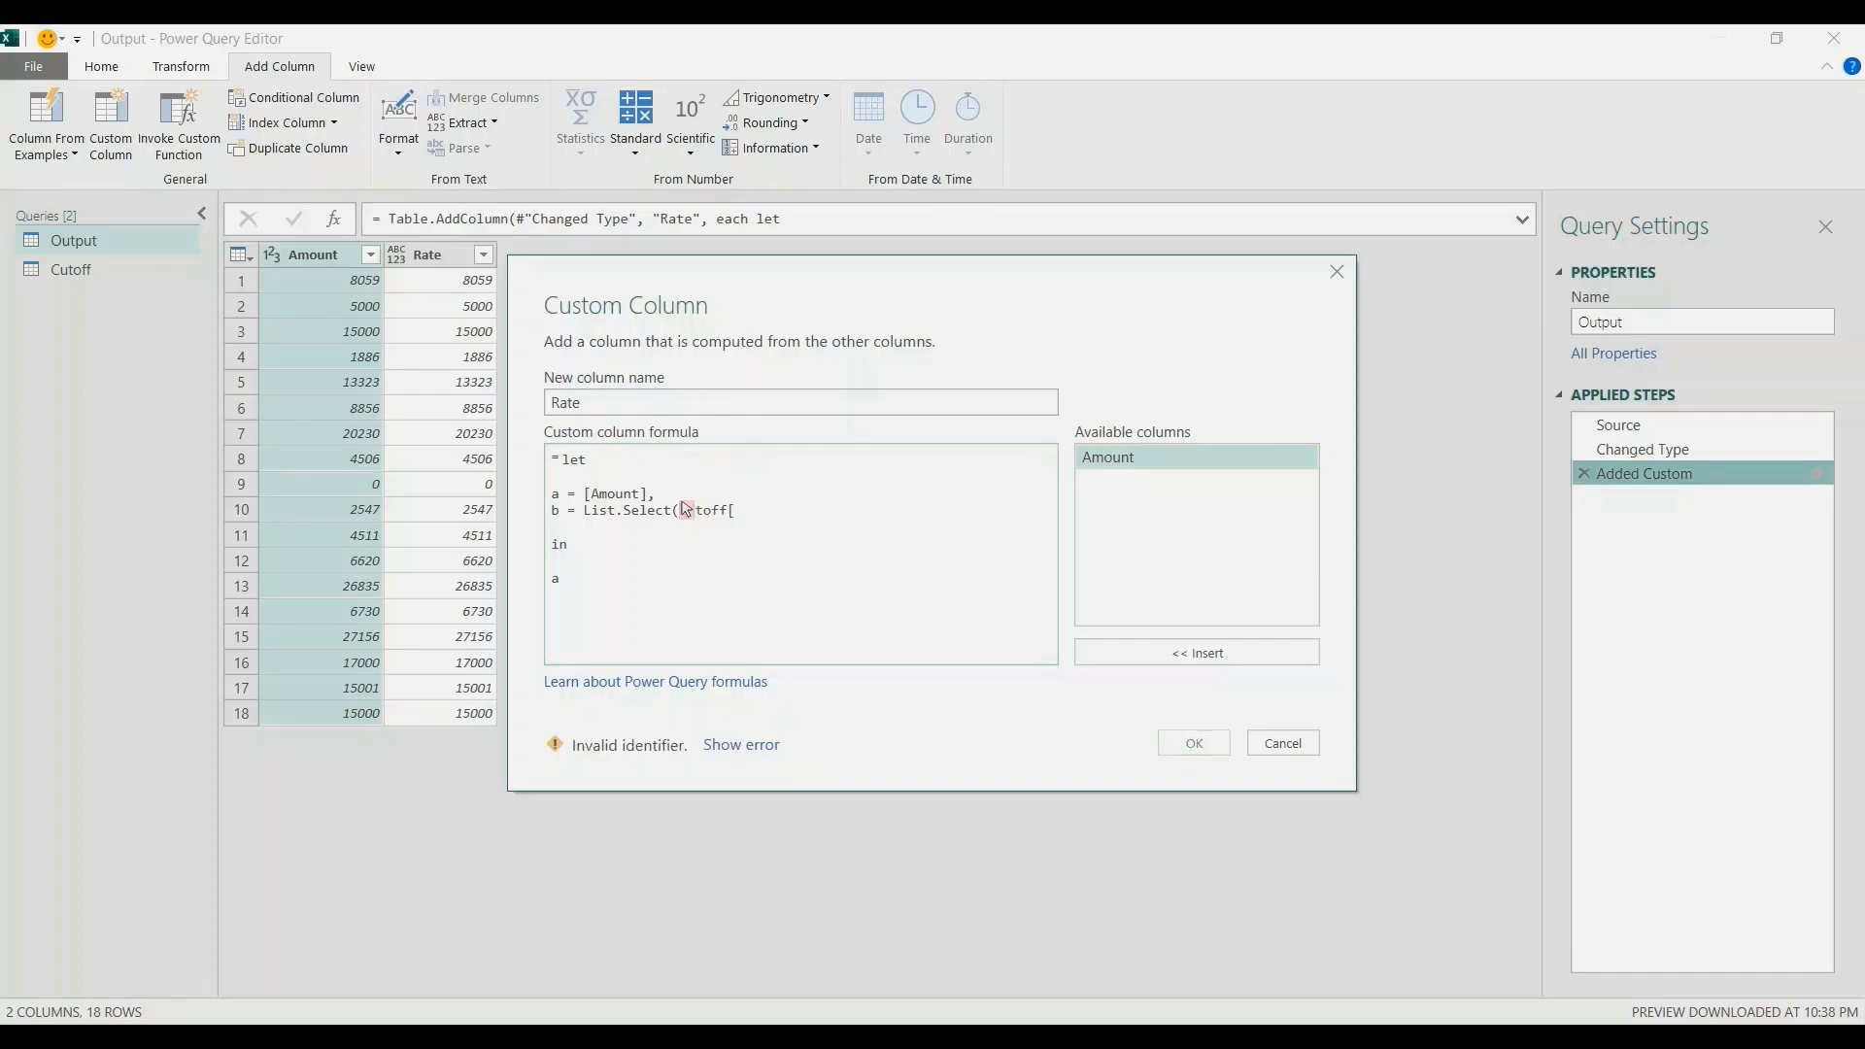
{"action": "type", "text": "Min],"}
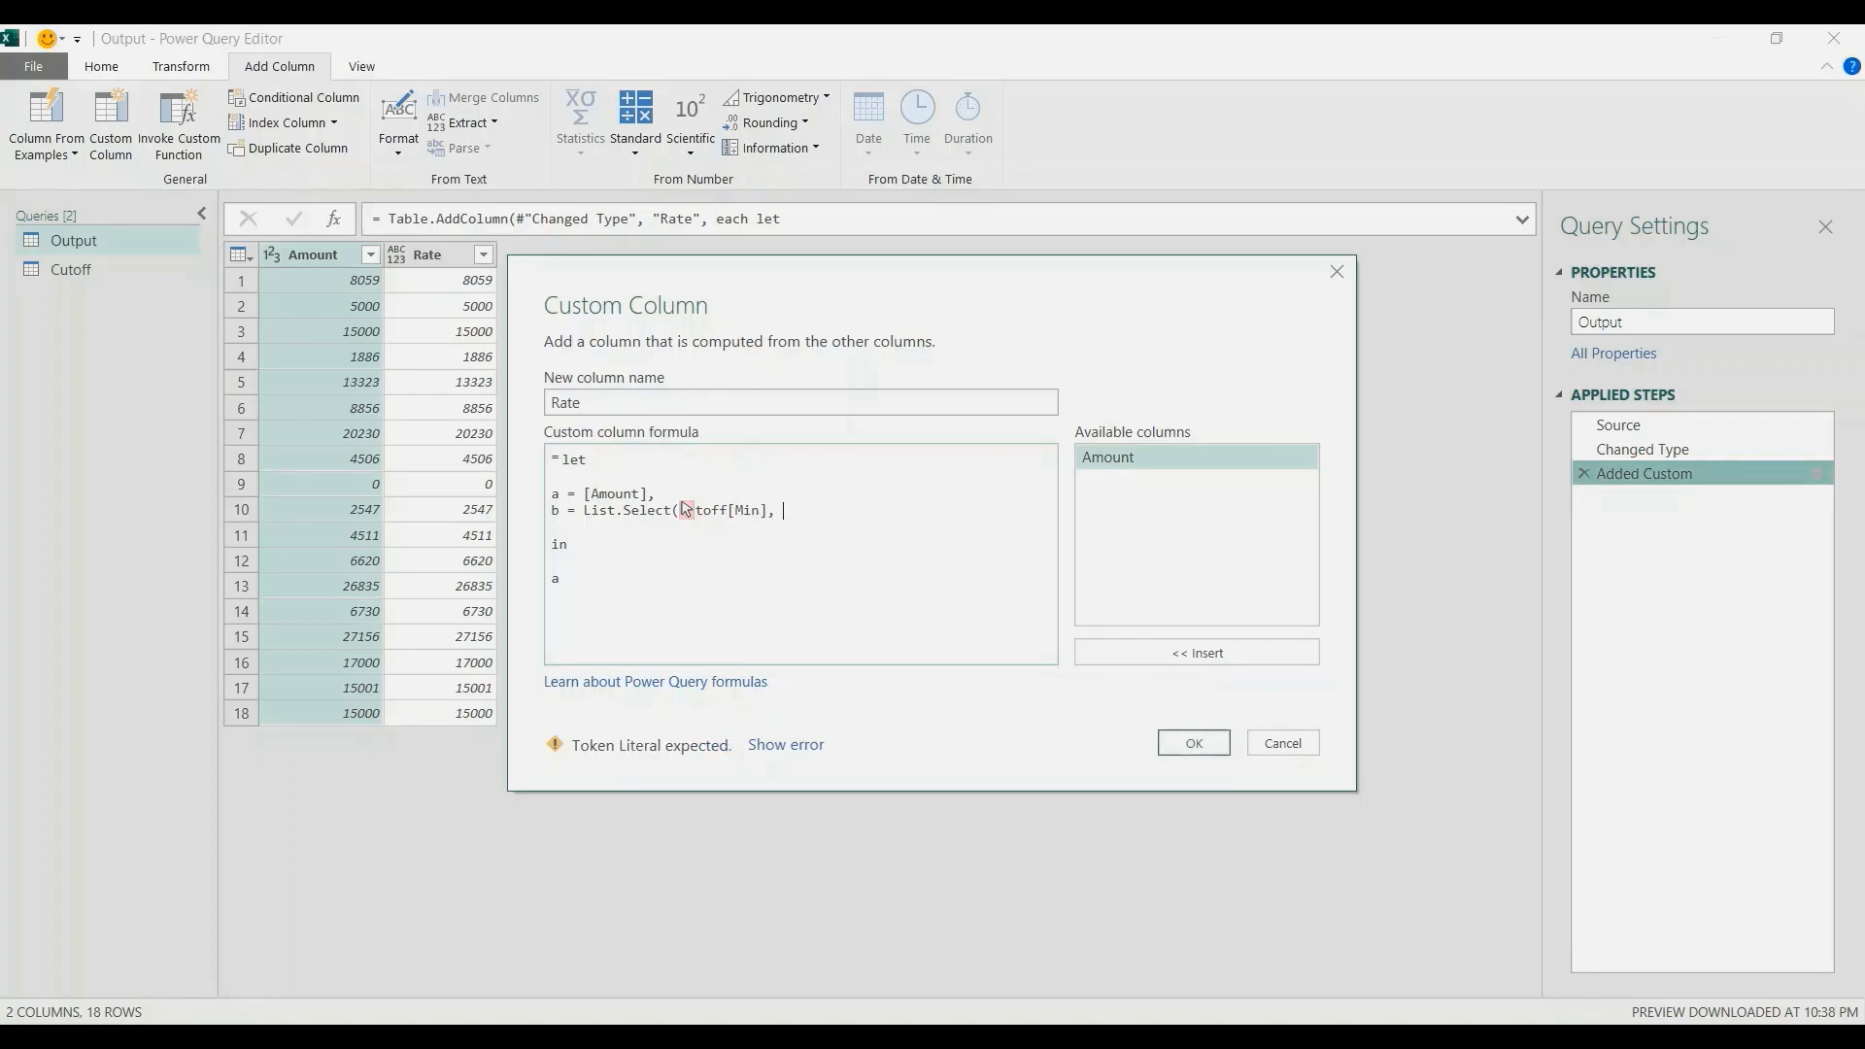
Step: Complete line b with the condition each _ <= a, make the Rate formula return b, and apply it
{"action": "type", "text": " each _ "}
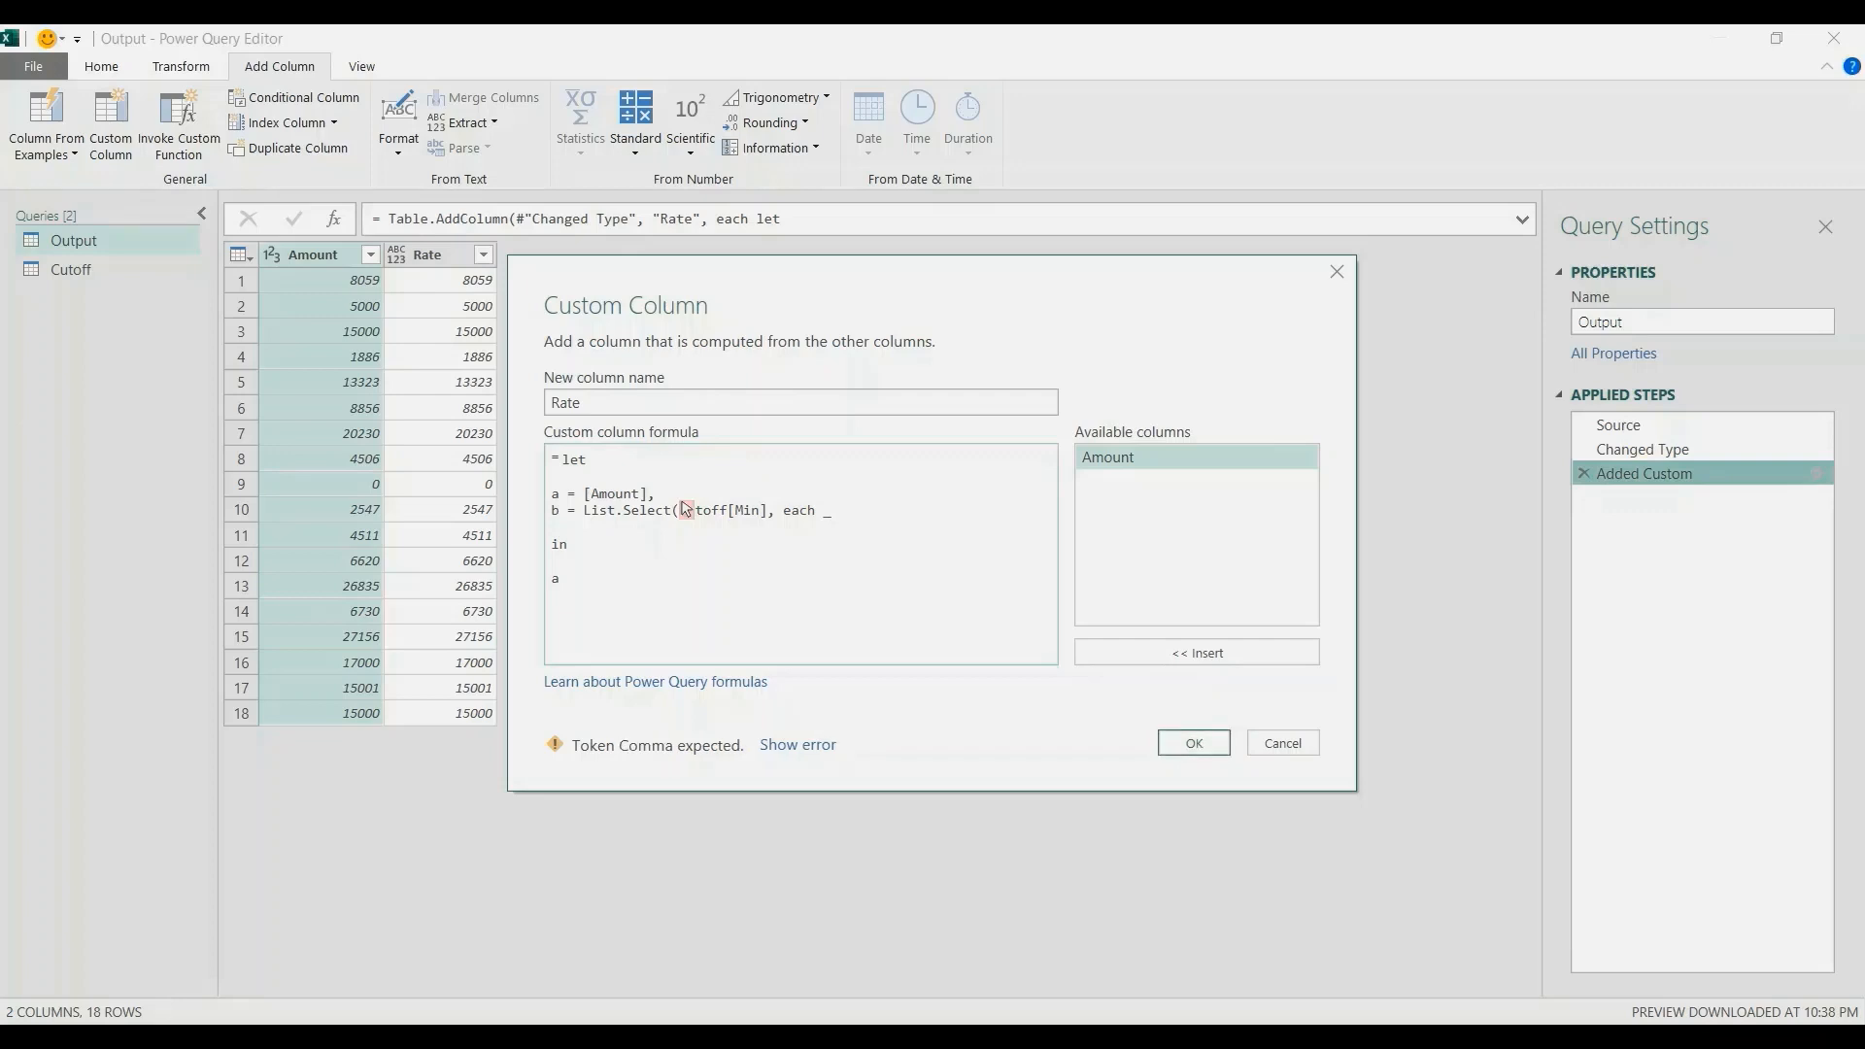
{"action": "type", "text": "<="}
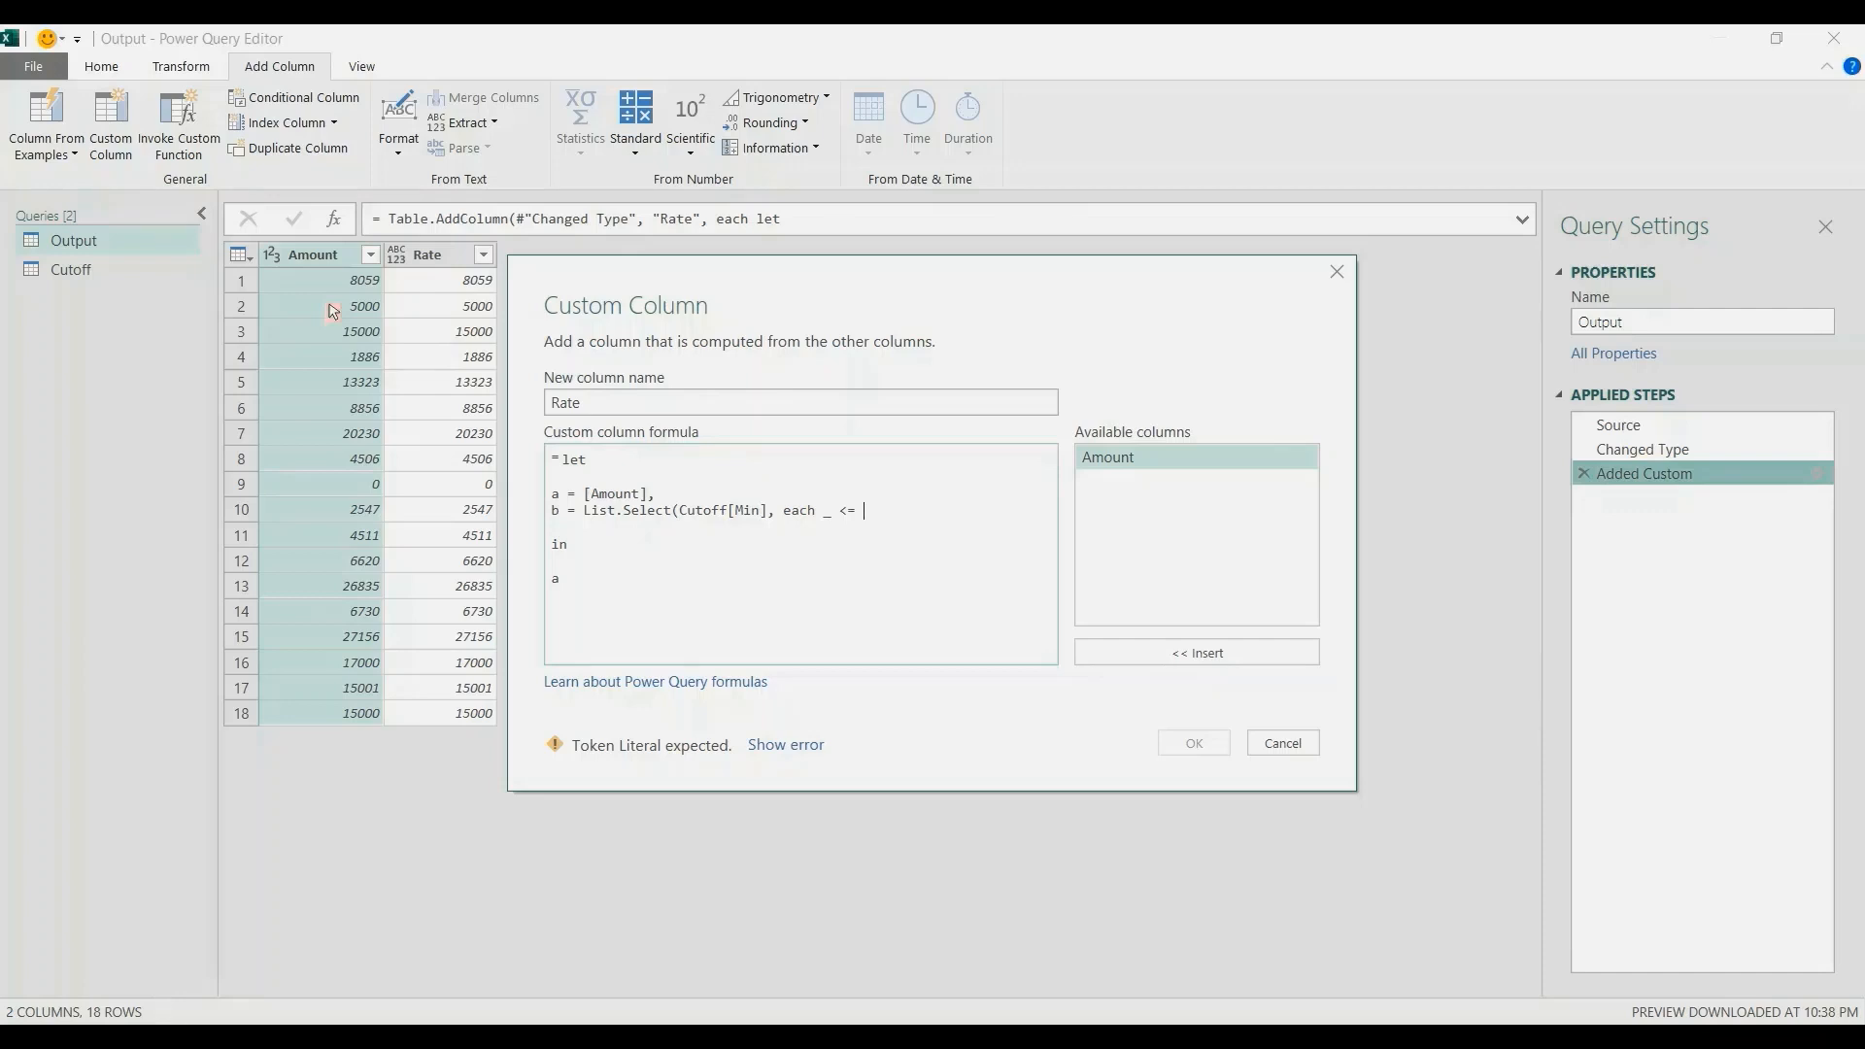
{"action": "type", "text": "a"}
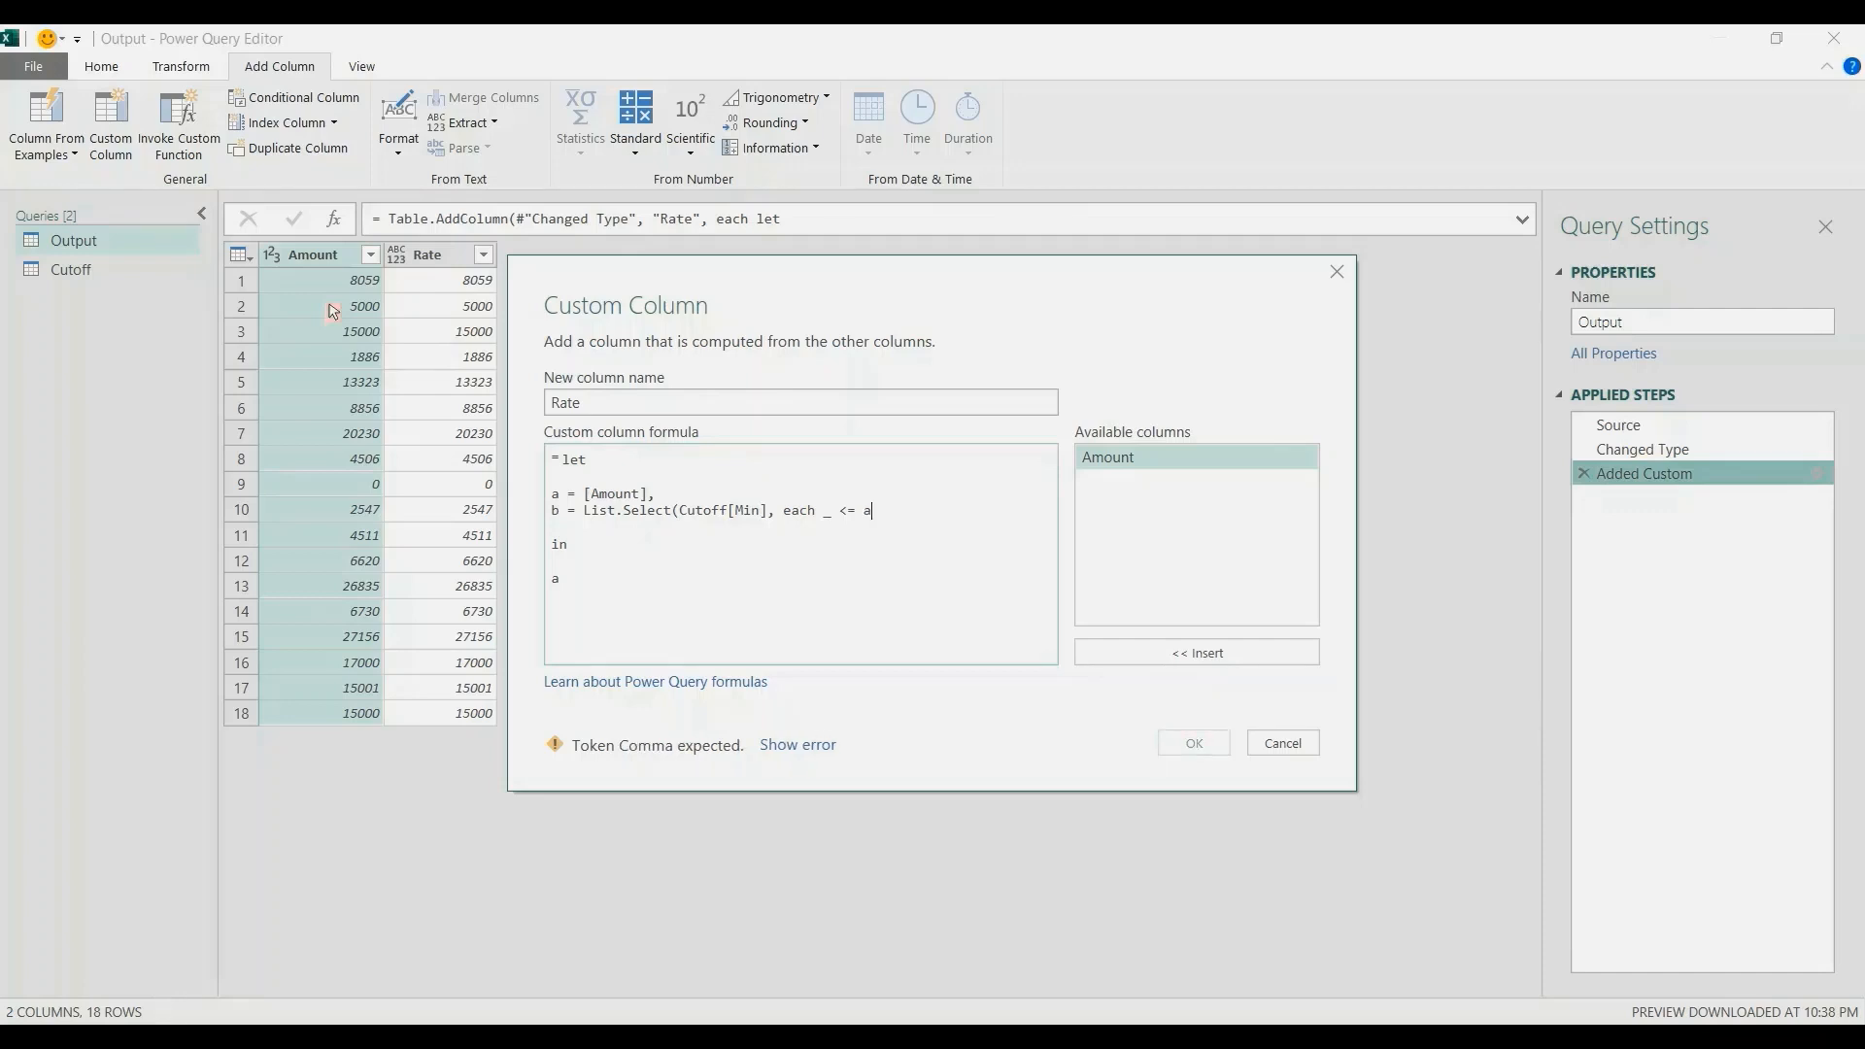
{"action": "type", "text": ")"}
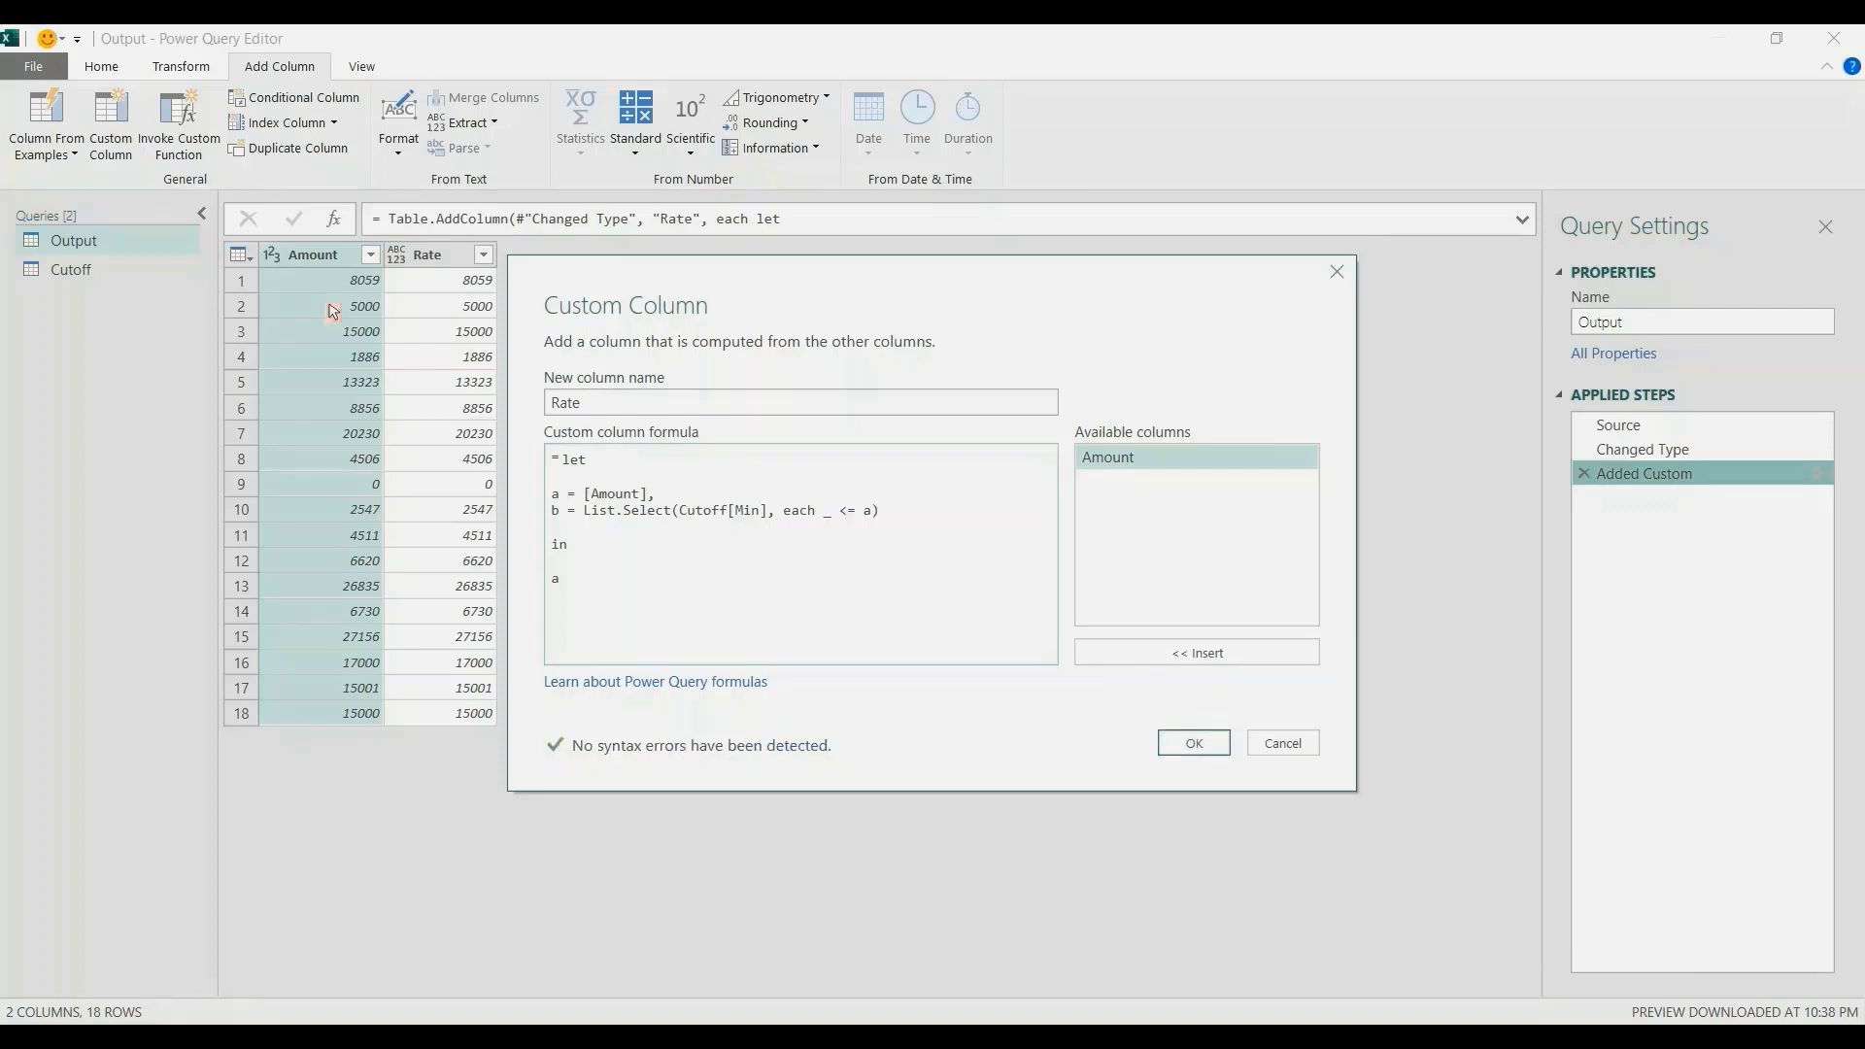
{"action": "type", "text": "b"}
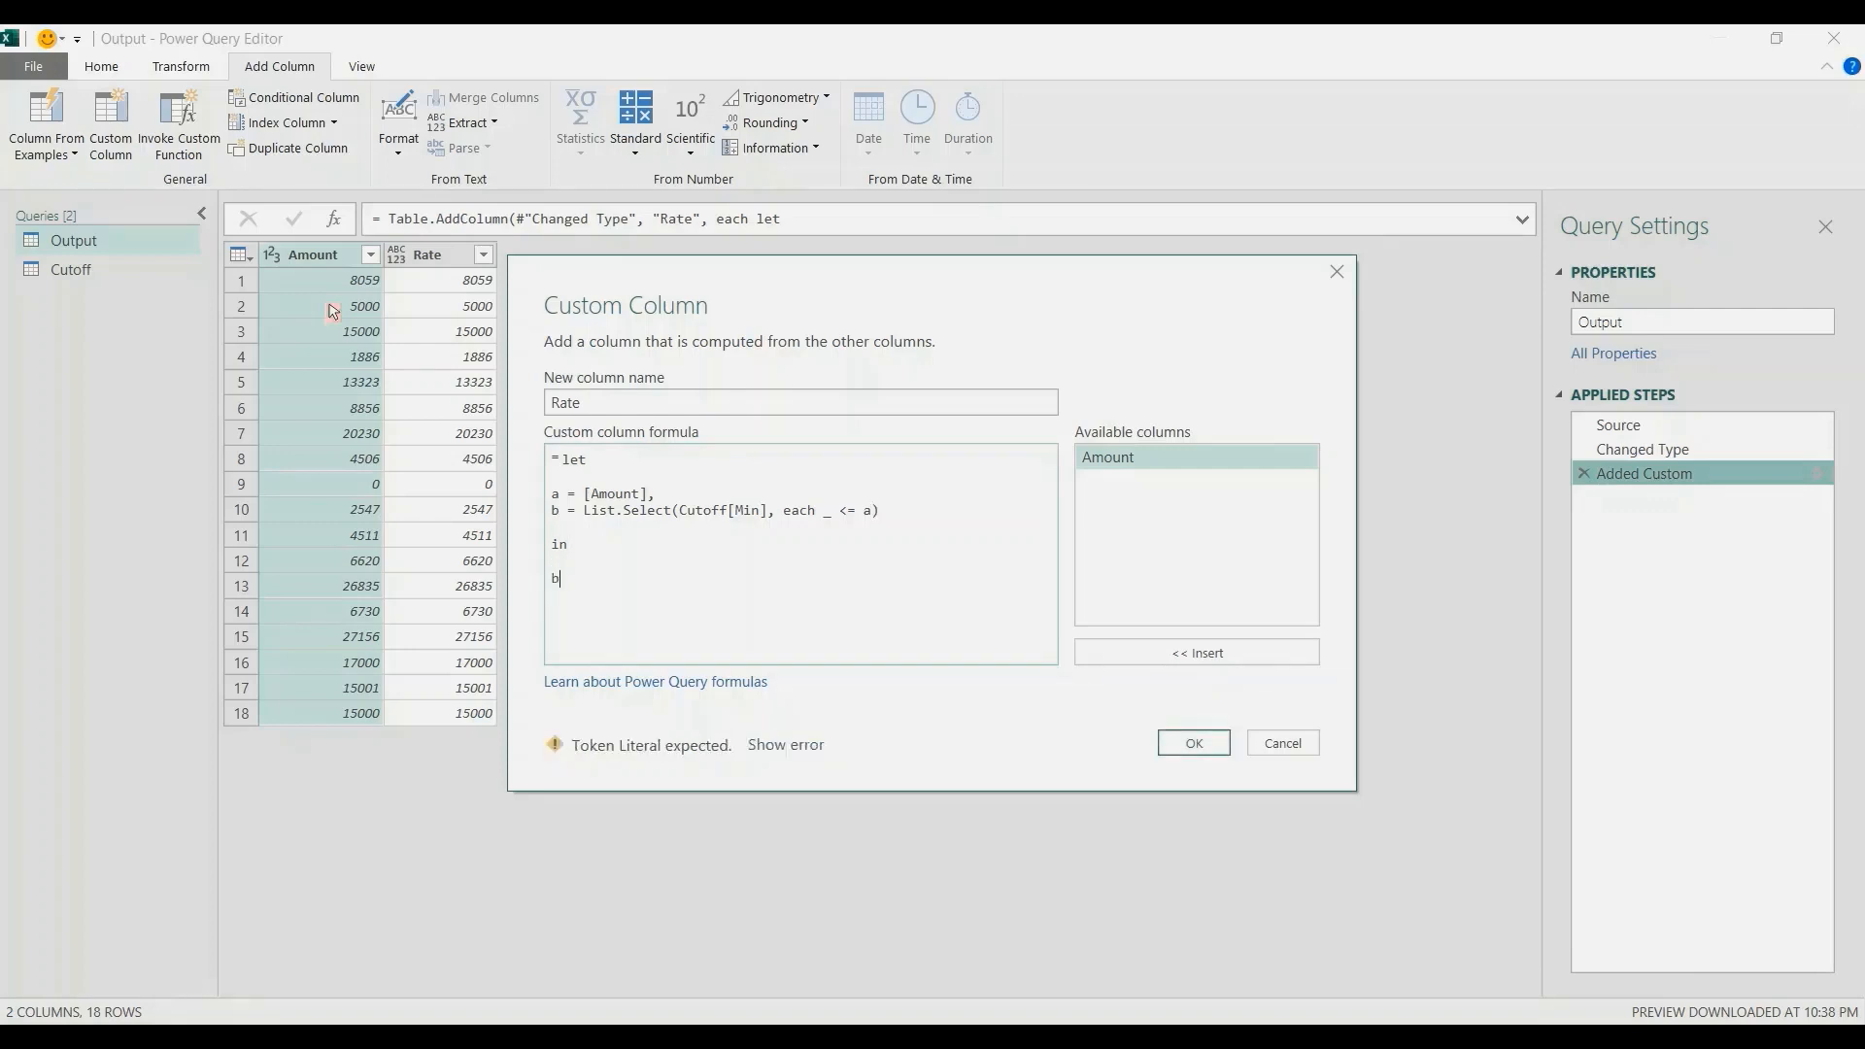
{"action": "key", "text": "ctrl+Return"}
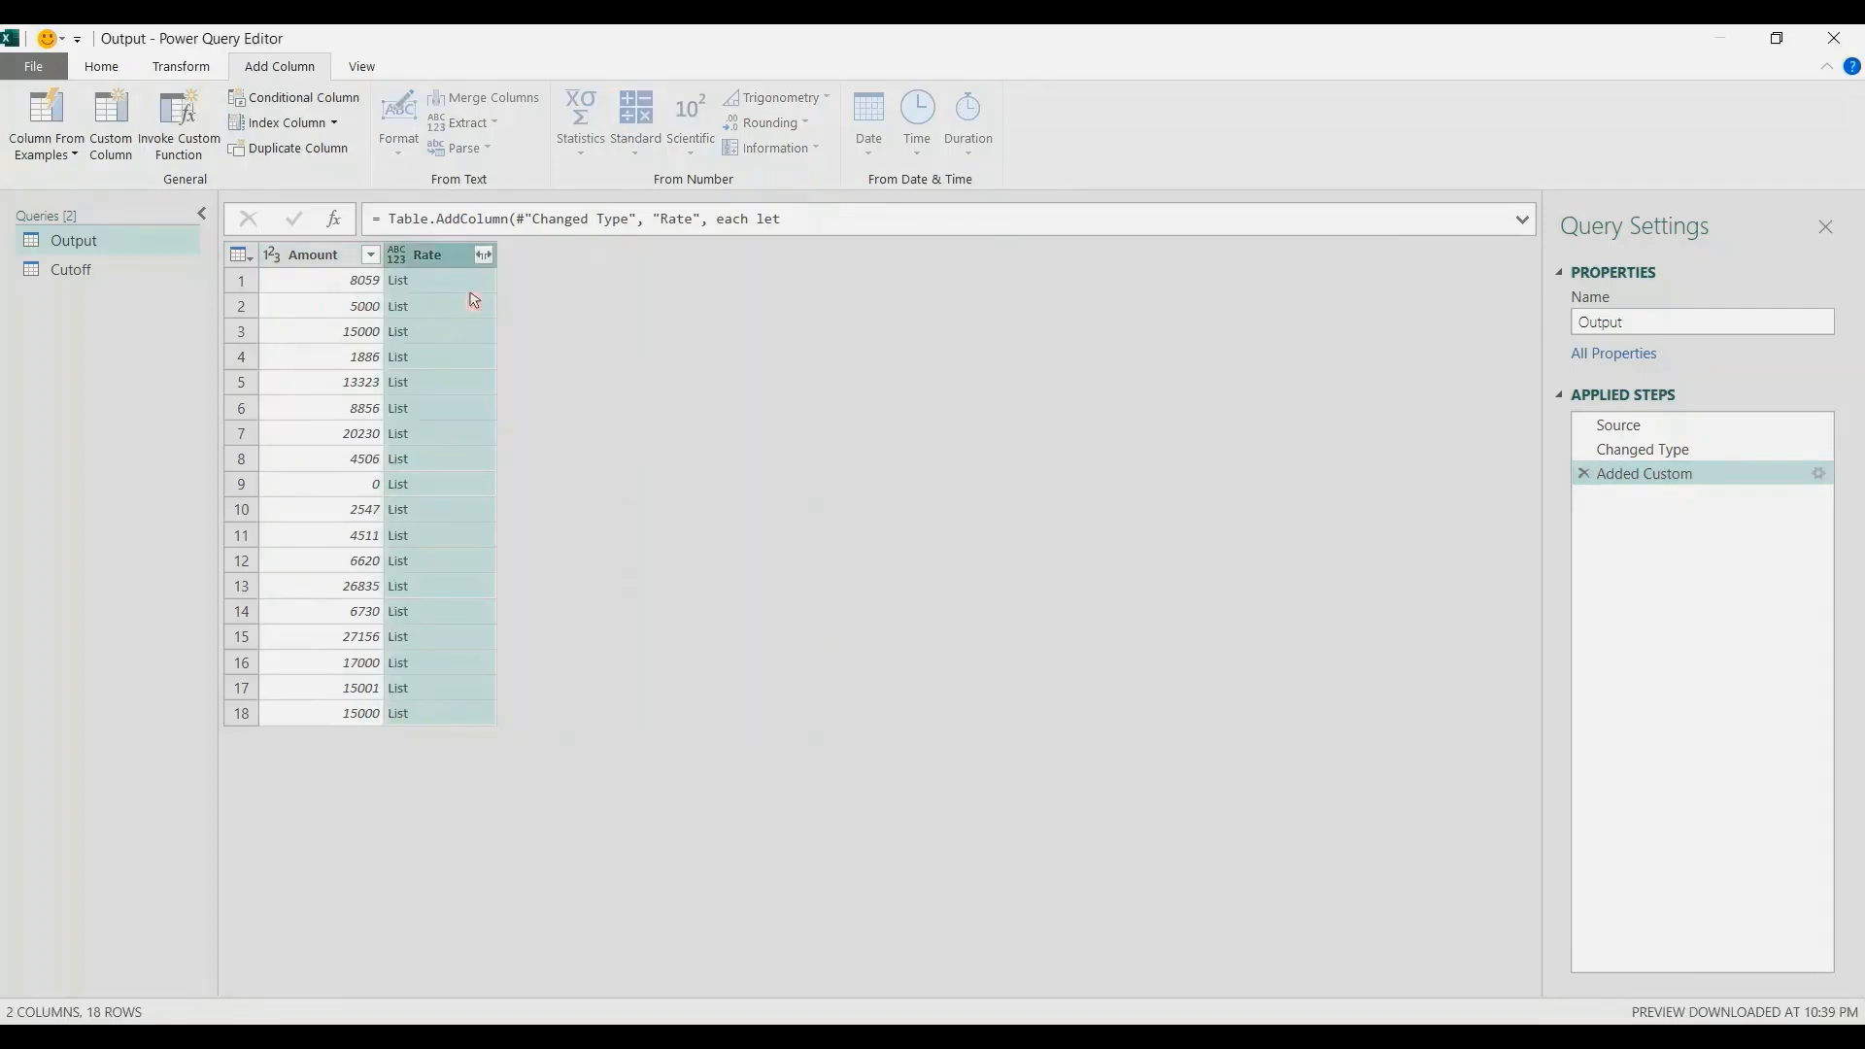
Step: Preview the lists in the first three rows of the Rate column
{"action": "left_click", "coordinate": [461, 288]}
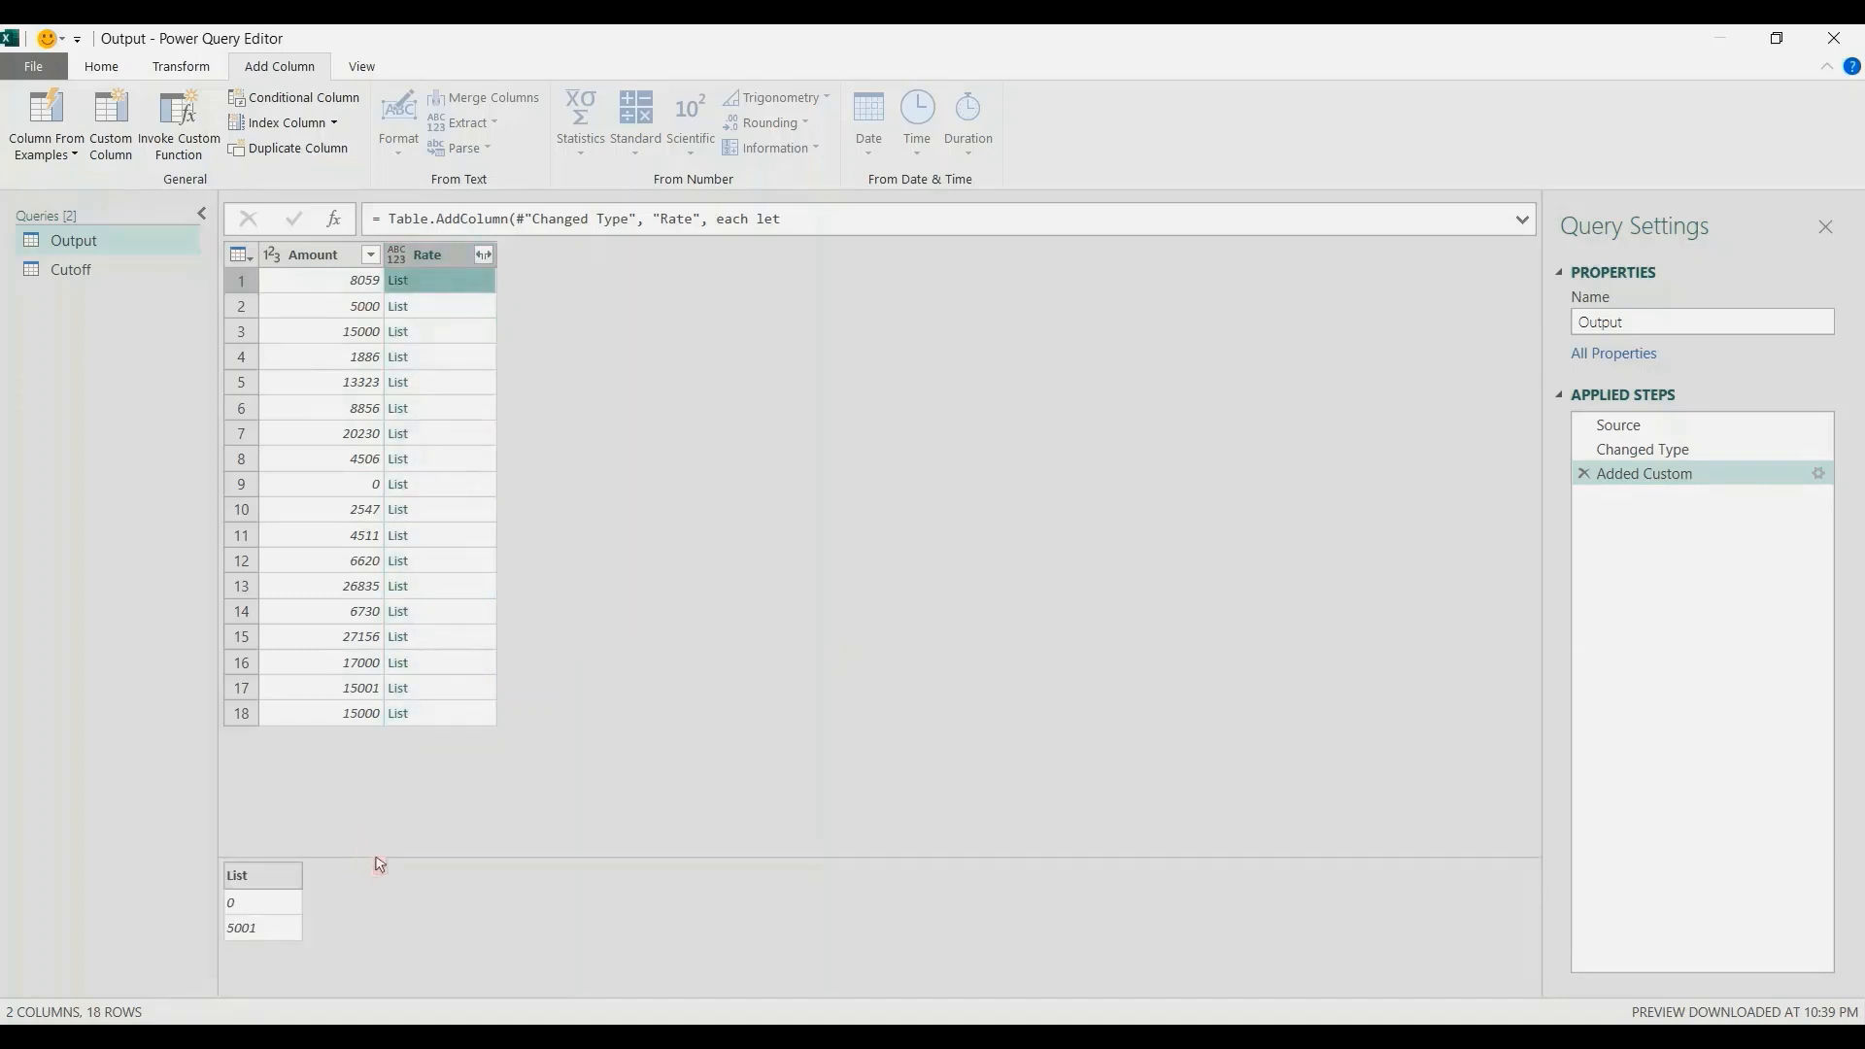
{"action": "left_click_drag", "start_coordinate": [381, 854], "coordinate": [381, 821]}
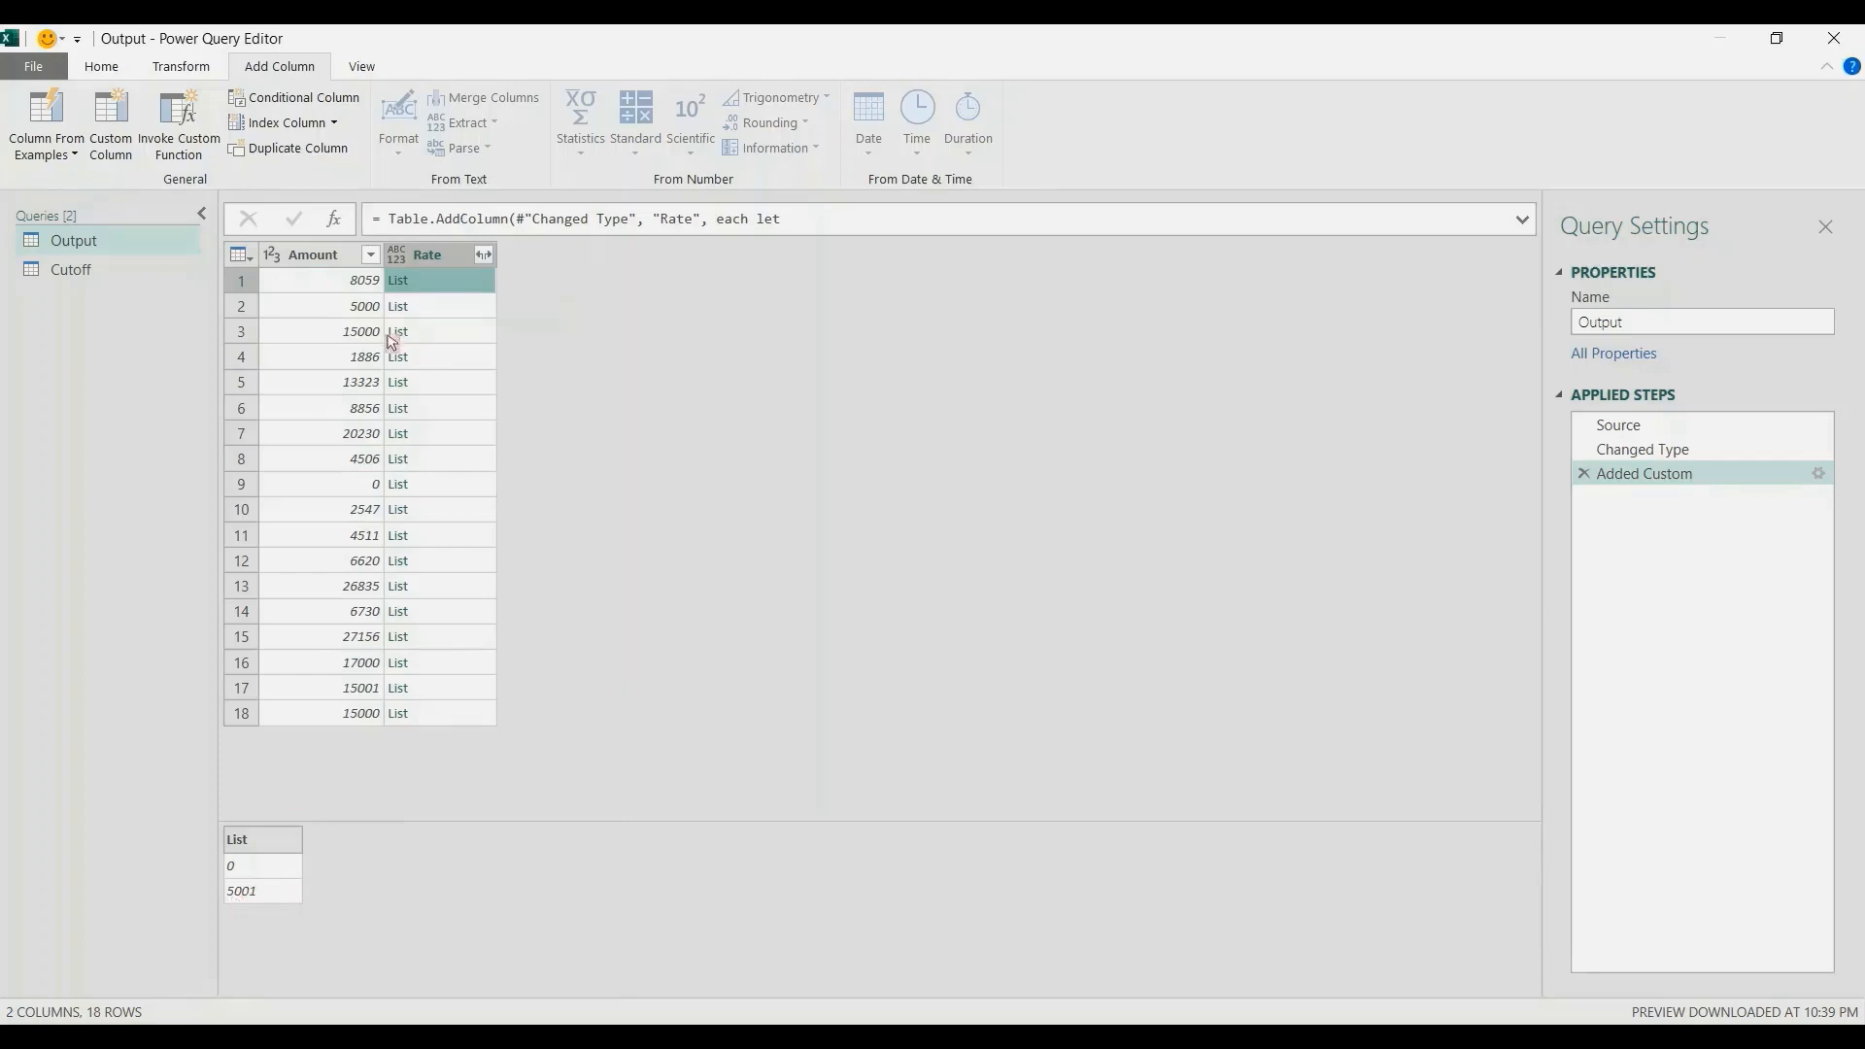
{"action": "left_click", "coordinate": [454, 311]}
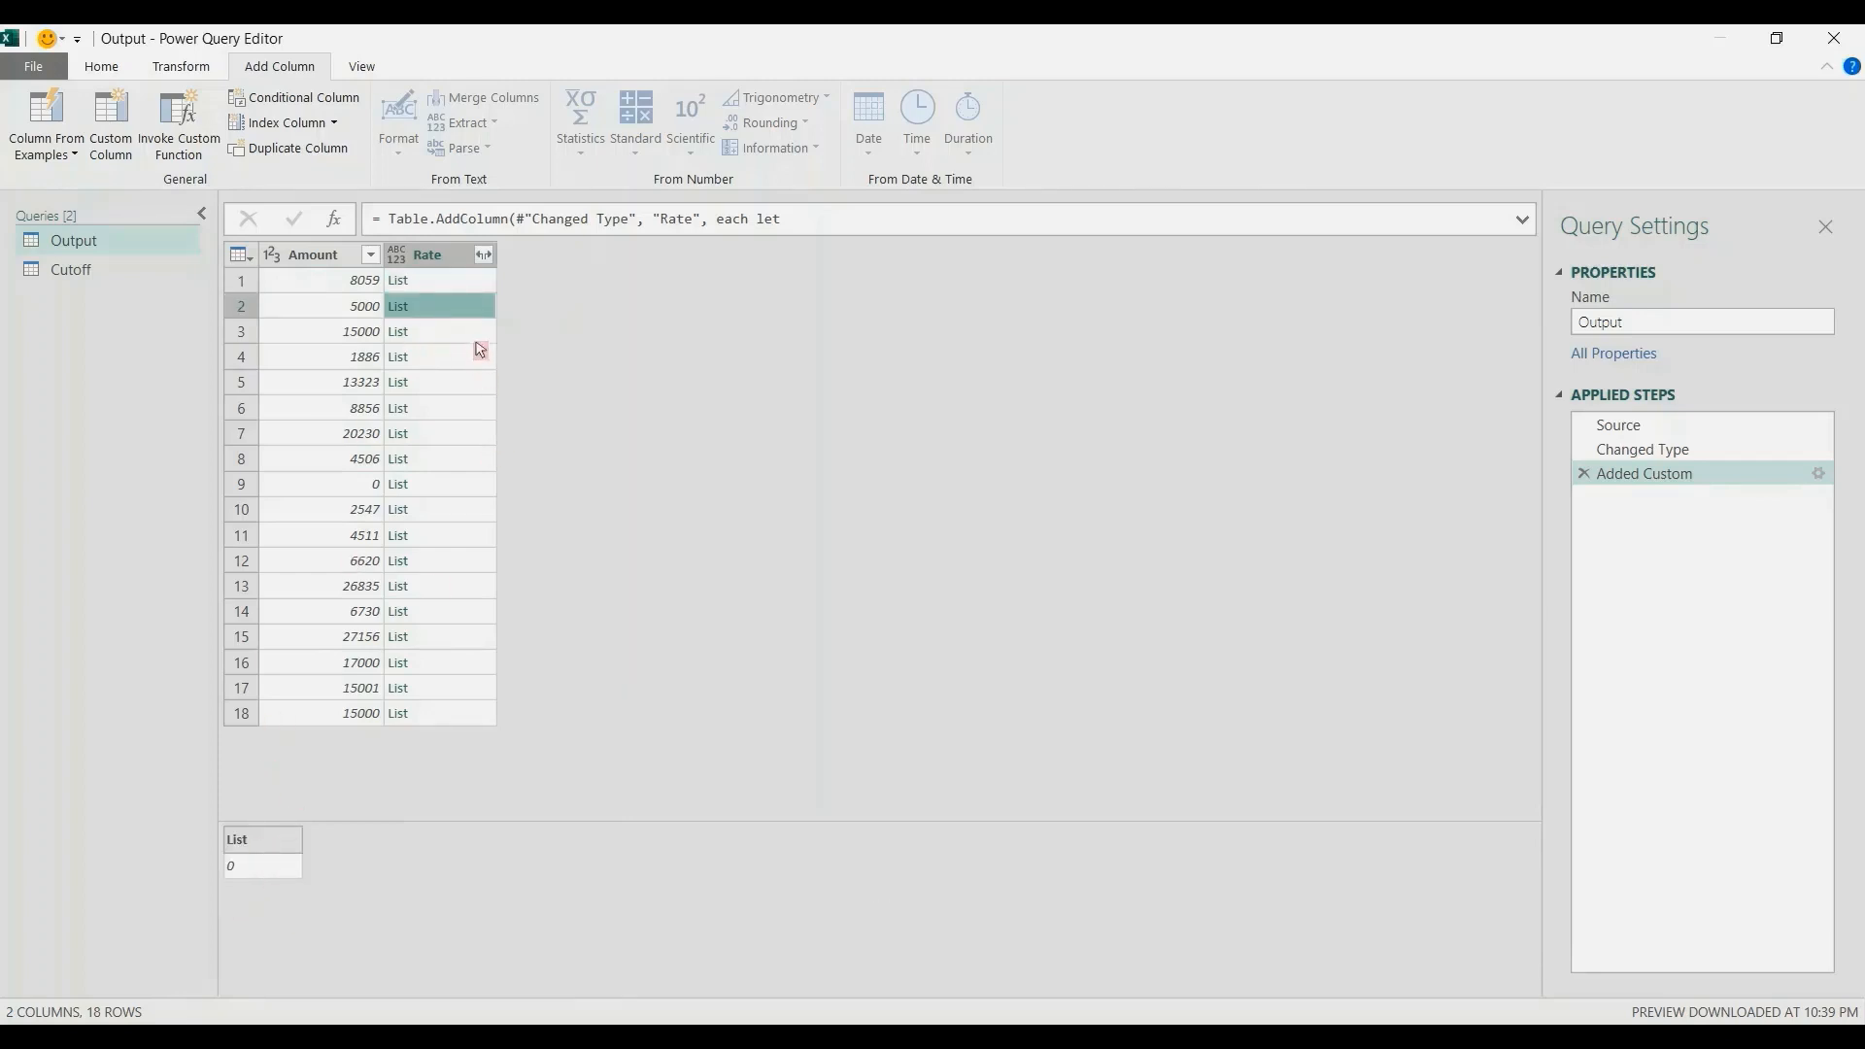
{"action": "left_click", "coordinate": [475, 333]}
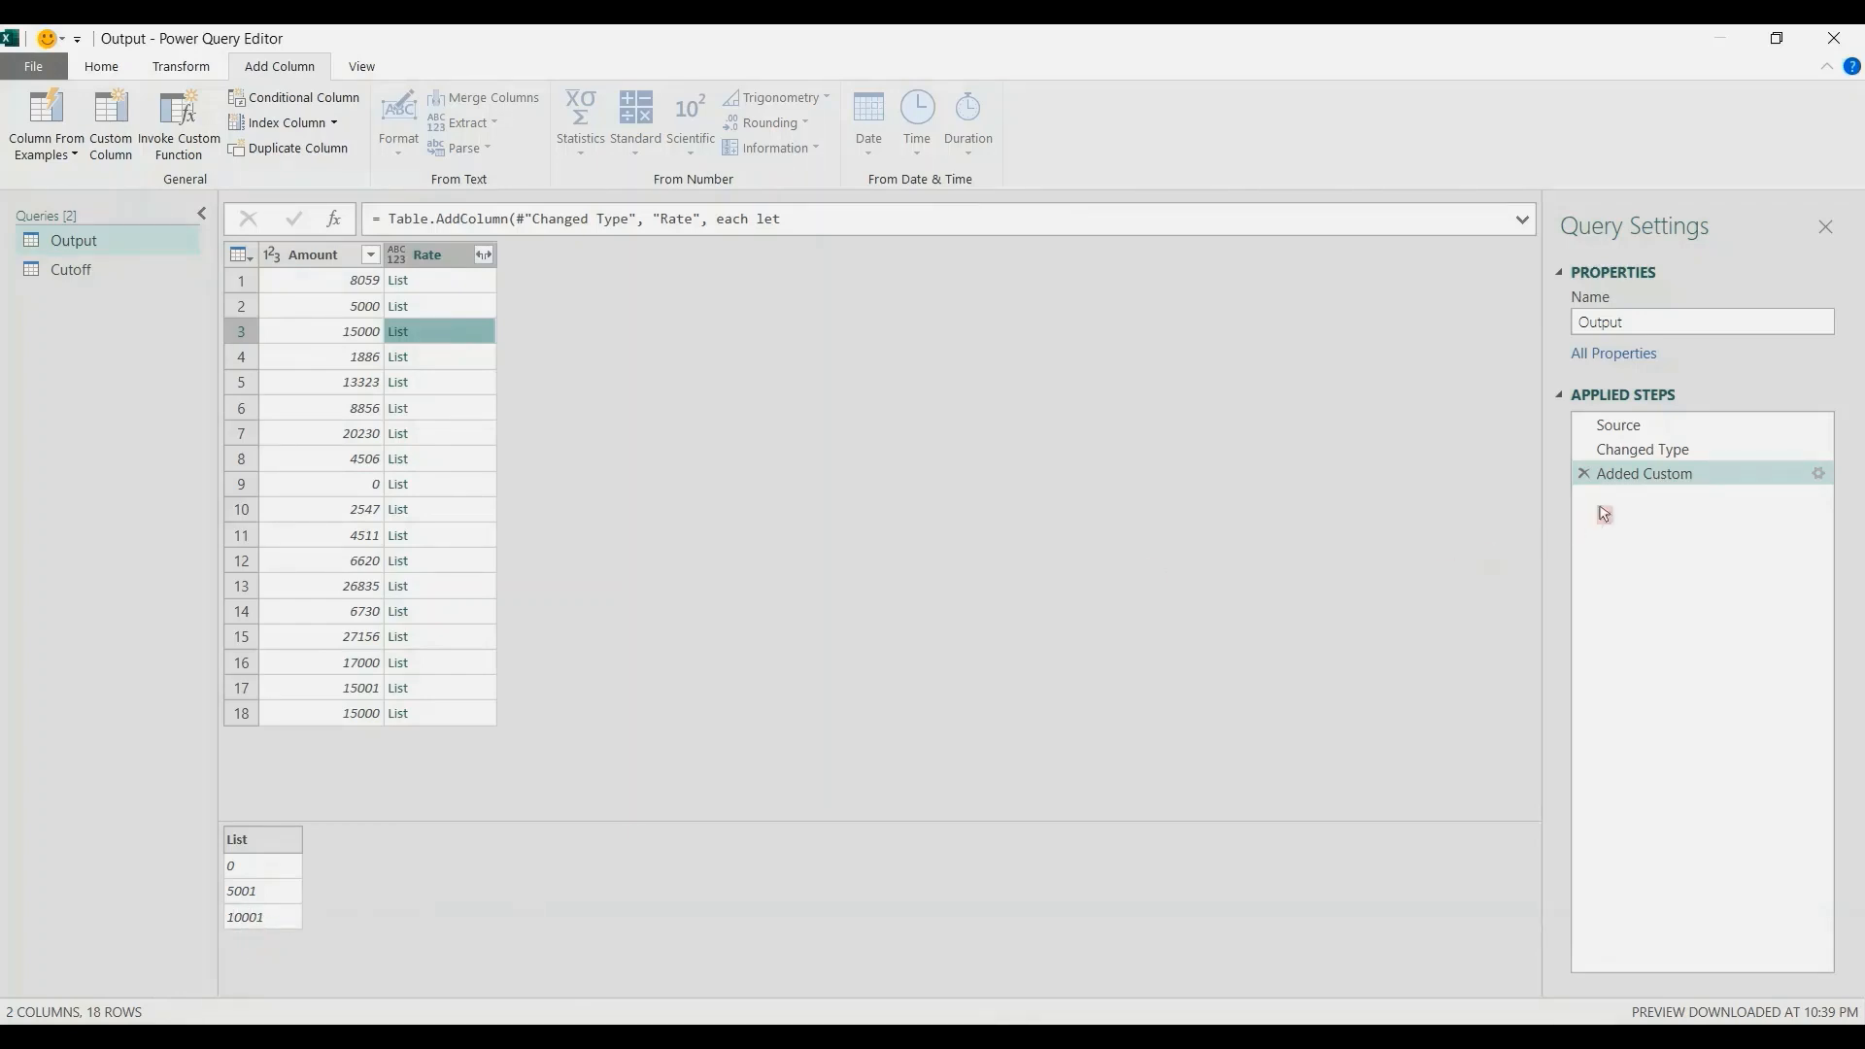
Step: Wrap the List.Select expression of line b in List.Last( ) and apply the Rate formula
{"action": "double_click", "coordinate": [1631, 475]}
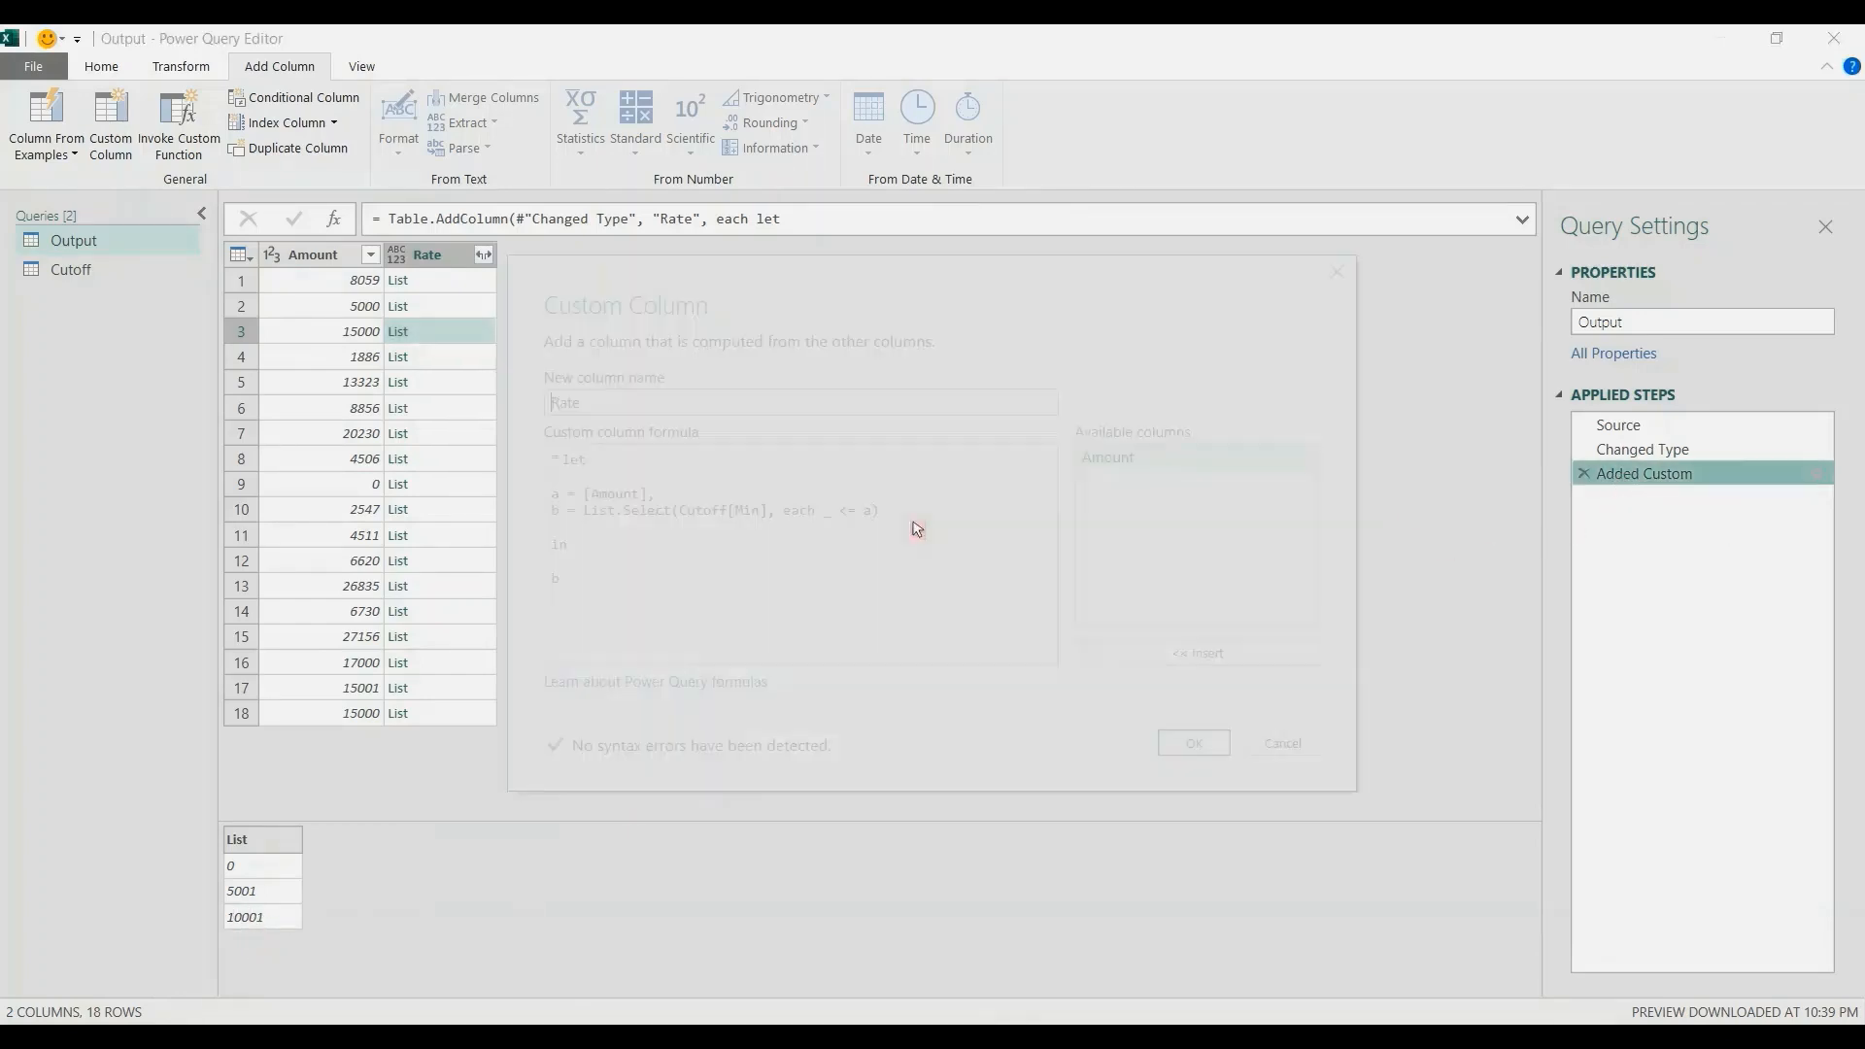
{"action": "left_click", "coordinate": [584, 512]}
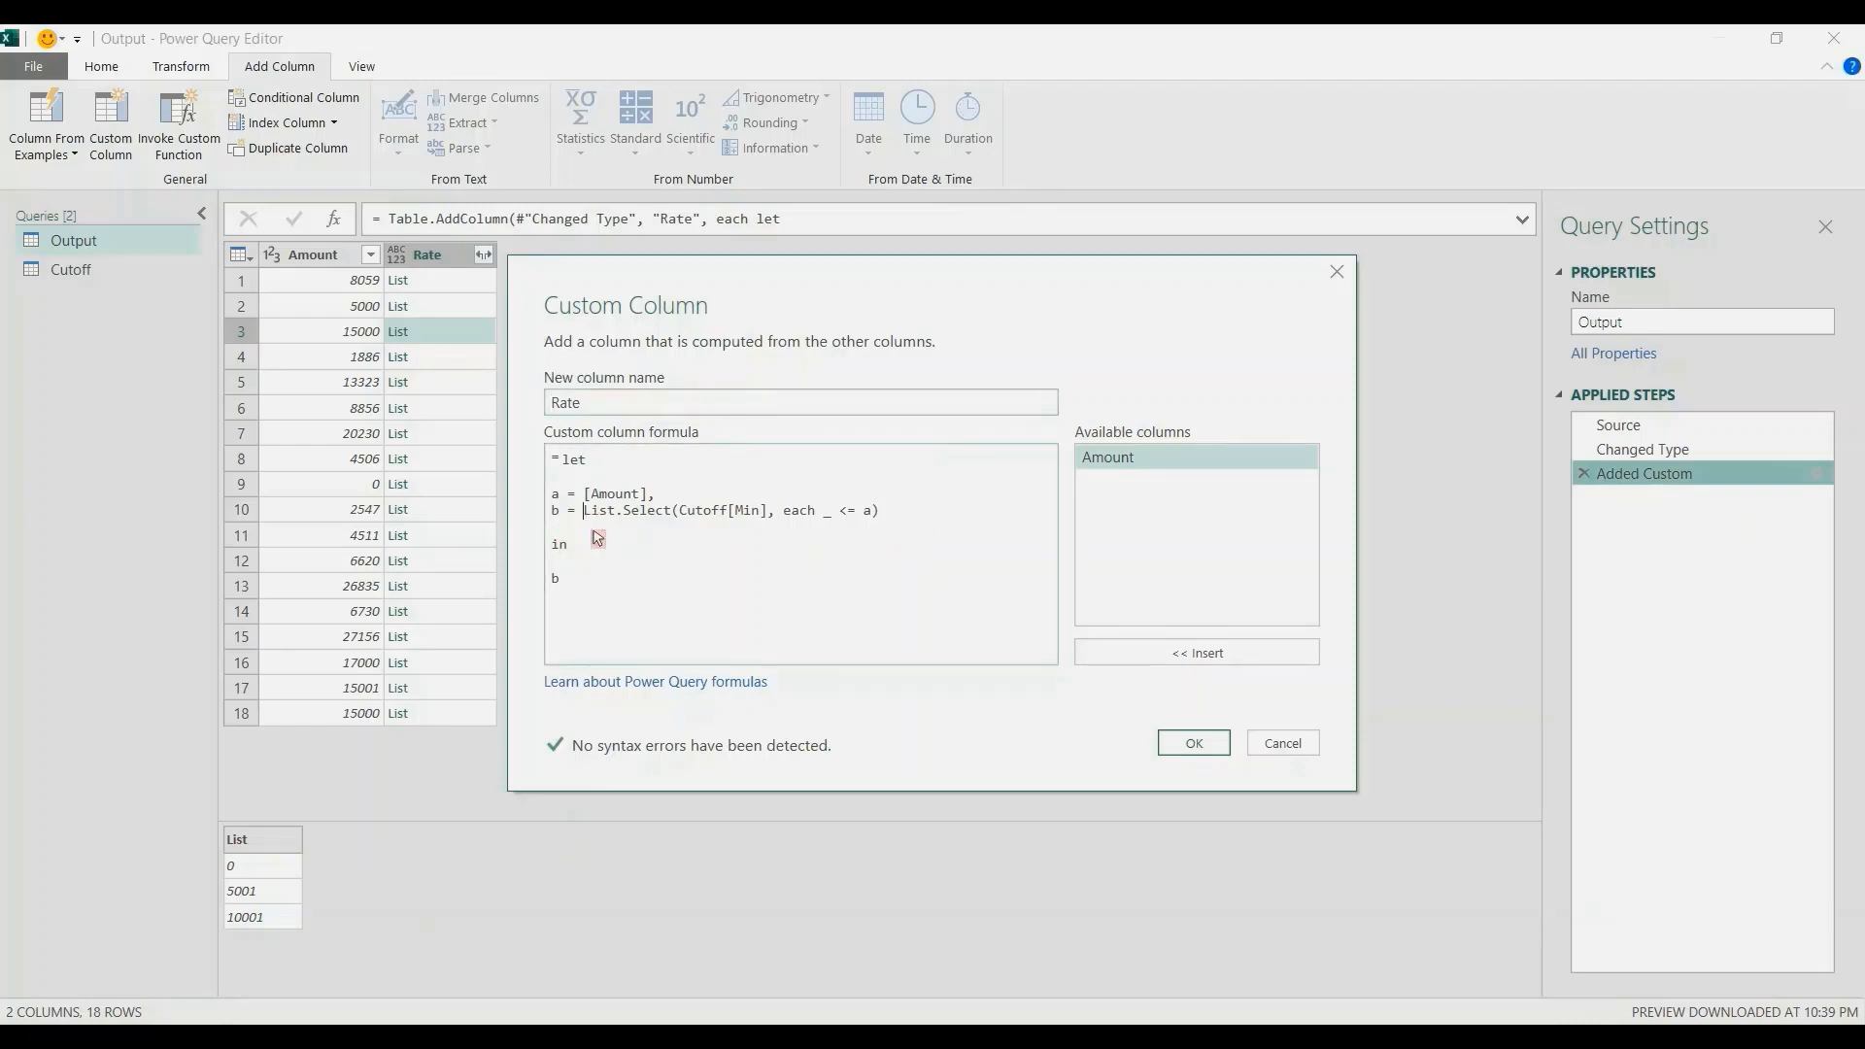
{"action": "type", "text": "List.Last"}
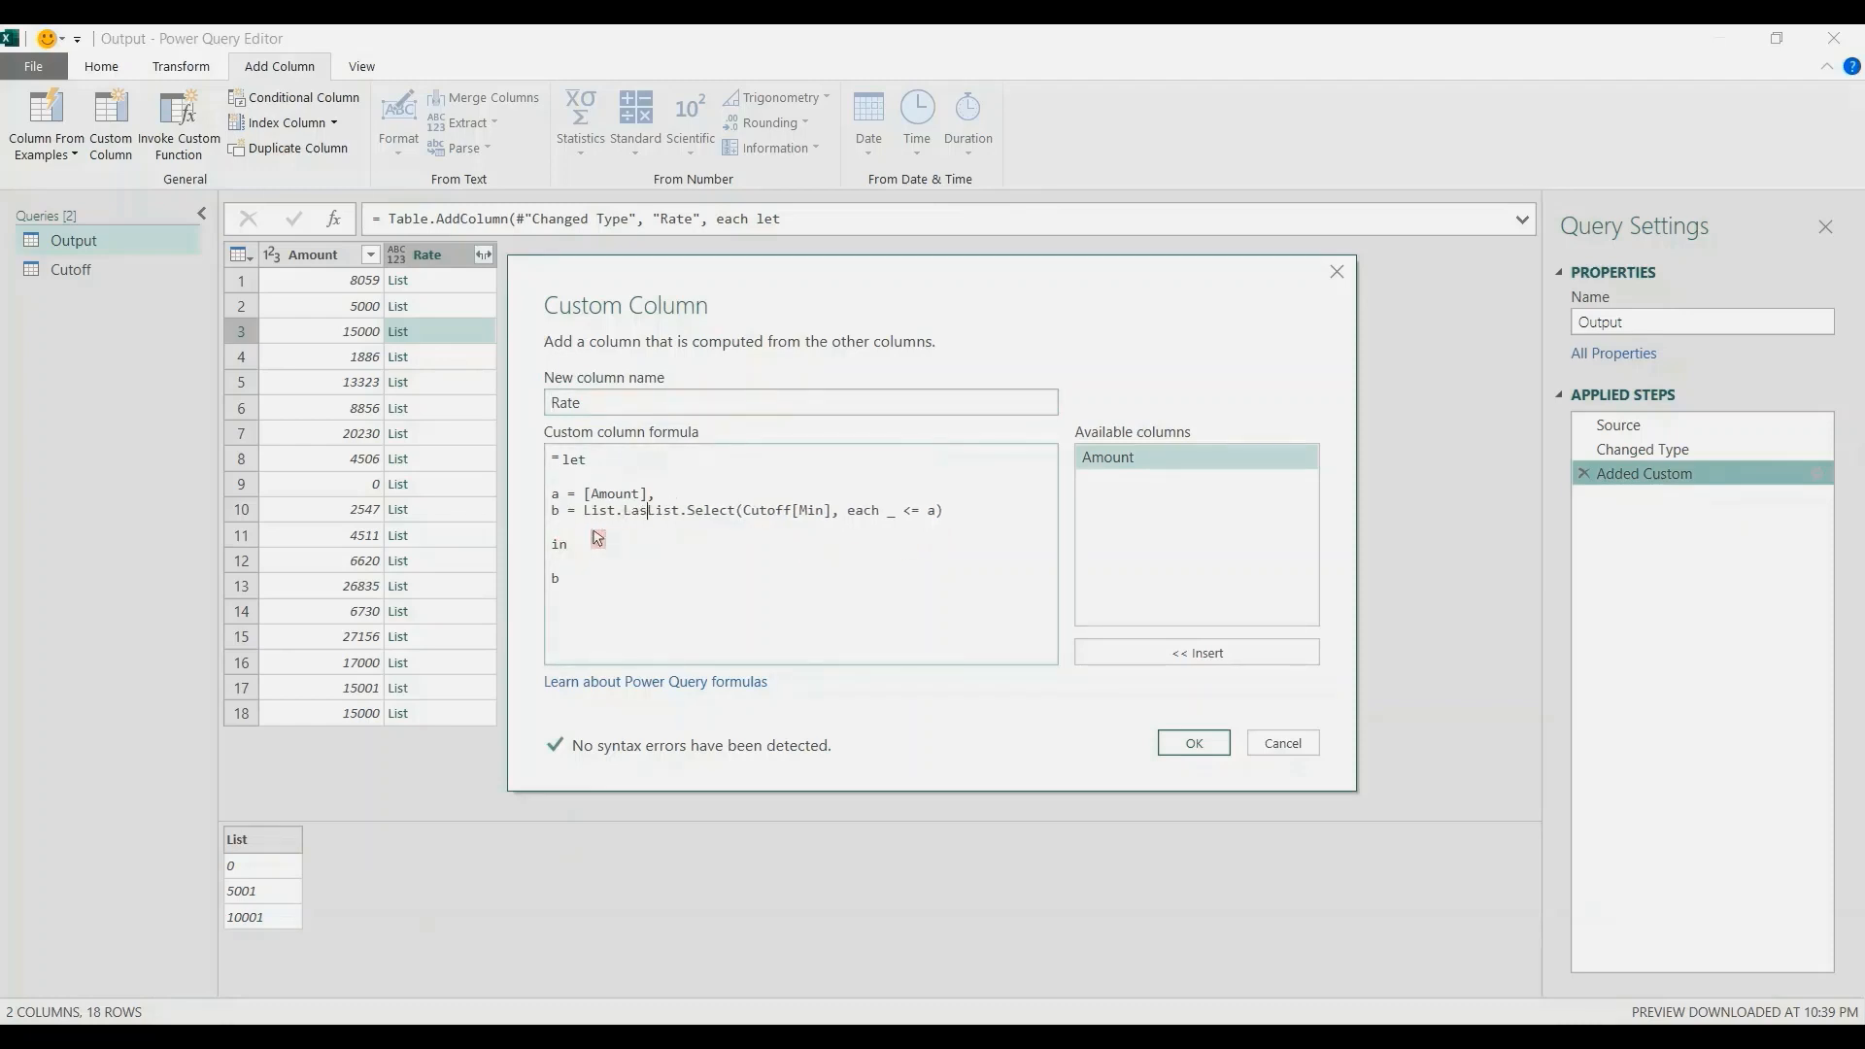
{"action": "type", "text": "("}
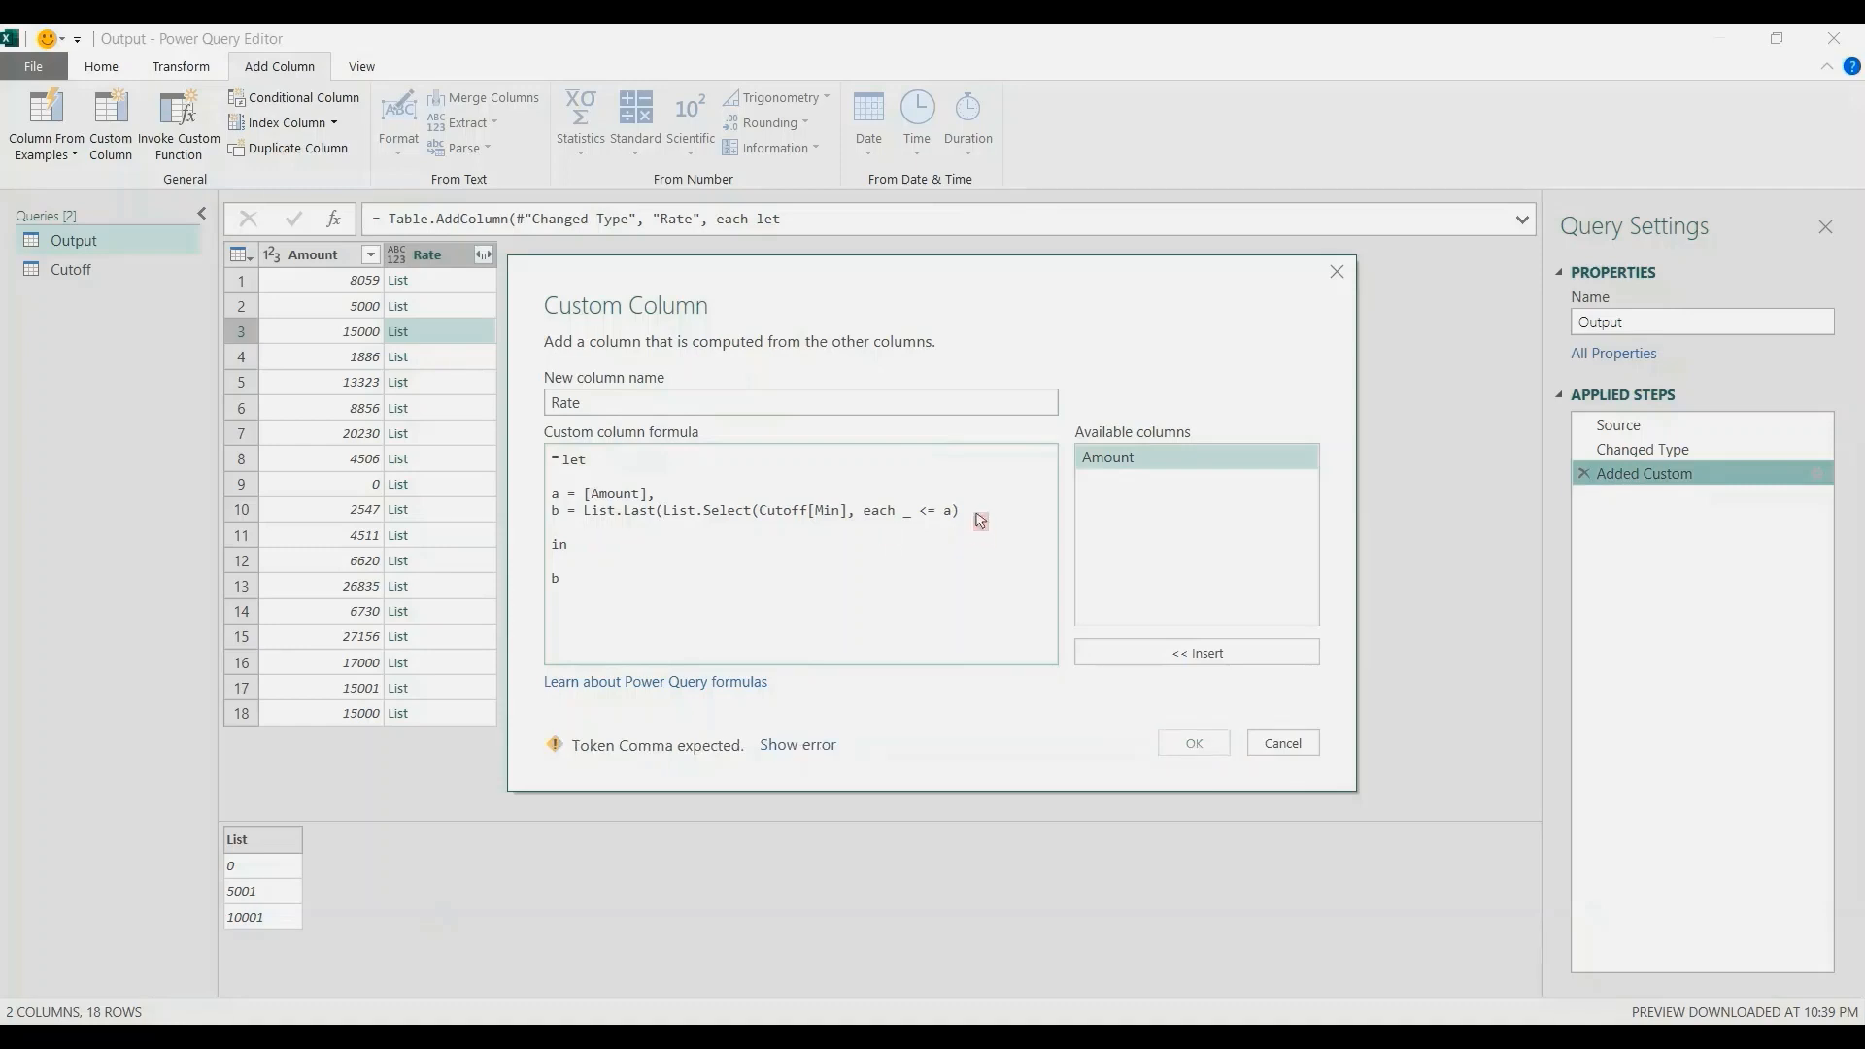
{"action": "left_click", "coordinate": [971, 513]}
{"action": "type", "text": ")"}
{"action": "key", "text": "Return"}
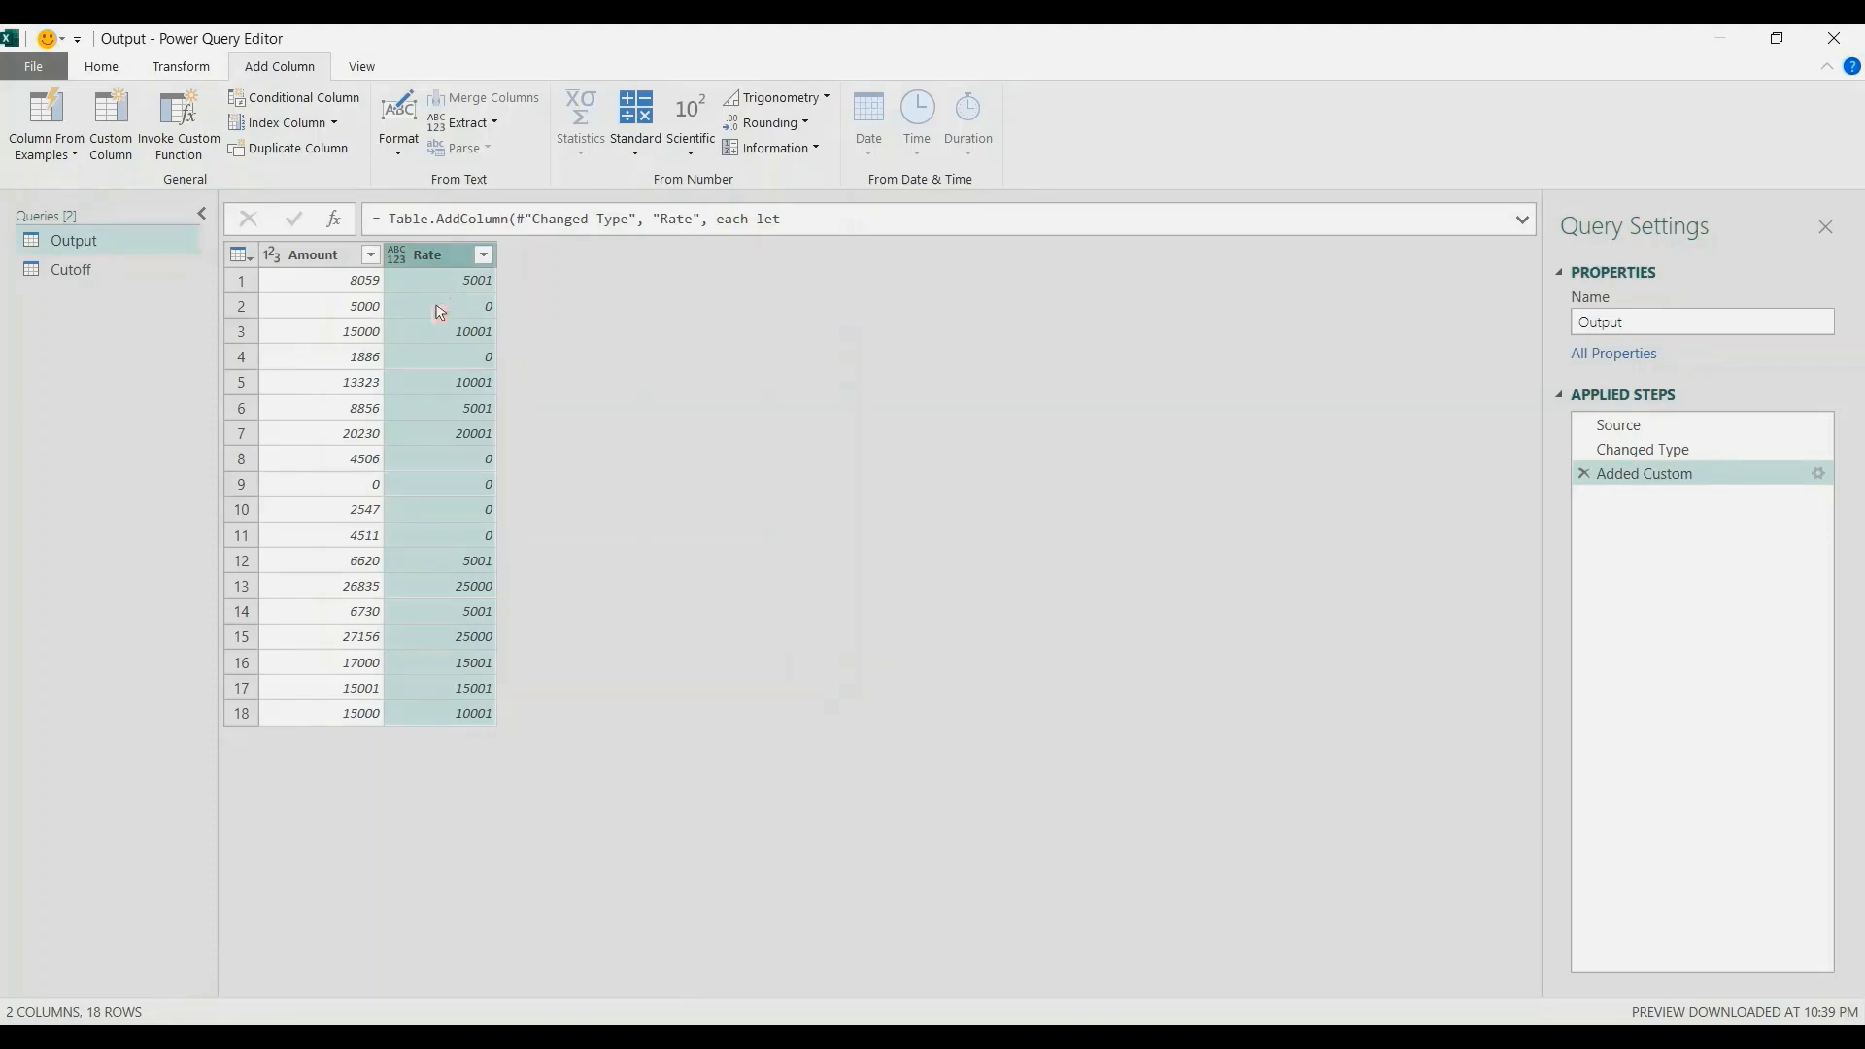
Step: Check the Rate column in the Cutoff query and return to the Output query
{"action": "left_click", "coordinate": [93, 270]}
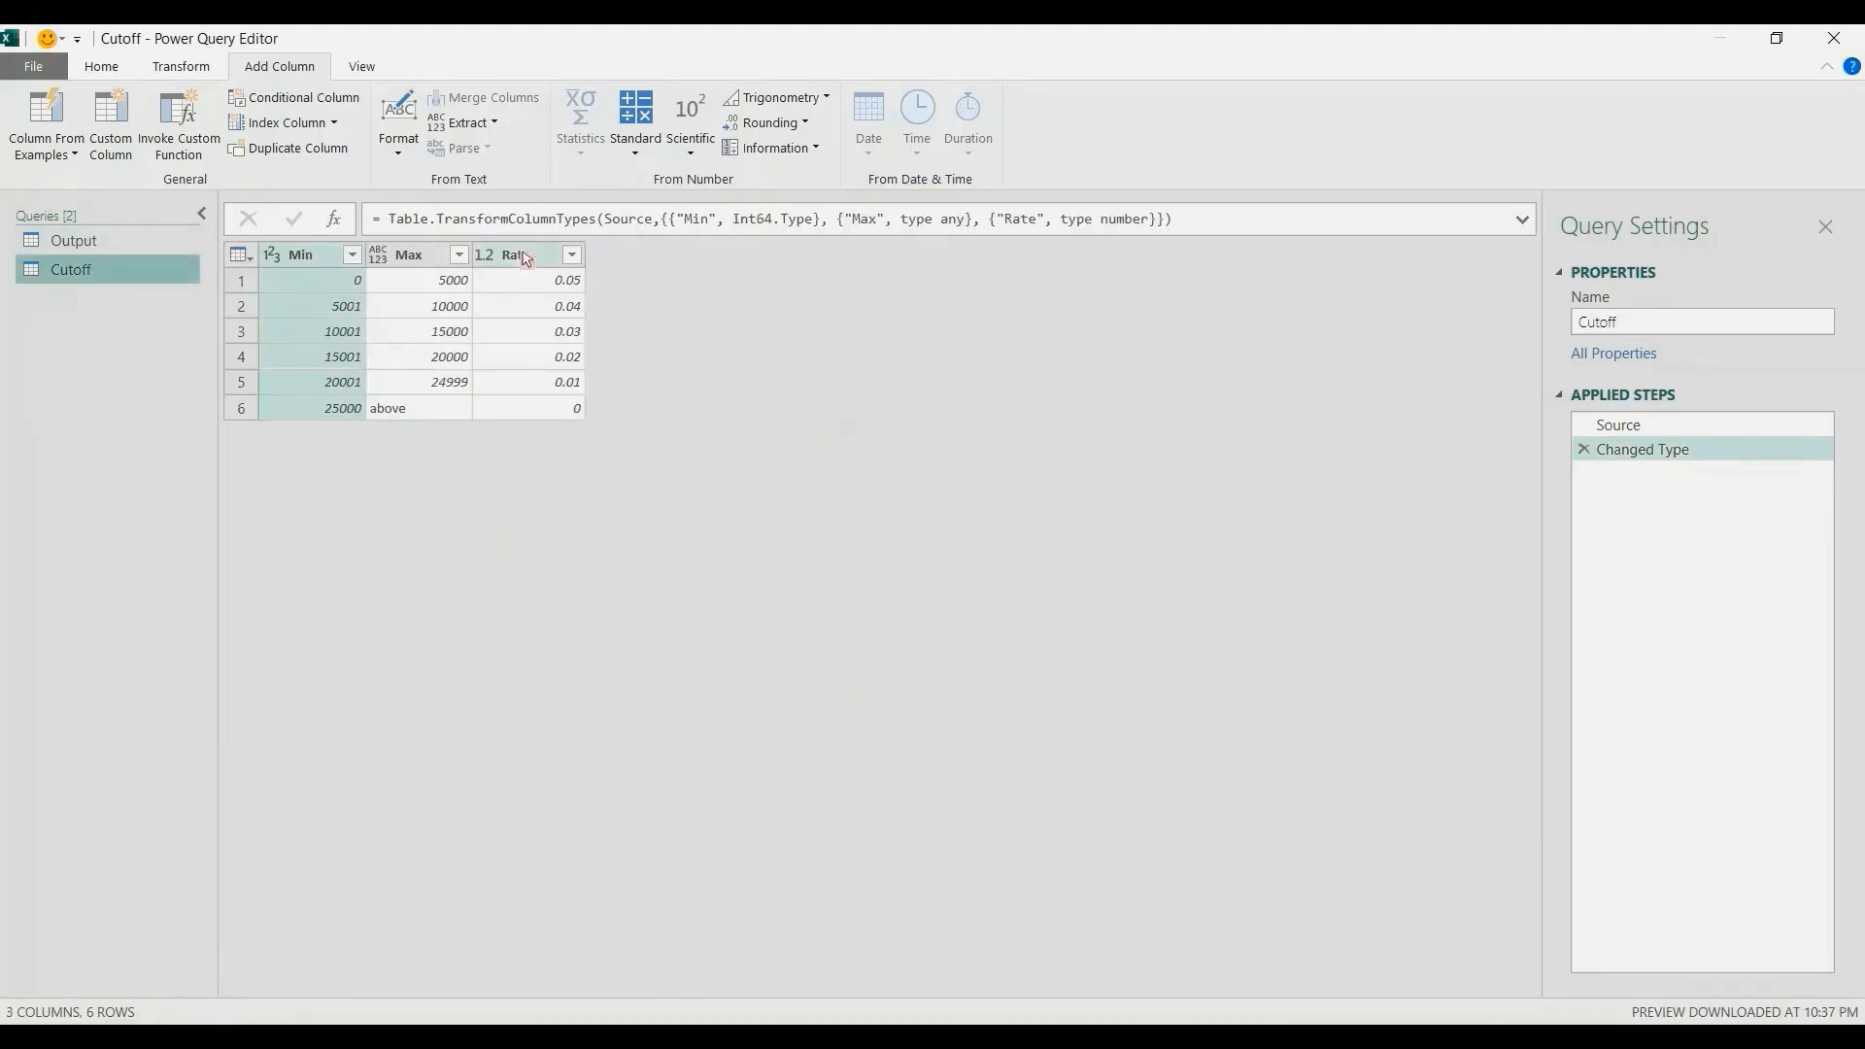
{"action": "left_click", "coordinate": [516, 260]}
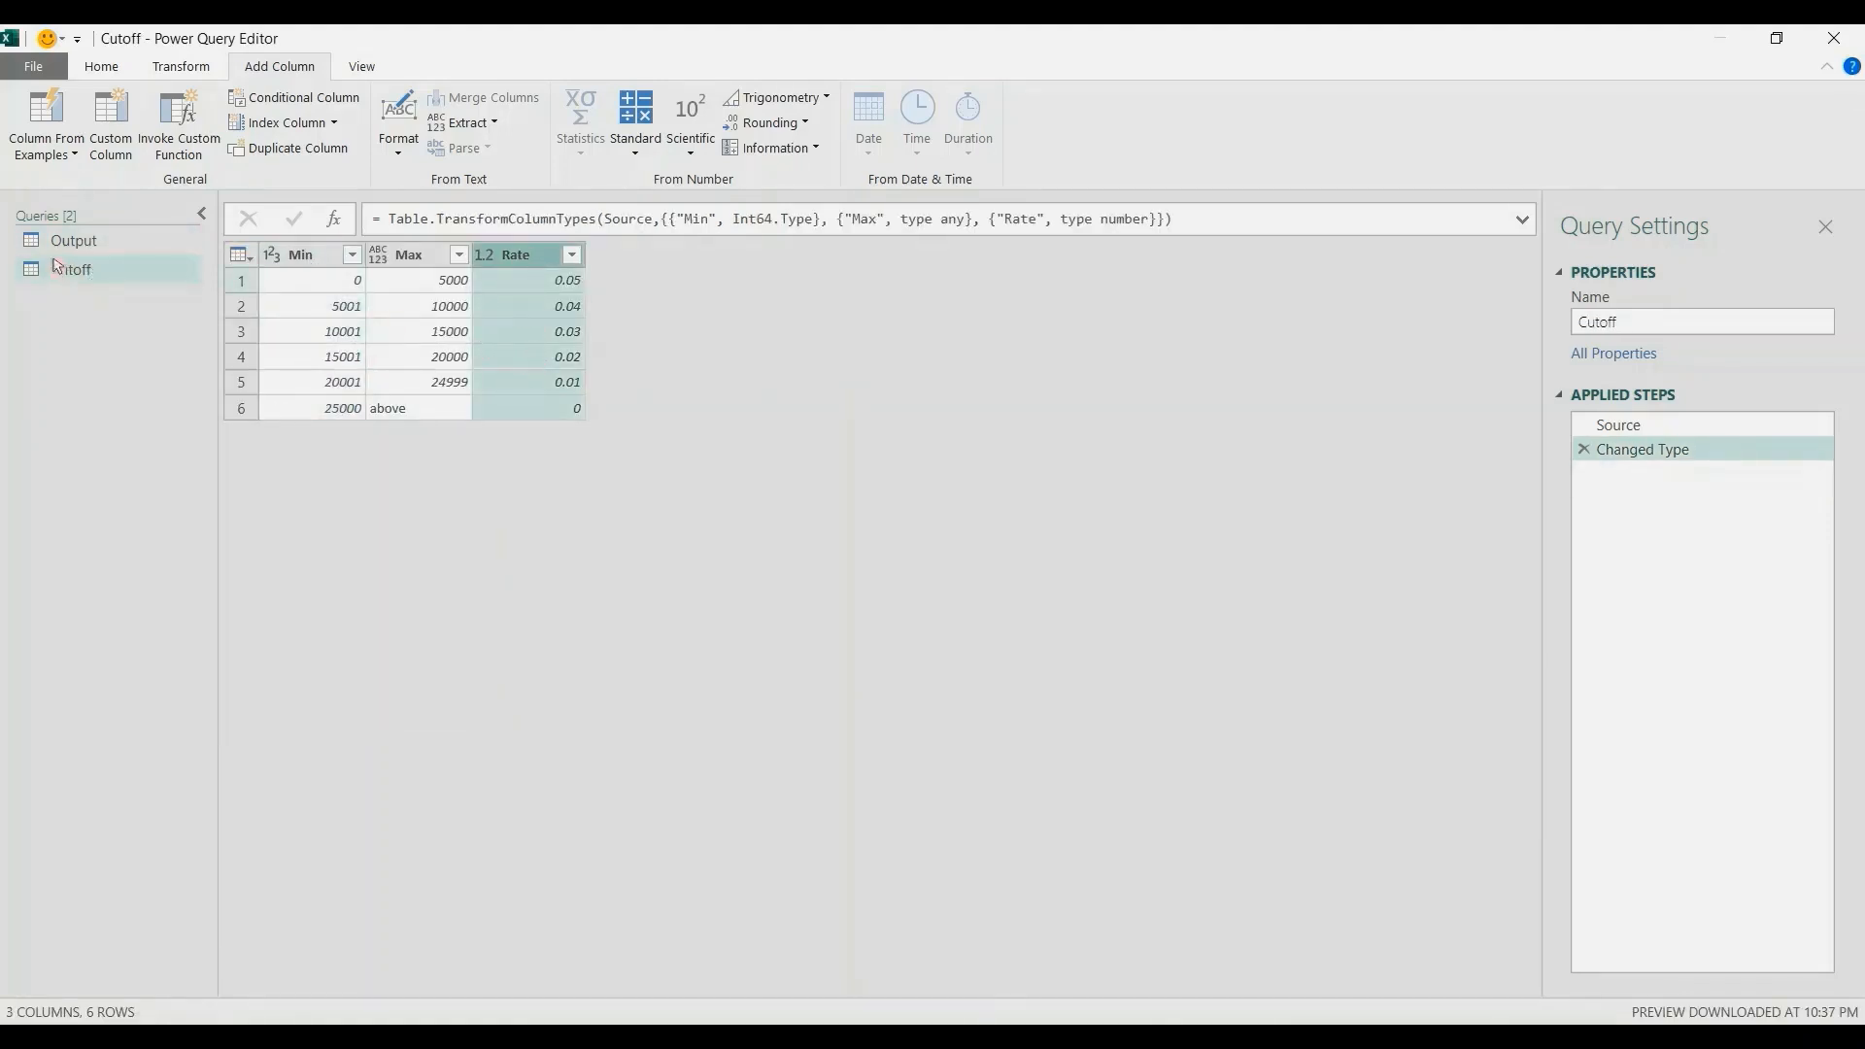
{"action": "left_click", "coordinate": [60, 239]}
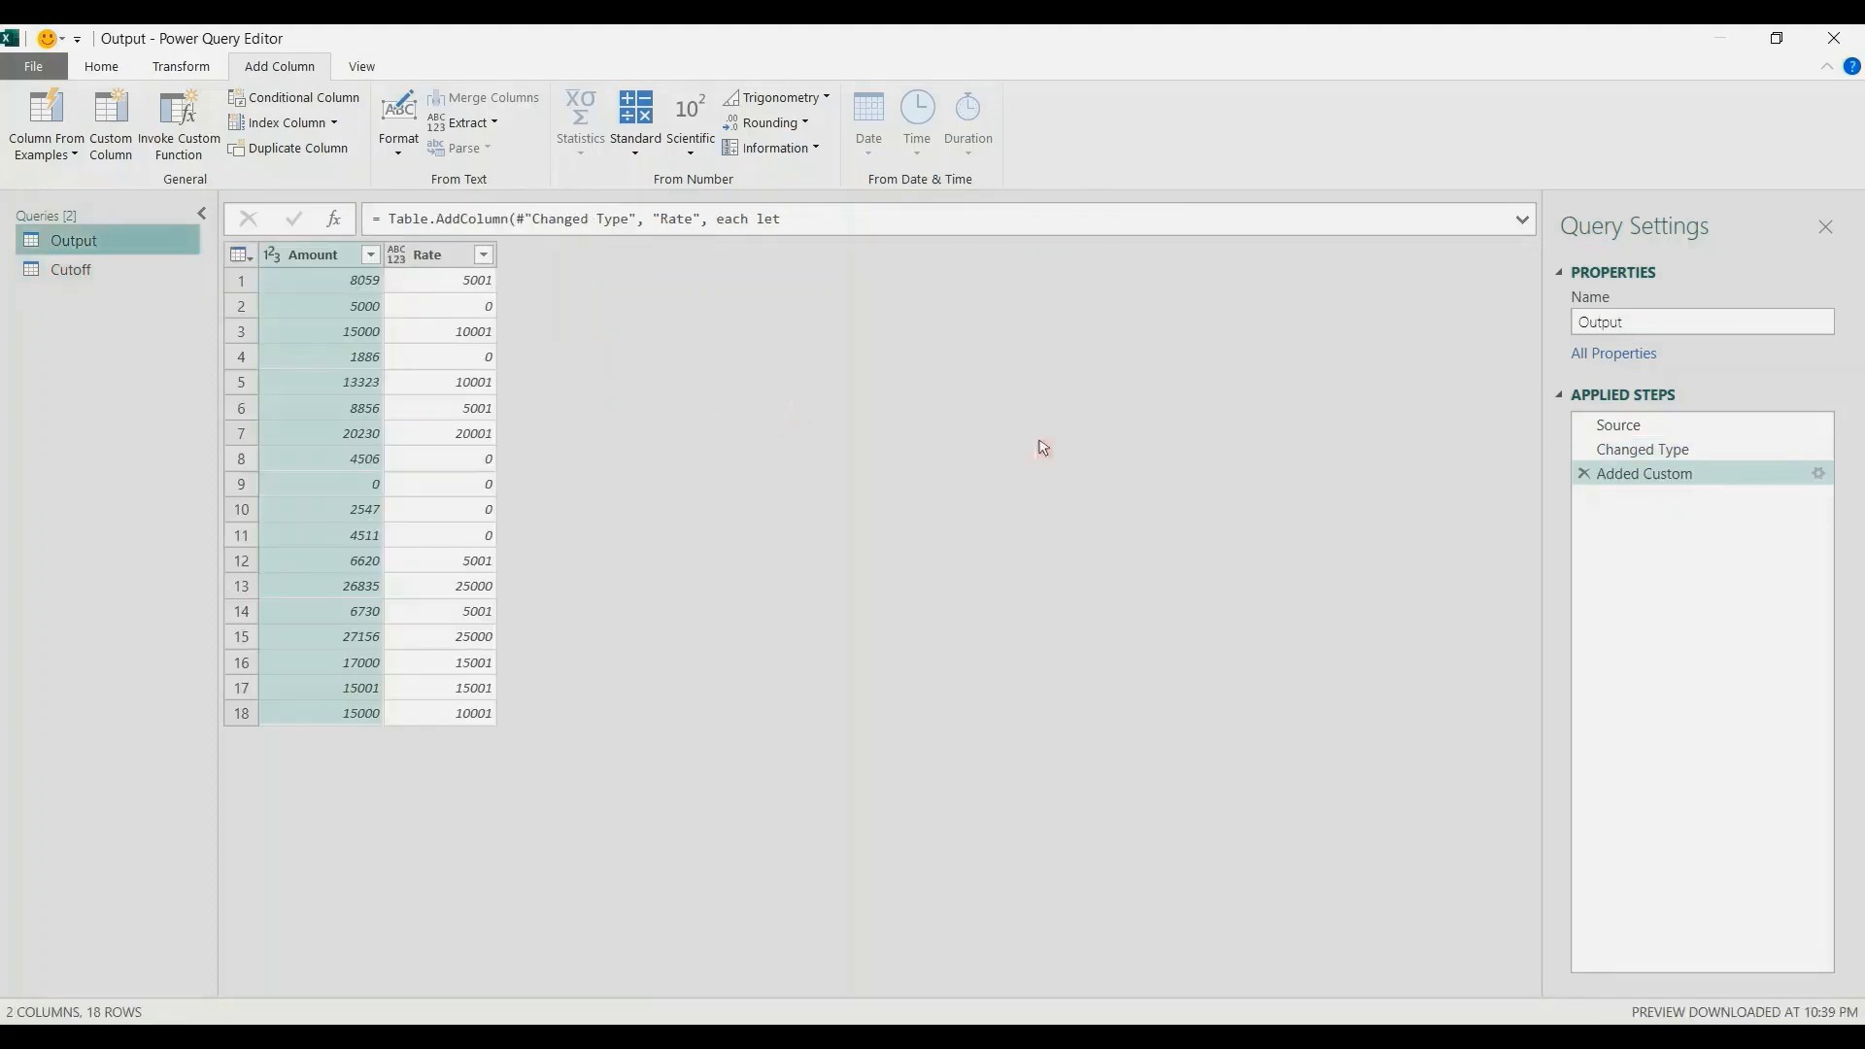
Step: Add a line c to Output's Rate column formula, beginning with Table.SelectRows over the Cutoff table
{"action": "double_click", "coordinate": [1677, 481]}
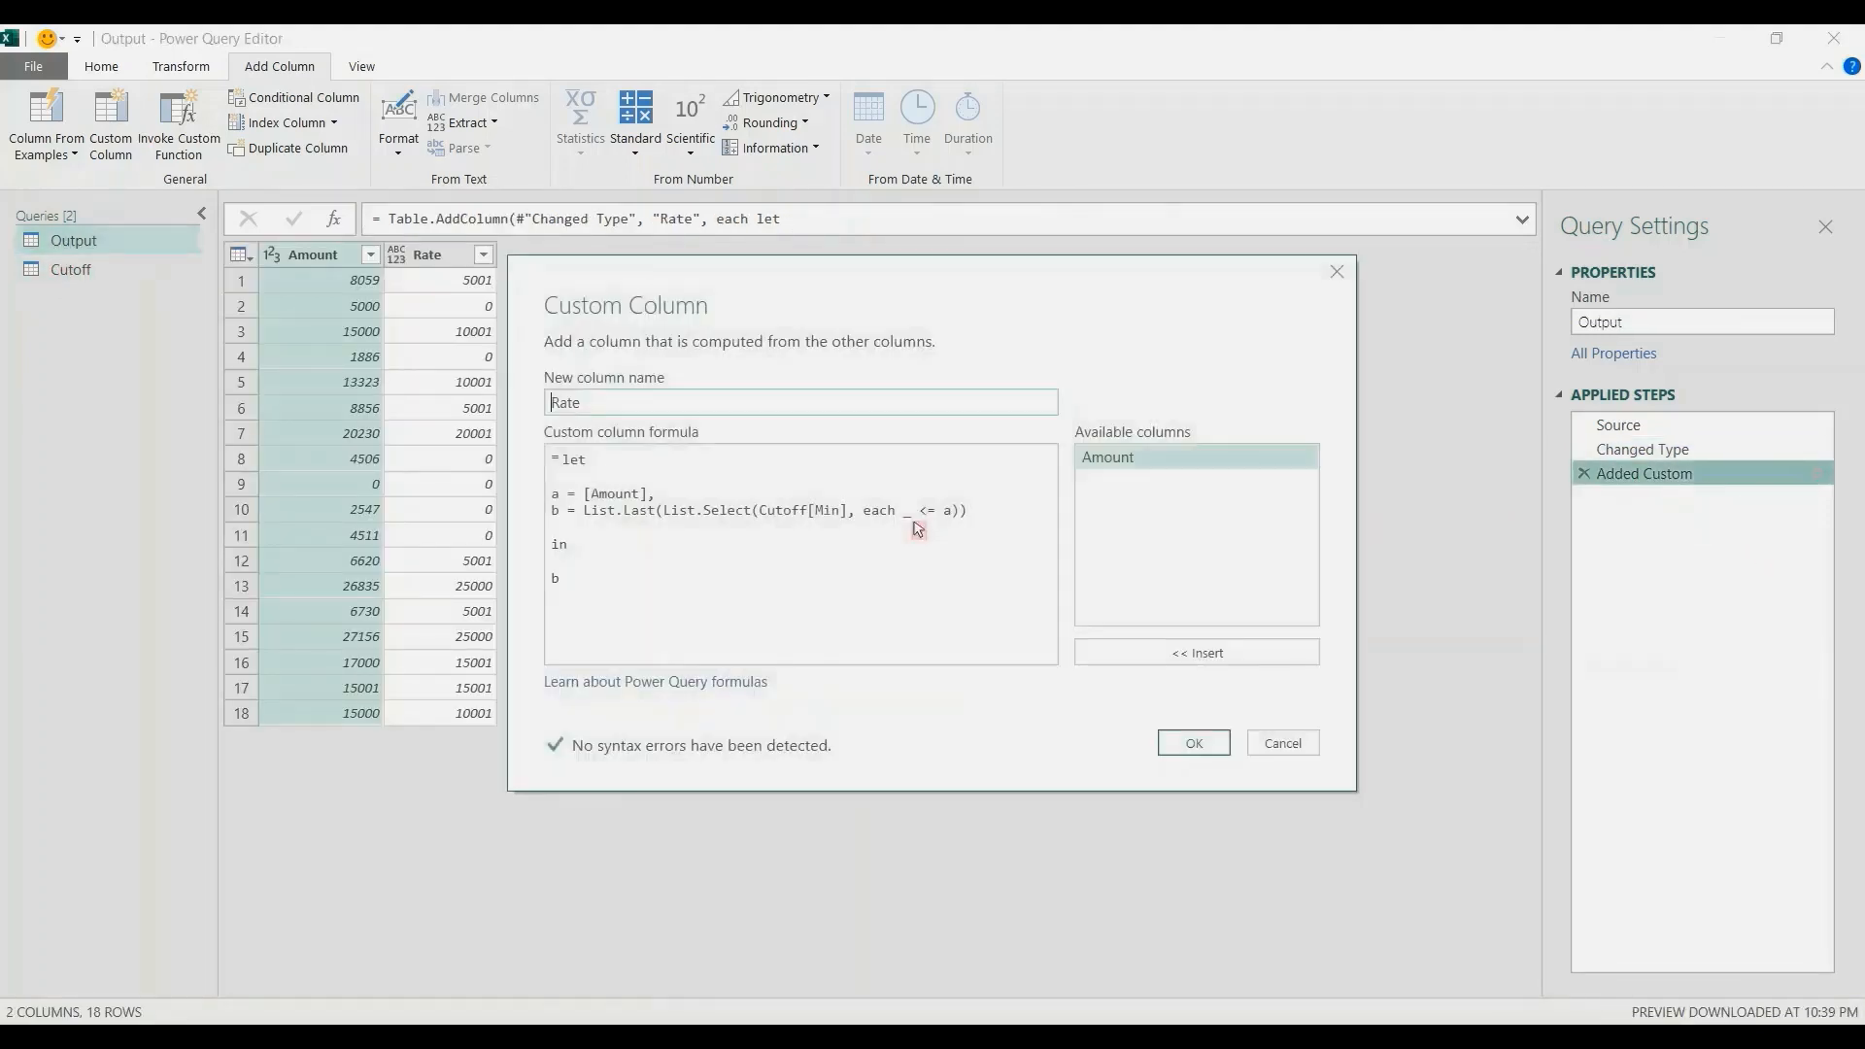
{"action": "left_click", "coordinate": [972, 515]}
{"action": "type", "text": ","}
{"action": "key", "text": "Return"}
{"action": "type", "text": "c "}
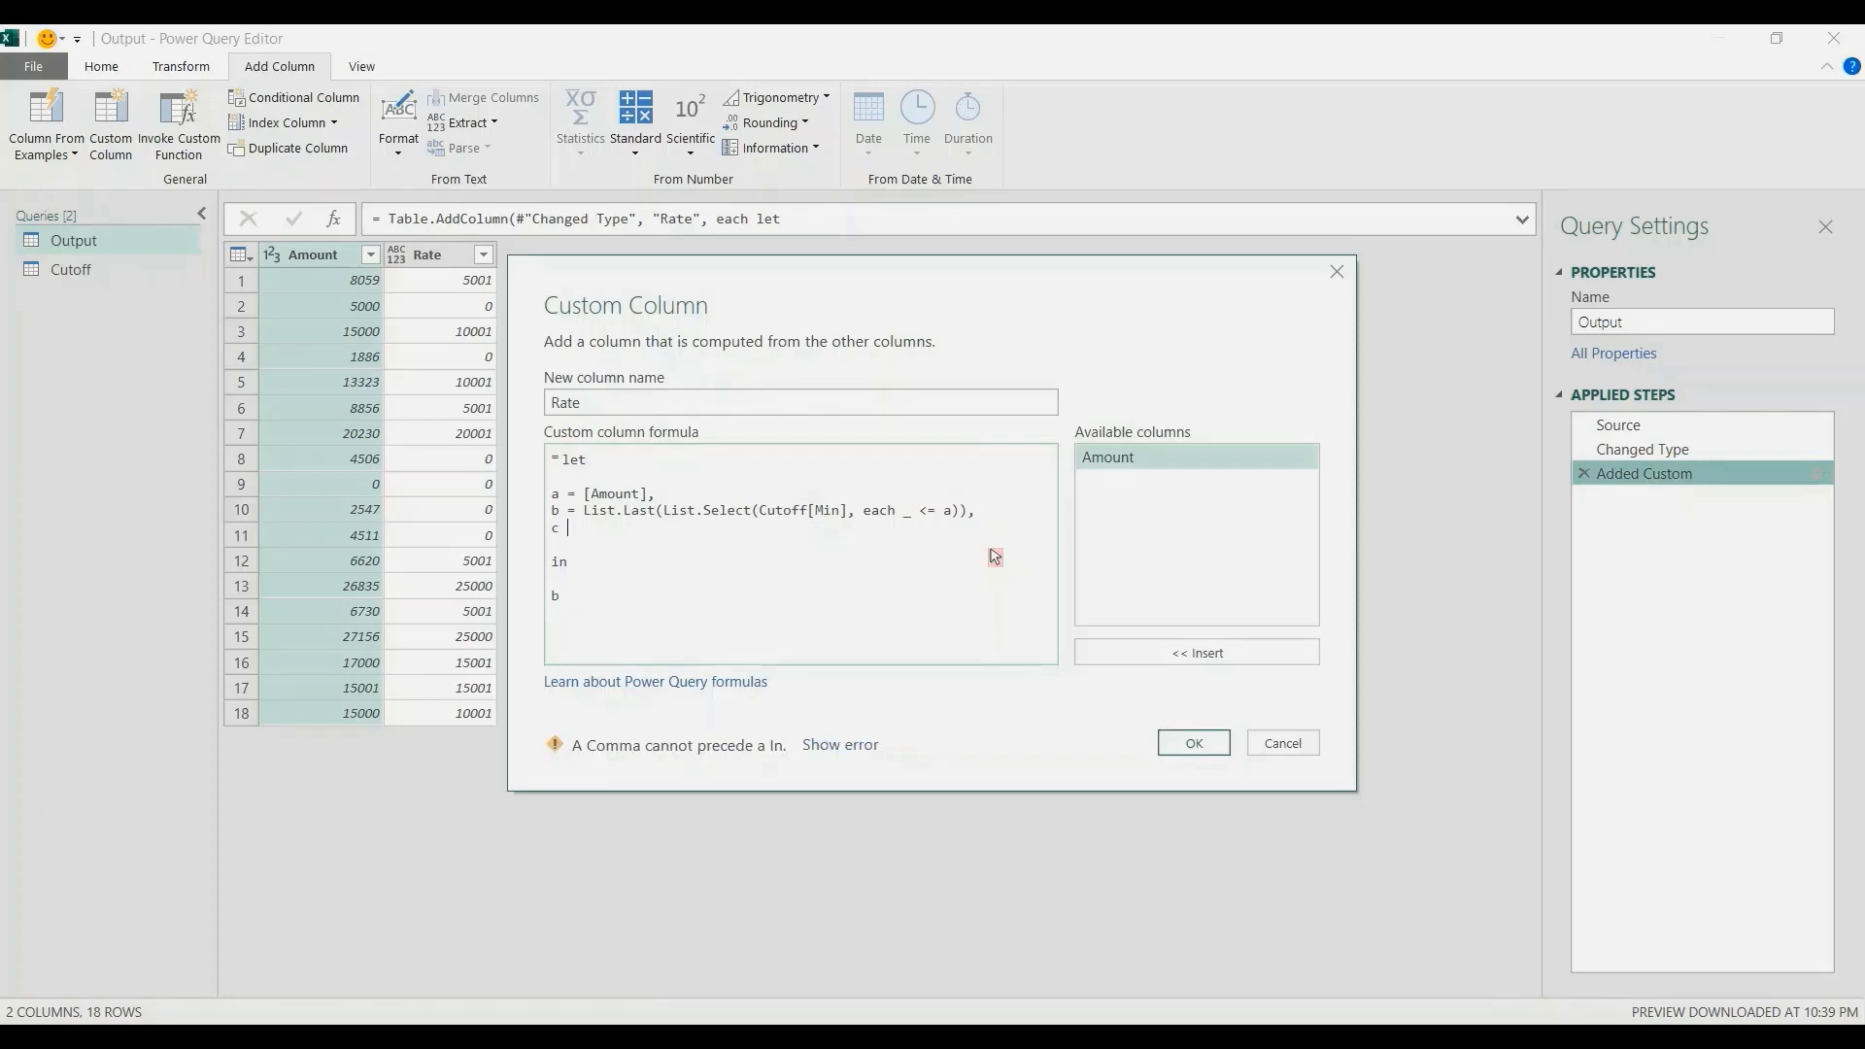
{"action": "type", "text": "="}
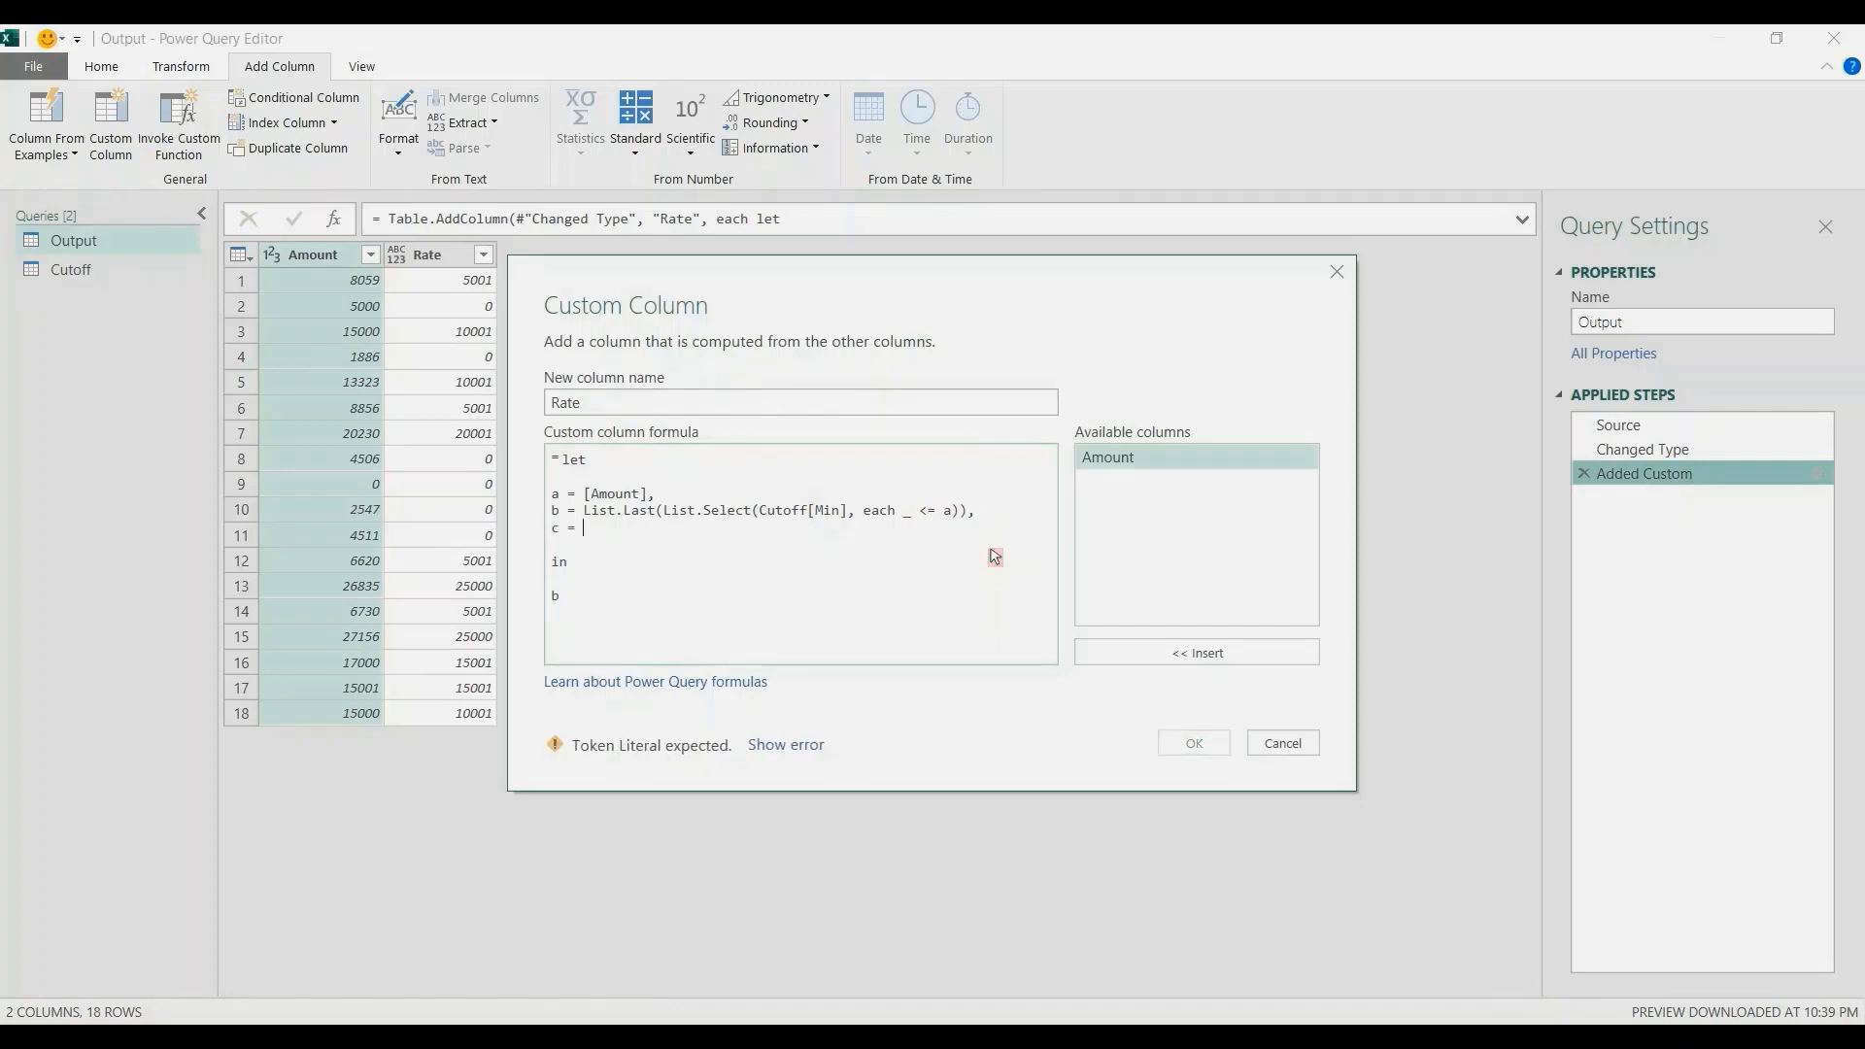
{"action": "type", "text": " Table.SelectT"}
{"action": "type", "text": "Cutoff"}
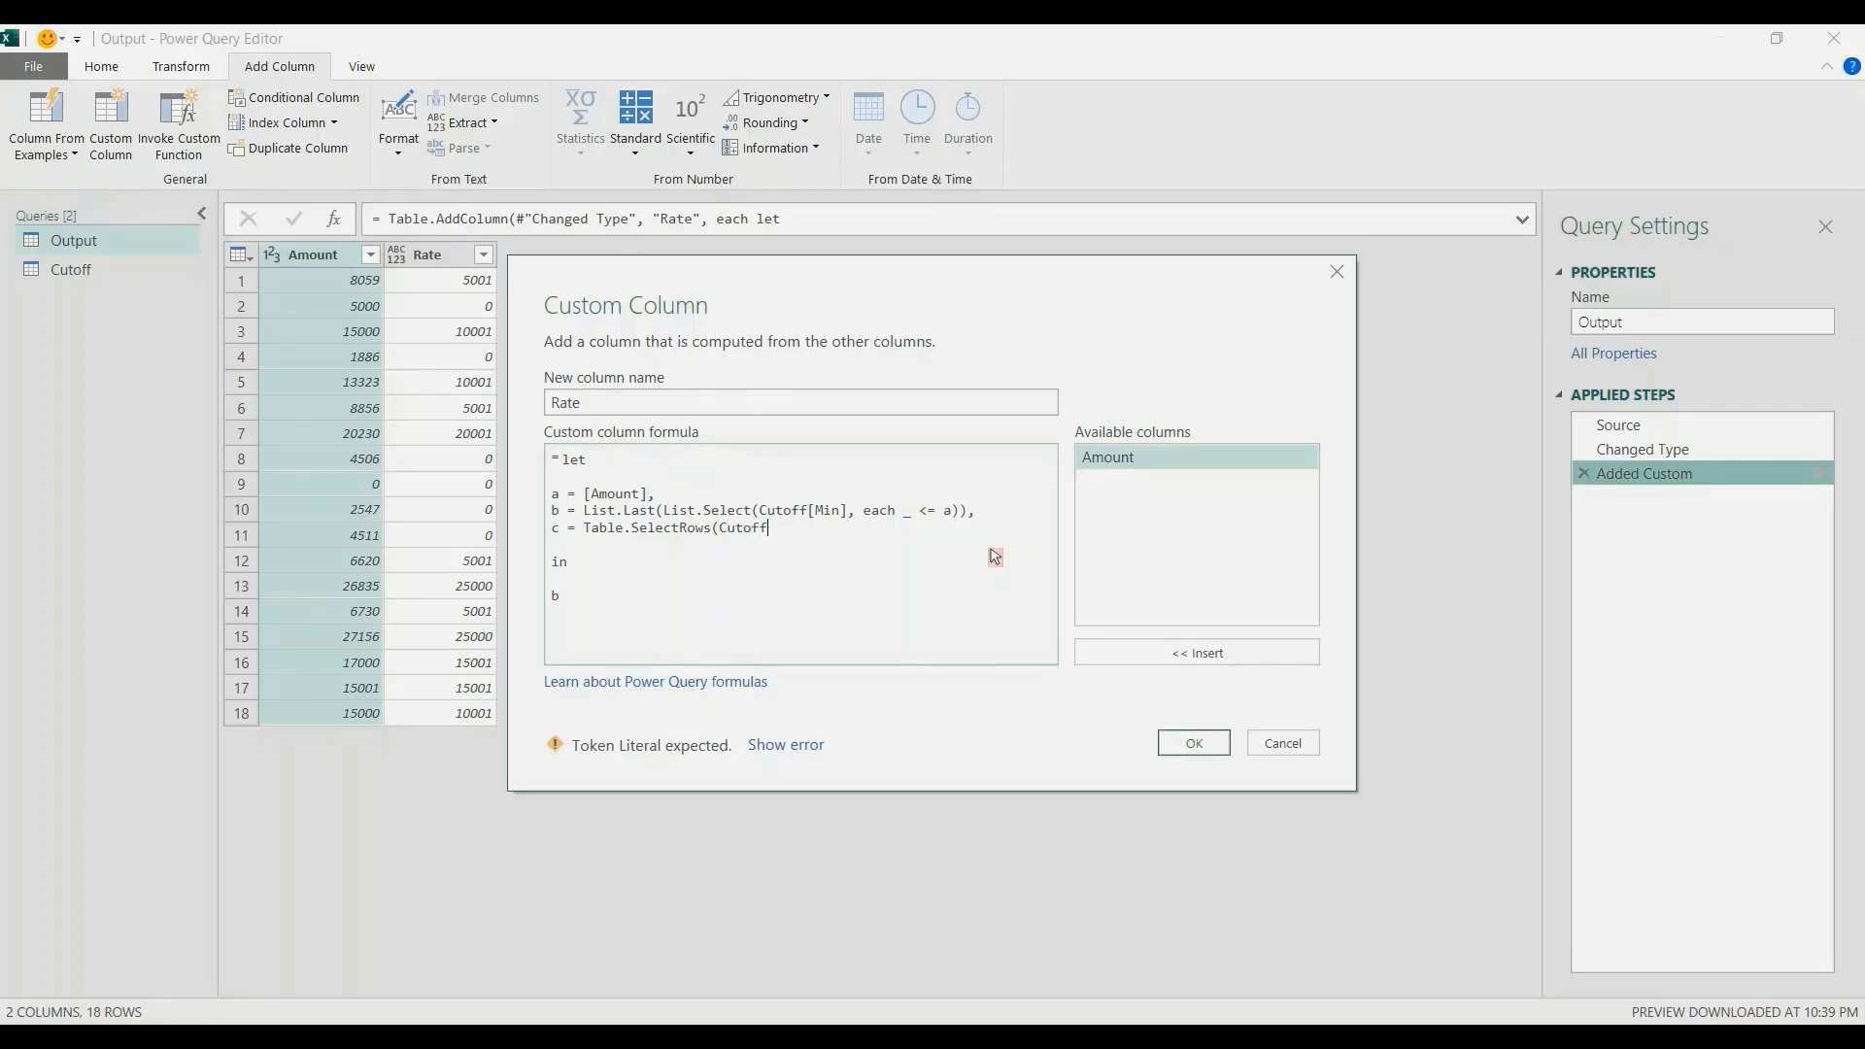
Step: Complete line c with the condition each [Min] = b, make the Rate formula return c, and apply it
{"action": "type", "text": ", each [Min"}
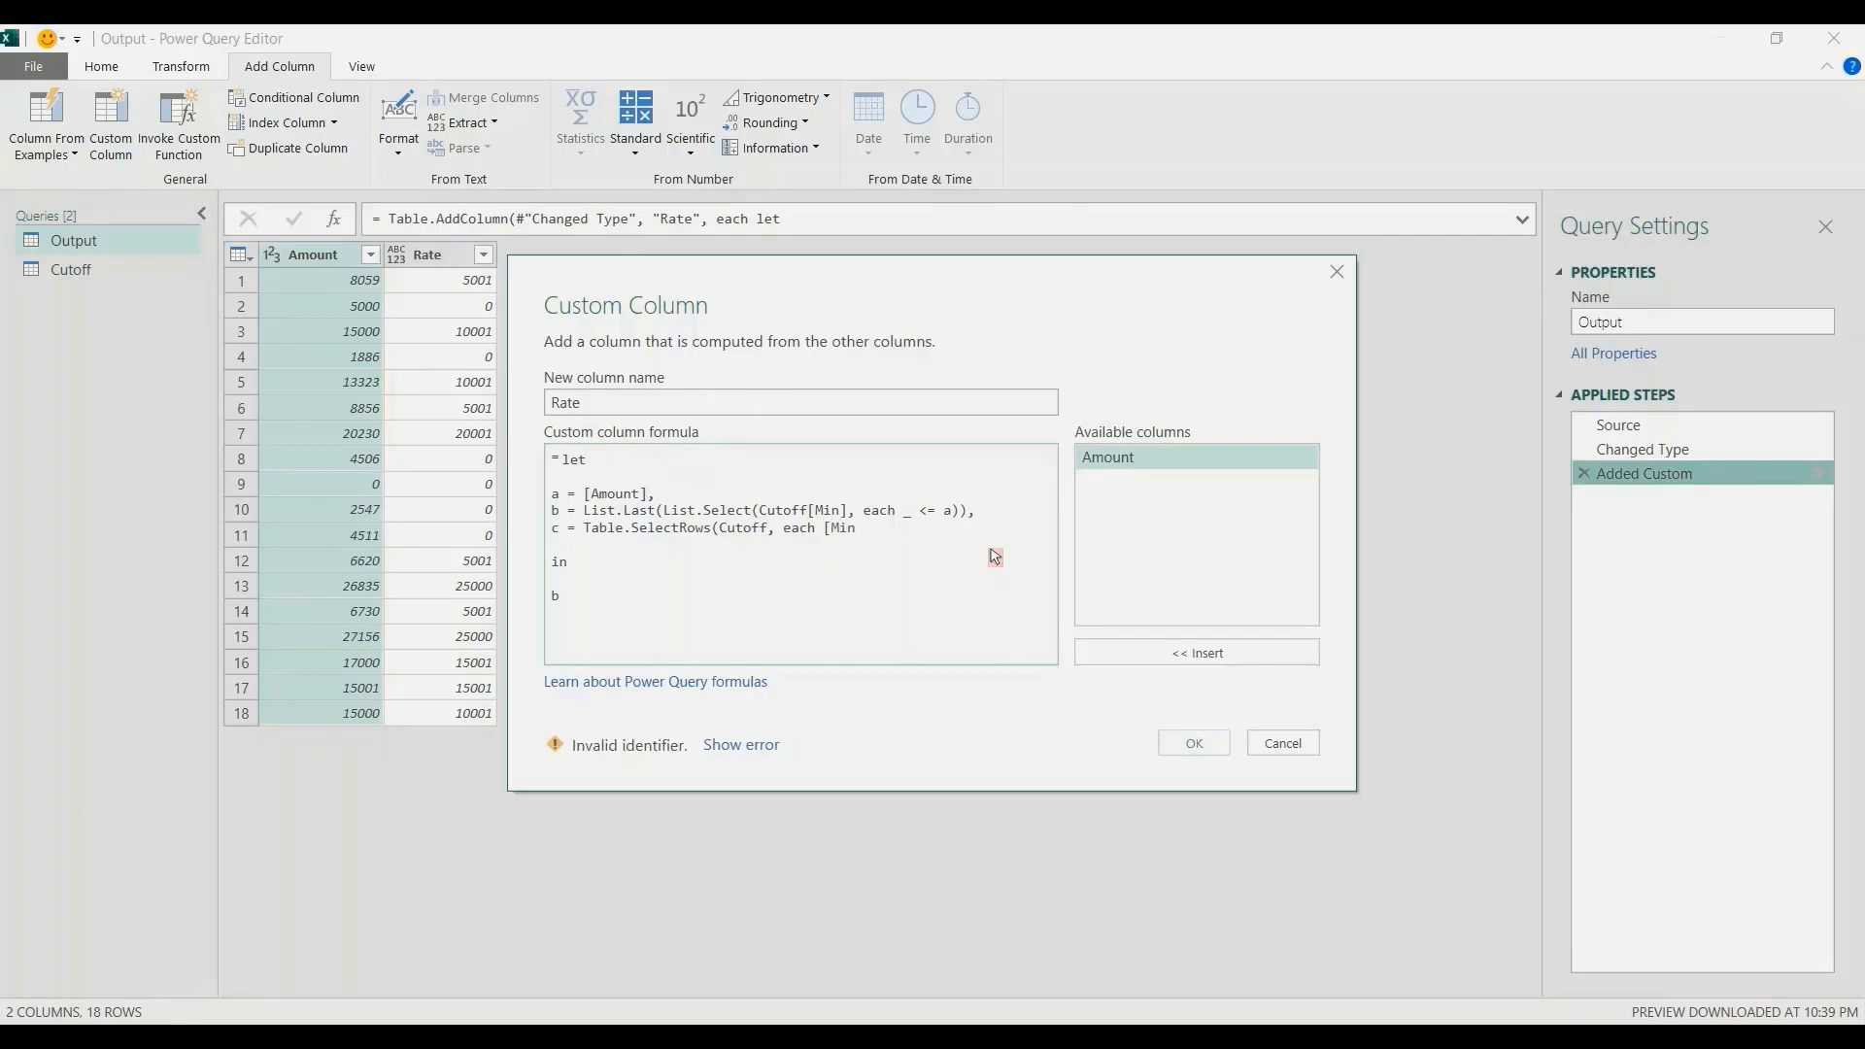
{"action": "type", "text": "] "}
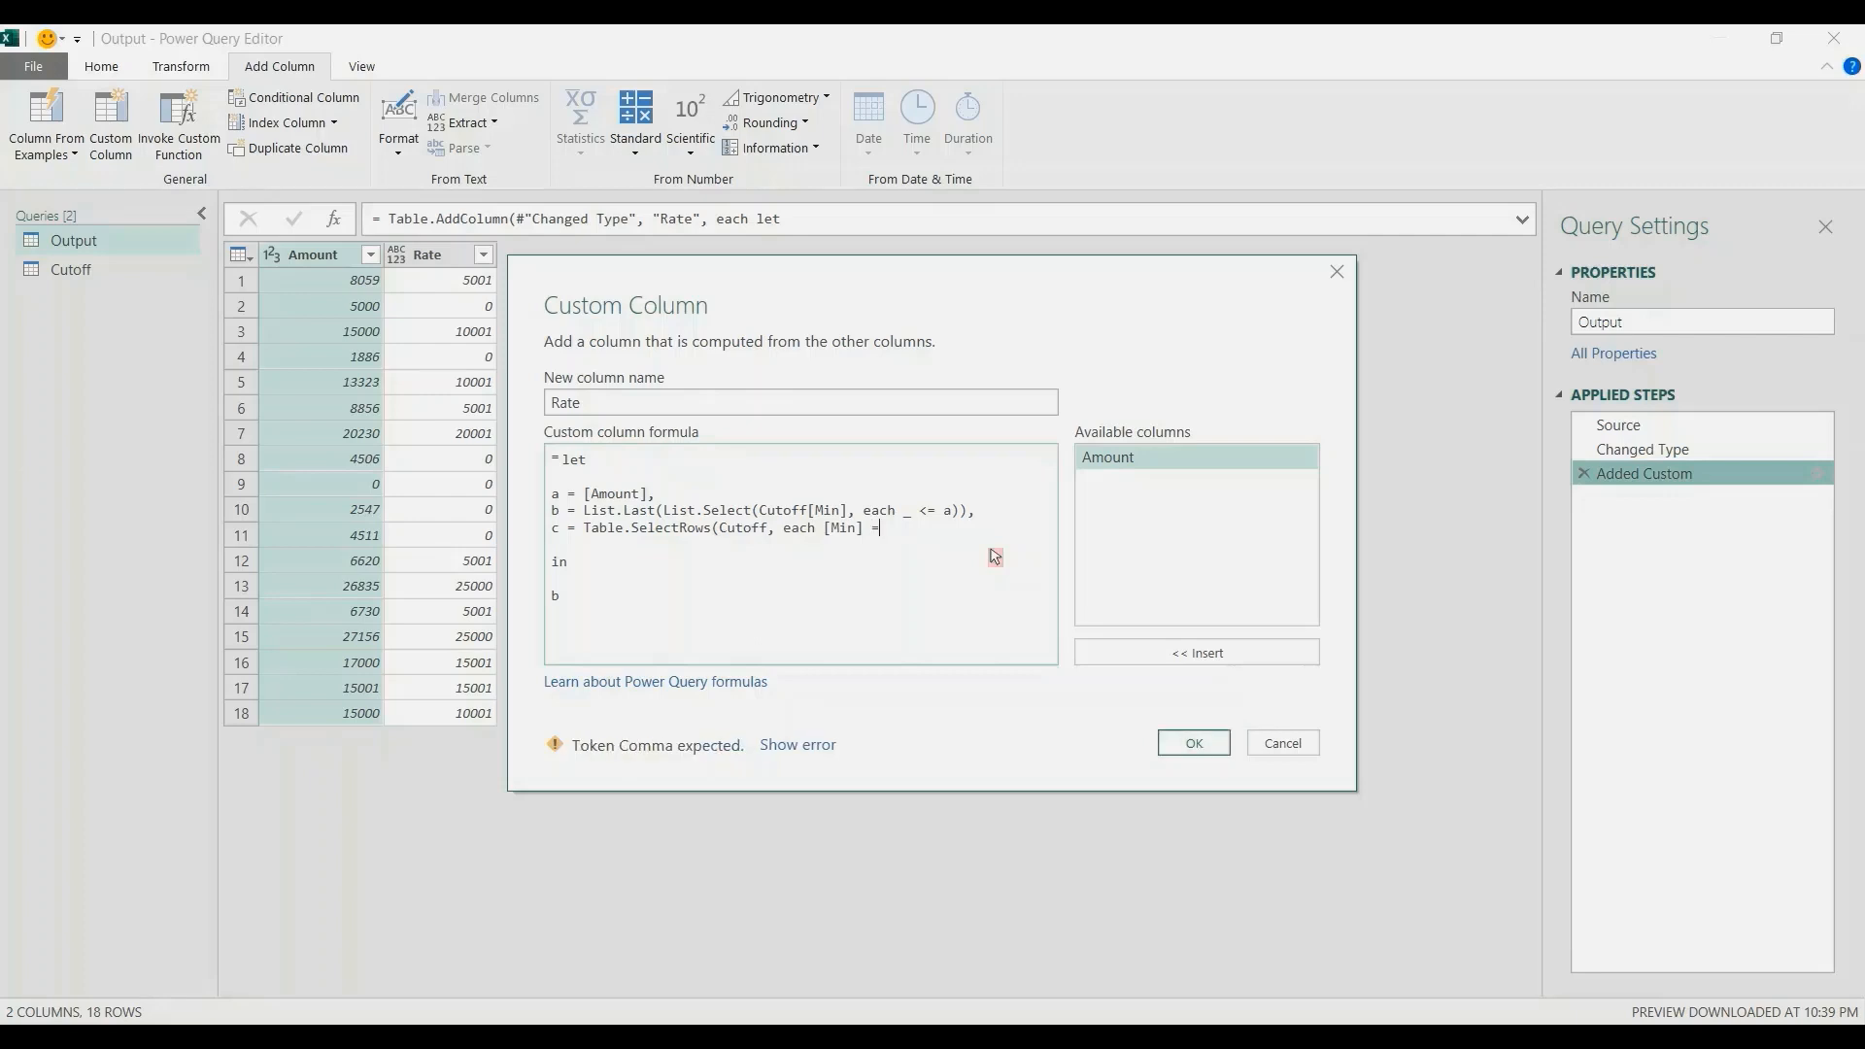
{"action": "type", "text": "="}
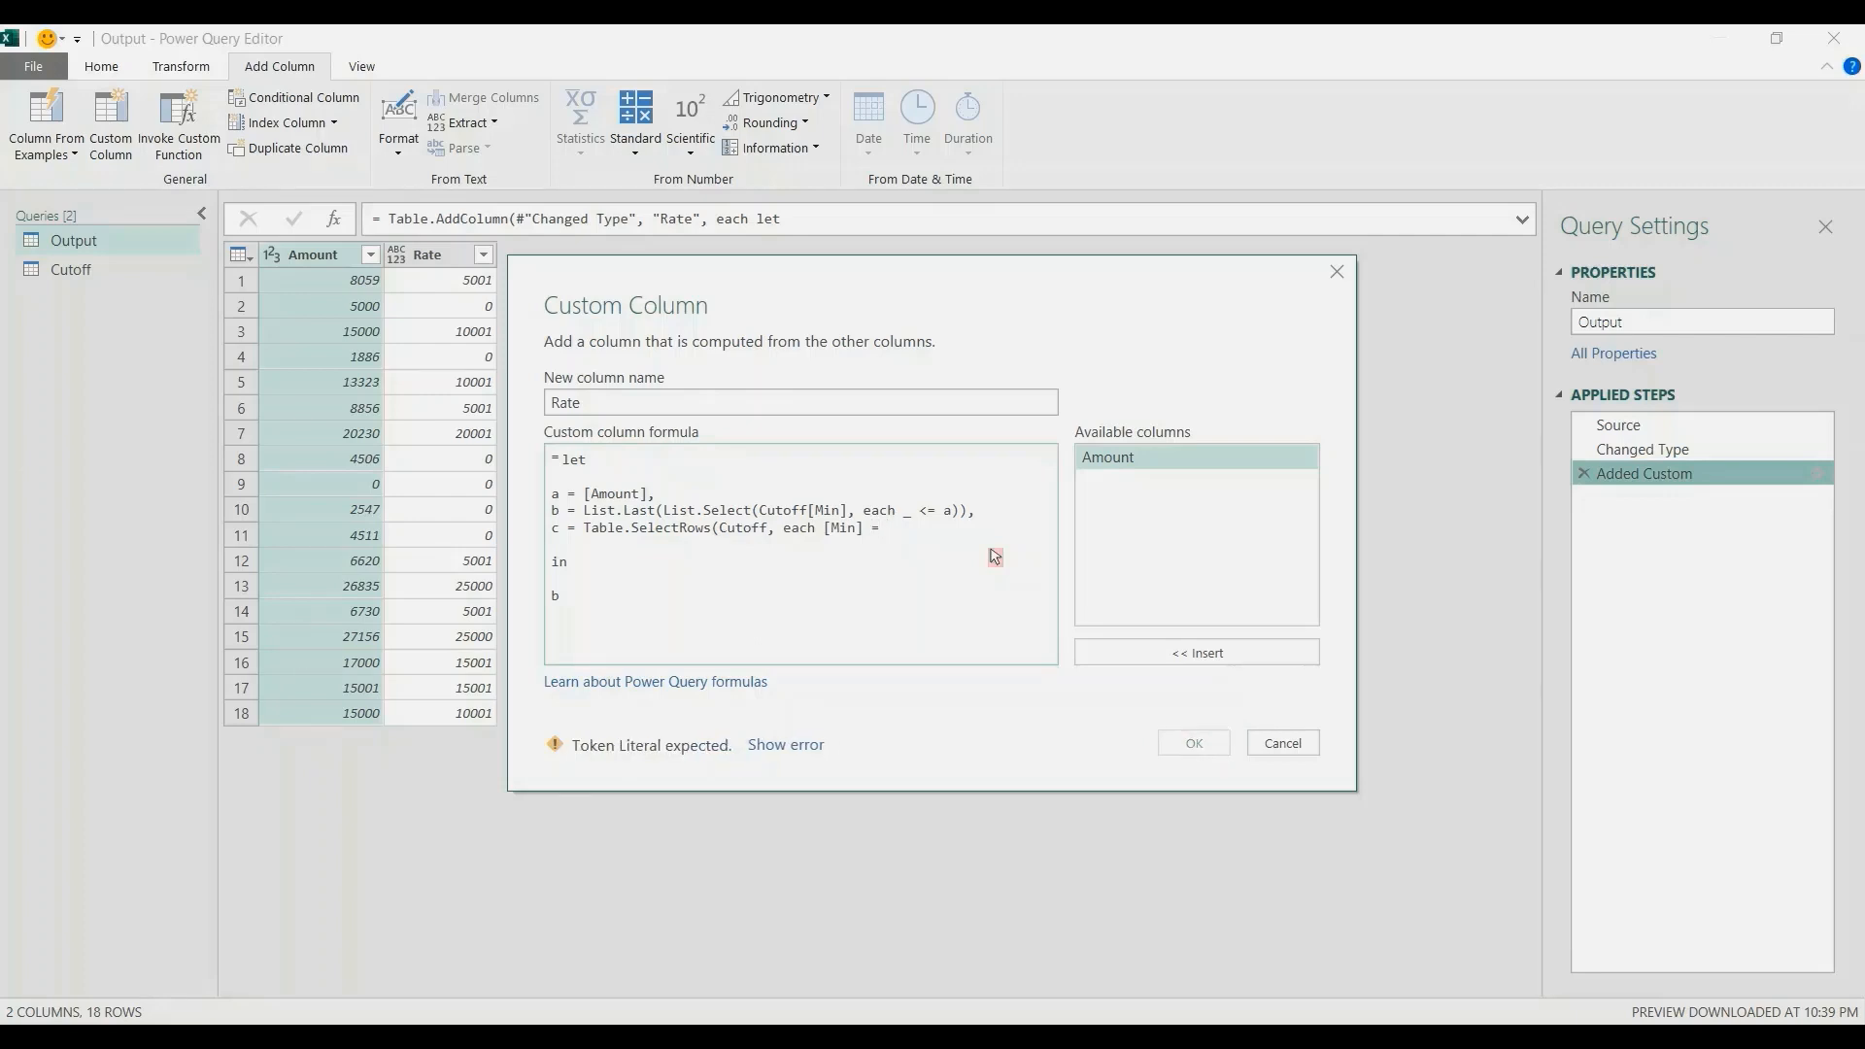
{"action": "type", "text": " b"}
{"action": "left_click_drag", "start_coordinate": [808, 282], "coordinate": [835, 276]}
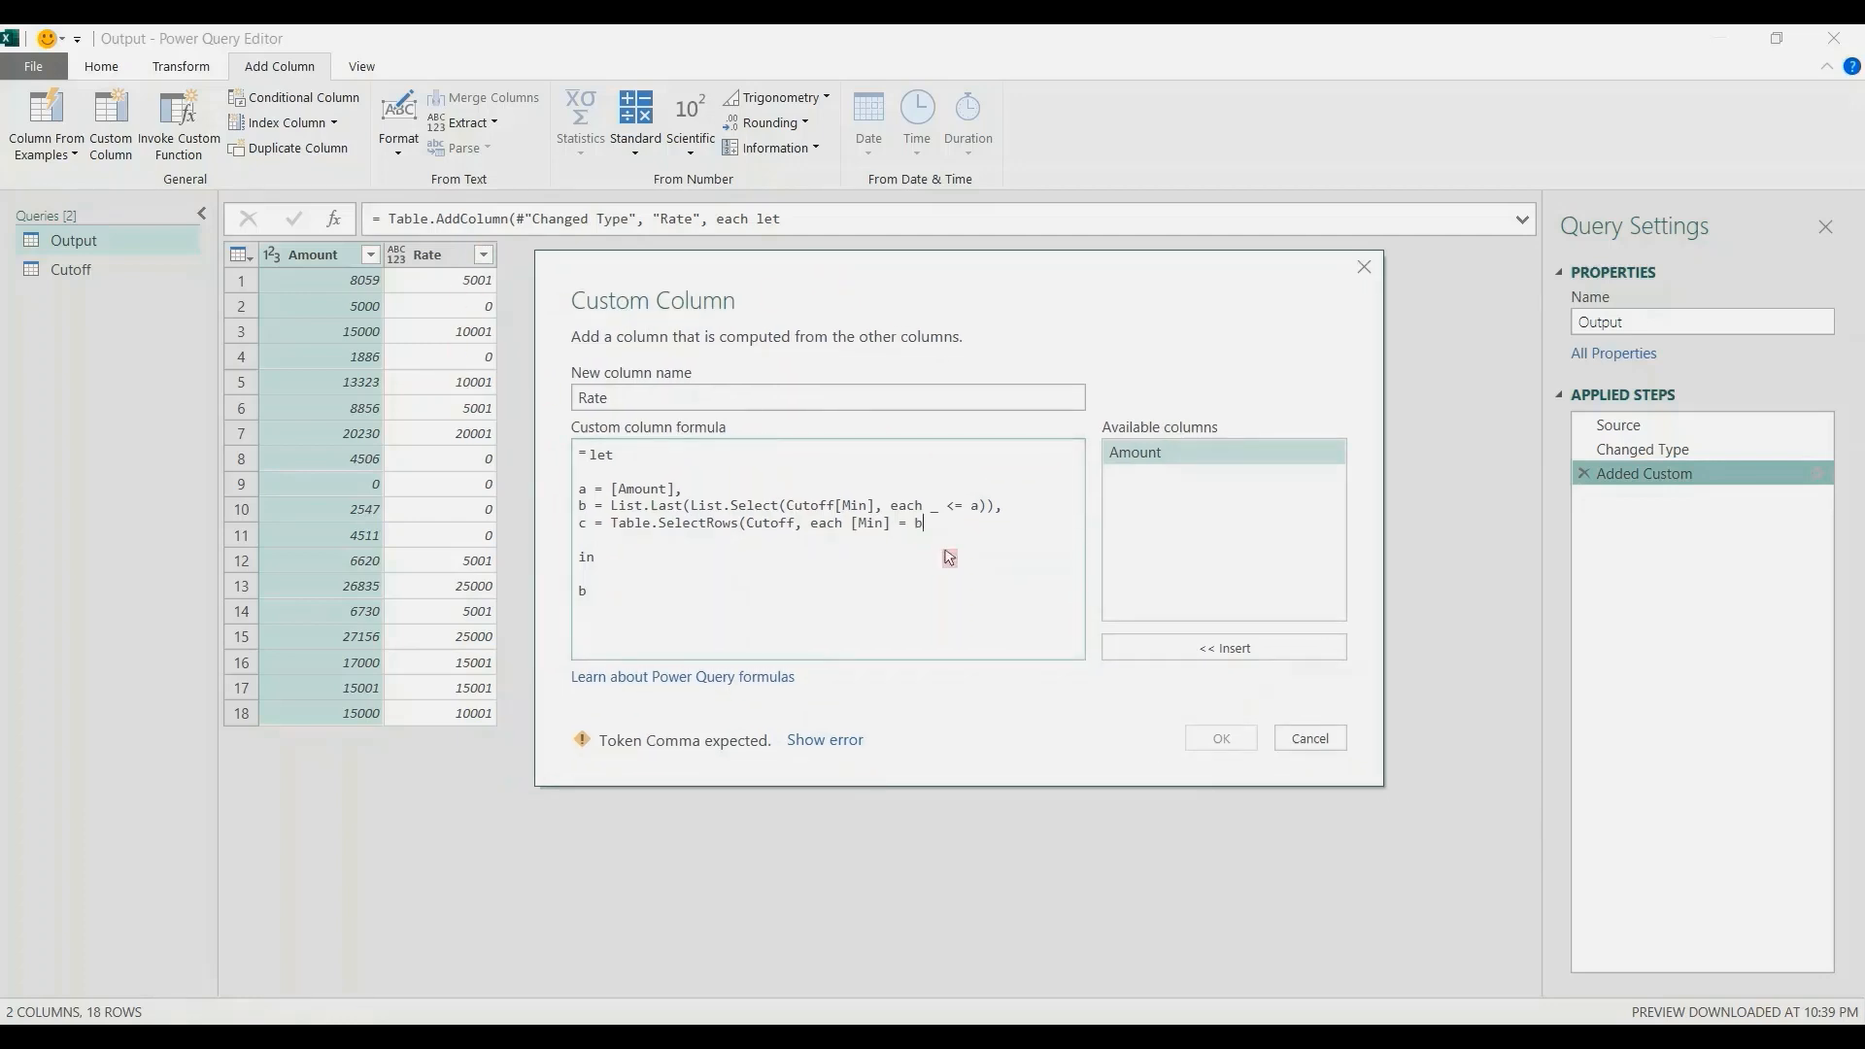
{"action": "type", "text": ")"}
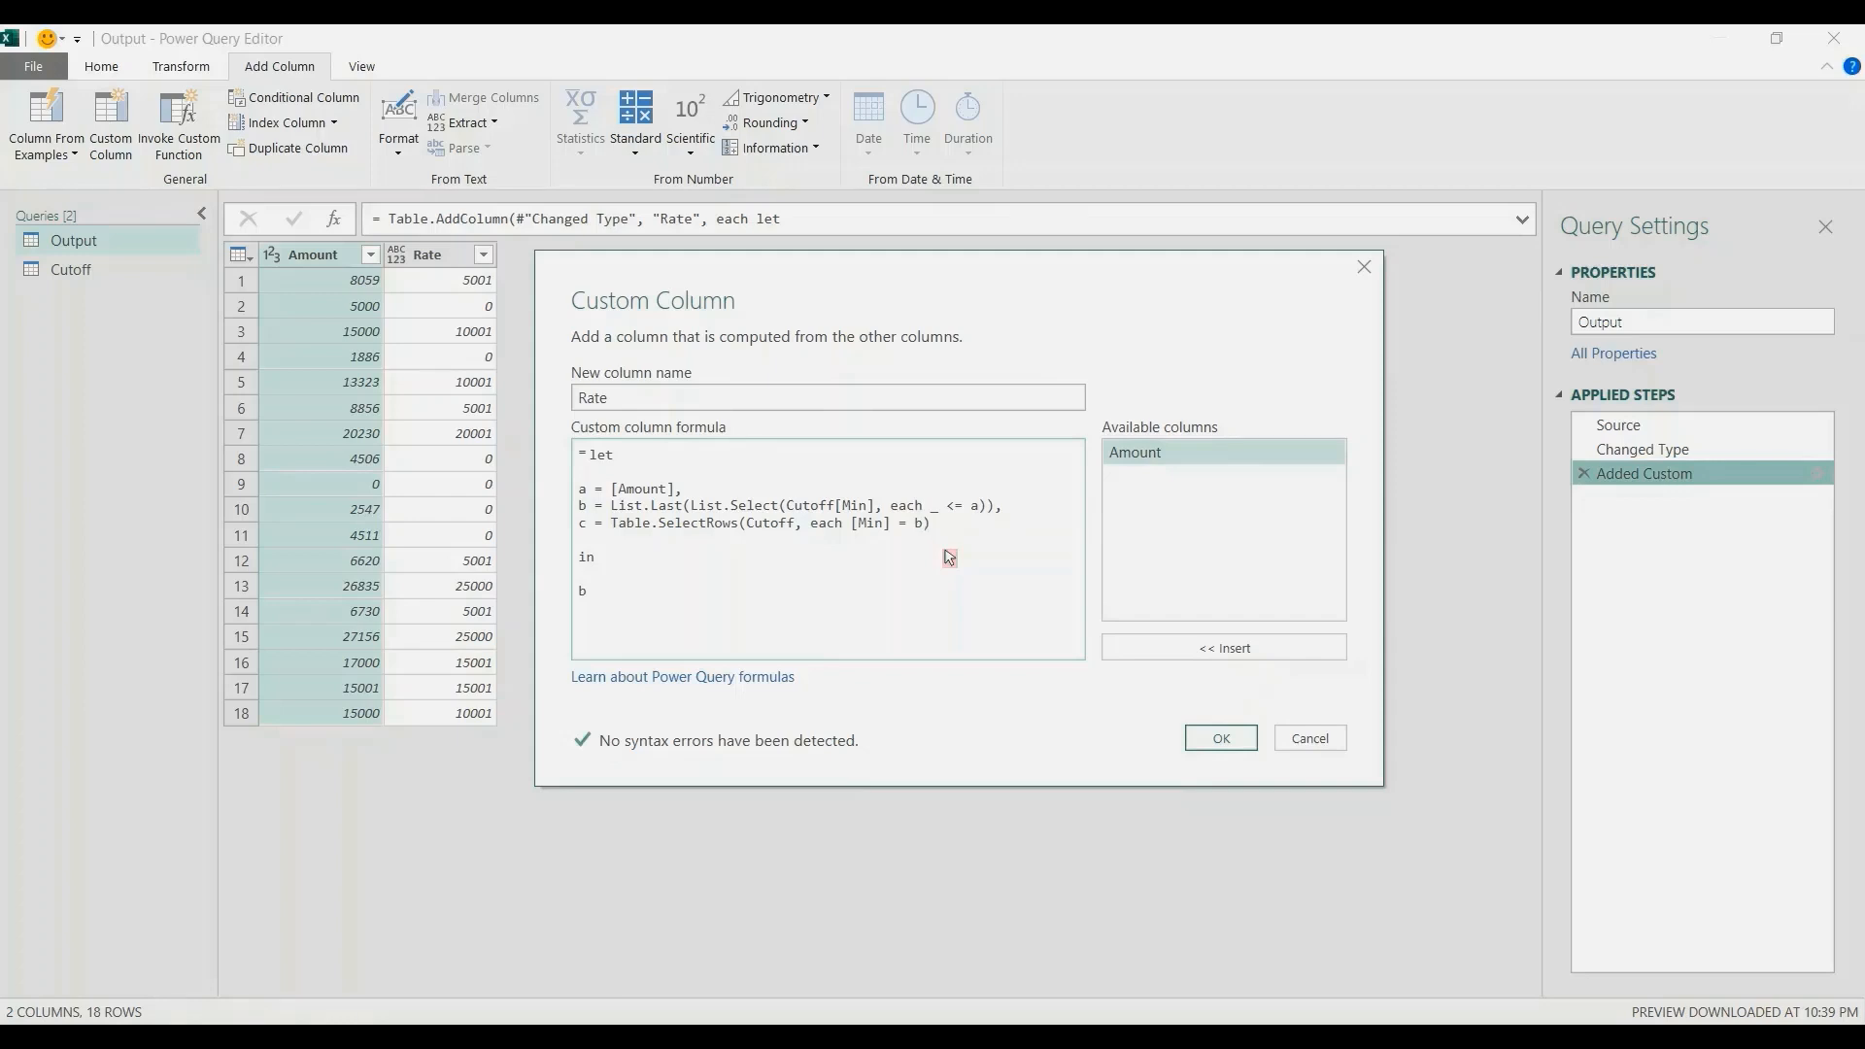
{"action": "left_click", "coordinate": [610, 630]}
{"action": "key", "text": "Return"}
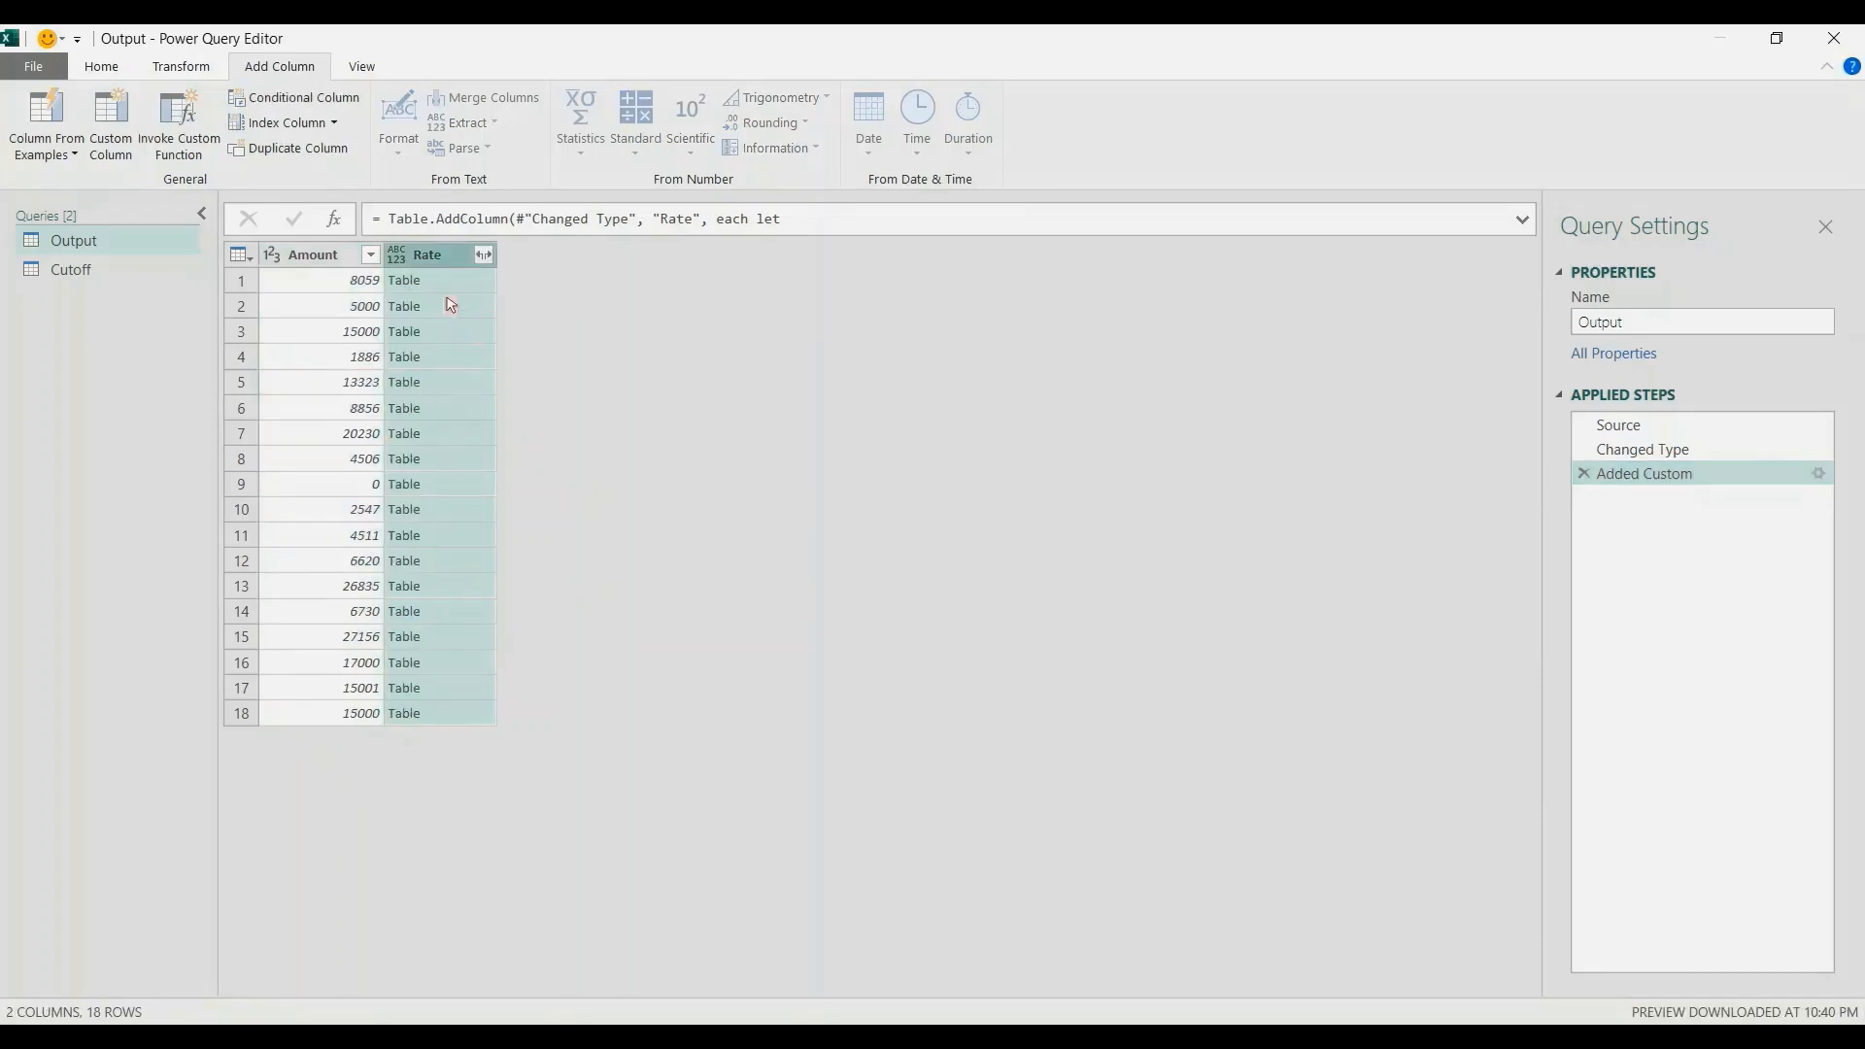
Step: Preview the nested tables in the first three rows of the Rate column
{"action": "left_click", "coordinate": [451, 294]}
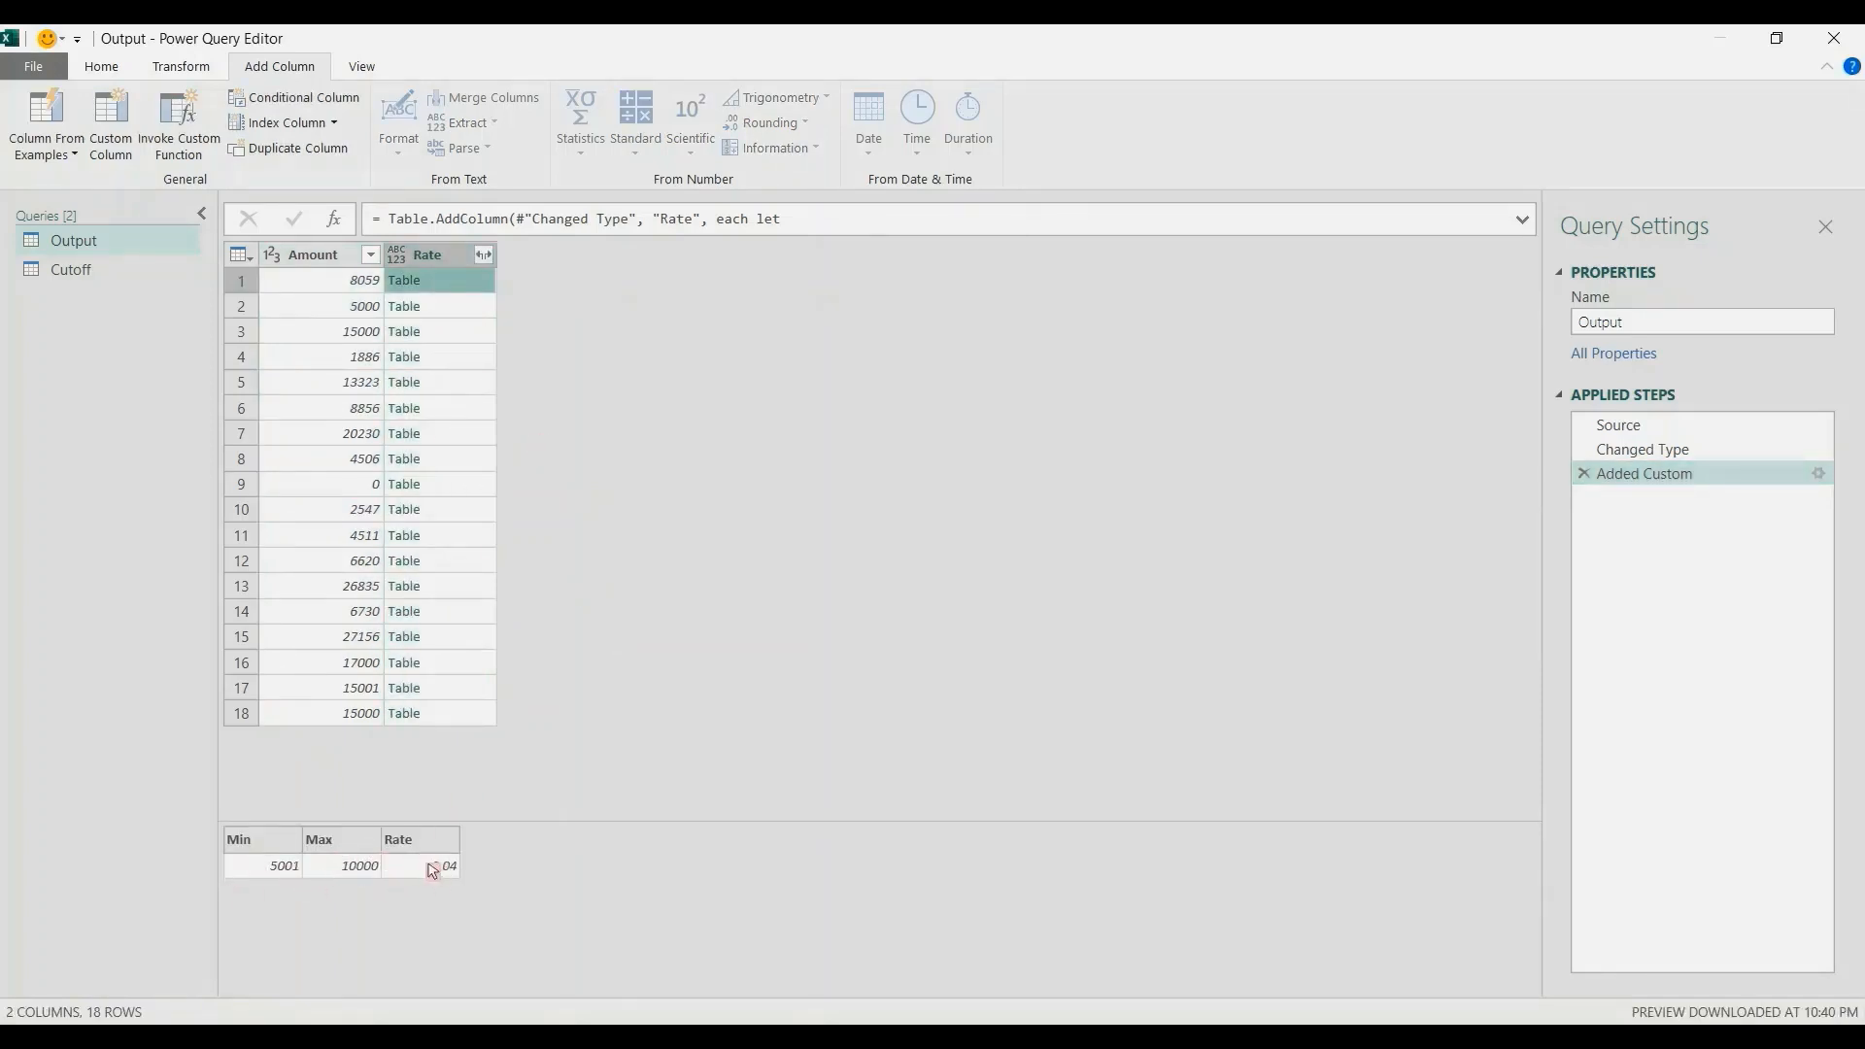
{"action": "left_click", "coordinate": [464, 308]}
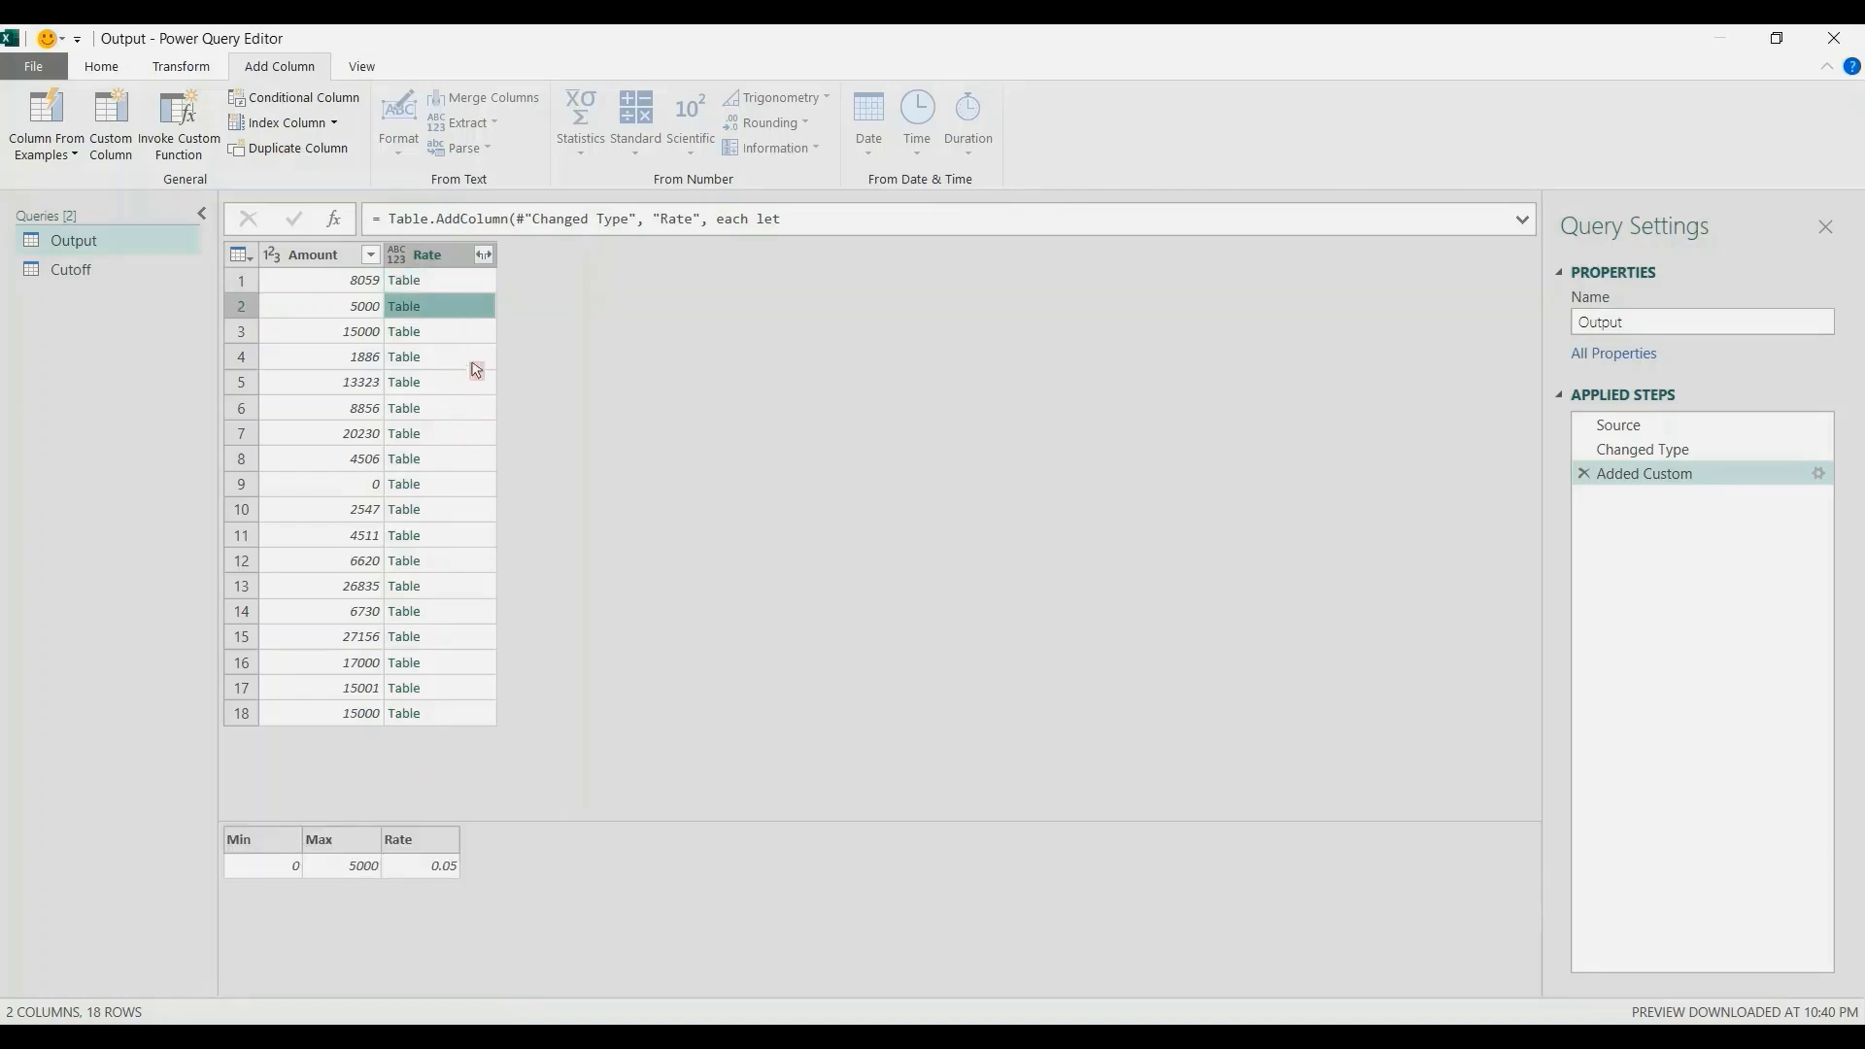
{"action": "left_click", "coordinate": [477, 334]}
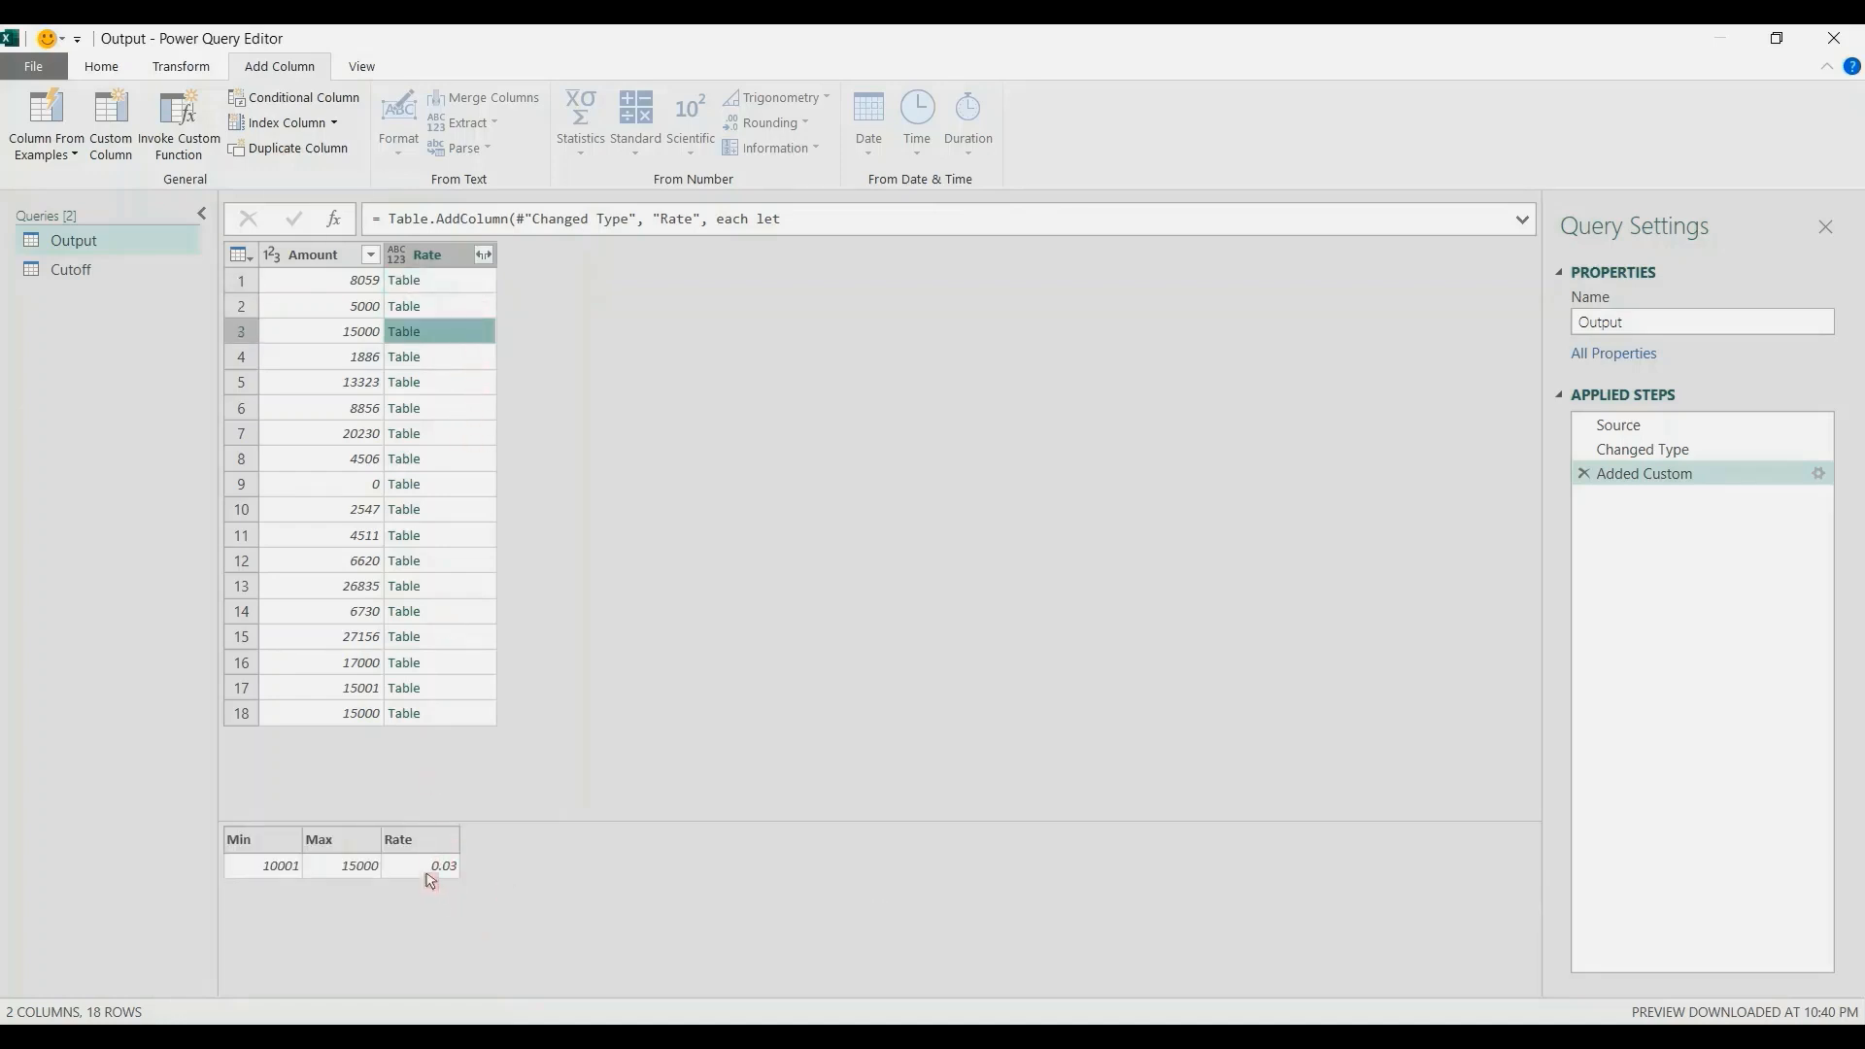
Step: Append [Rate] to the Table.SelectRows expression of line c and apply the Rate formula
{"action": "left_click", "coordinate": [1647, 480]}
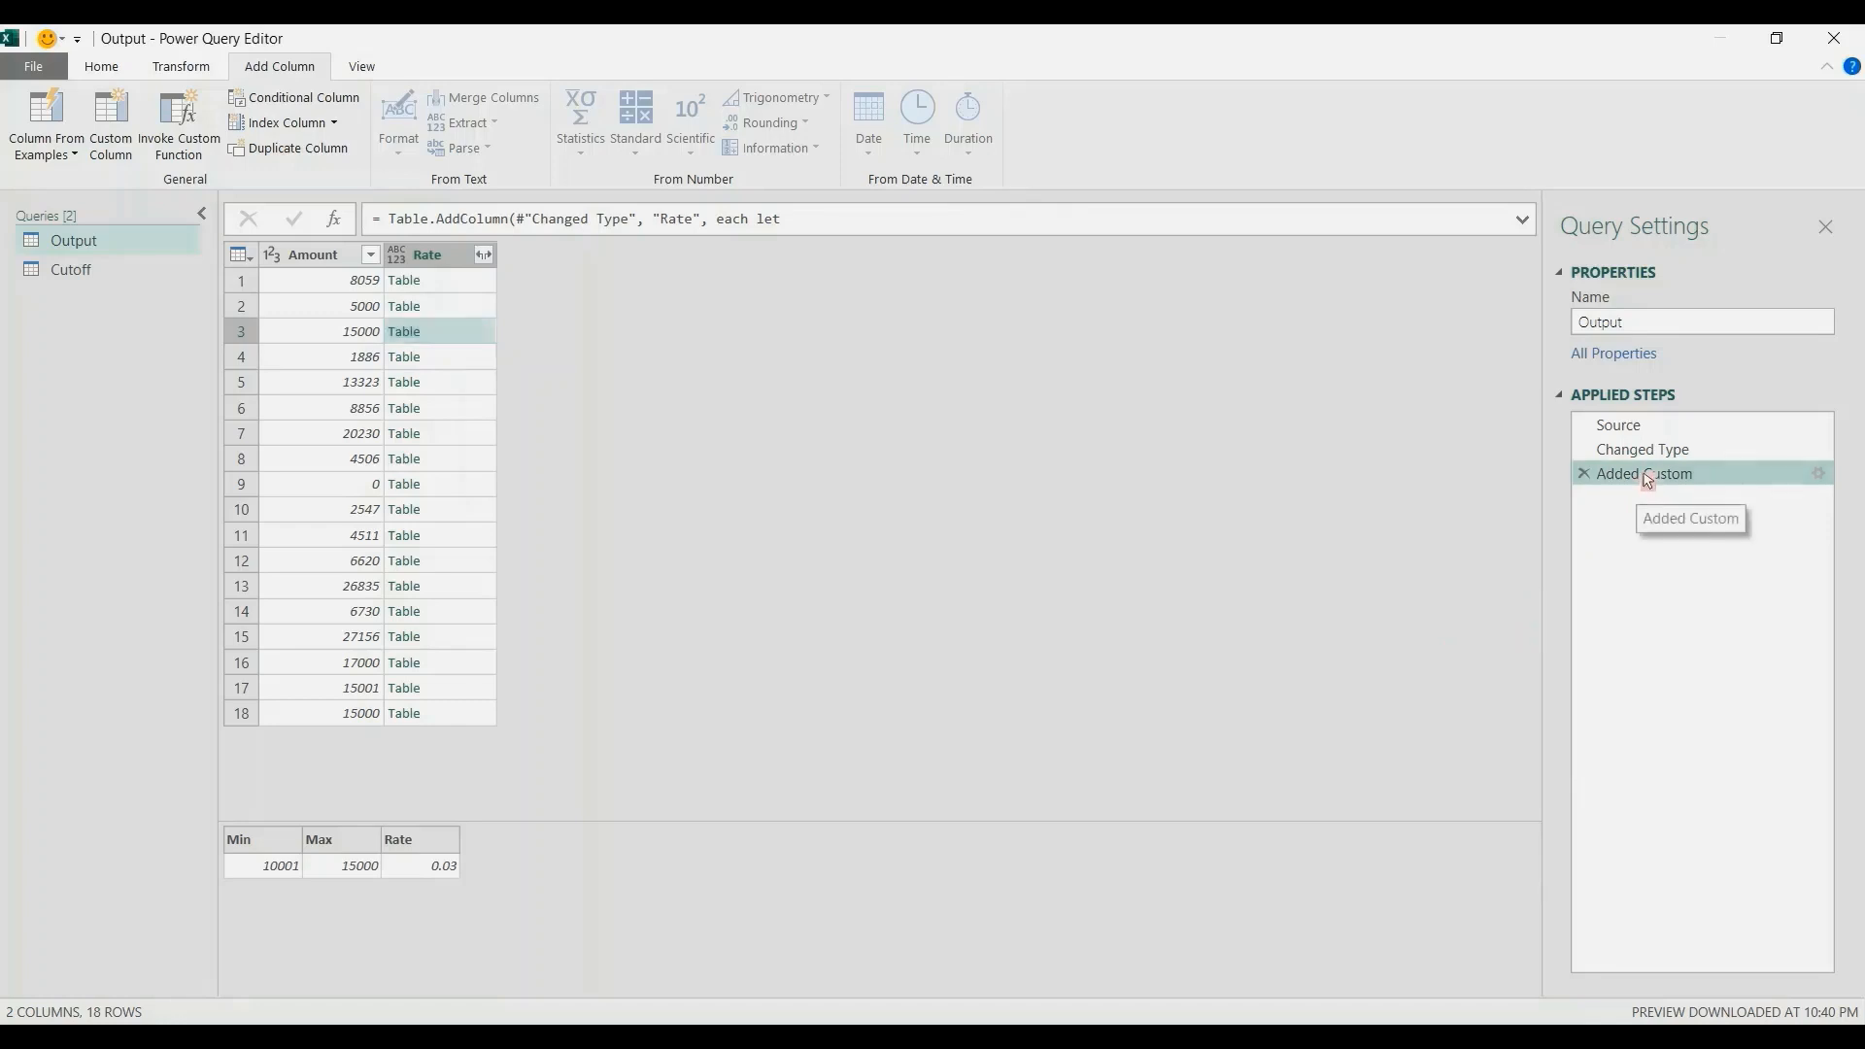
{"action": "double_click", "coordinate": [1645, 478]}
{"action": "left_click", "coordinate": [938, 537]}
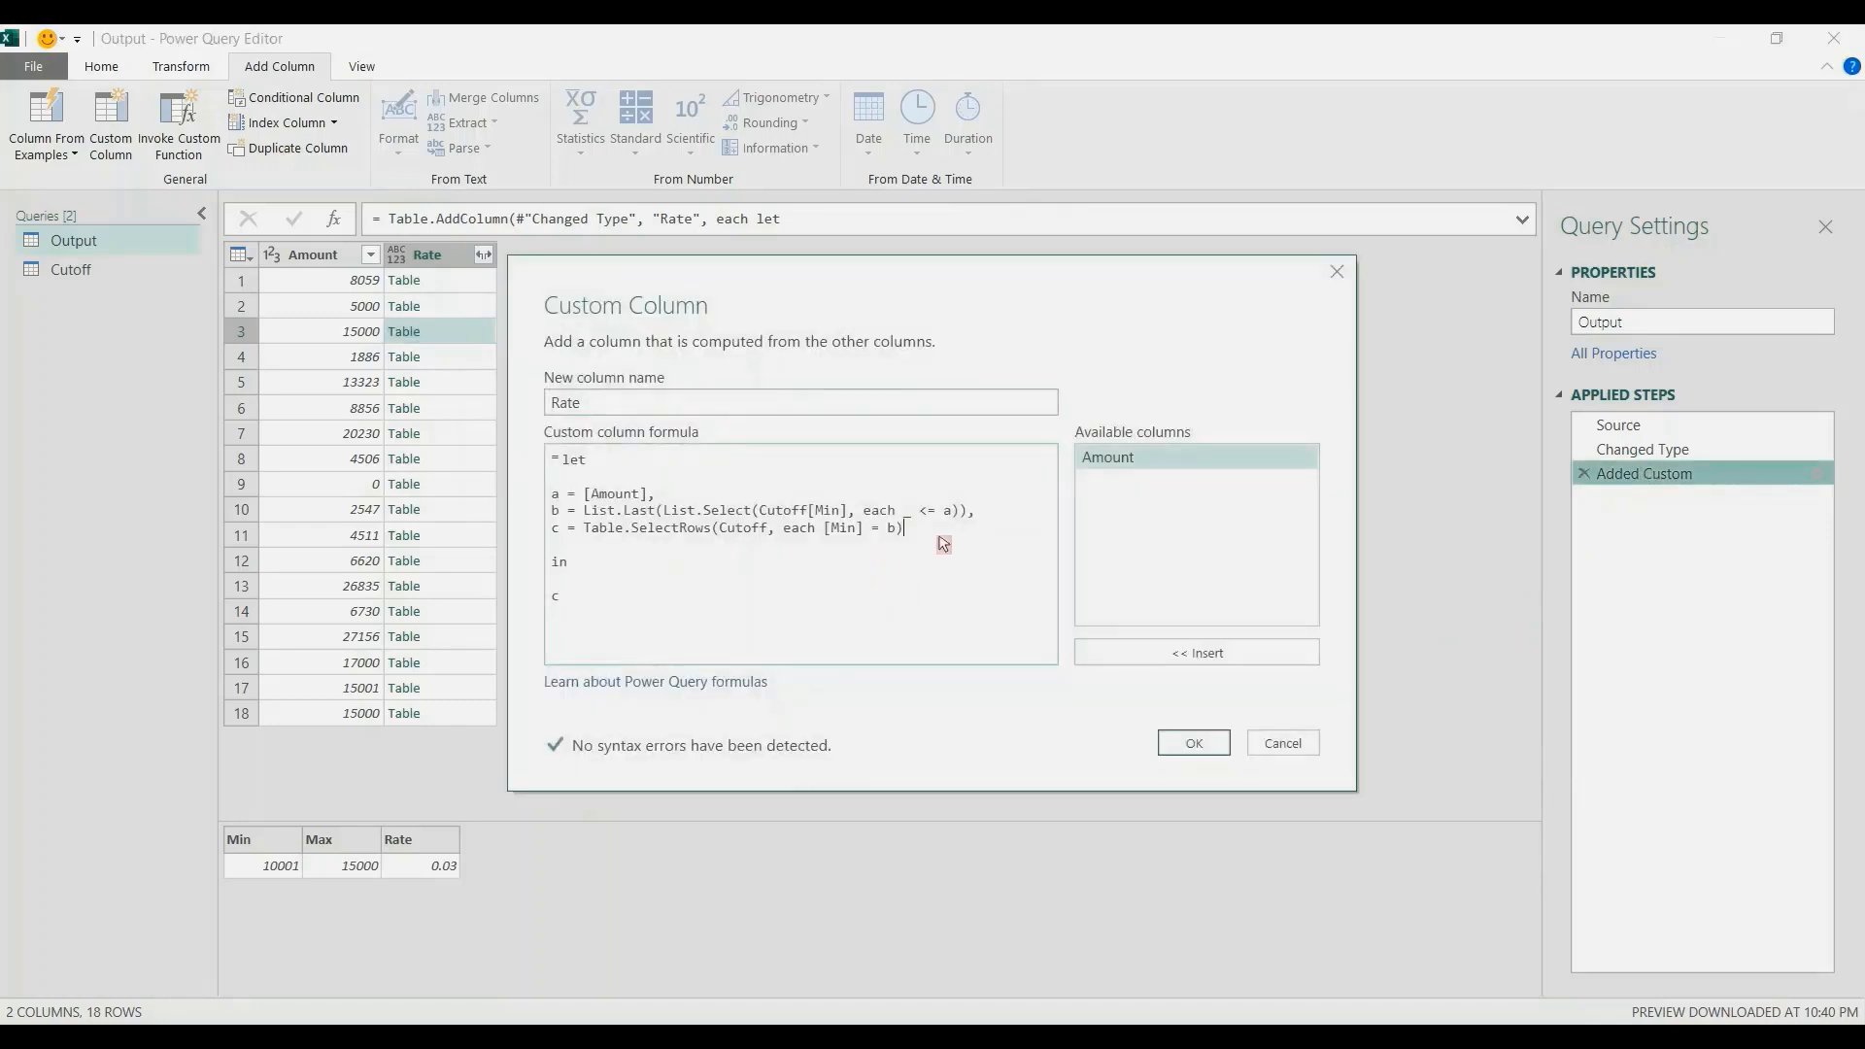
{"action": "type", "text": "[Rate]"}
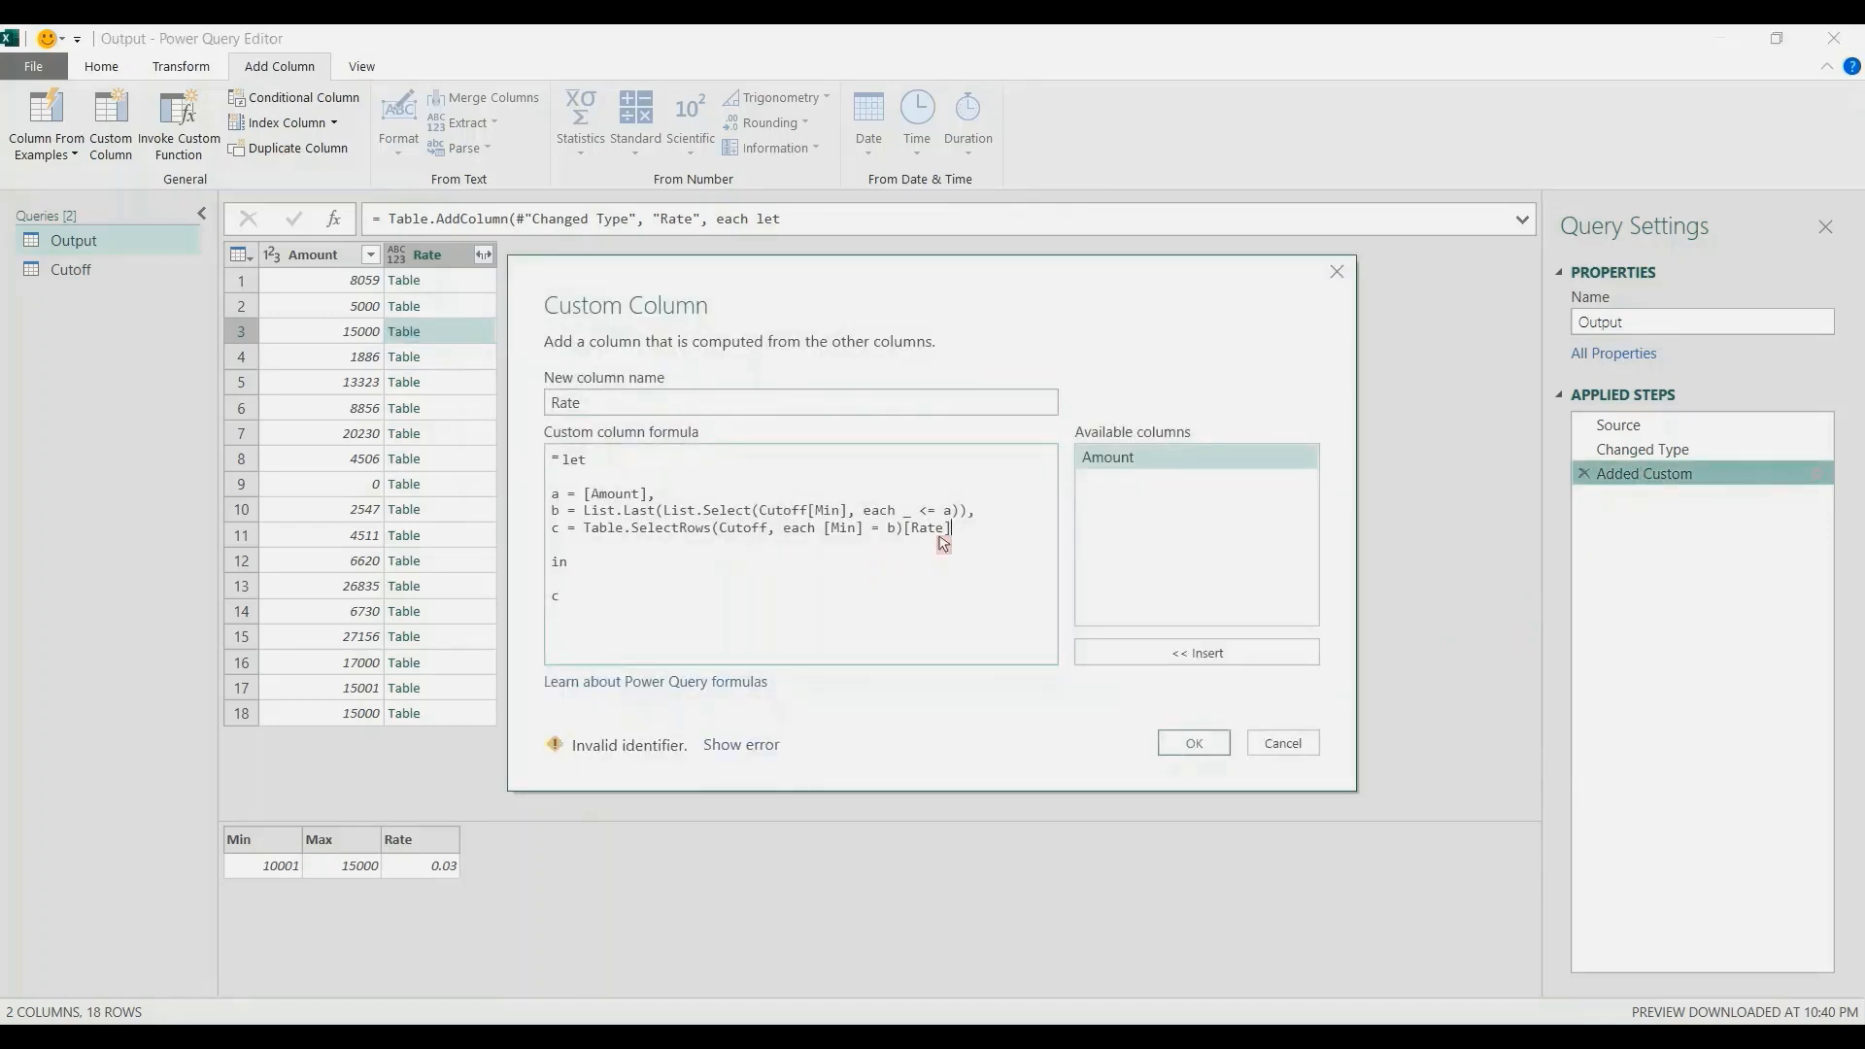
{"action": "key", "text": "Return"}
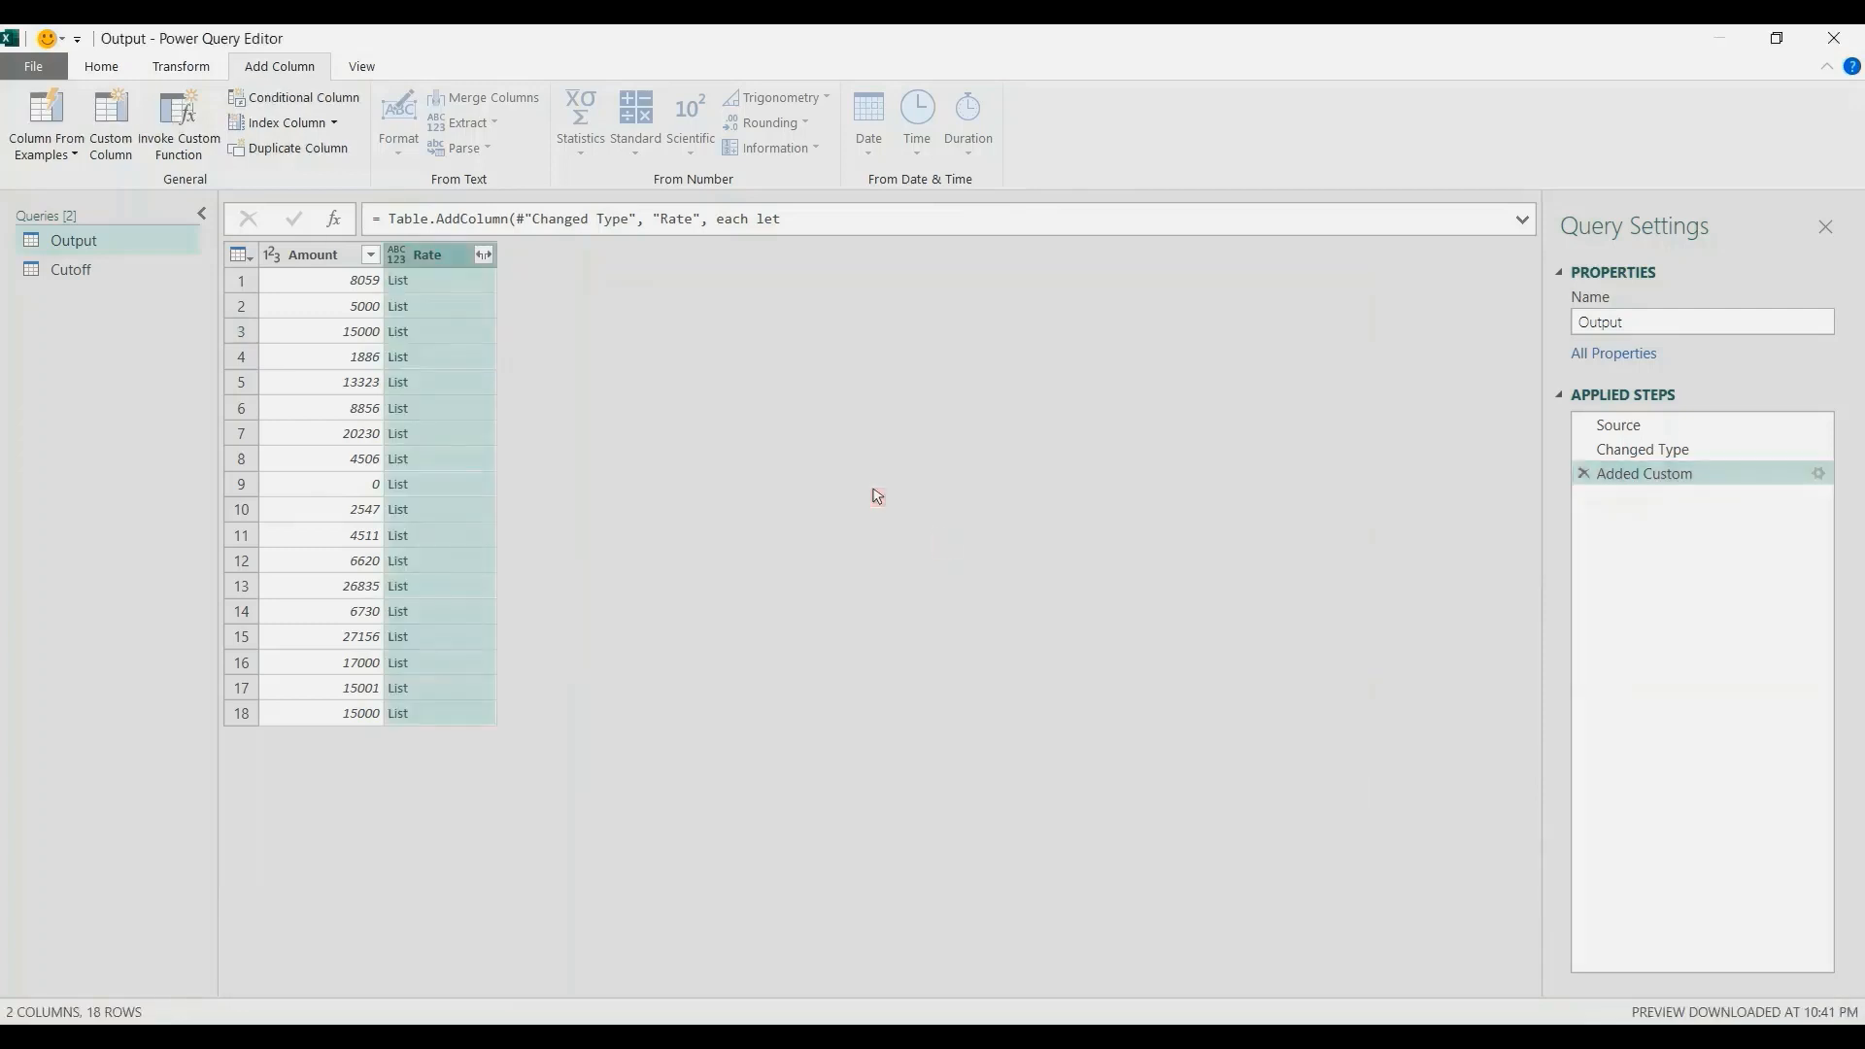
Step: Preview the lists that the Rate column holds for amounts 8059, 5000 and 15000
{"action": "left_click", "coordinate": [427, 283]}
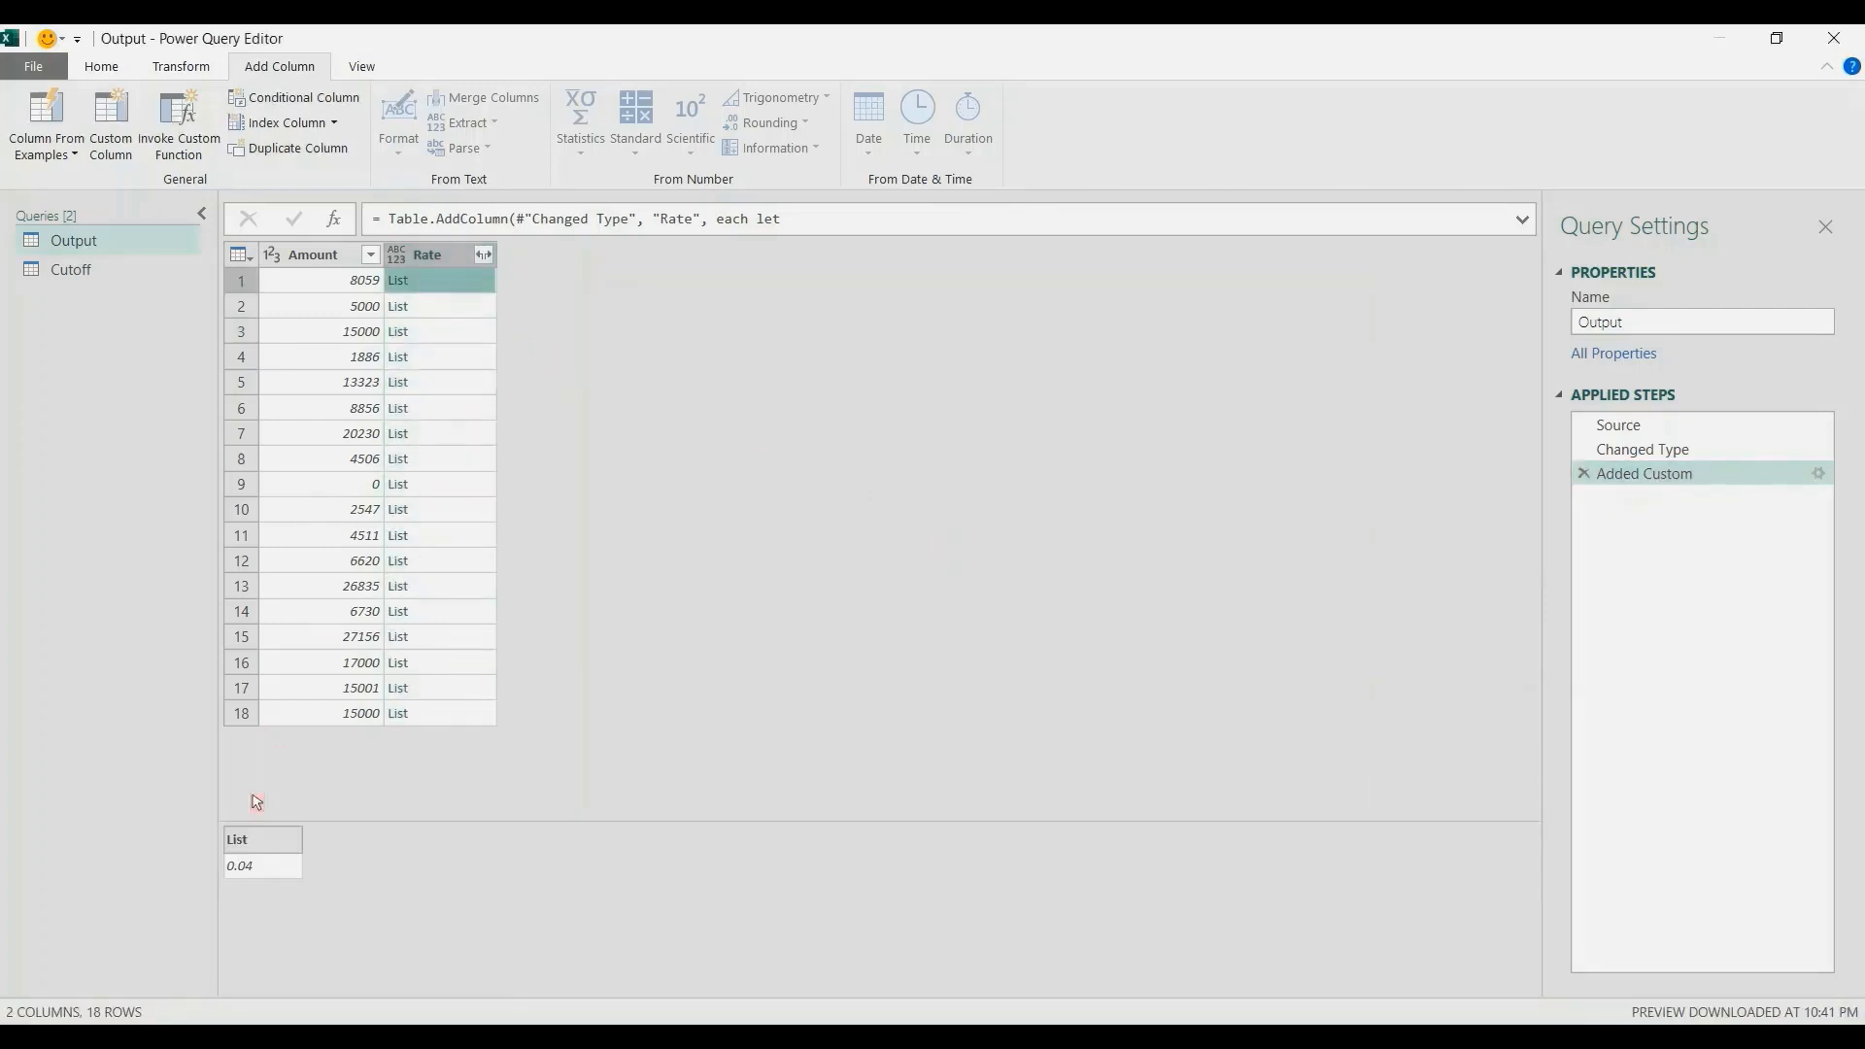
{"action": "left_click", "coordinate": [460, 309]}
{"action": "left_click", "coordinate": [475, 334]}
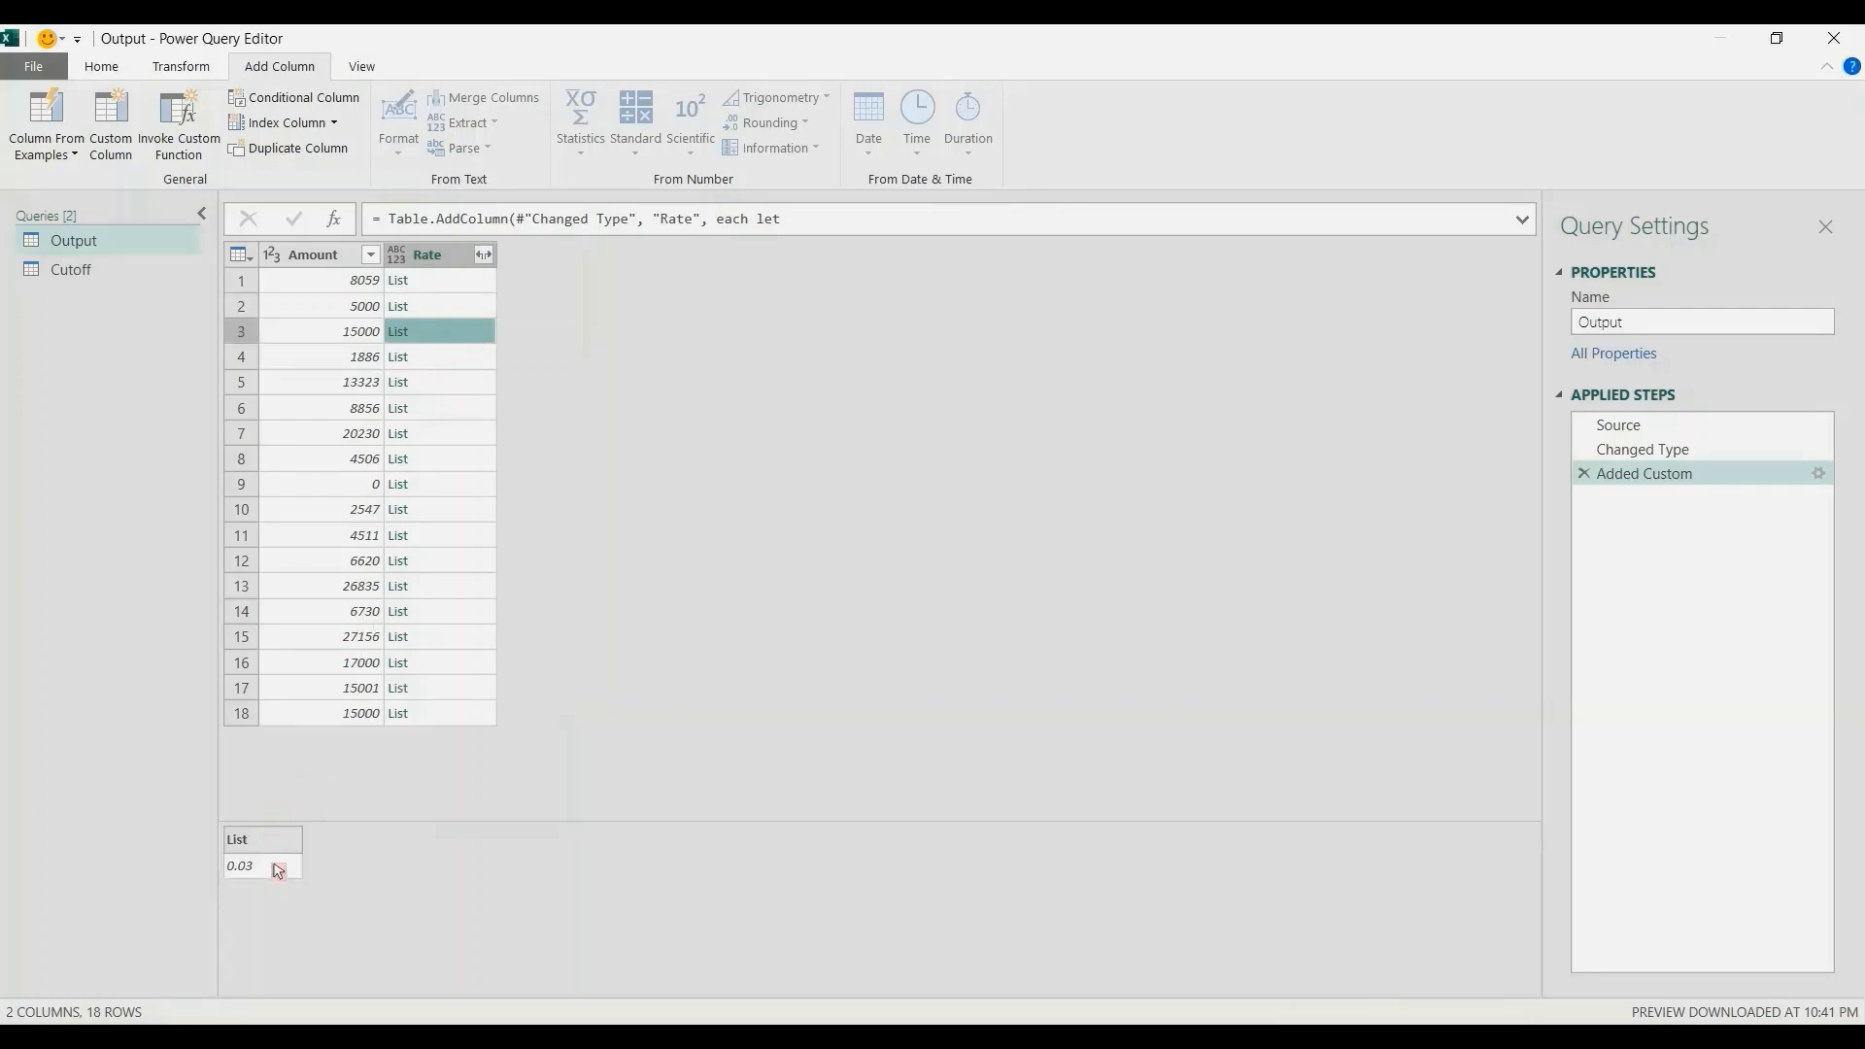
Step: Wrap the Table.SelectRows expression of line c in List.Single( ) and apply the Rate formula
{"action": "left_click", "coordinate": [1668, 476]}
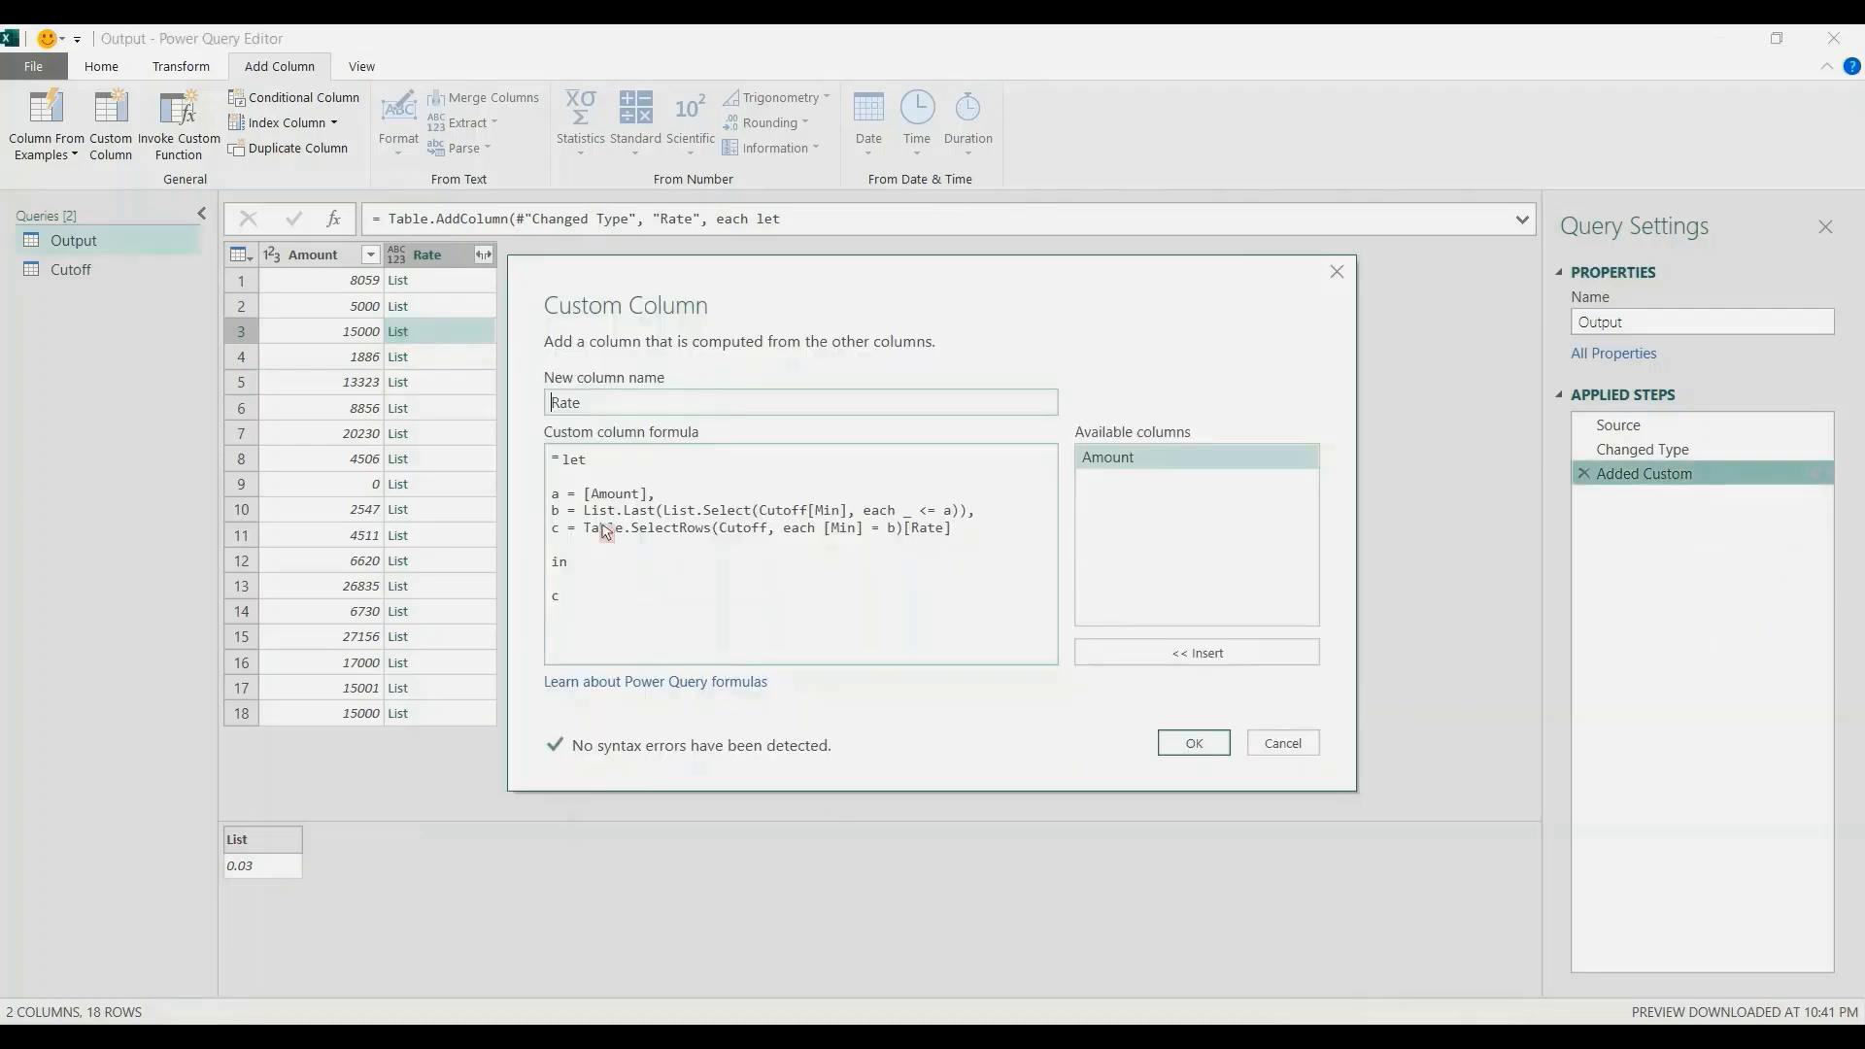
{"action": "left_click", "coordinate": [583, 530]}
{"action": "type", "text": "List.Sin"}
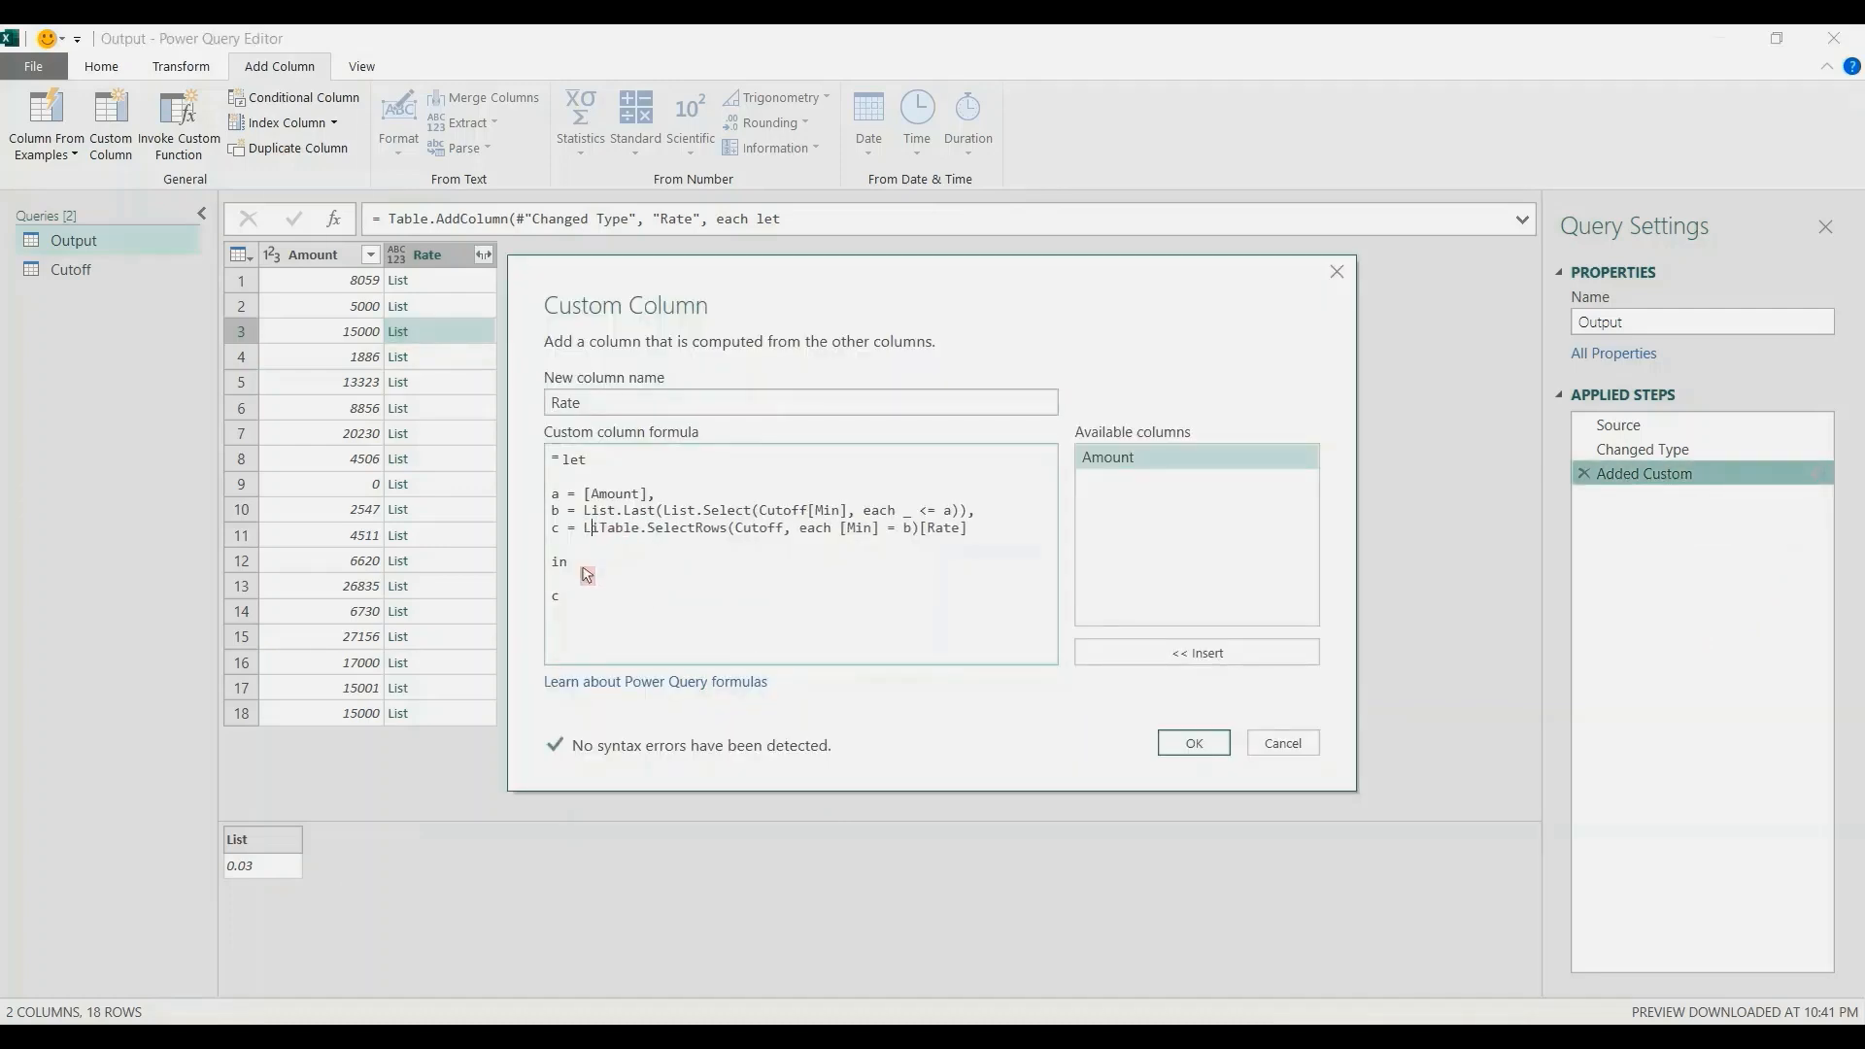
{"action": "type", "text": "gle("}
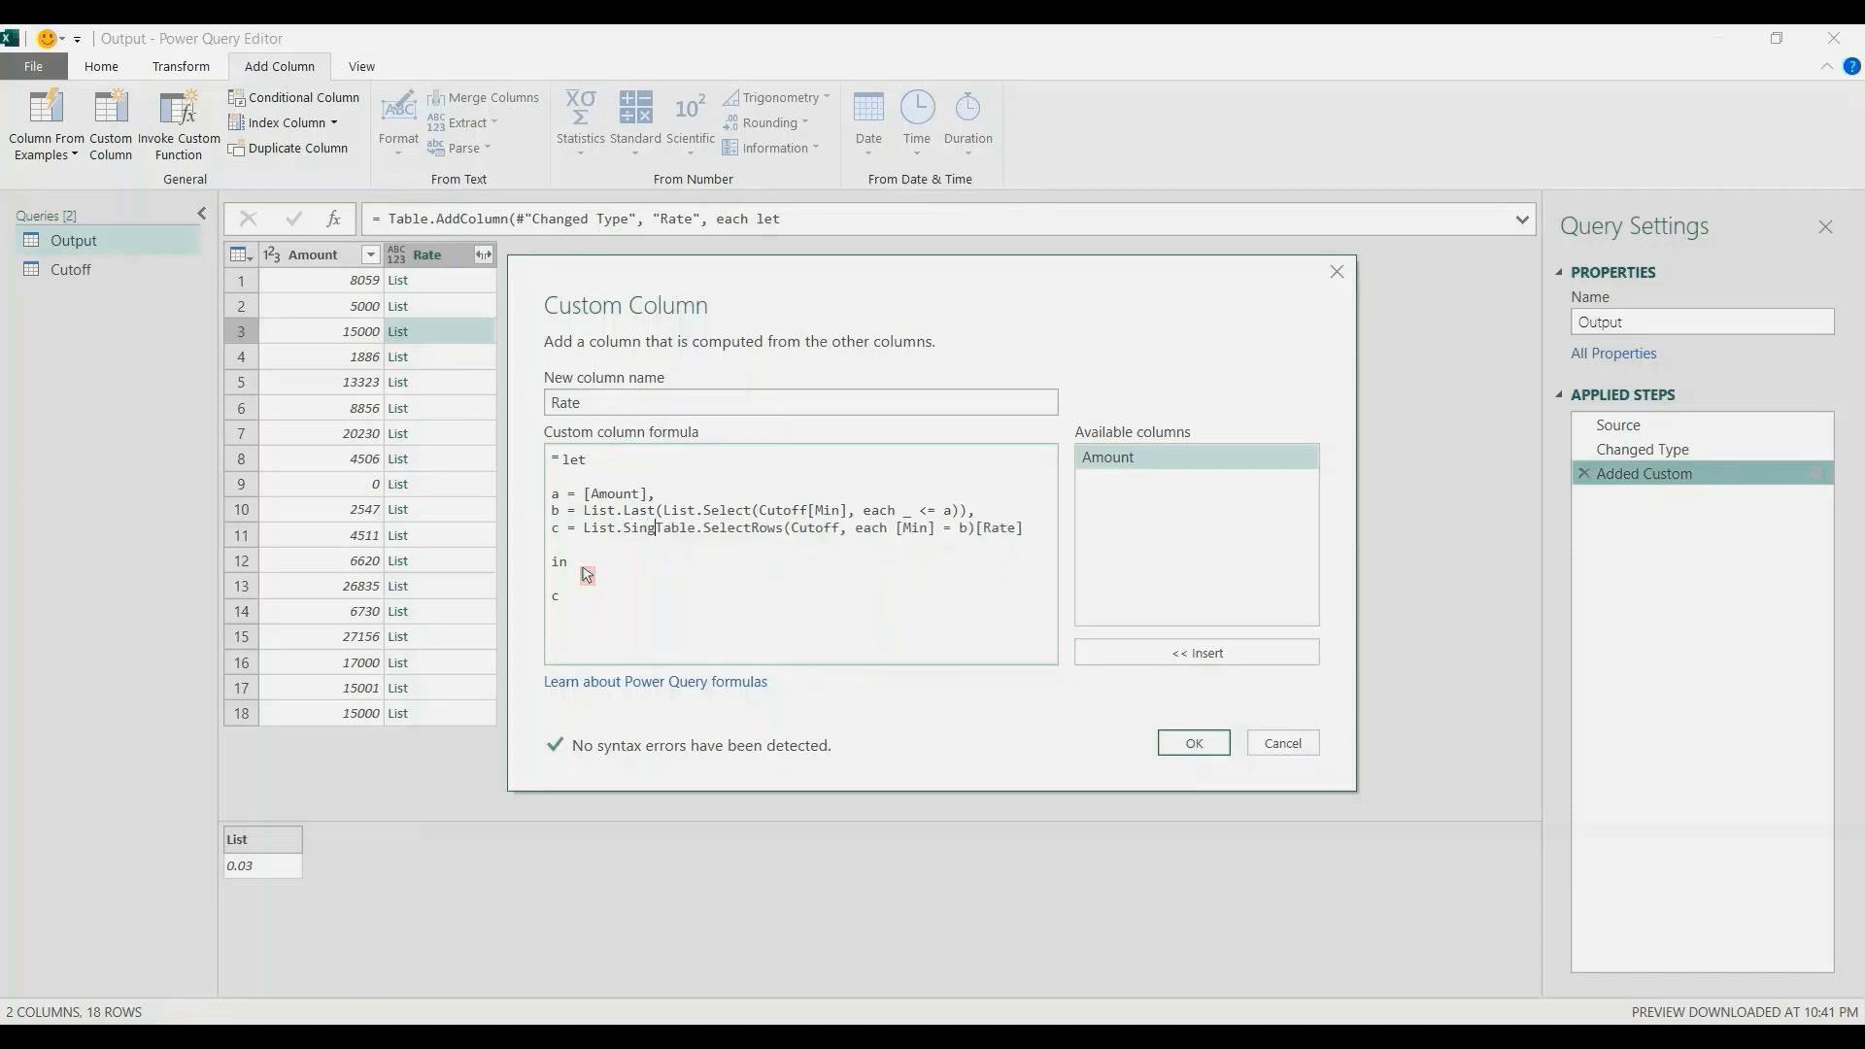
{"action": "left_click", "coordinate": [1056, 529]}
{"action": "type", "text": ")"}
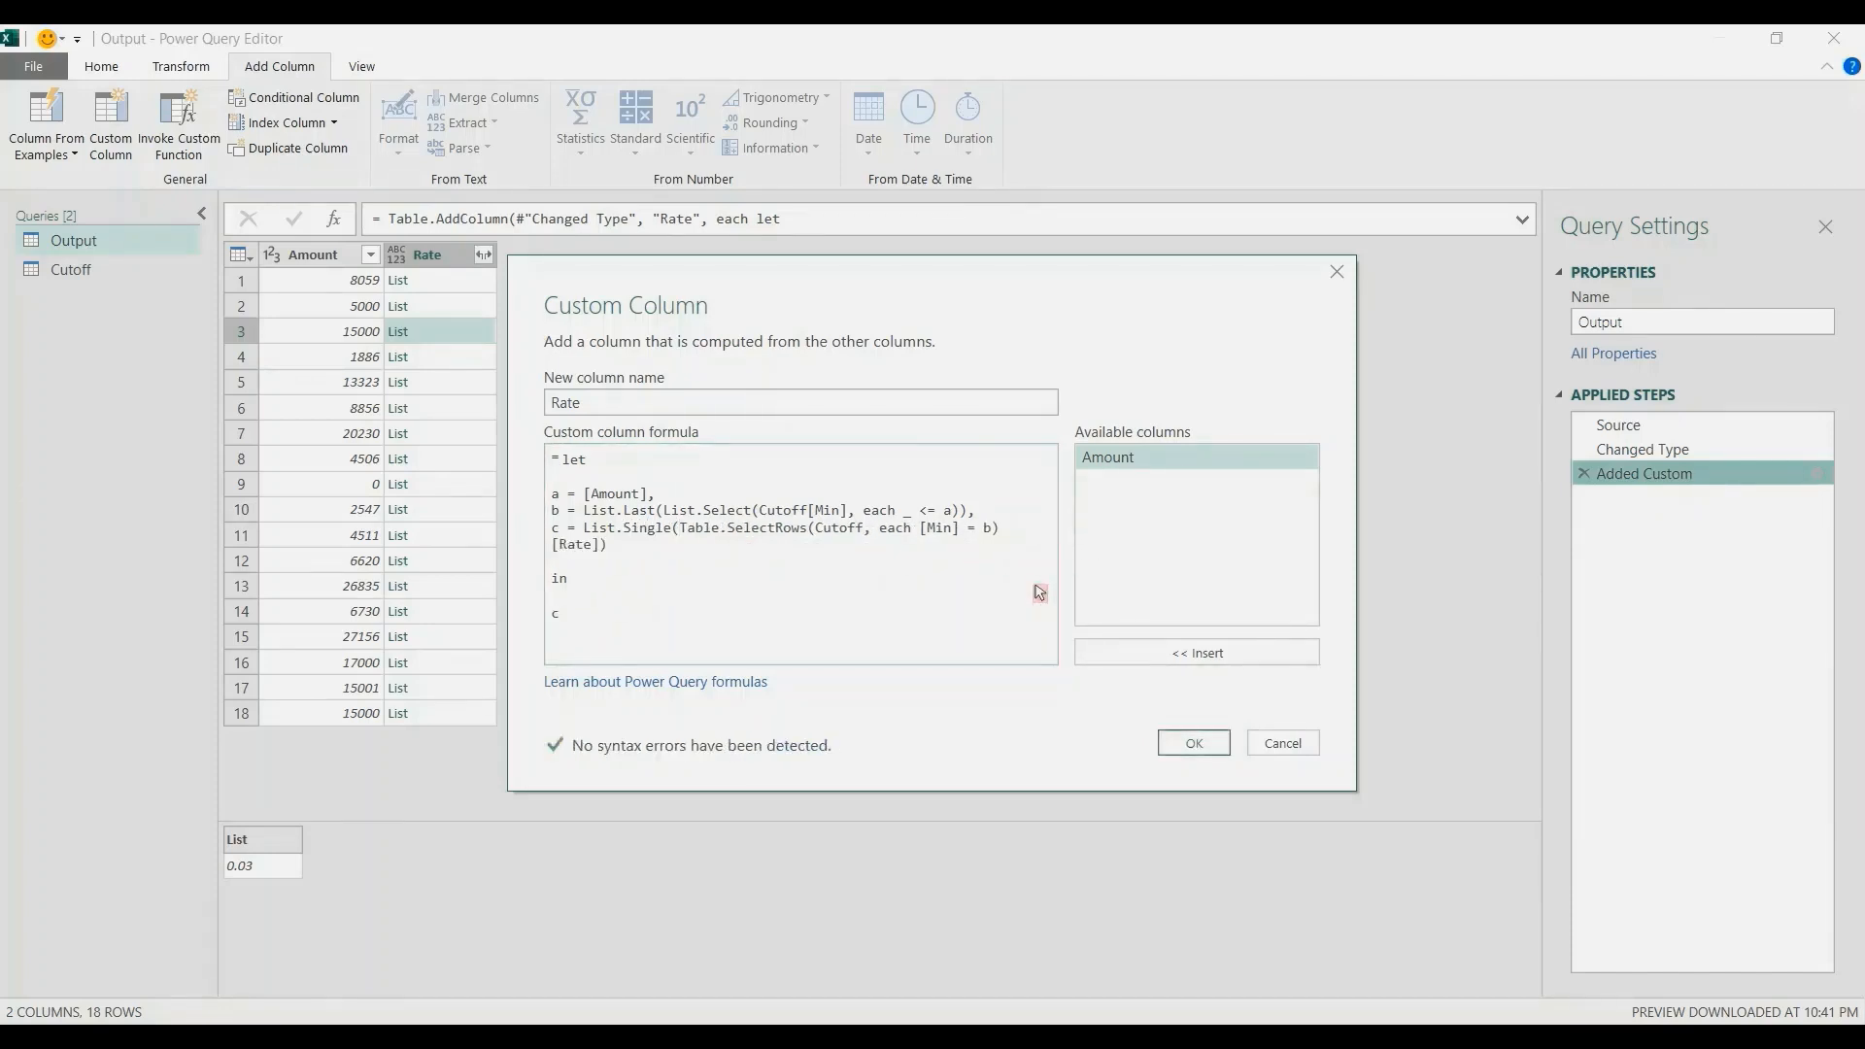
{"action": "key", "text": "Return"}
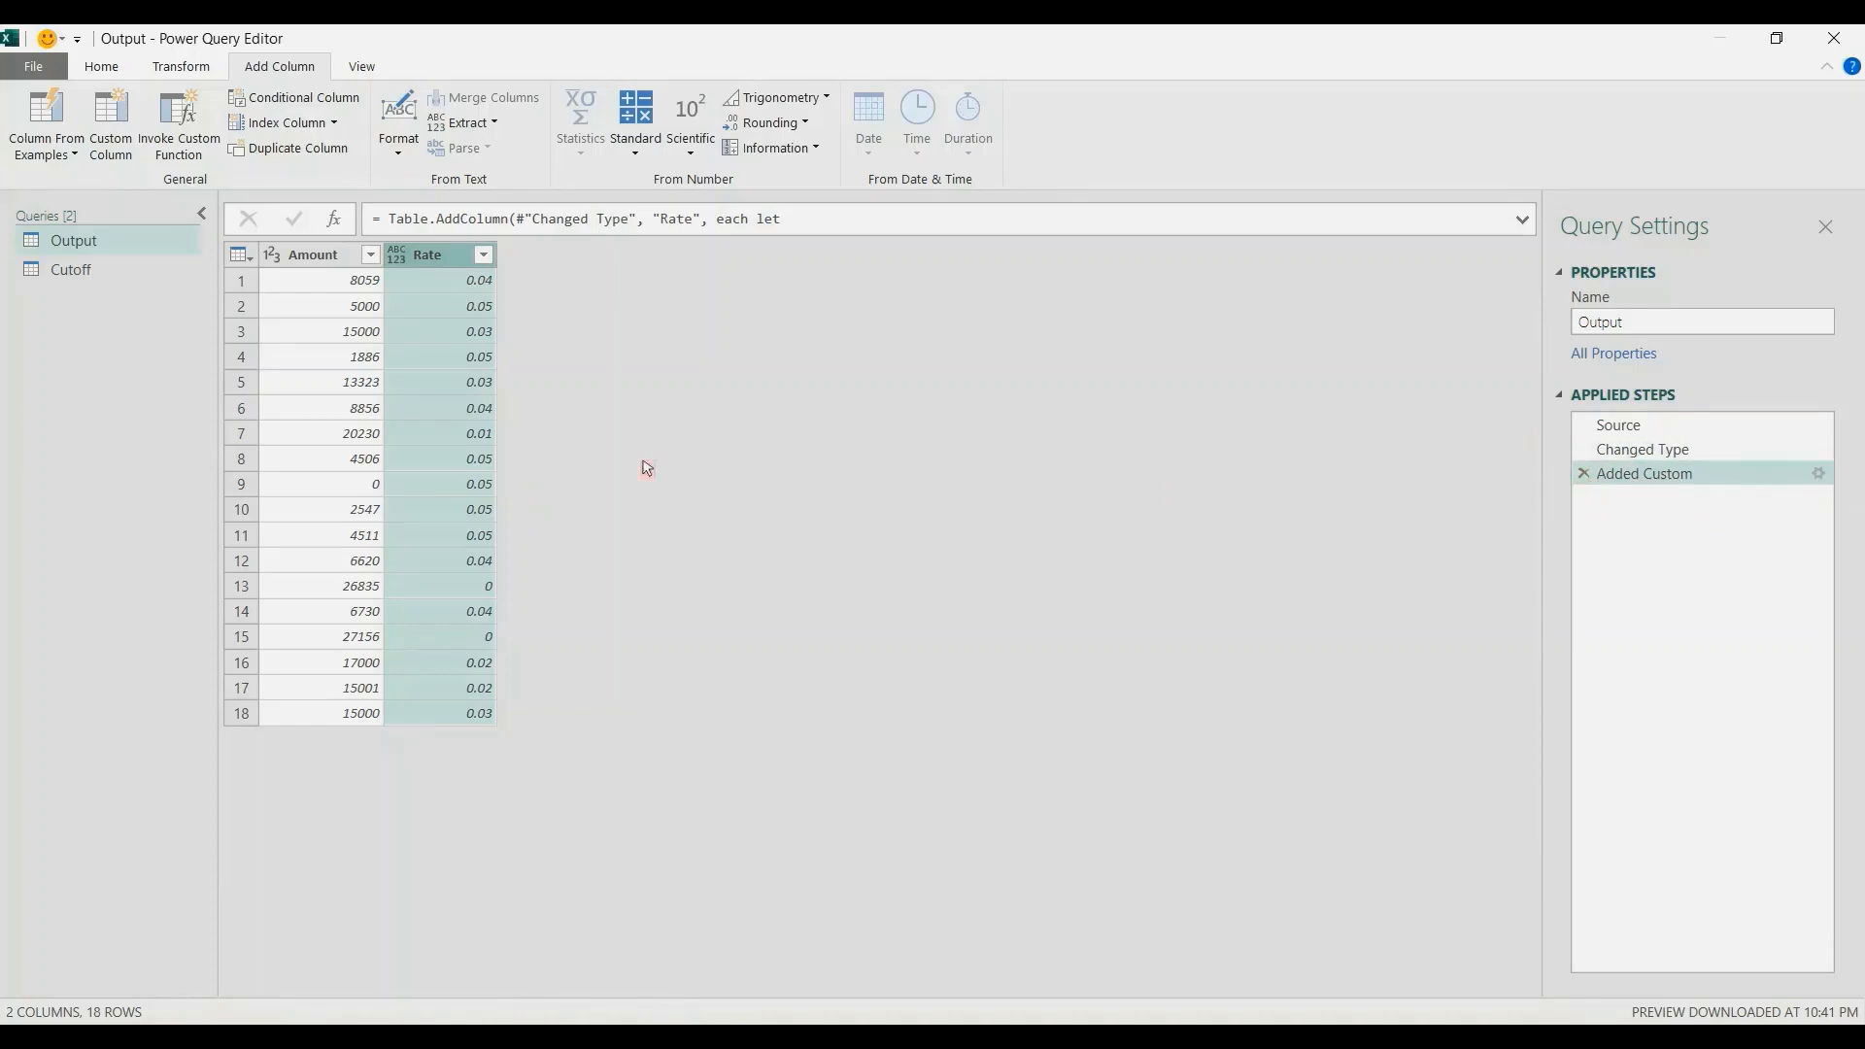
Step: Close the query editor and load the queries to the workbook as Only Create Connection
{"action": "left_click", "coordinate": [103, 66]}
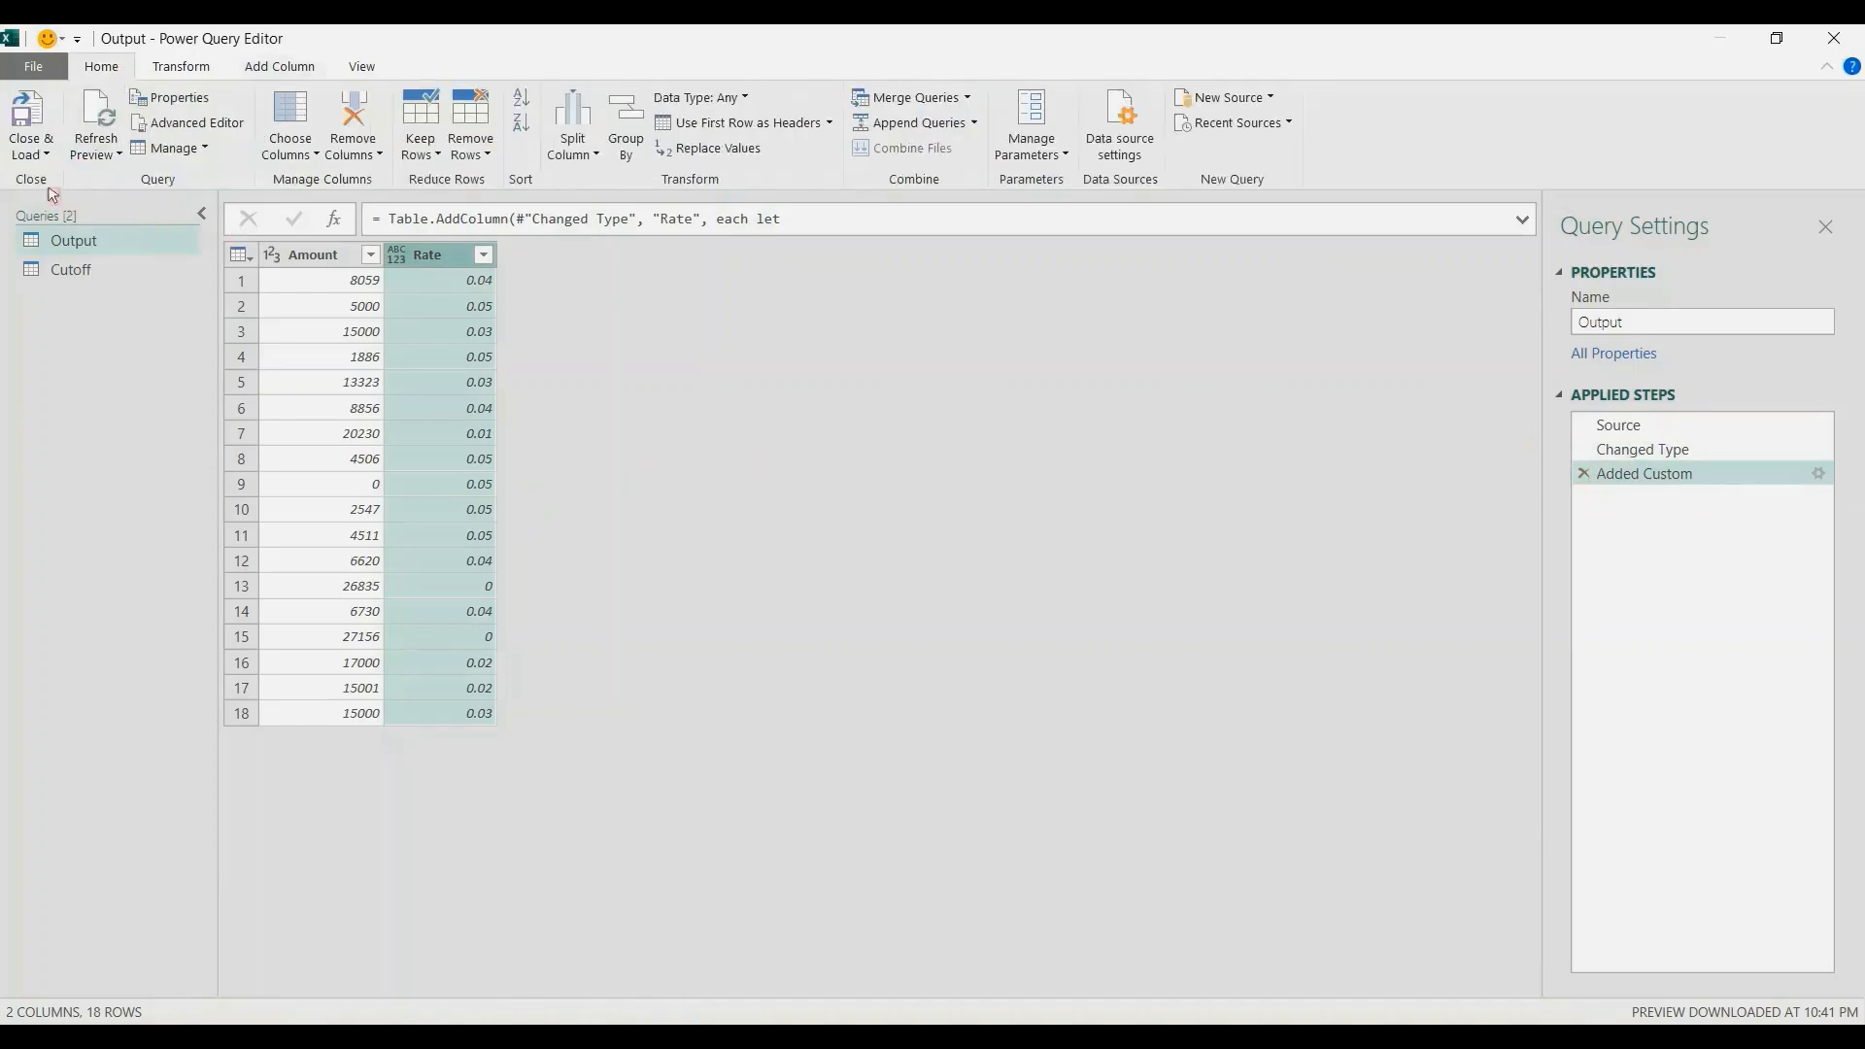
{"action": "left_click", "coordinate": [35, 158]}
{"action": "left_click", "coordinate": [78, 206]}
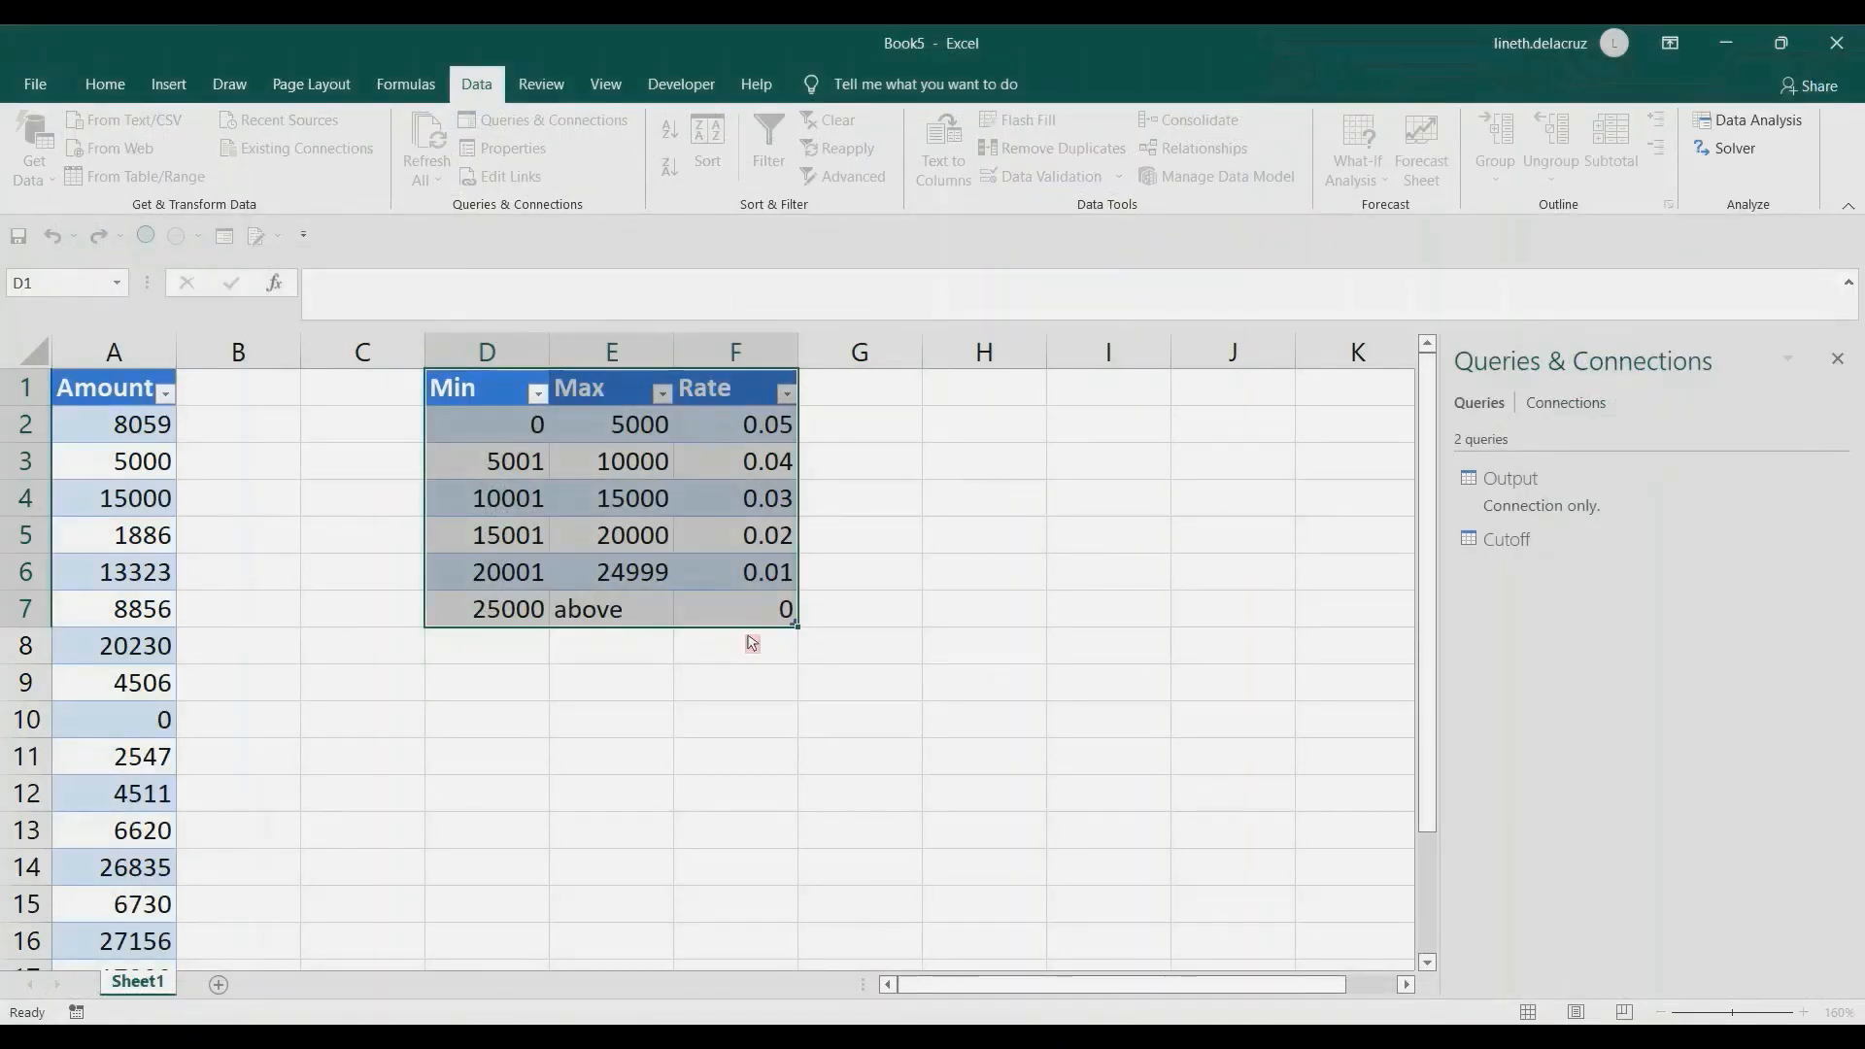
{"action": "left_click", "coordinate": [633, 686]}
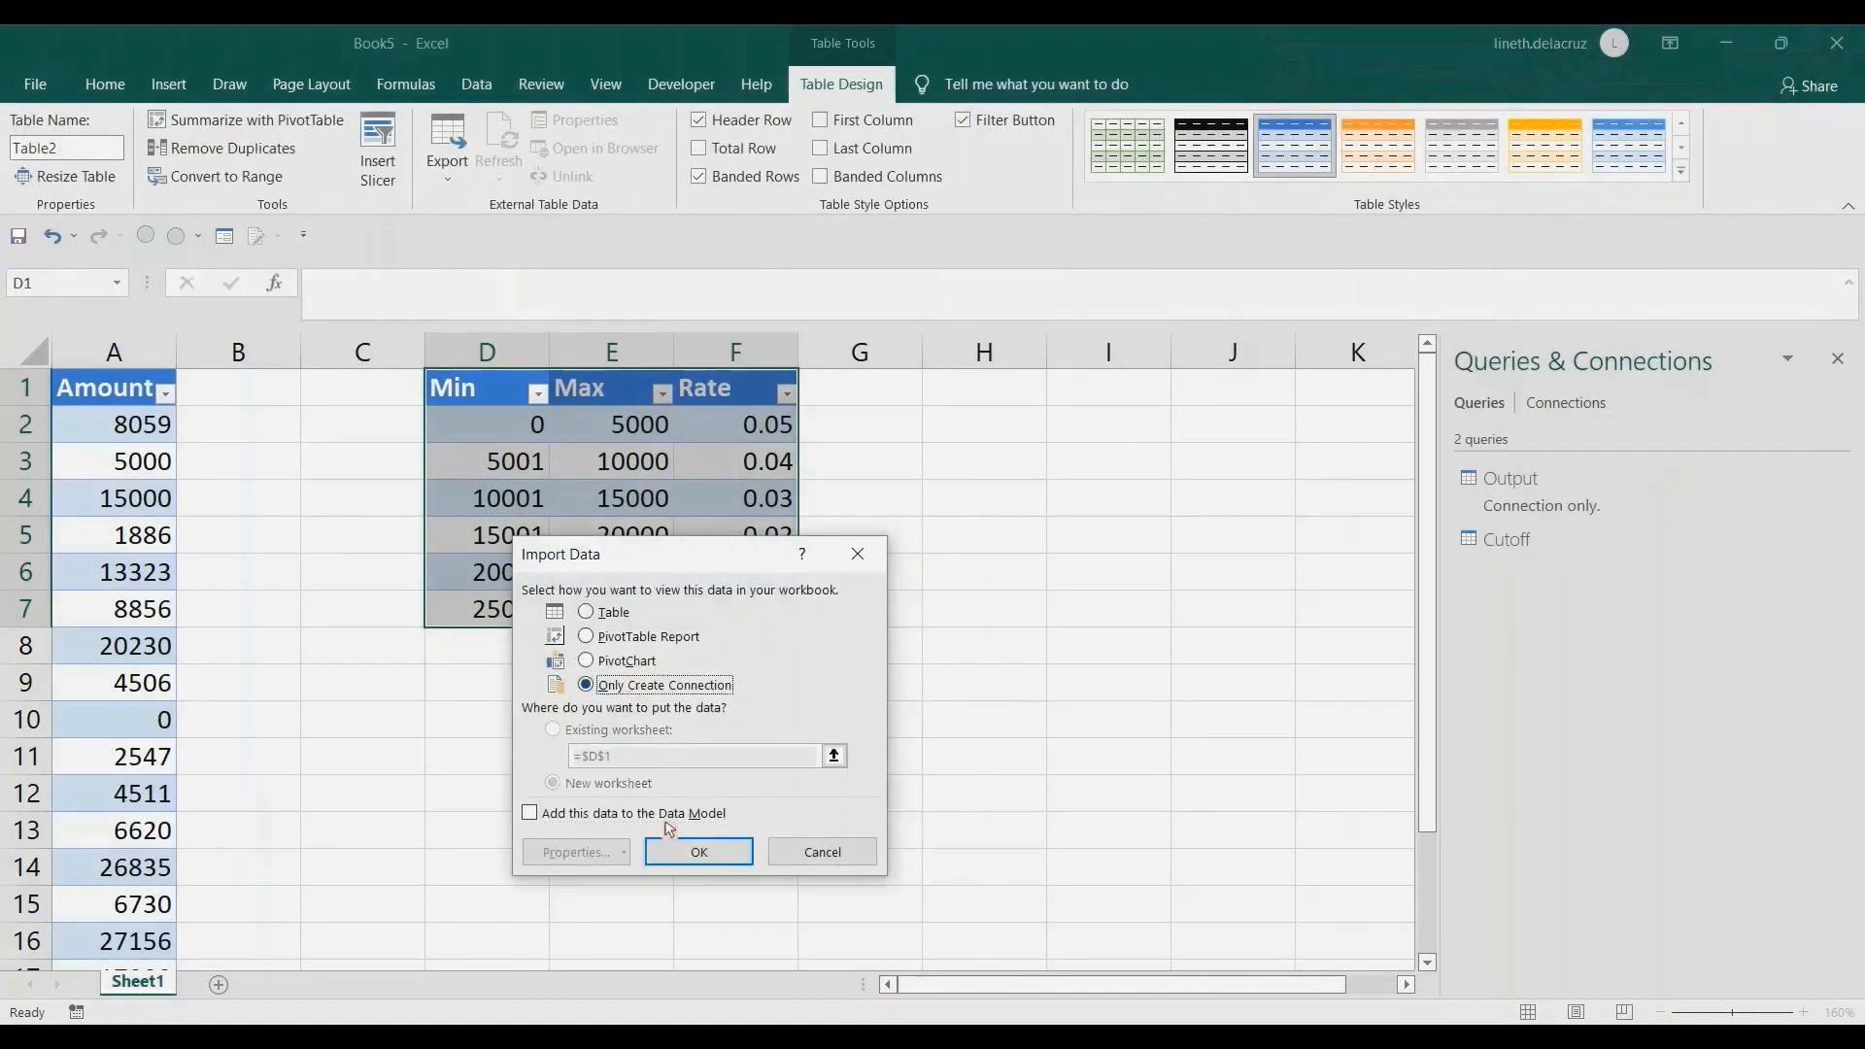
{"action": "left_click", "coordinate": [678, 853]}
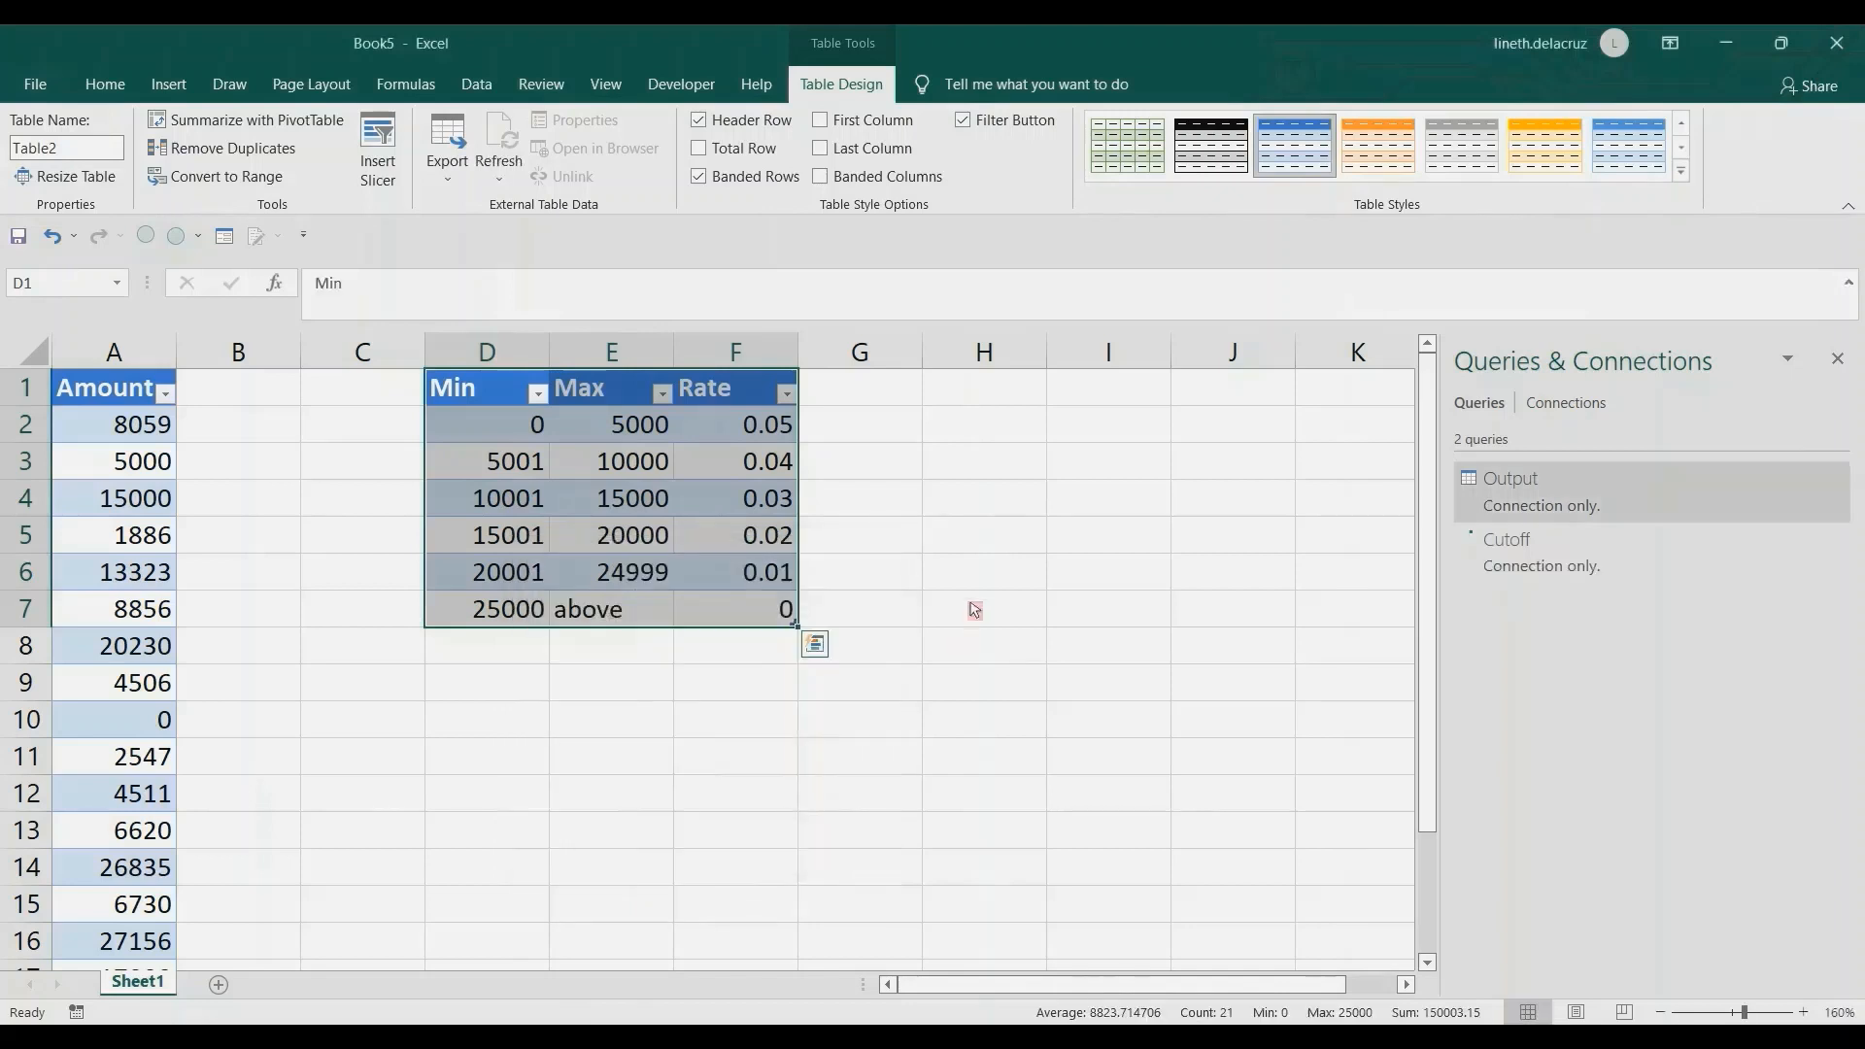
Step: Load the Output query as a table into cell H1 of the existing worksheet and close the queries list
{"action": "right_click", "coordinate": [1523, 491]}
{"action": "left_click", "coordinate": [1583, 667]}
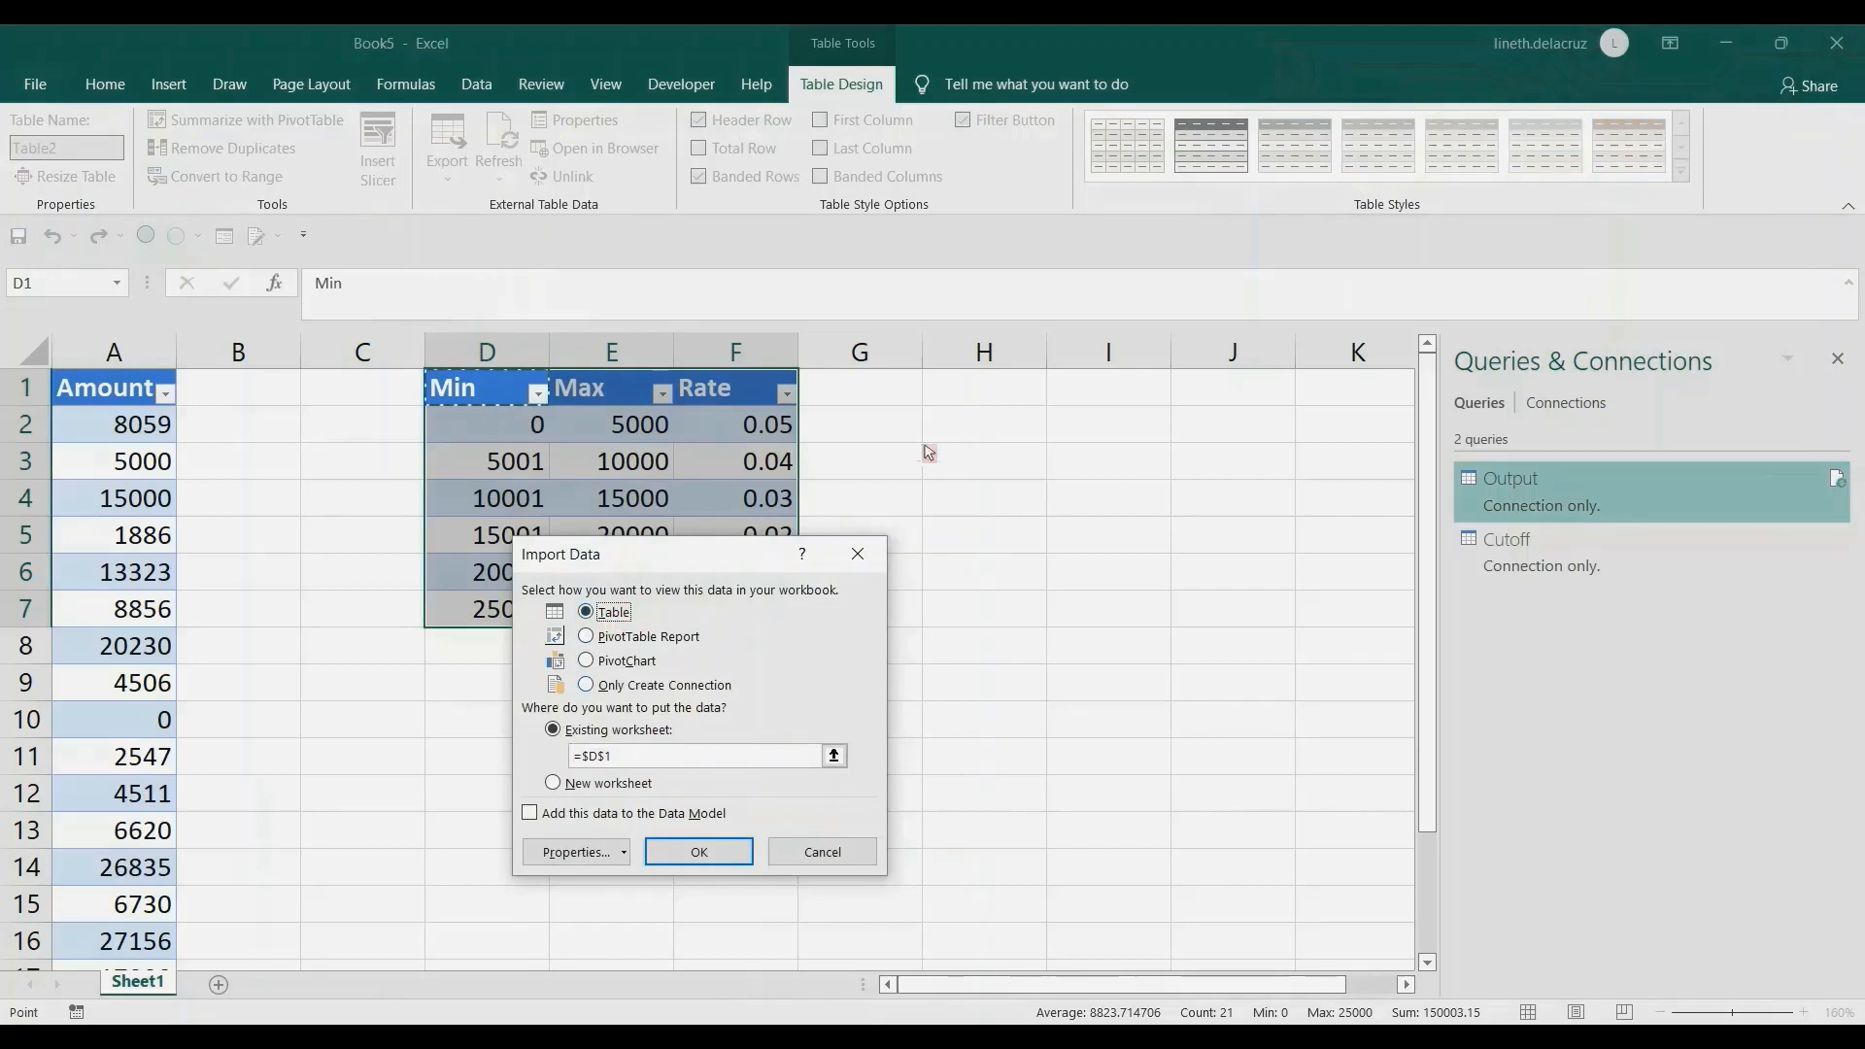
{"action": "left_click", "coordinate": [981, 391]}
{"action": "left_click", "coordinate": [698, 851]}
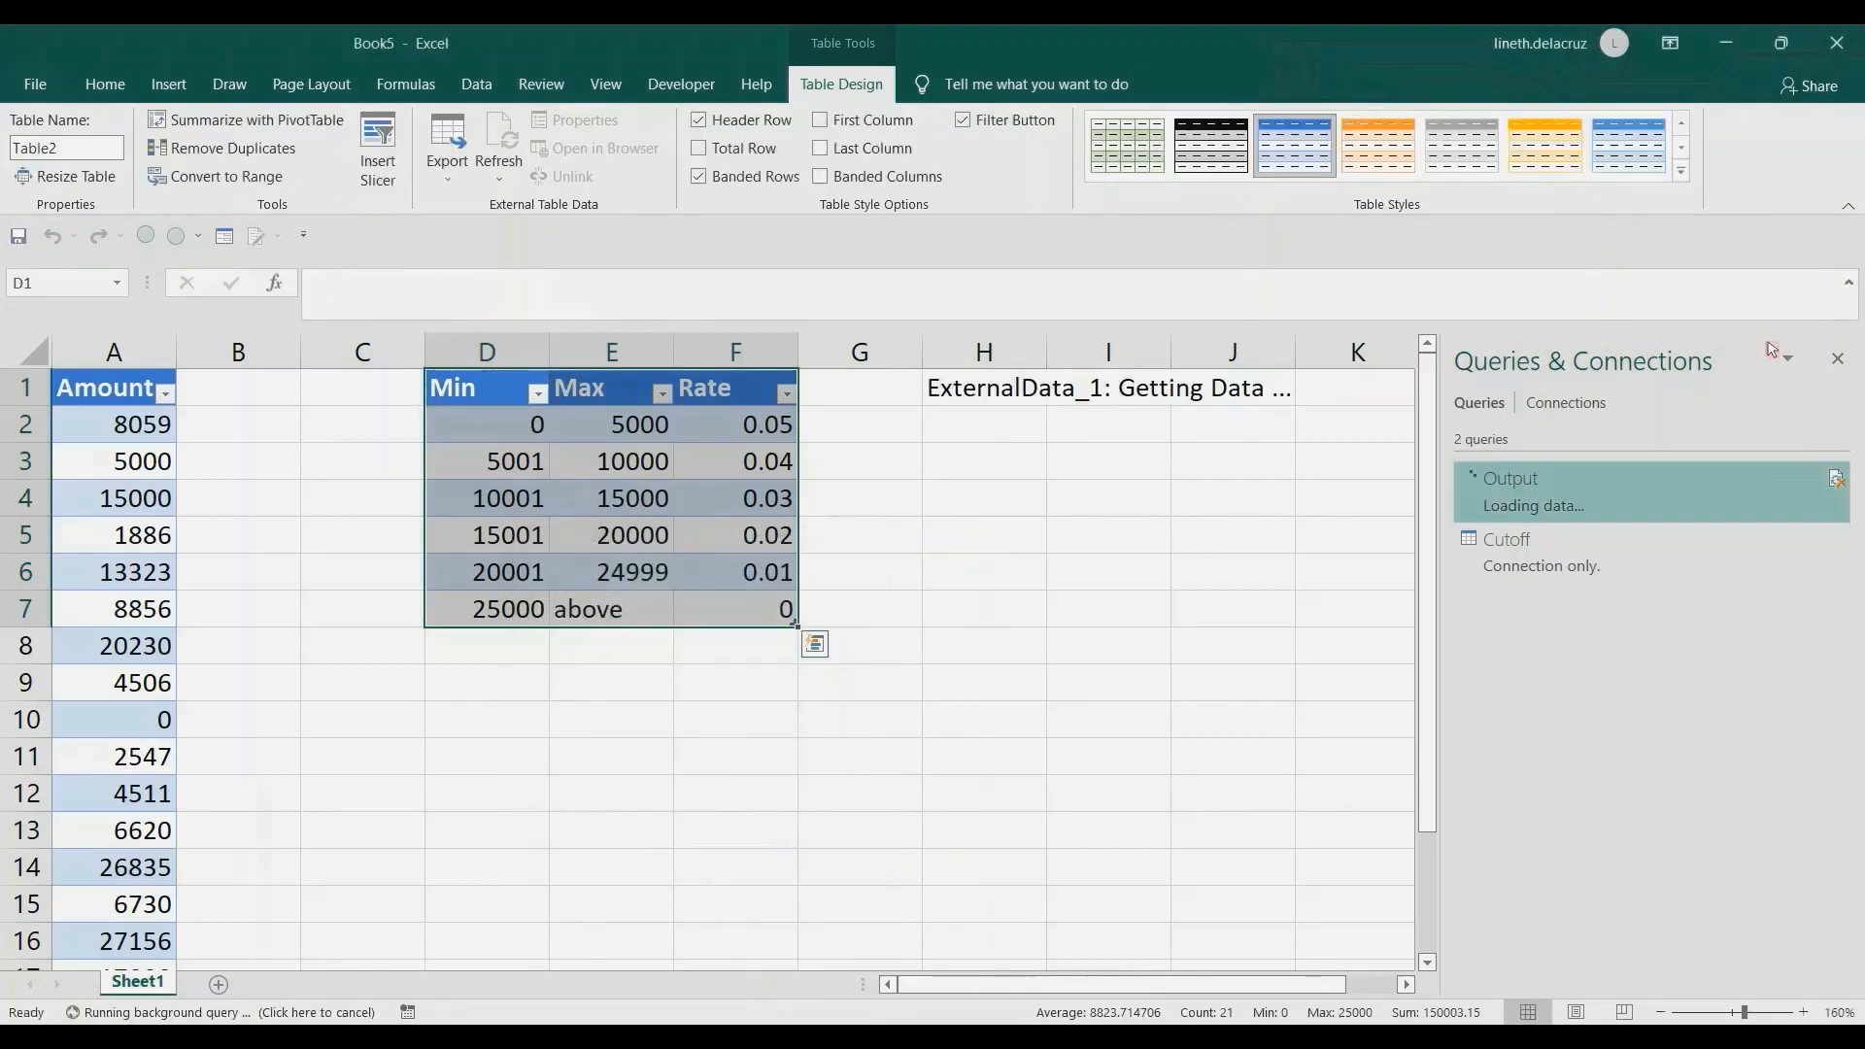
{"action": "left_click", "coordinate": [1836, 358]}
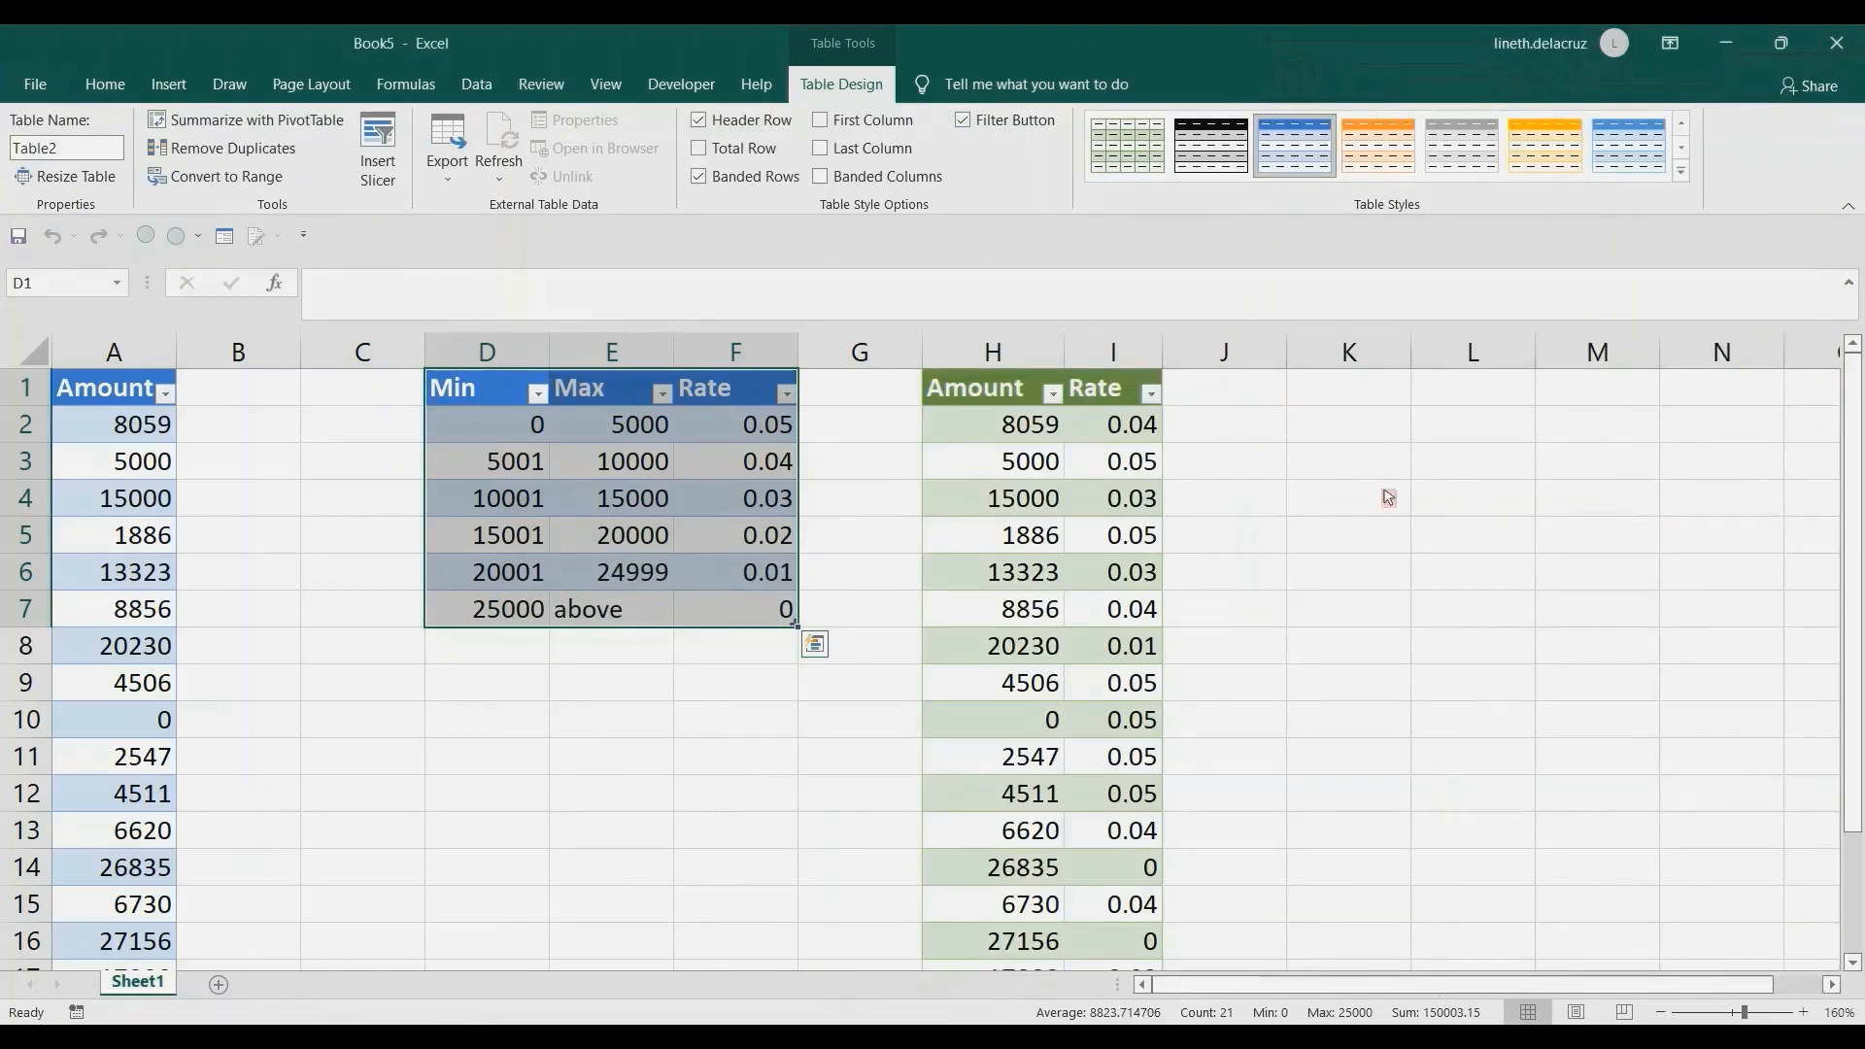
{"action": "left_click", "coordinate": [1350, 424]}
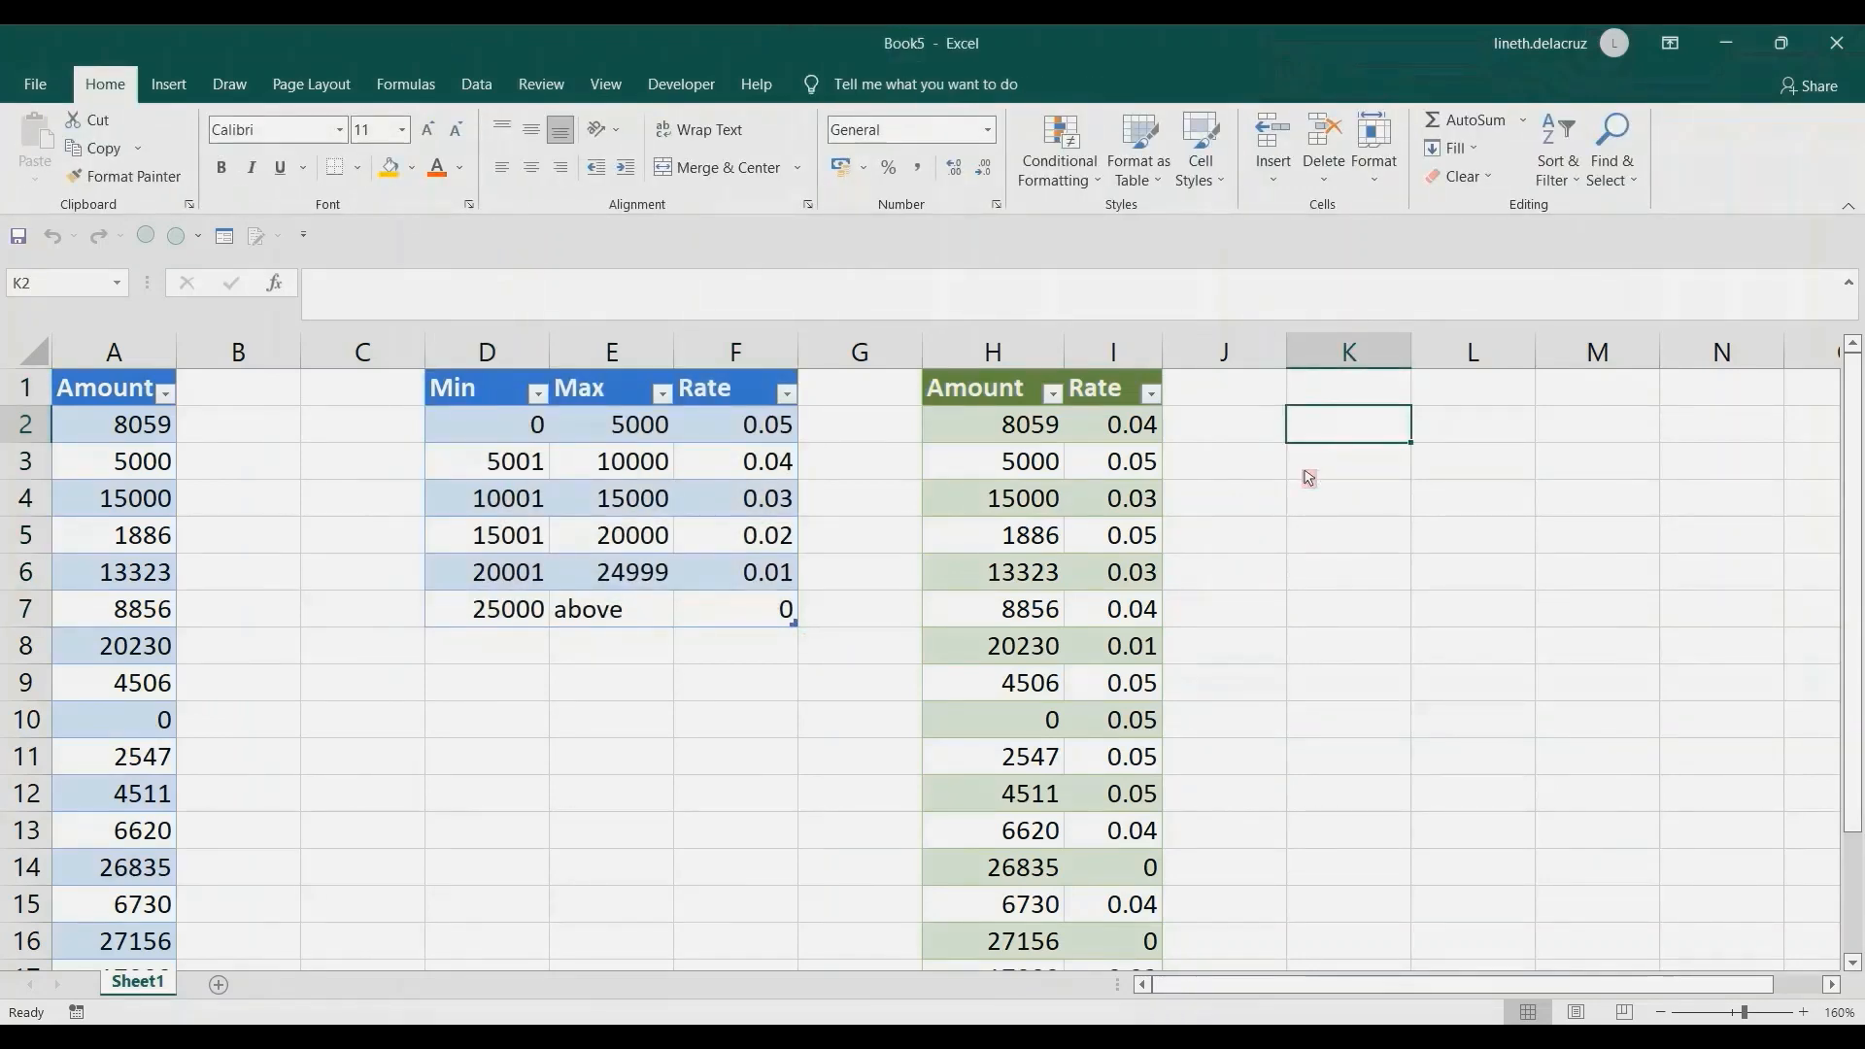
{"action": "type", "text": "=vlookup("}
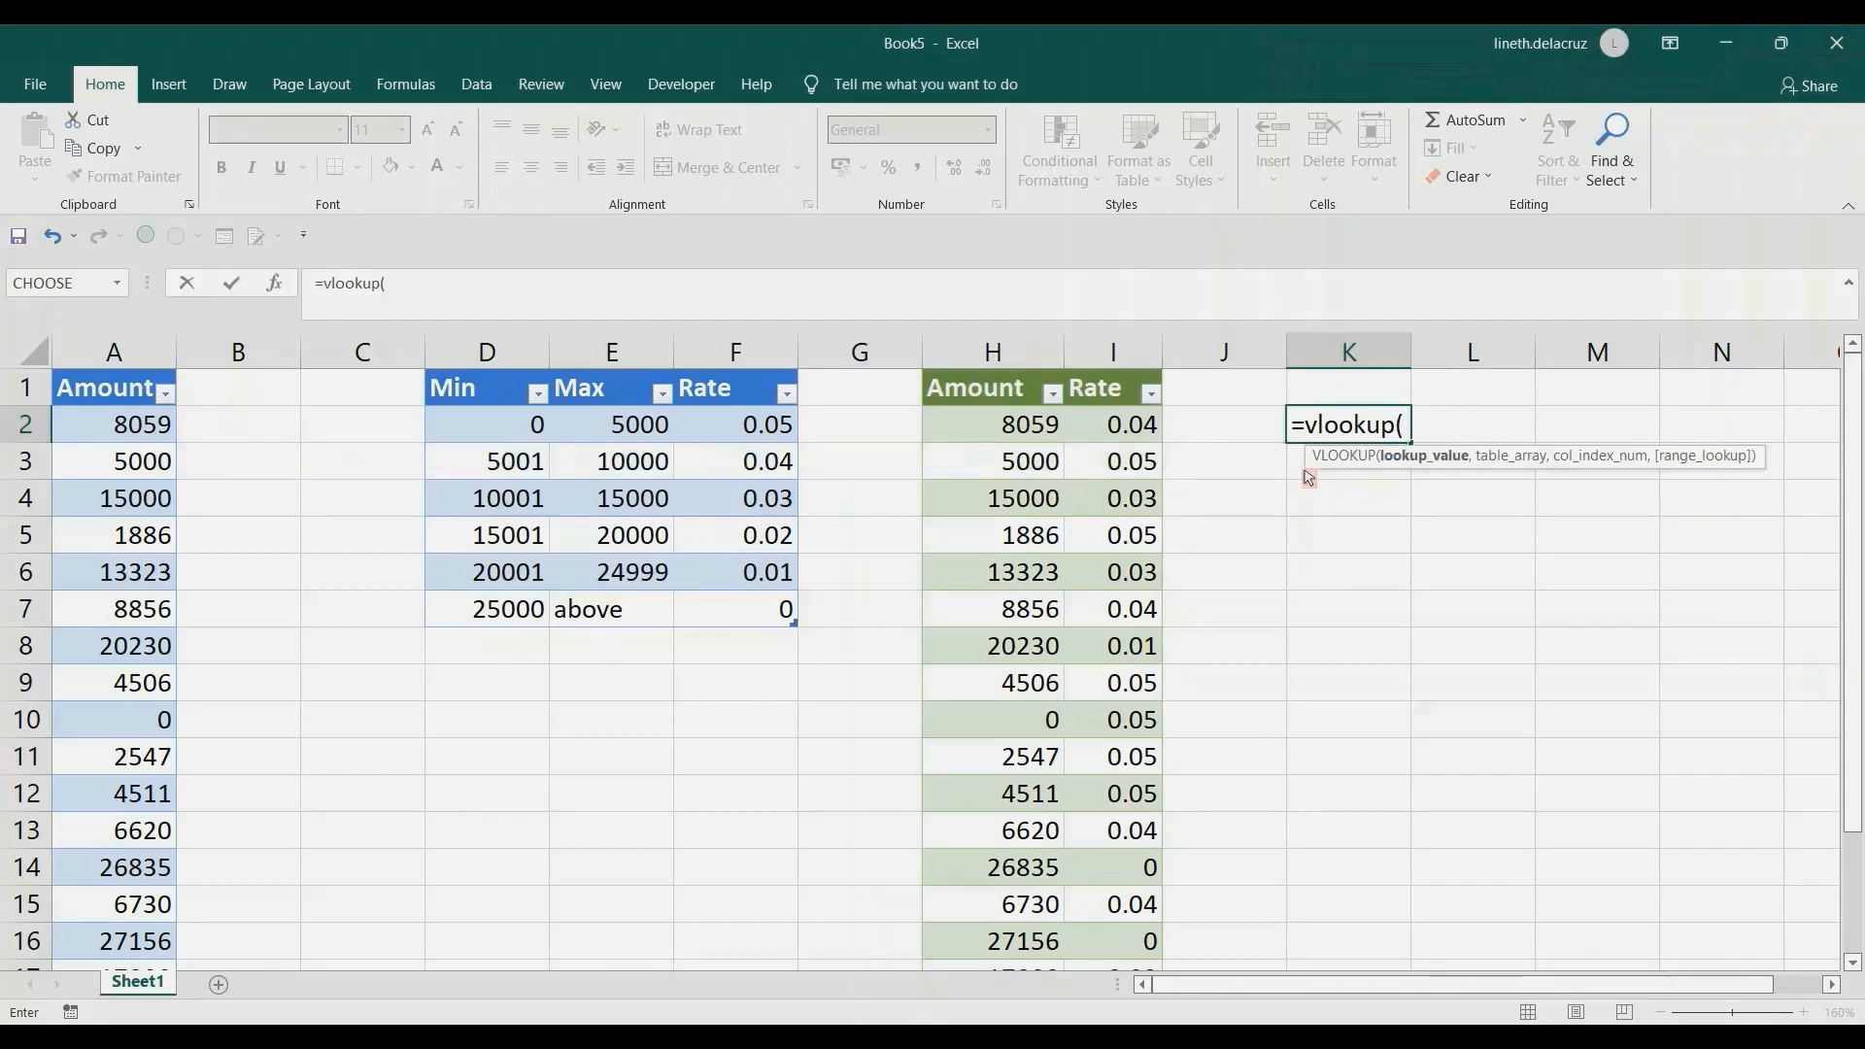
{"action": "left_click", "coordinate": [993, 425]}
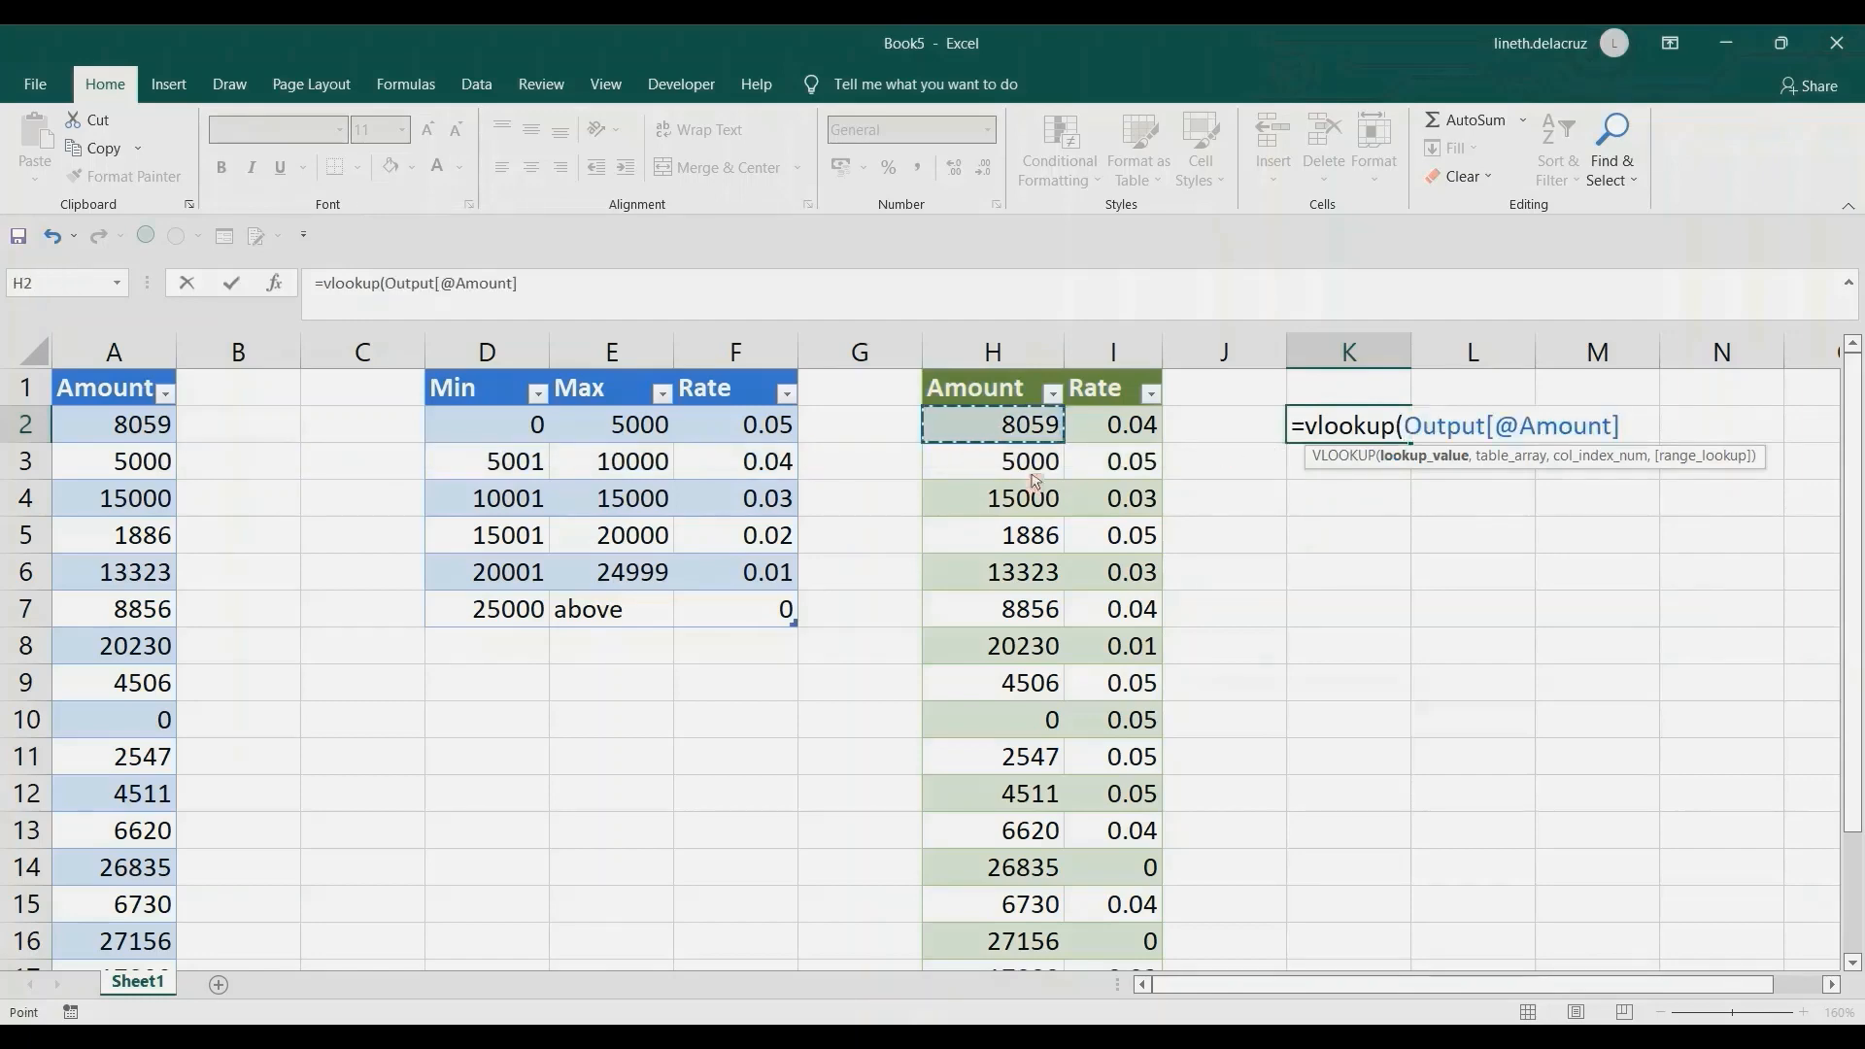
{"action": "type", "text": ","}
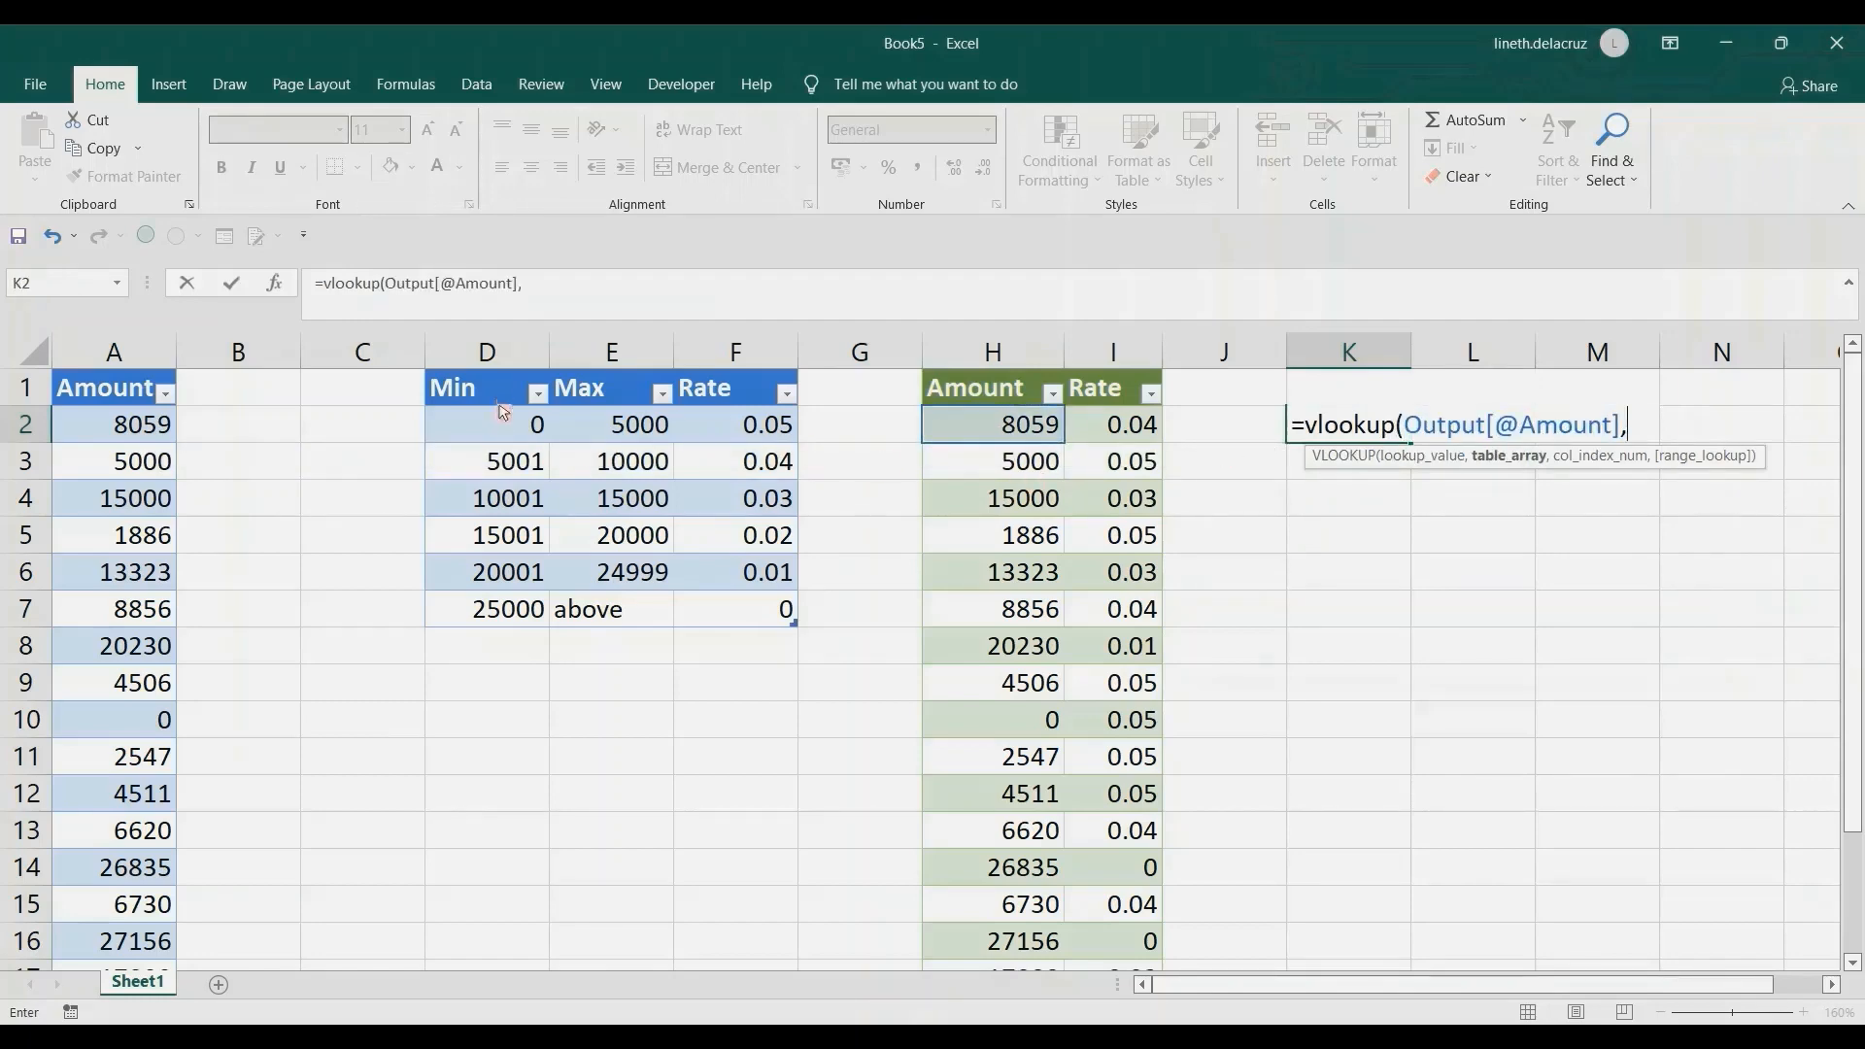
{"action": "left_click", "coordinate": [532, 427]}
{"action": "left_click_drag", "start_coordinate": [532, 427], "coordinate": [767, 615]}
{"action": "type", "text": ","}
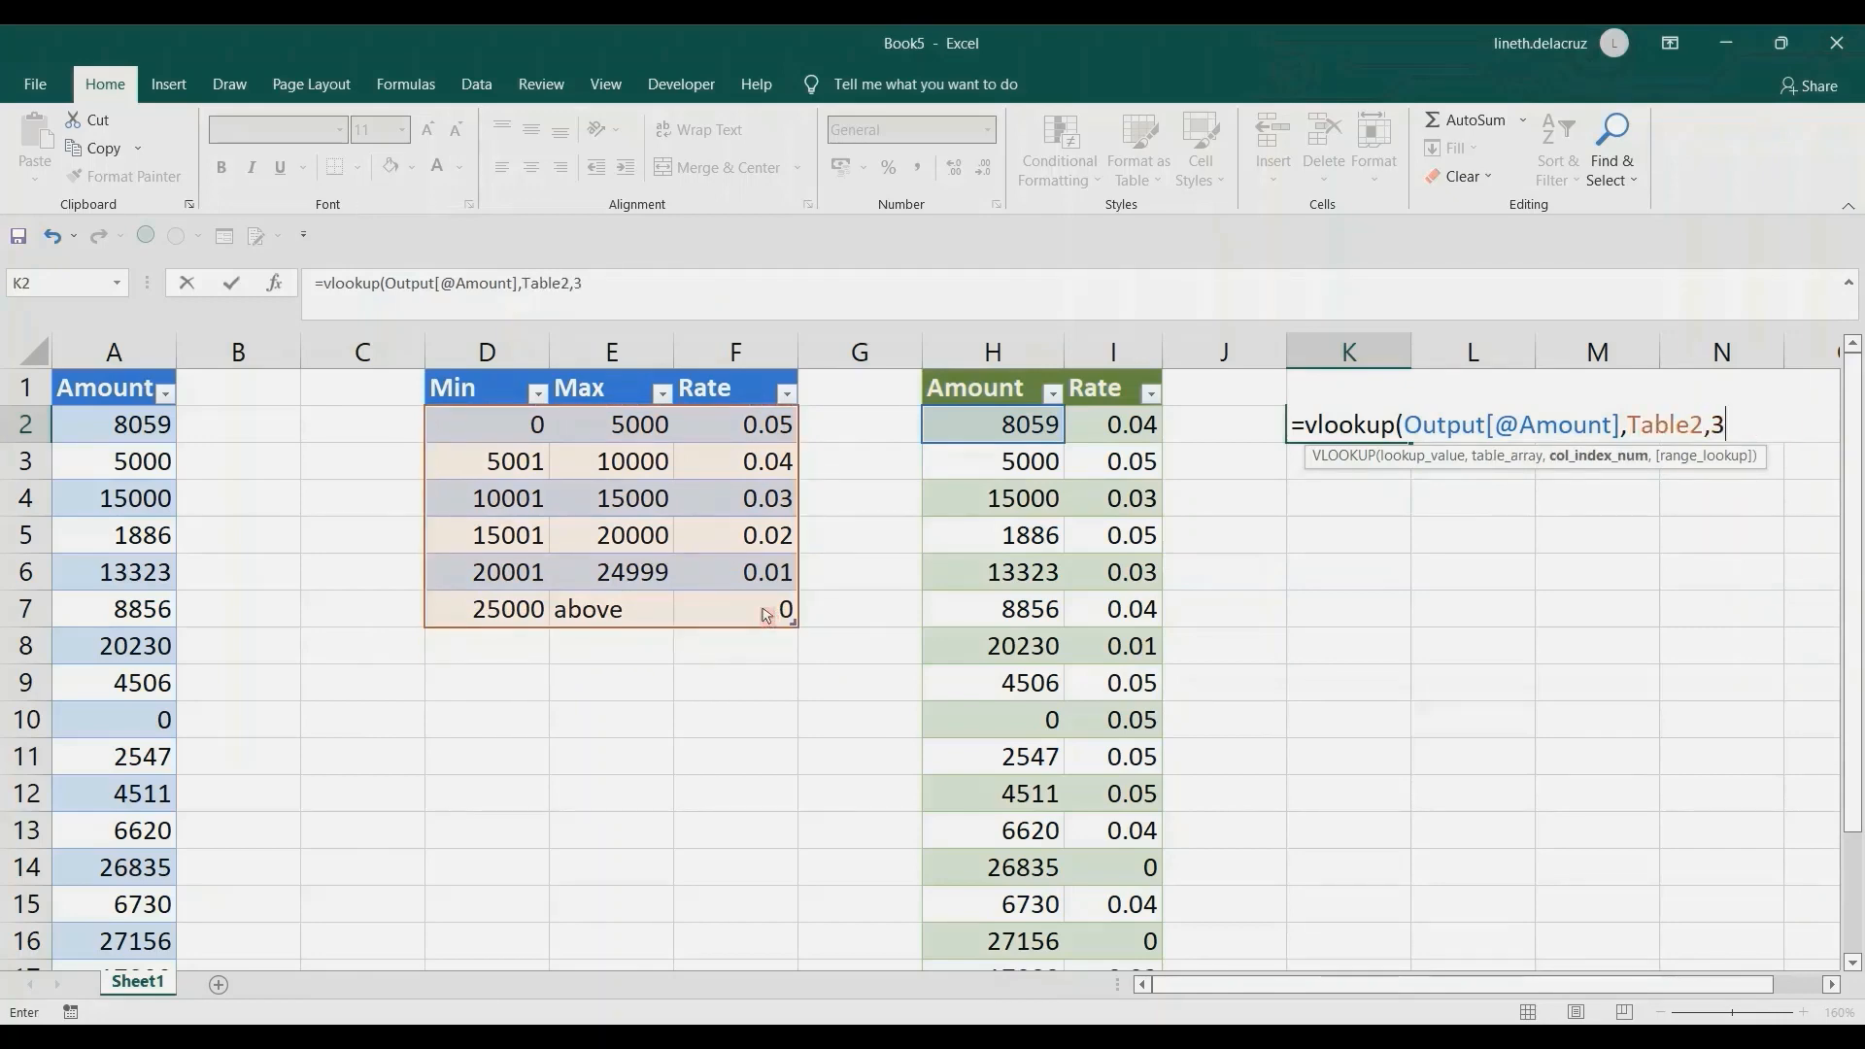
{"action": "type", "text": "3,tr"}
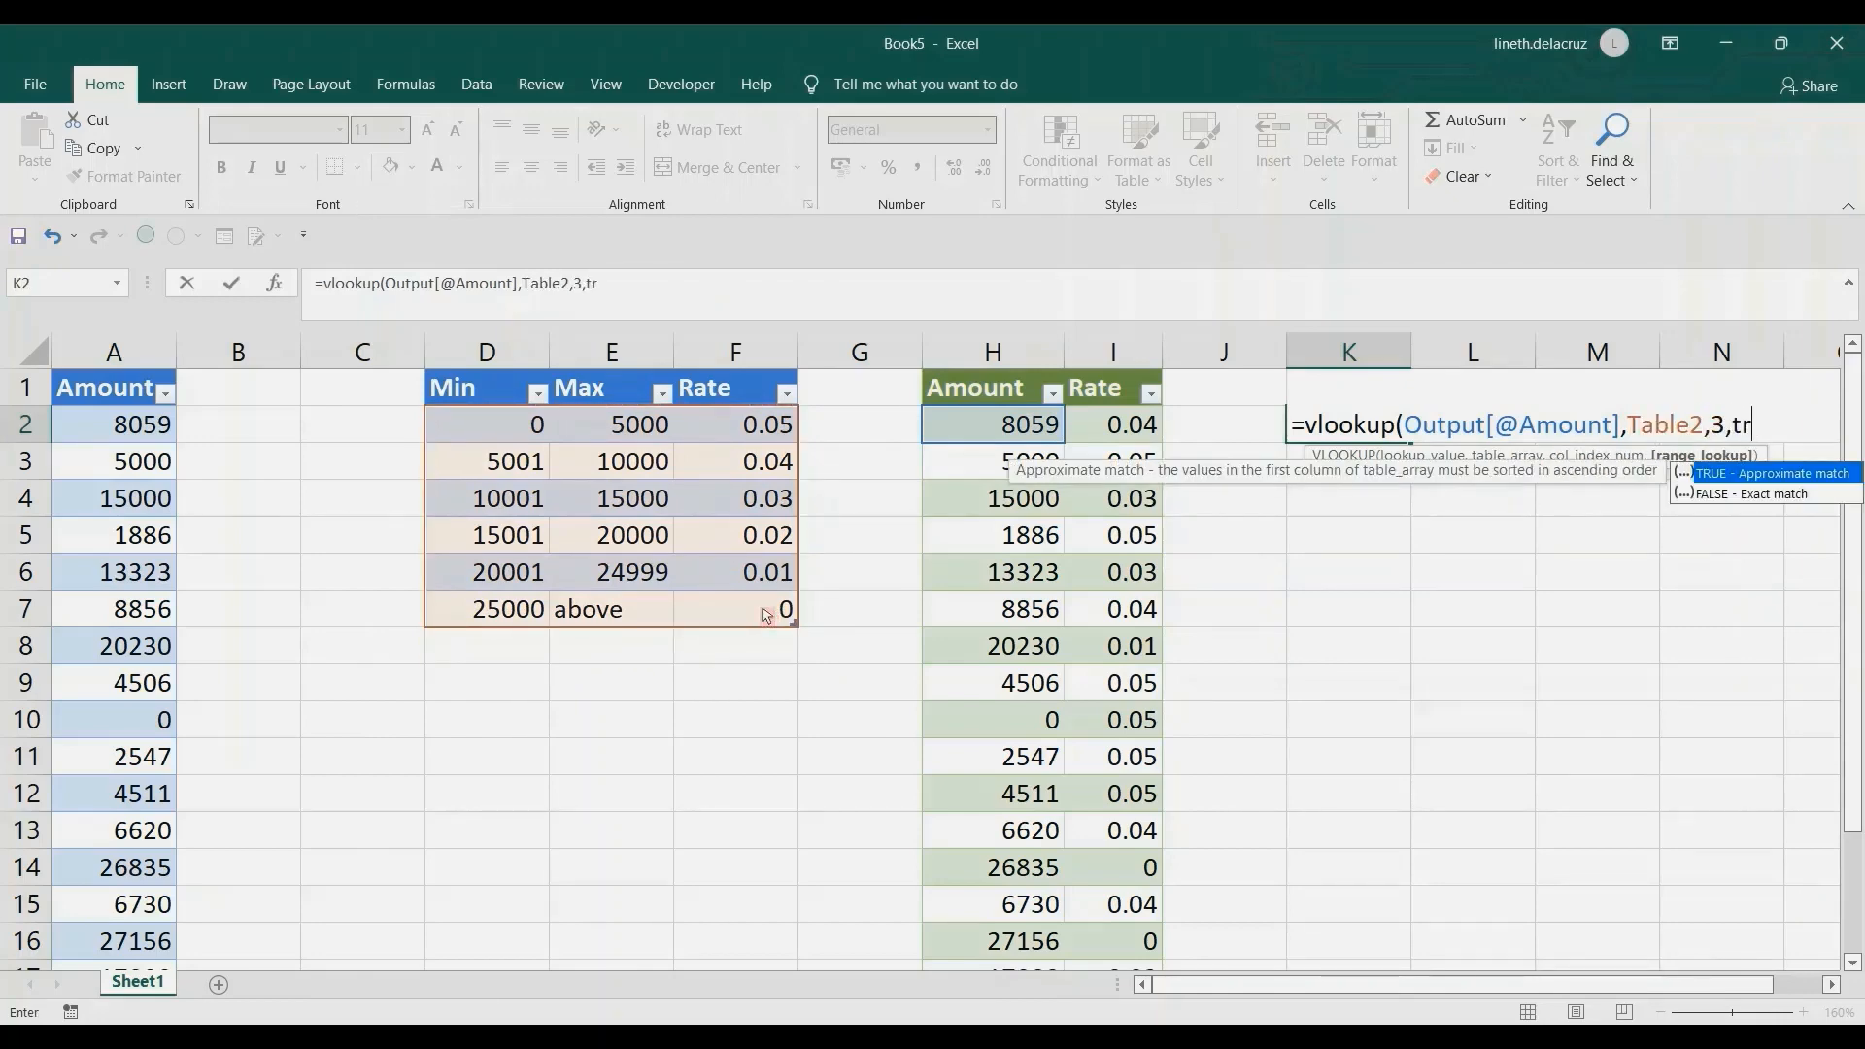
{"action": "type", "text": "ue)"}
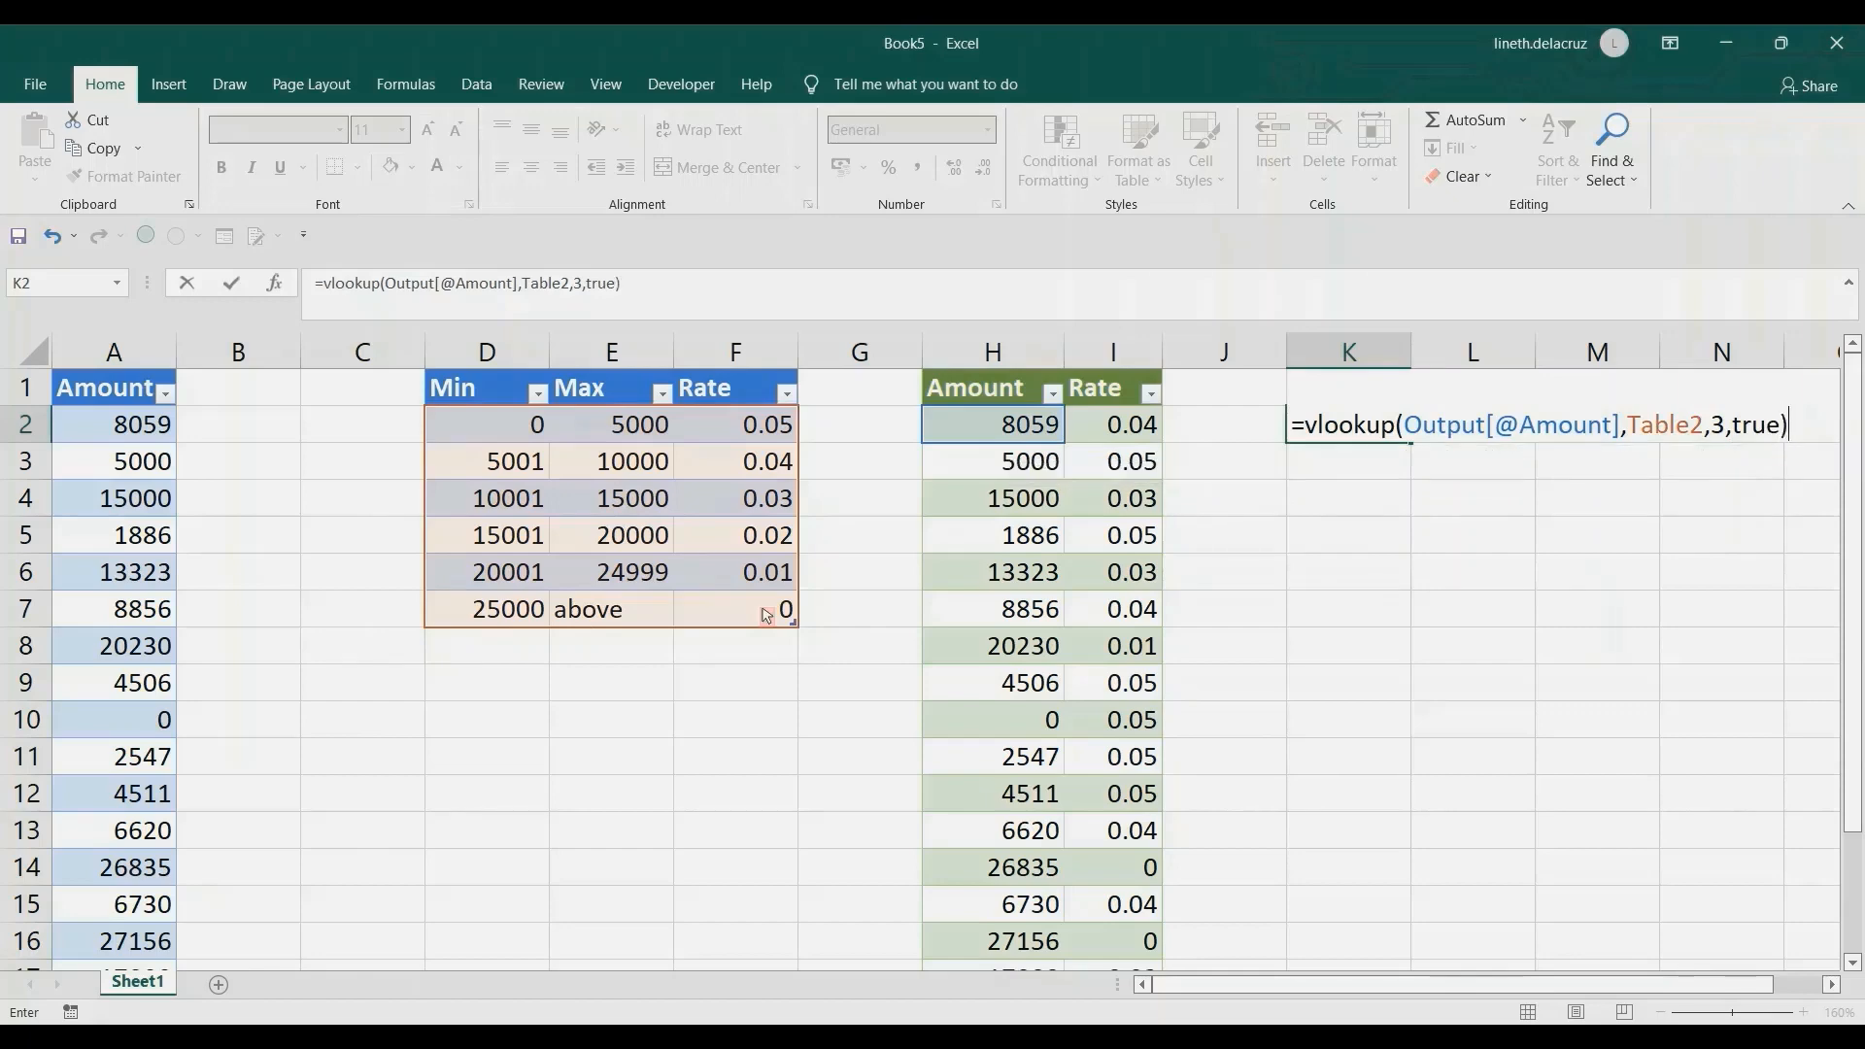
{"action": "key", "text": "Return"}
Step: Copy the VLOOKUP formula from K2 down to K3:K19
{"action": "key", "text": "Up"}
{"action": "key", "text": "ctrl+c"}
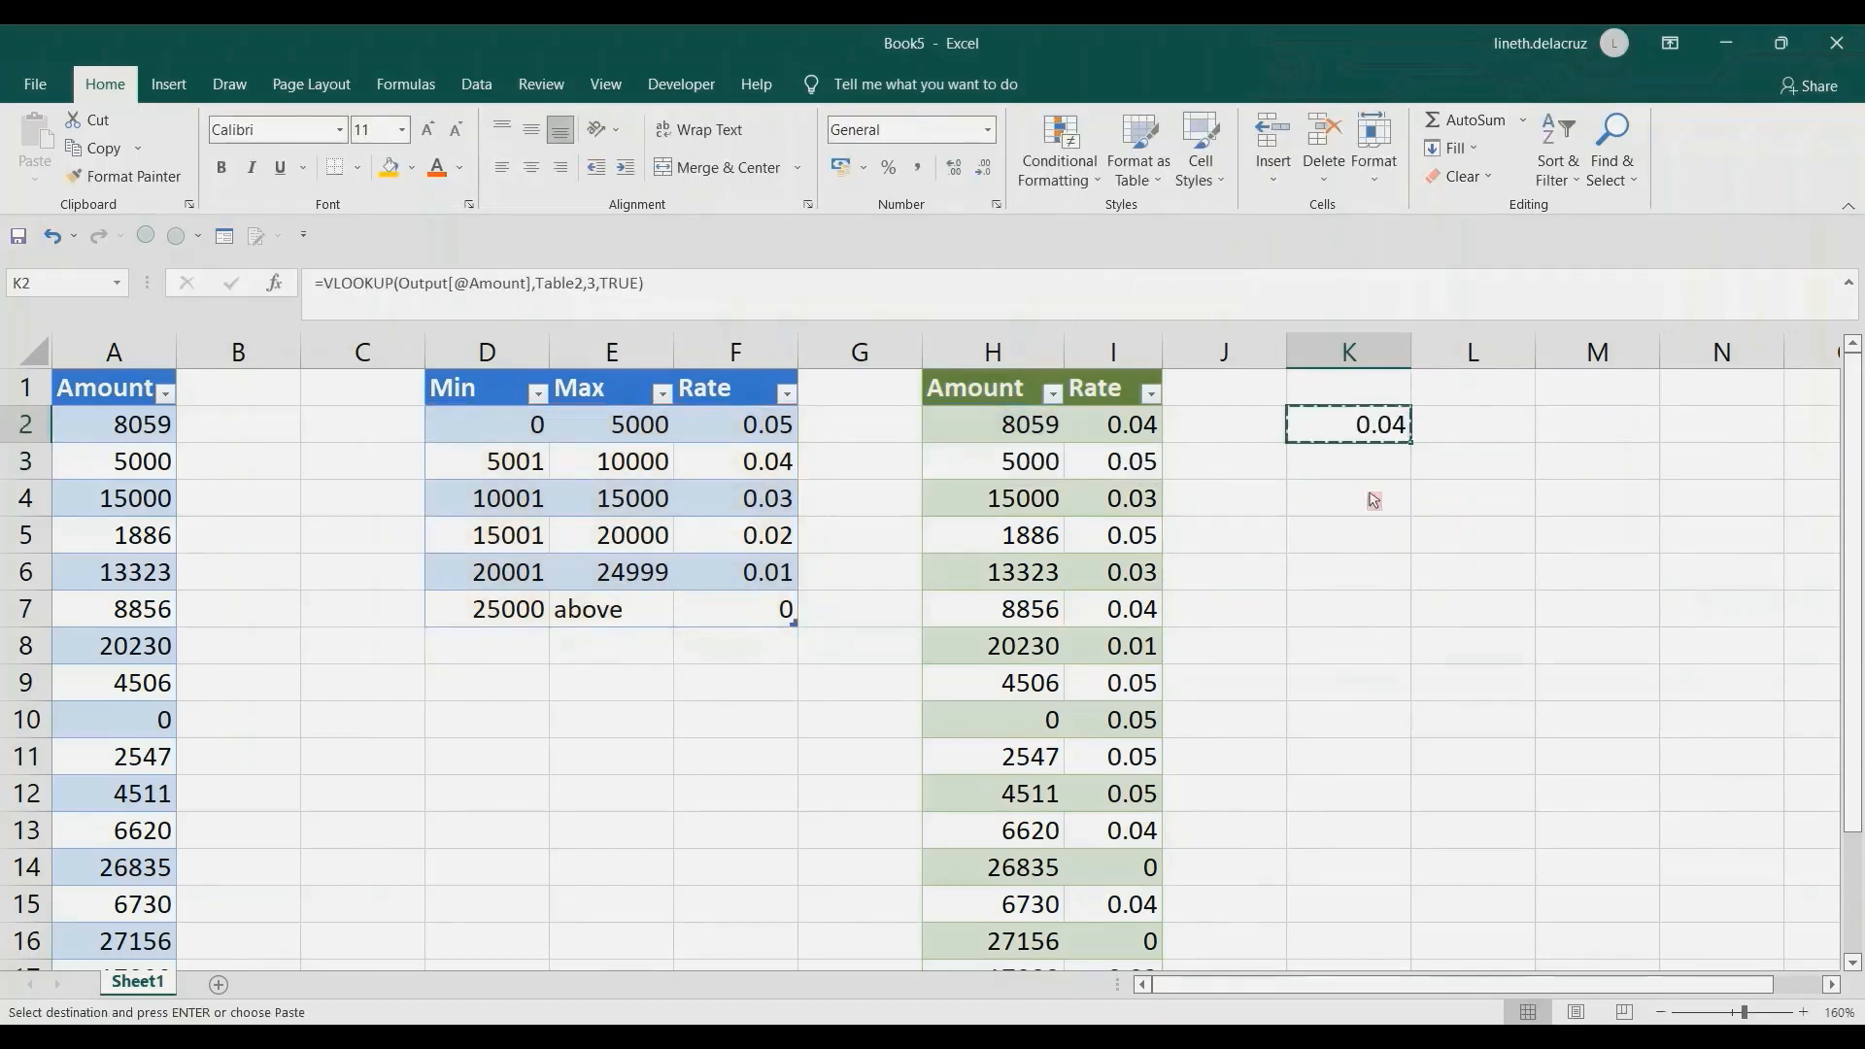
{"action": "key", "text": "Down"}
{"action": "scroll", "coordinate": [1335, 874], "scroll_direction": "down", "scroll_amount": 2}
{"action": "left_click", "coordinate": [1345, 841], "text": "shift"}
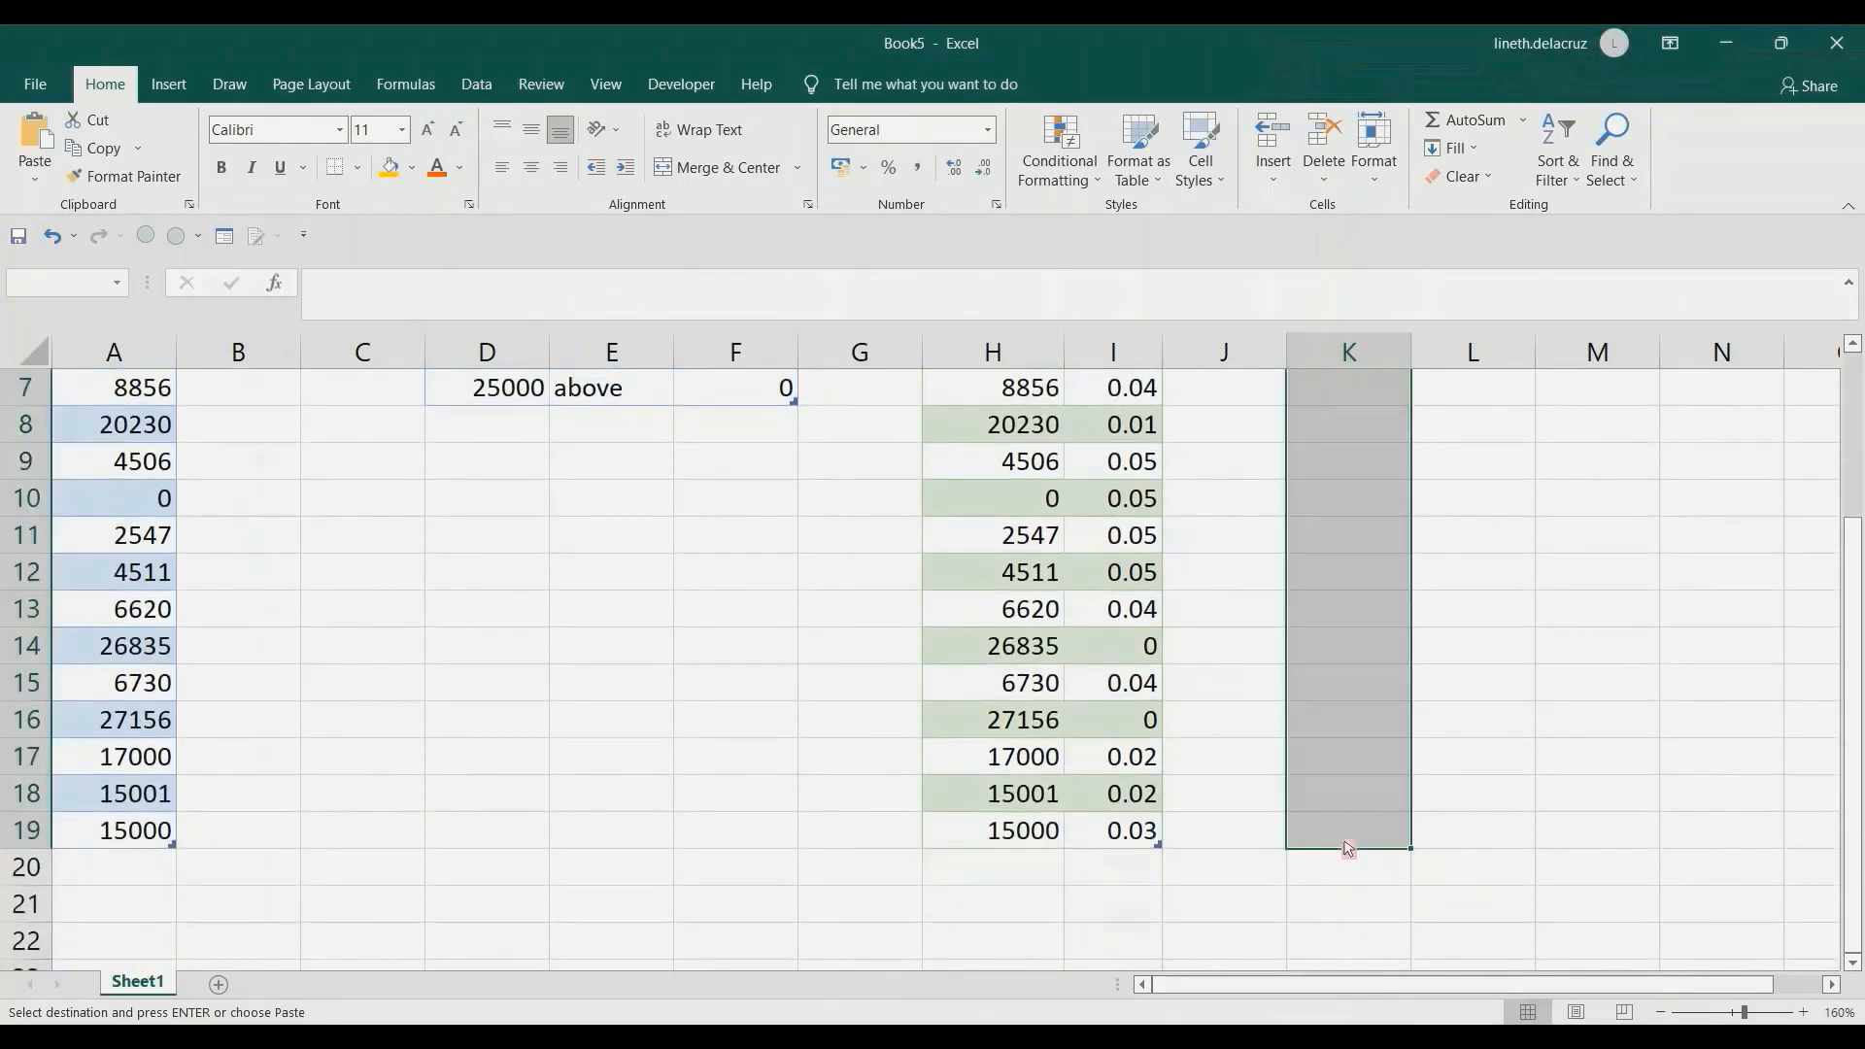
{"action": "key", "text": "ctrl+v"}
{"action": "scroll", "coordinate": [1415, 757], "scroll_direction": "up", "scroll_amount": 2}
{"action": "left_click", "coordinate": [1466, 434]}
{"action": "type", "text": "="}
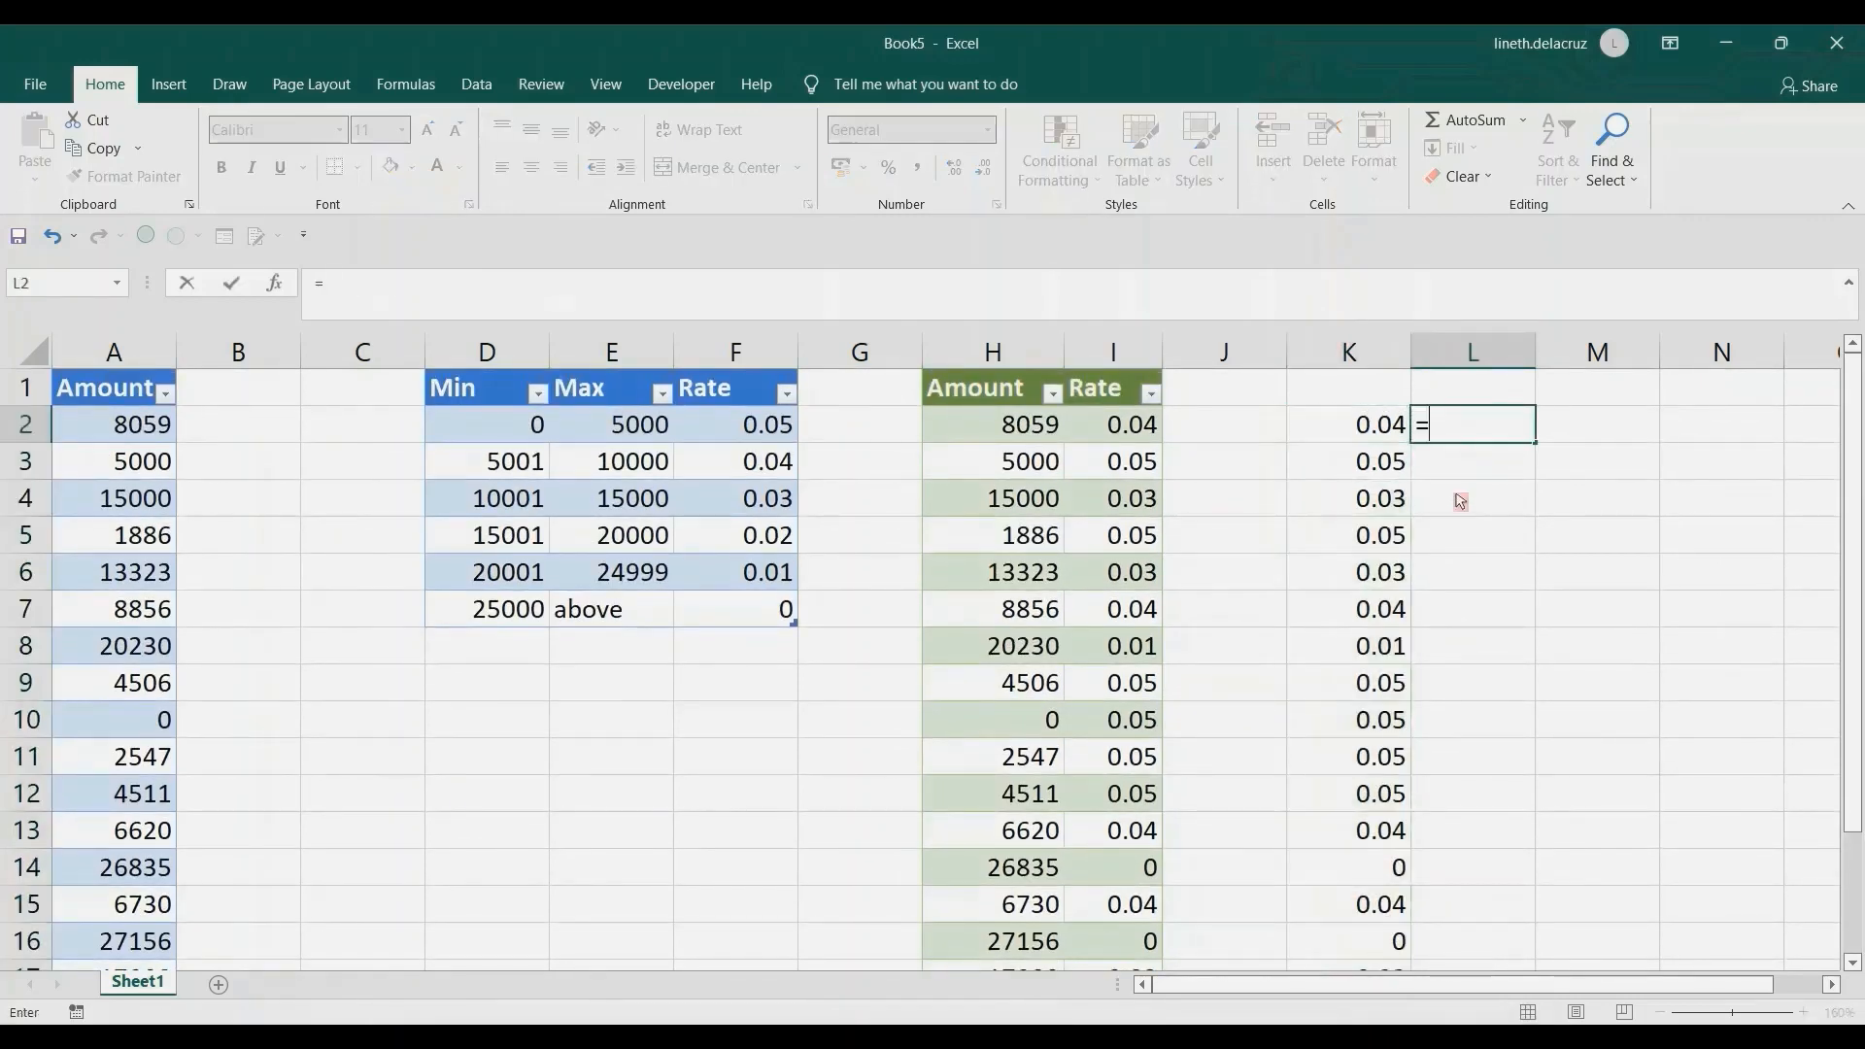
{"action": "key", "text": "Left"}
{"action": "type", "text": "-"}
{"action": "key", "text": "Left"}
{"action": "key", "text": "Left"}
{"action": "key", "text": "Left"}
{"action": "key", "text": "Return"}
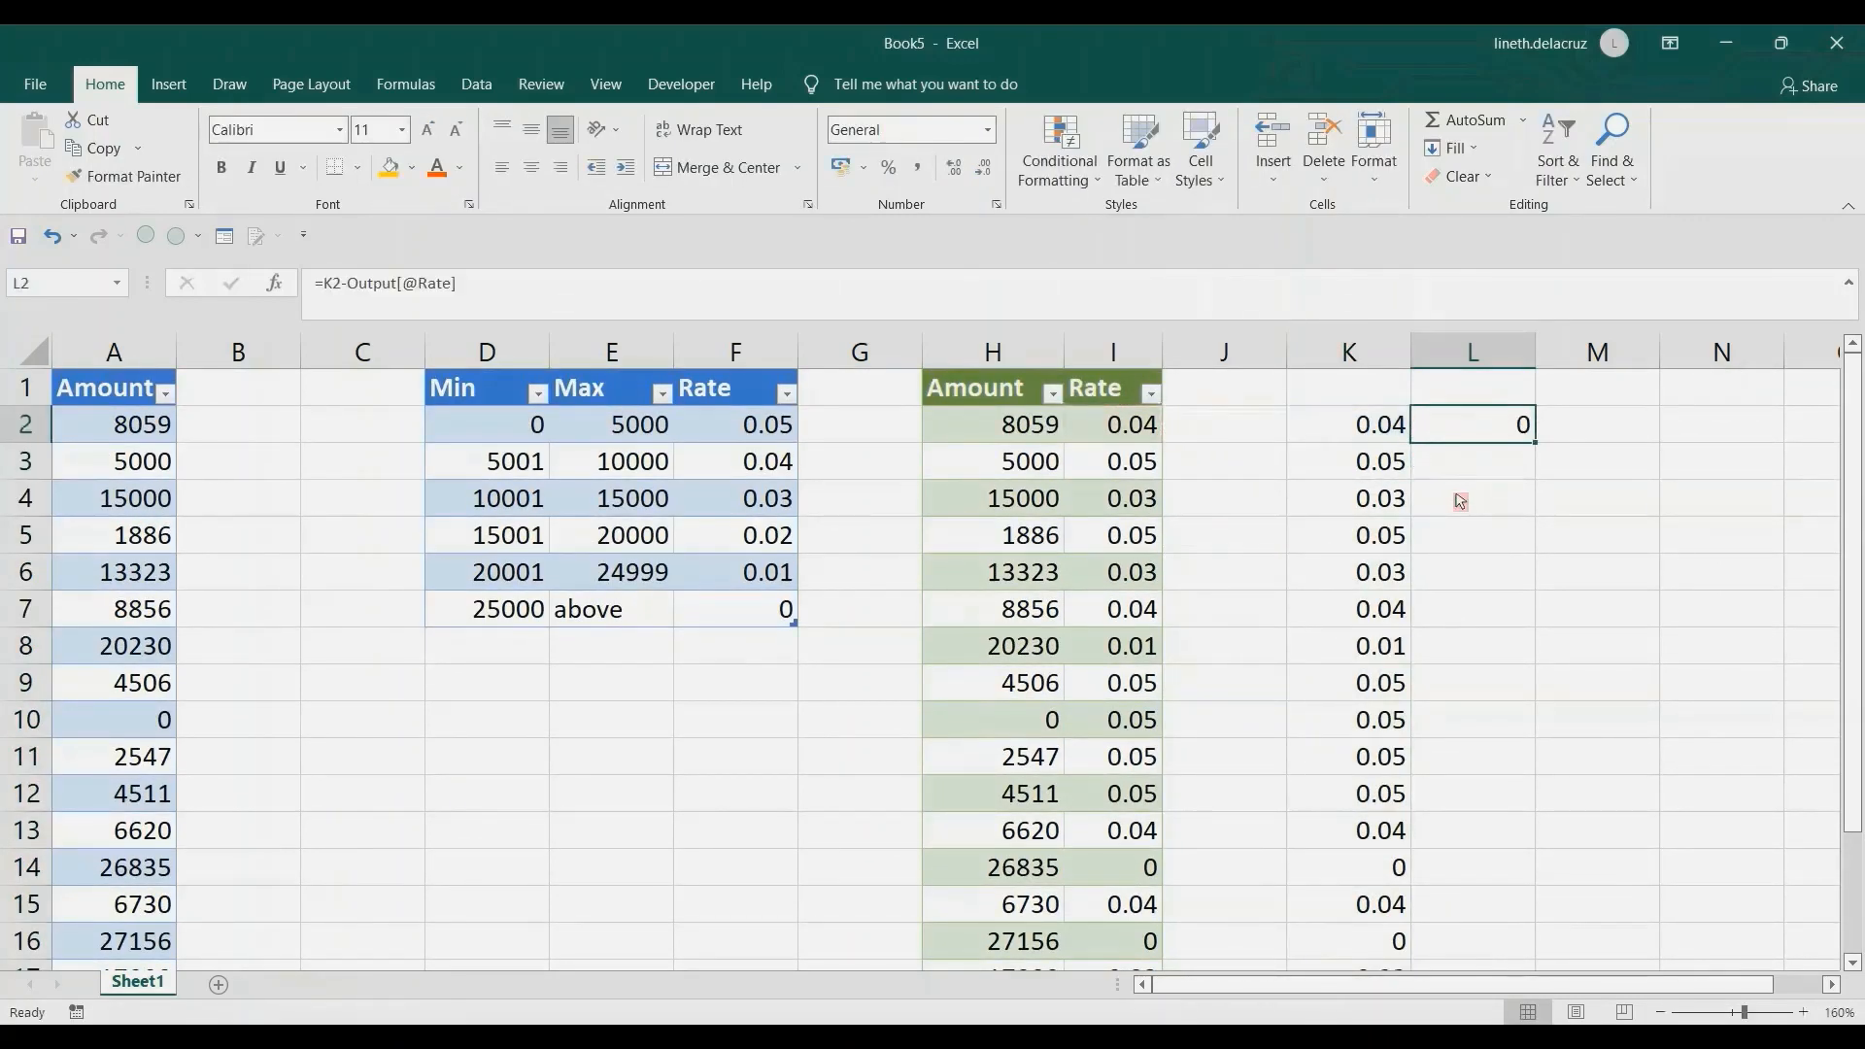
Step: Copy the difference formula from L2 down to L3:L19 and check the differences for all rows
{"action": "scroll", "coordinate": [1447, 501], "scroll_direction": "down", "scroll_amount": 2}
{"action": "left_click", "coordinate": [1454, 827], "text": "shift"}
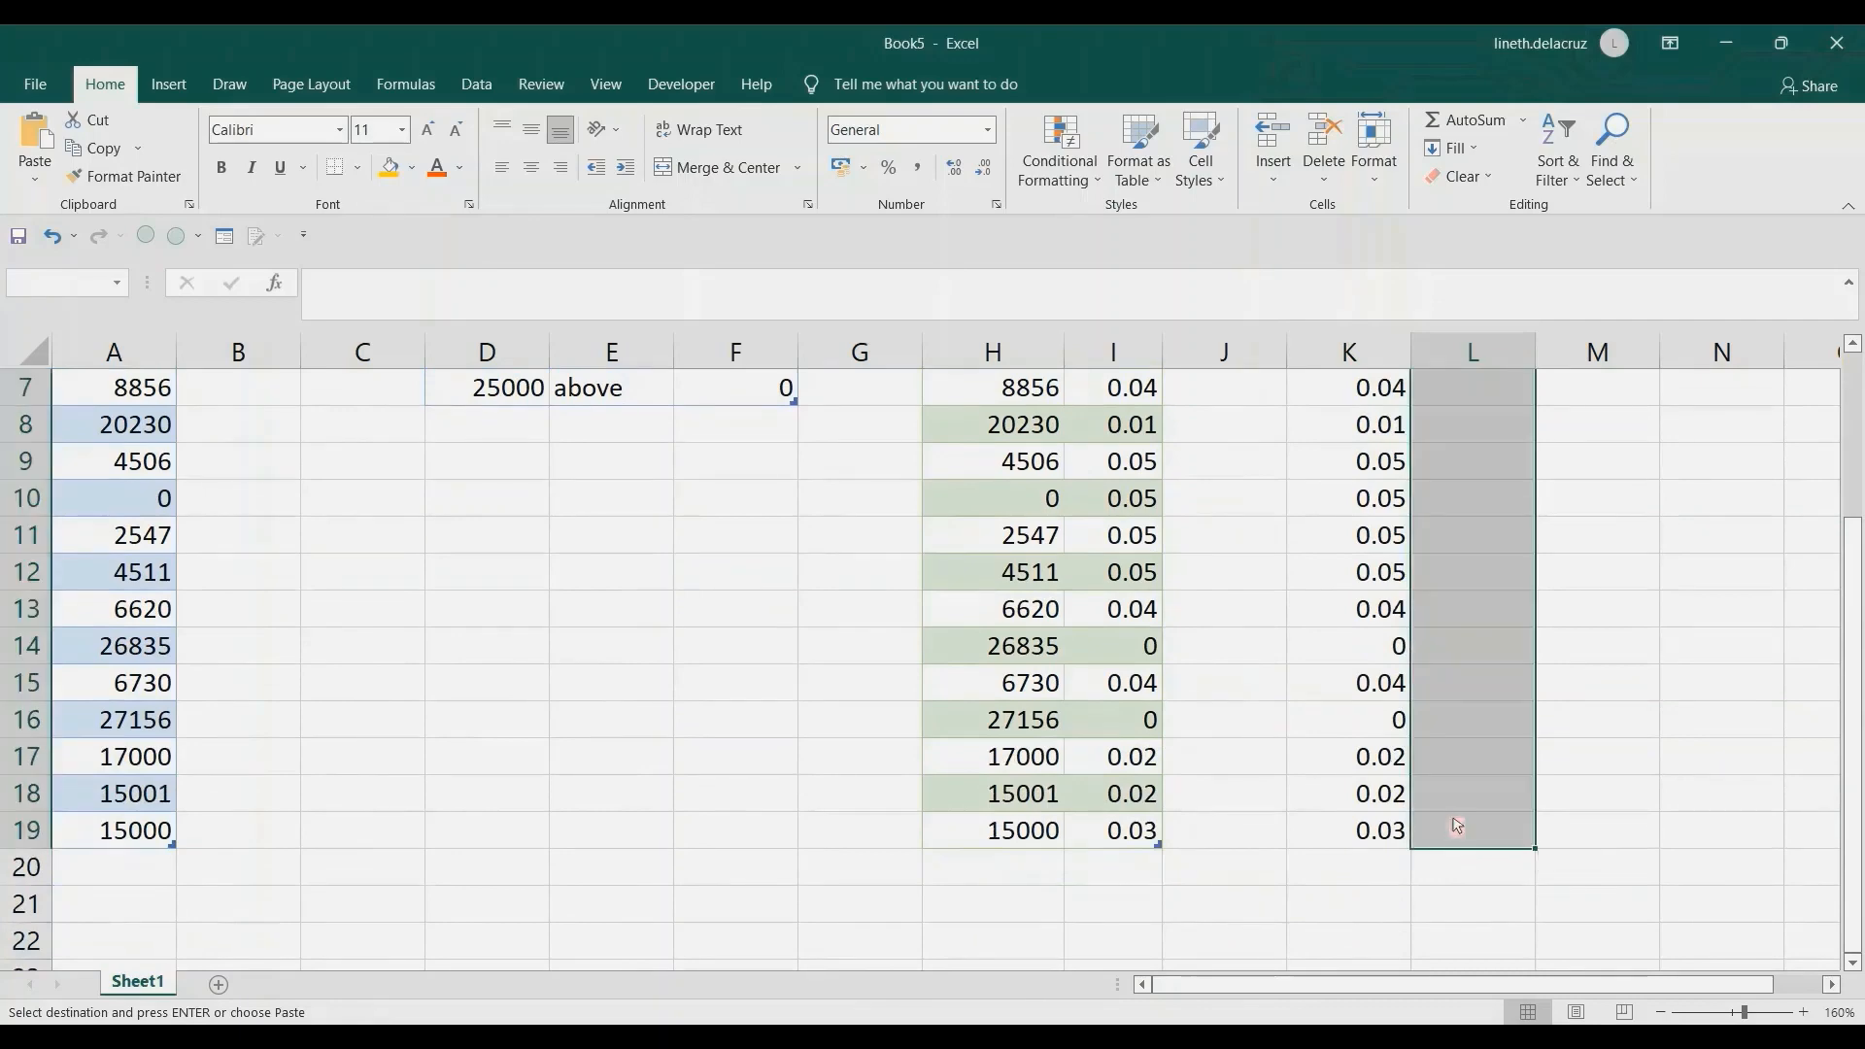
{"action": "key", "text": "ctrl+v"}
{"action": "scroll", "coordinate": [1453, 826], "scroll_direction": "up", "scroll_amount": 2}
{"action": "scroll", "coordinate": [1454, 808], "scroll_direction": "down", "scroll_amount": 1}
{"action": "scroll", "coordinate": [1453, 807], "scroll_direction": "up", "scroll_amount": 2}
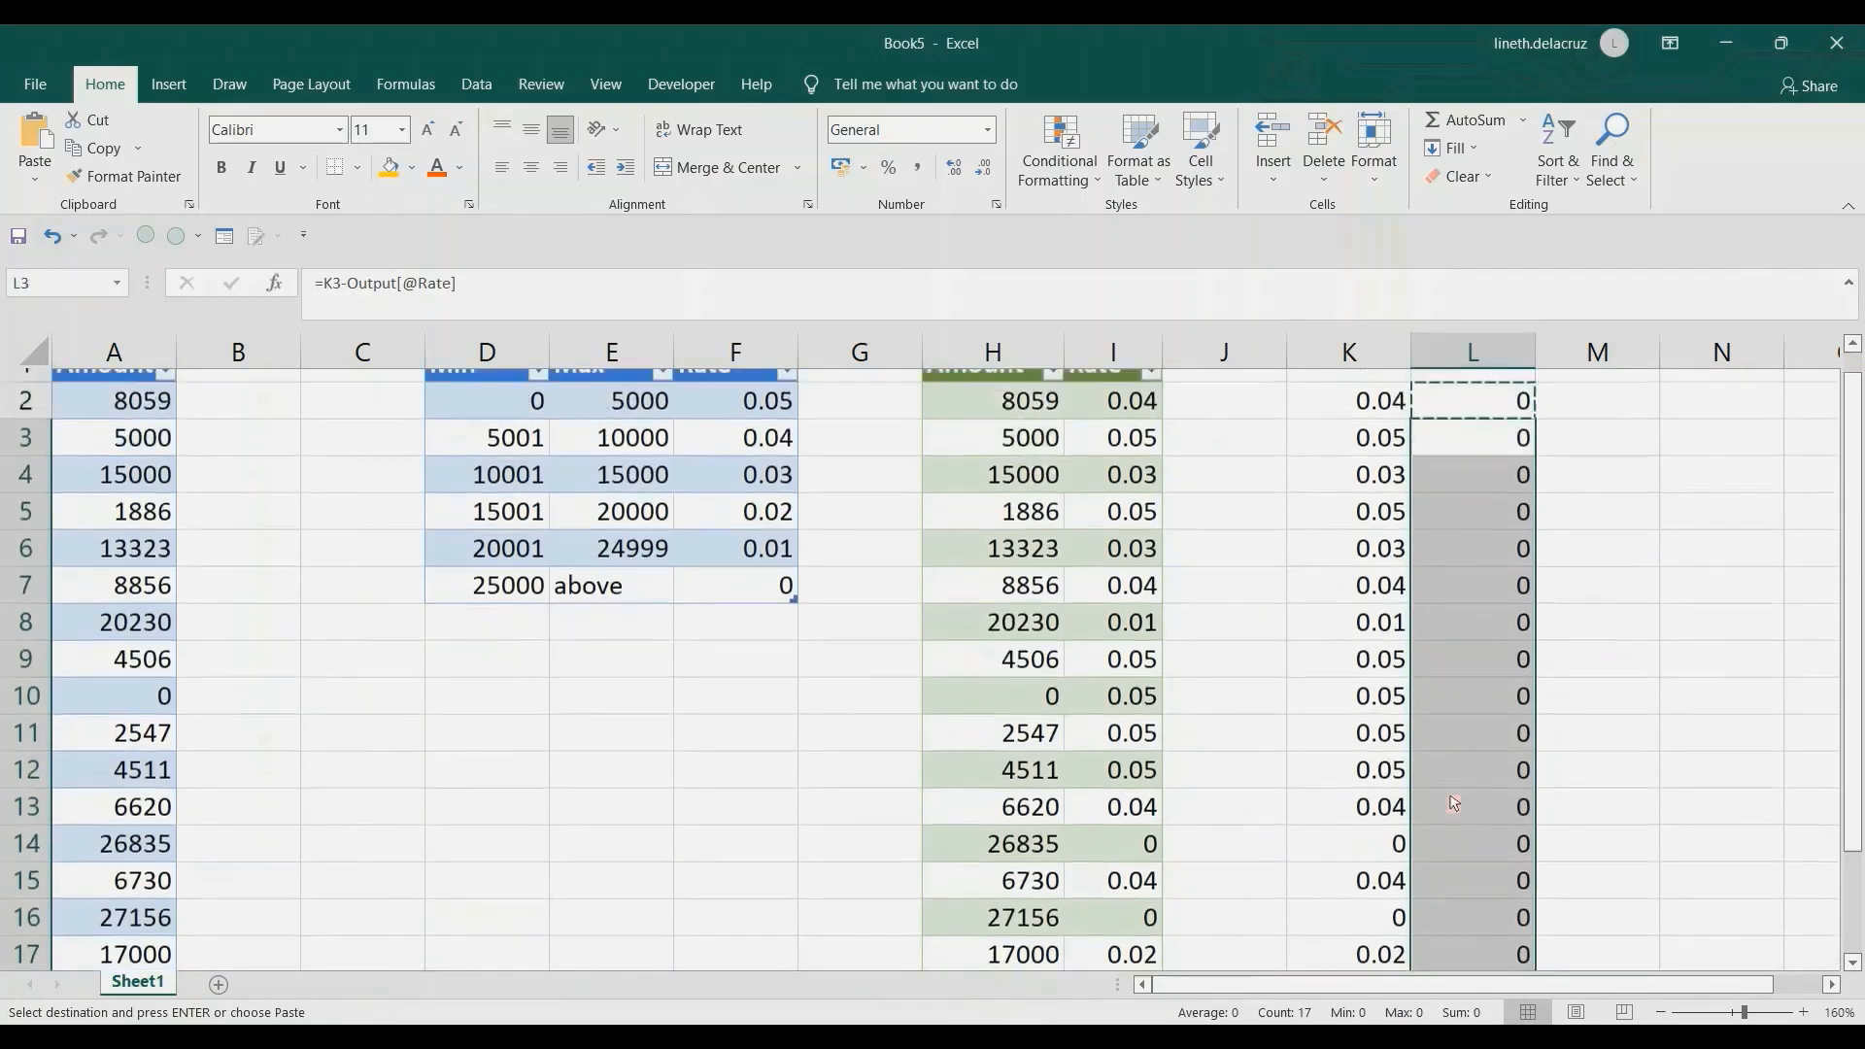
{"action": "left_click", "coordinate": [1296, 607]}
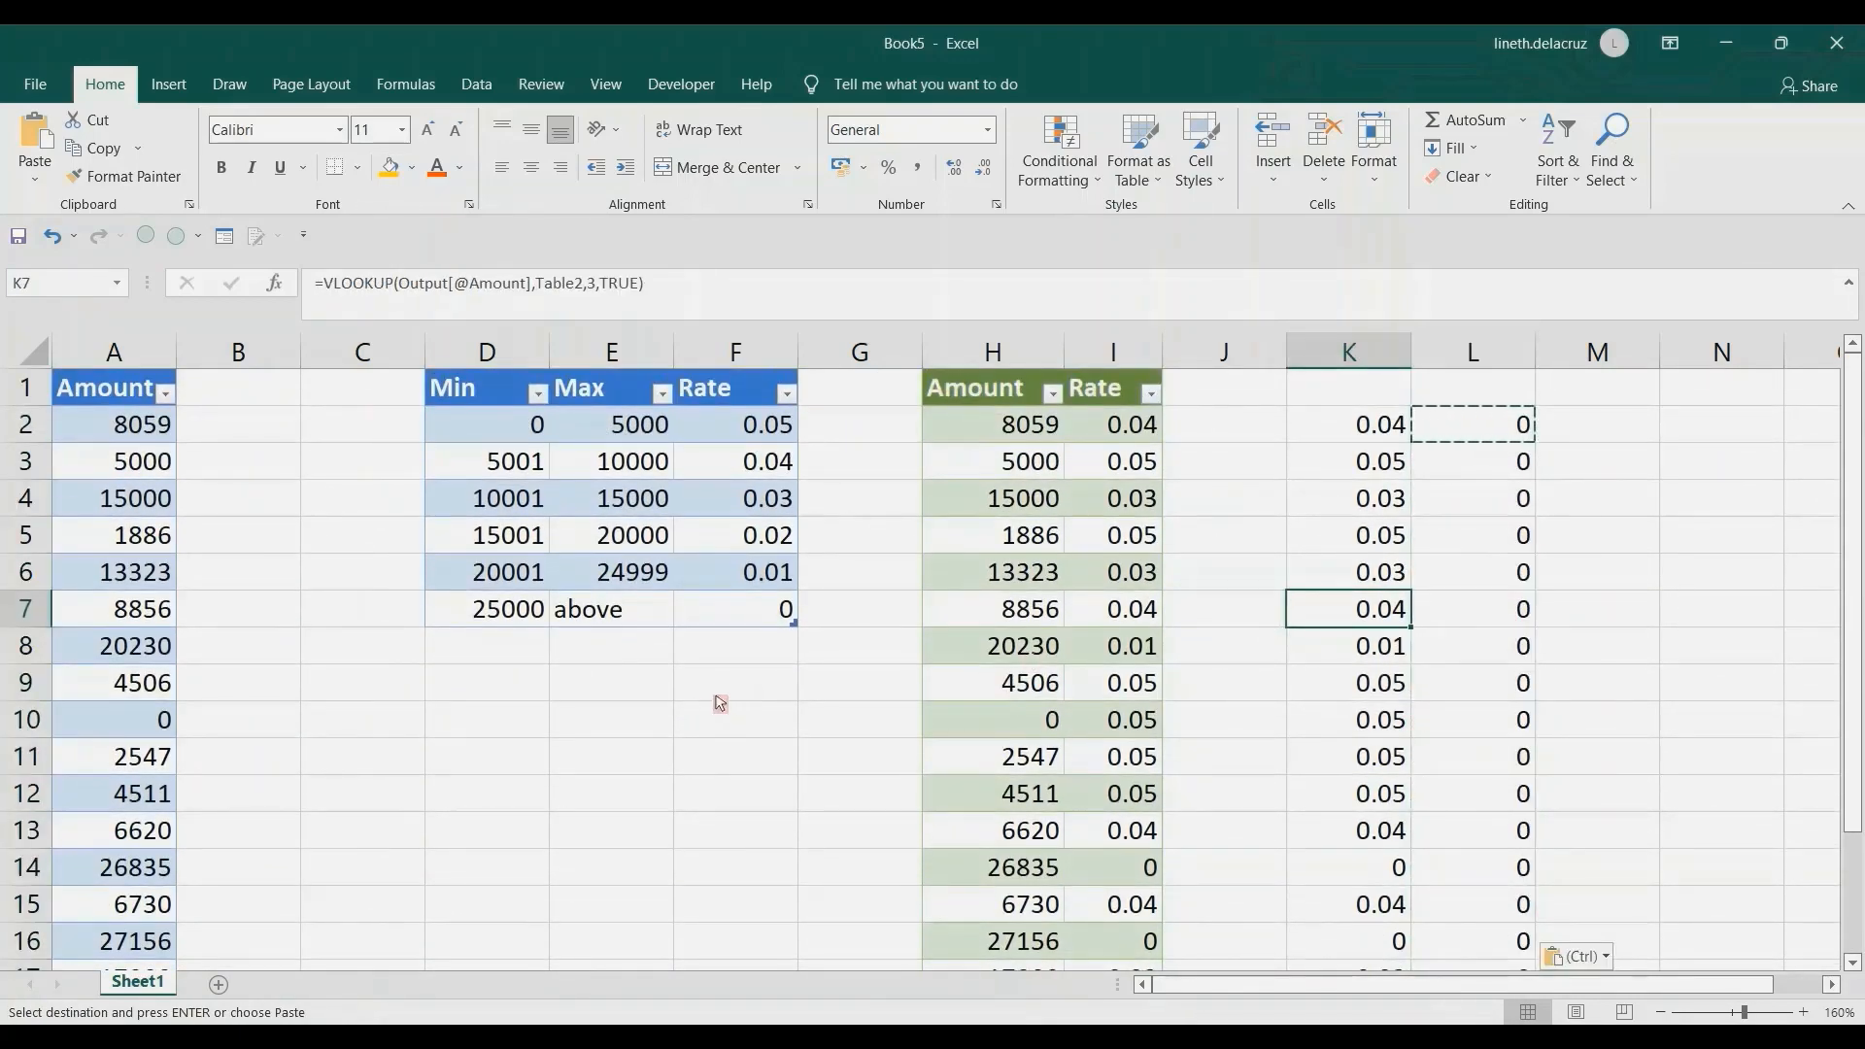
{"action": "scroll", "coordinate": [719, 701], "scroll_direction": "down", "scroll_amount": 2}
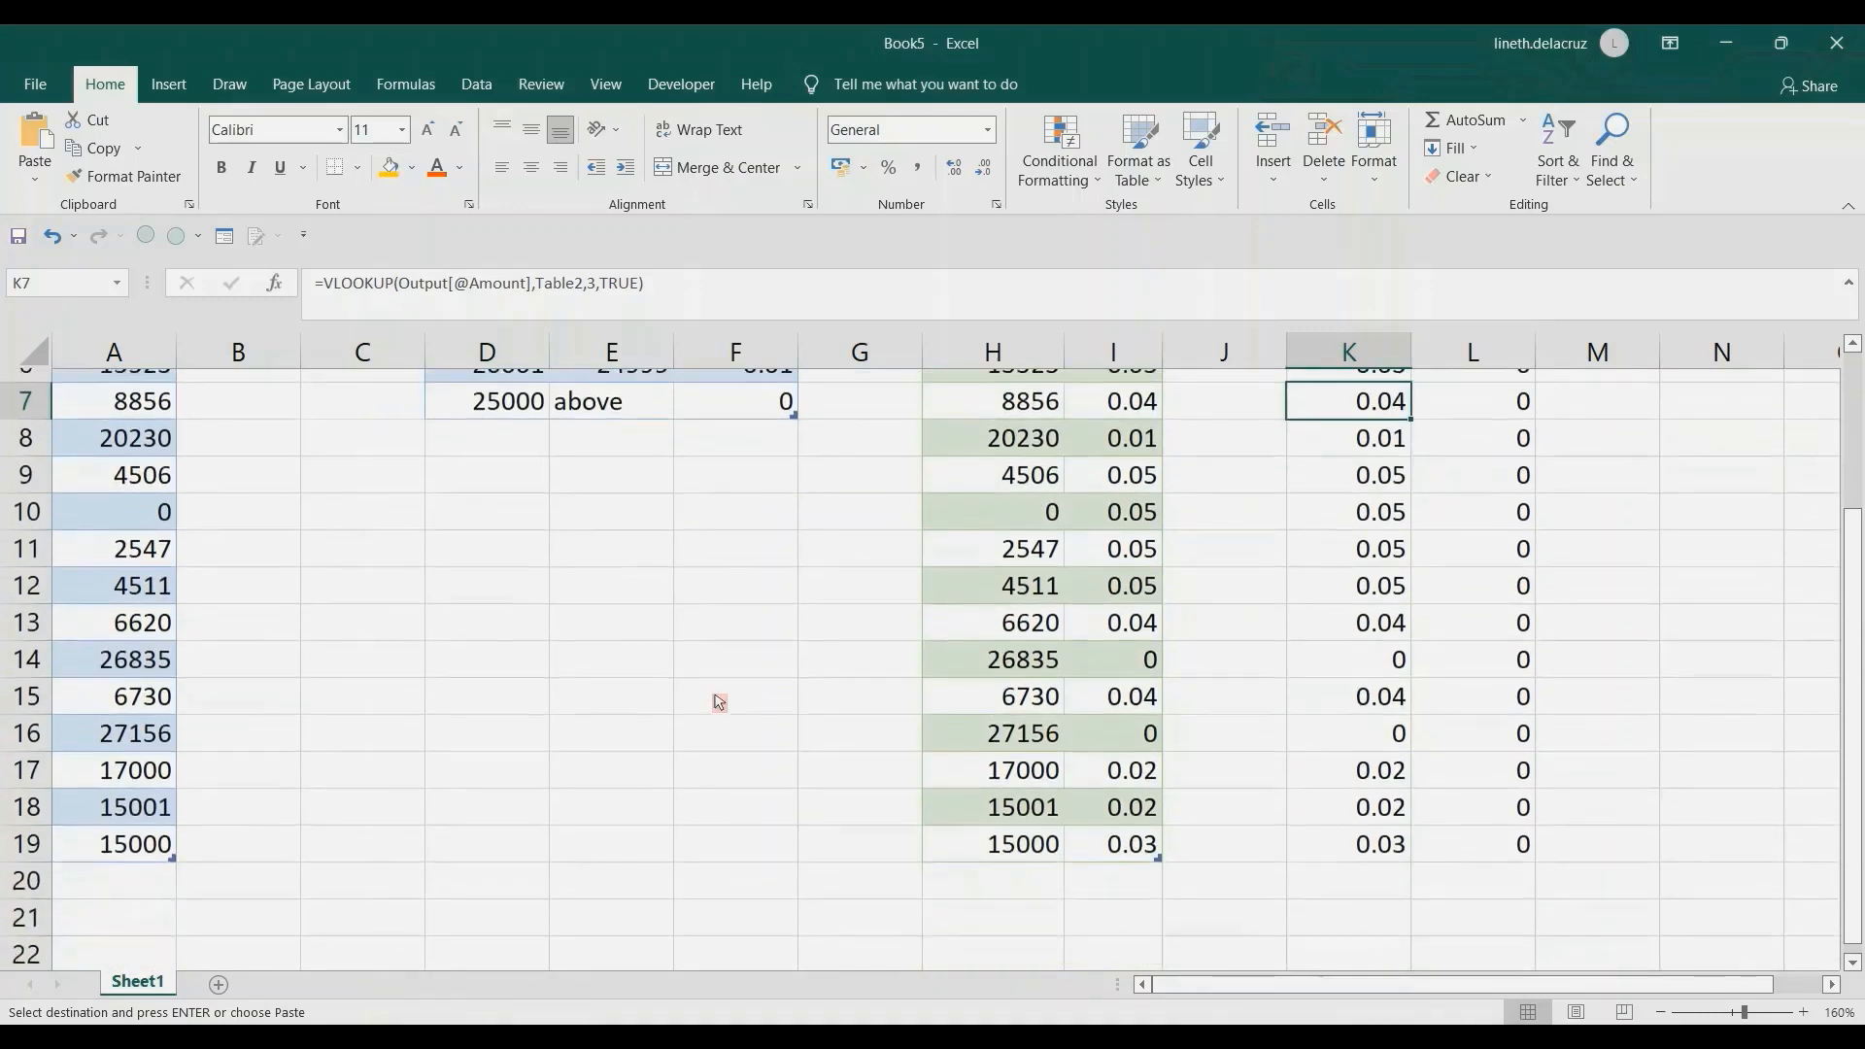
{"action": "scroll", "coordinate": [718, 701], "scroll_direction": "up", "scroll_amount": 2}
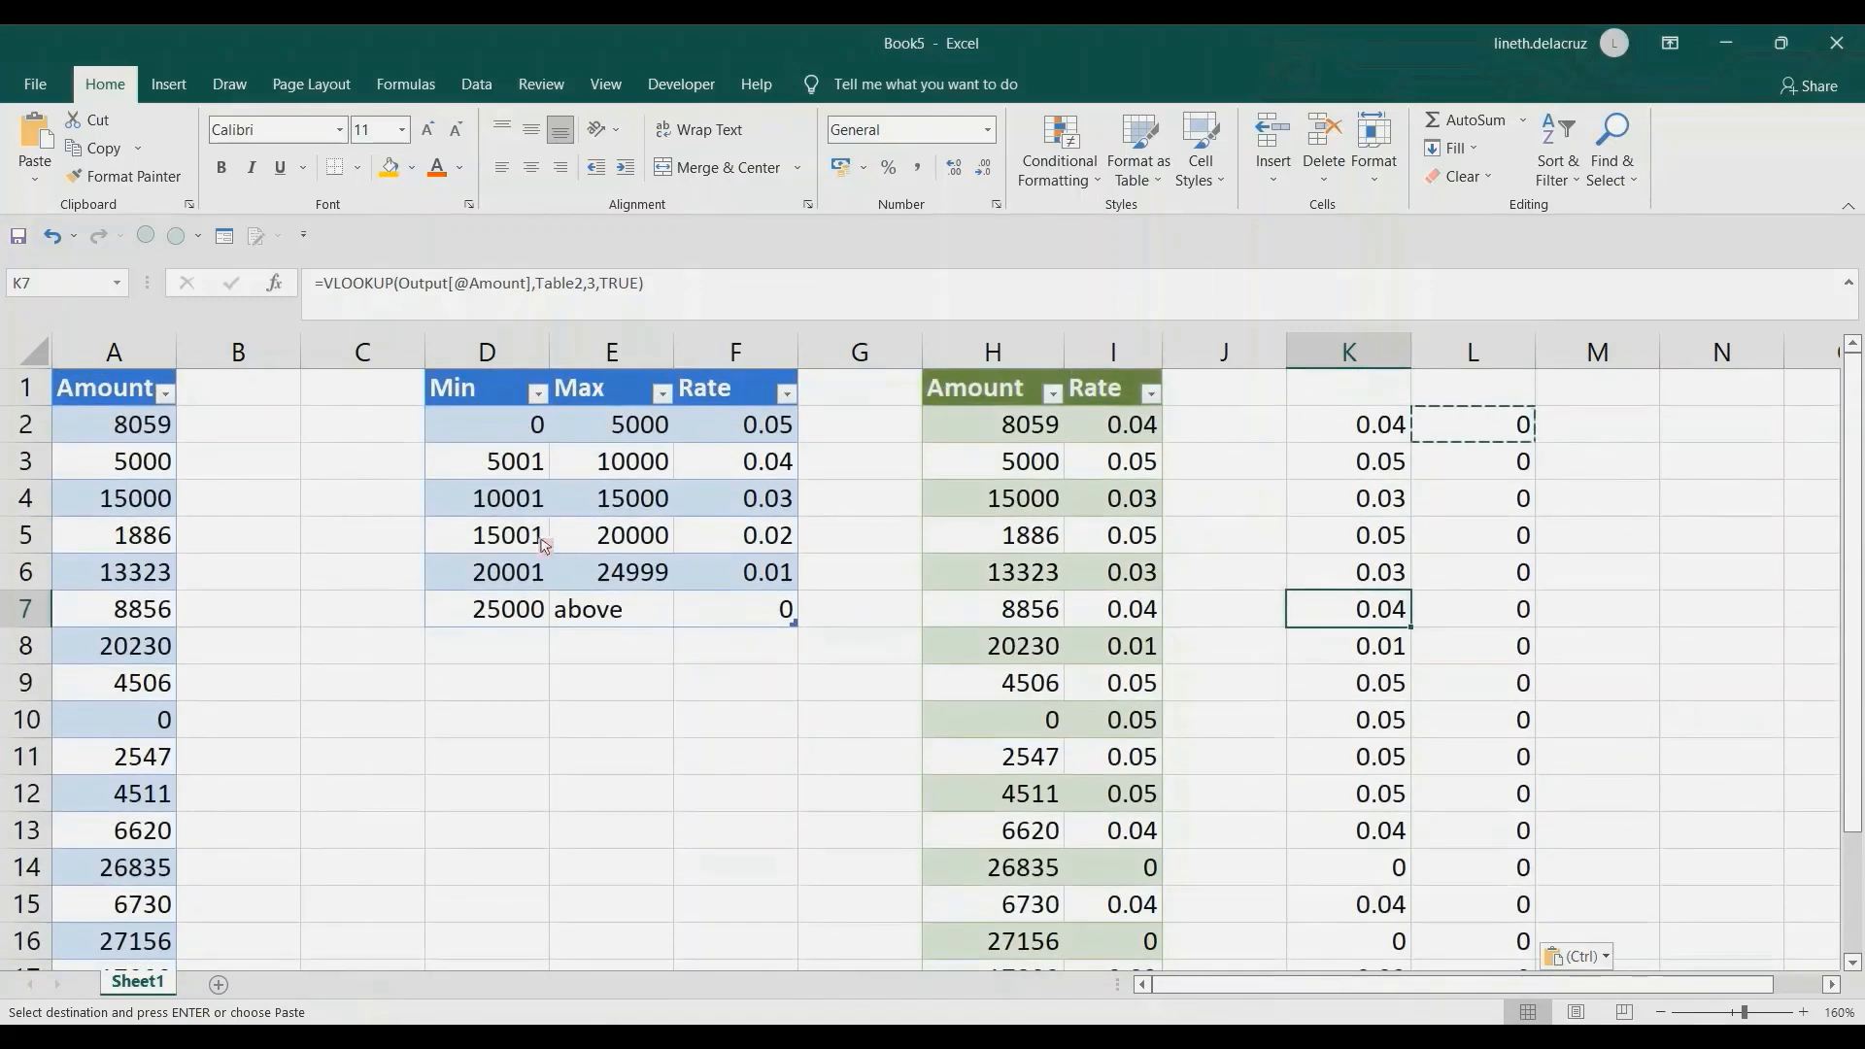
Step: Add the amount 12000 in A20 as a new row of the source Amount table
{"action": "left_click_drag", "start_coordinate": [496, 507], "coordinate": [728, 515]}
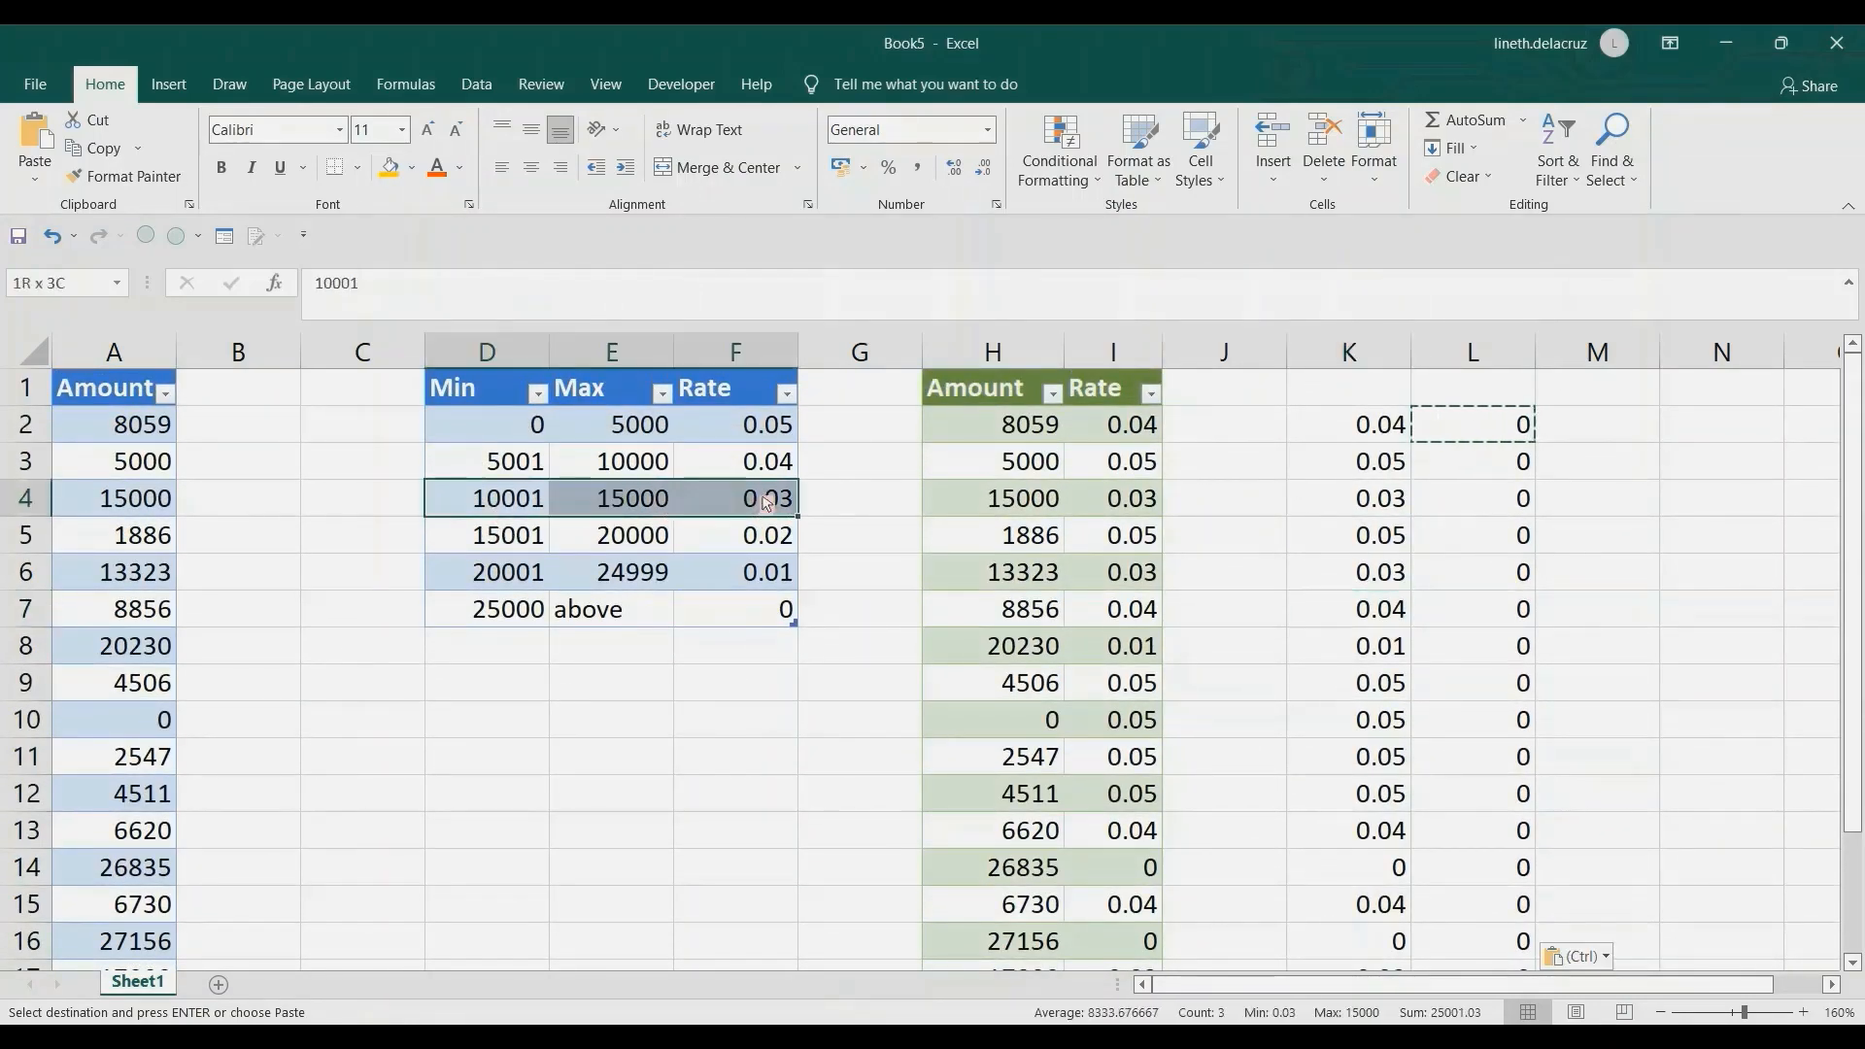
{"action": "scroll", "coordinate": [283, 767], "scroll_direction": "down", "scroll_amount": 3}
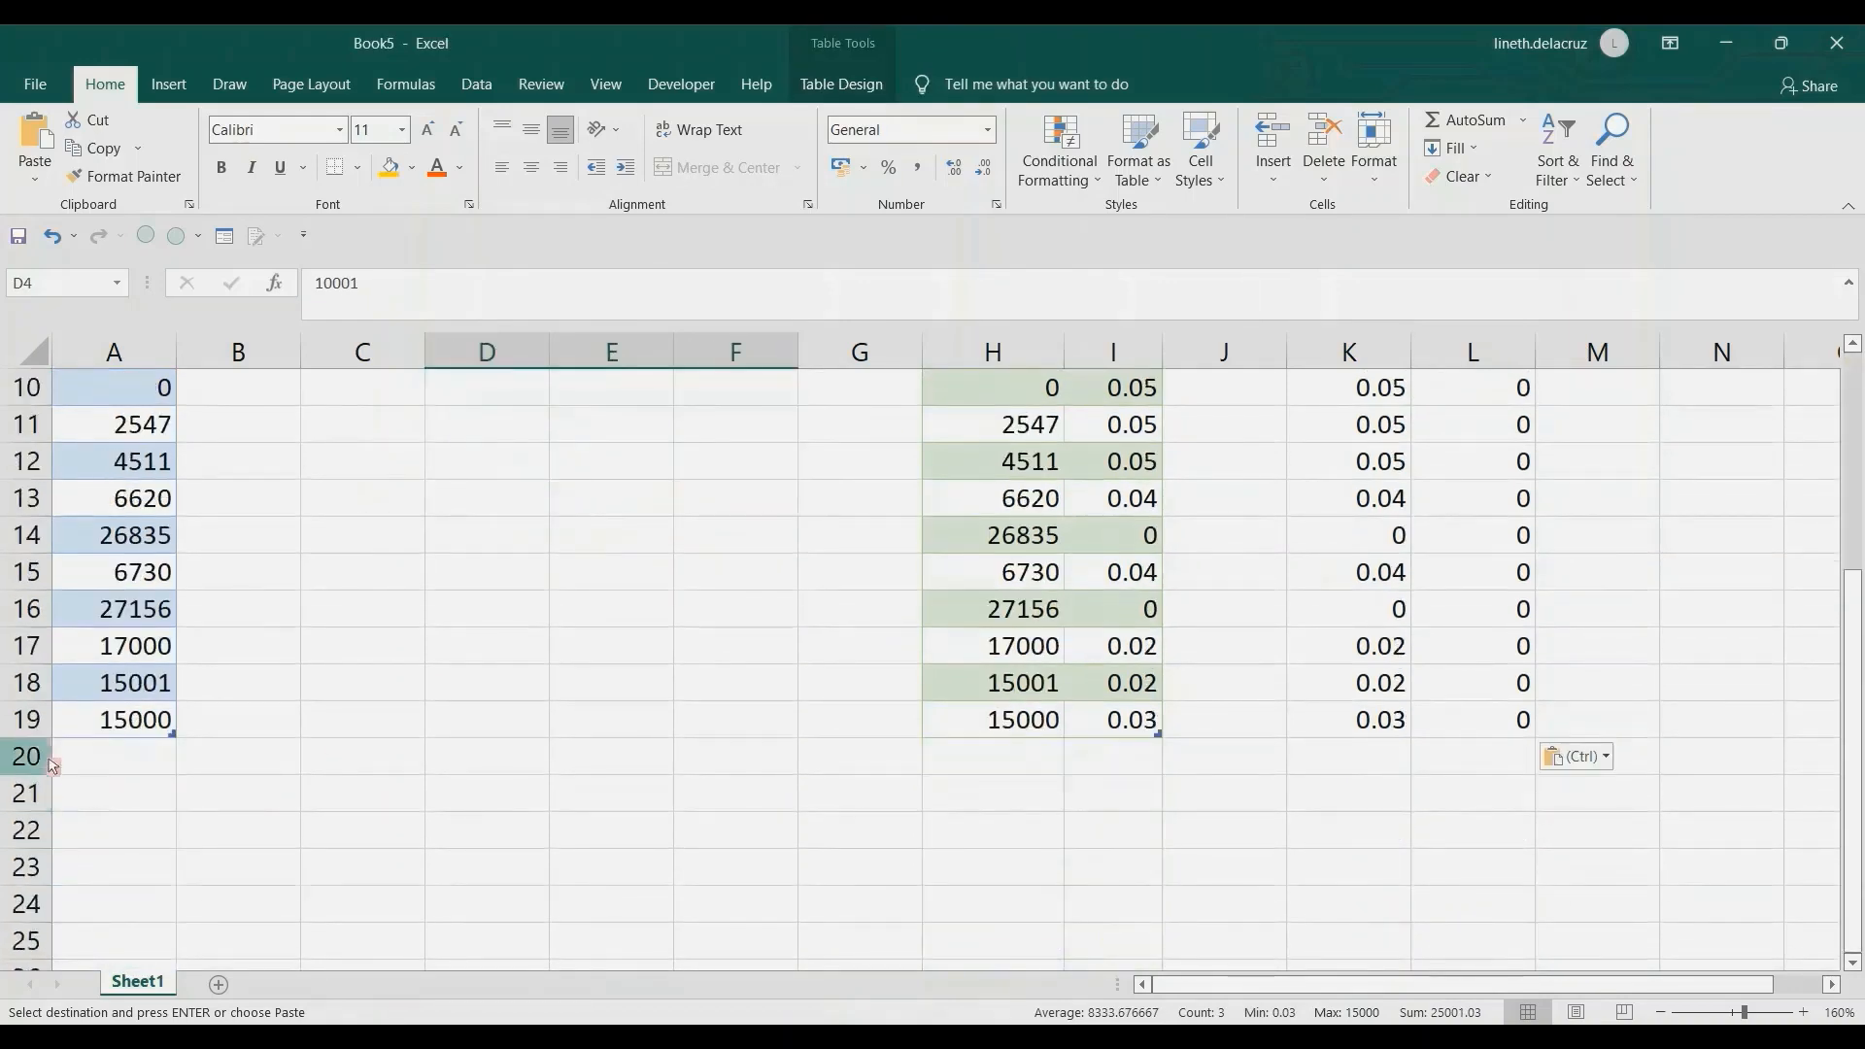
{"action": "left_click", "coordinate": [127, 750]}
{"action": "type", "text": "12000"}
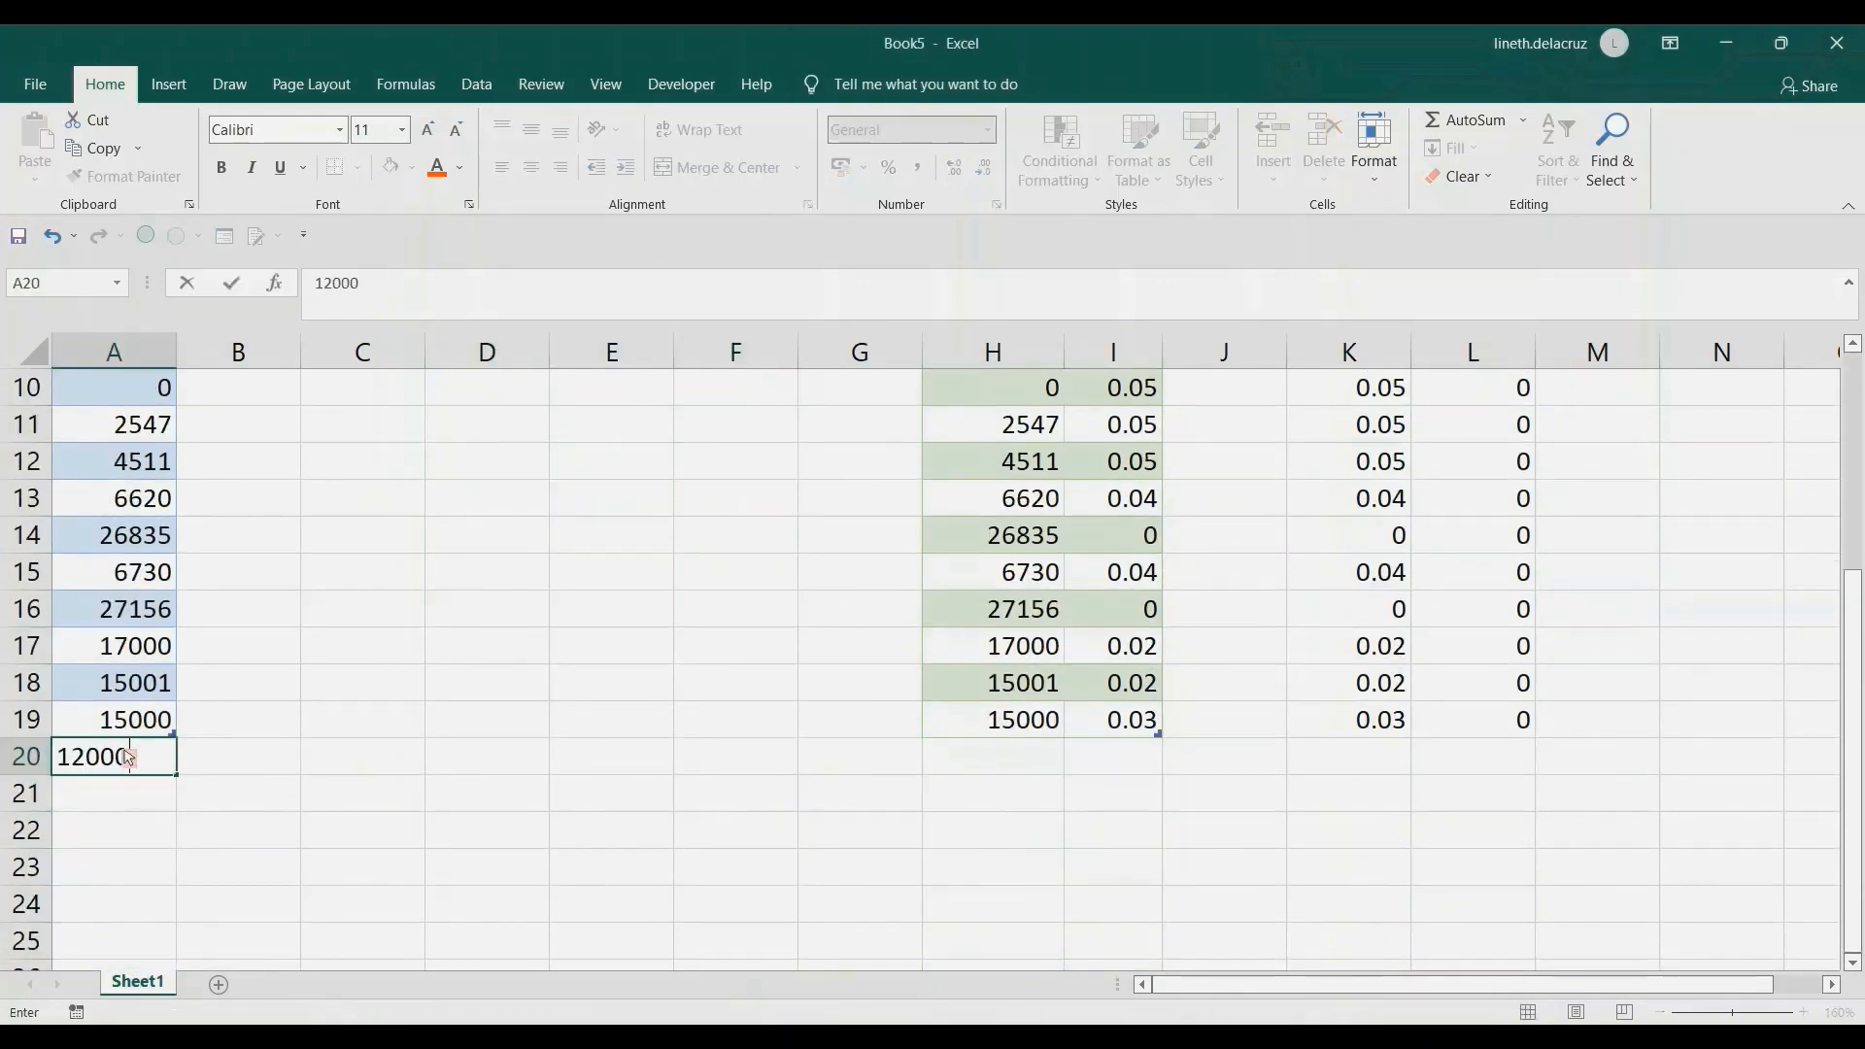
{"action": "key", "text": "Return"}
Step: Refresh all queries and compare the output rate for 12000 with the 10001 to 15000 bracket of the cutoff table
{"action": "left_click", "coordinate": [476, 84]}
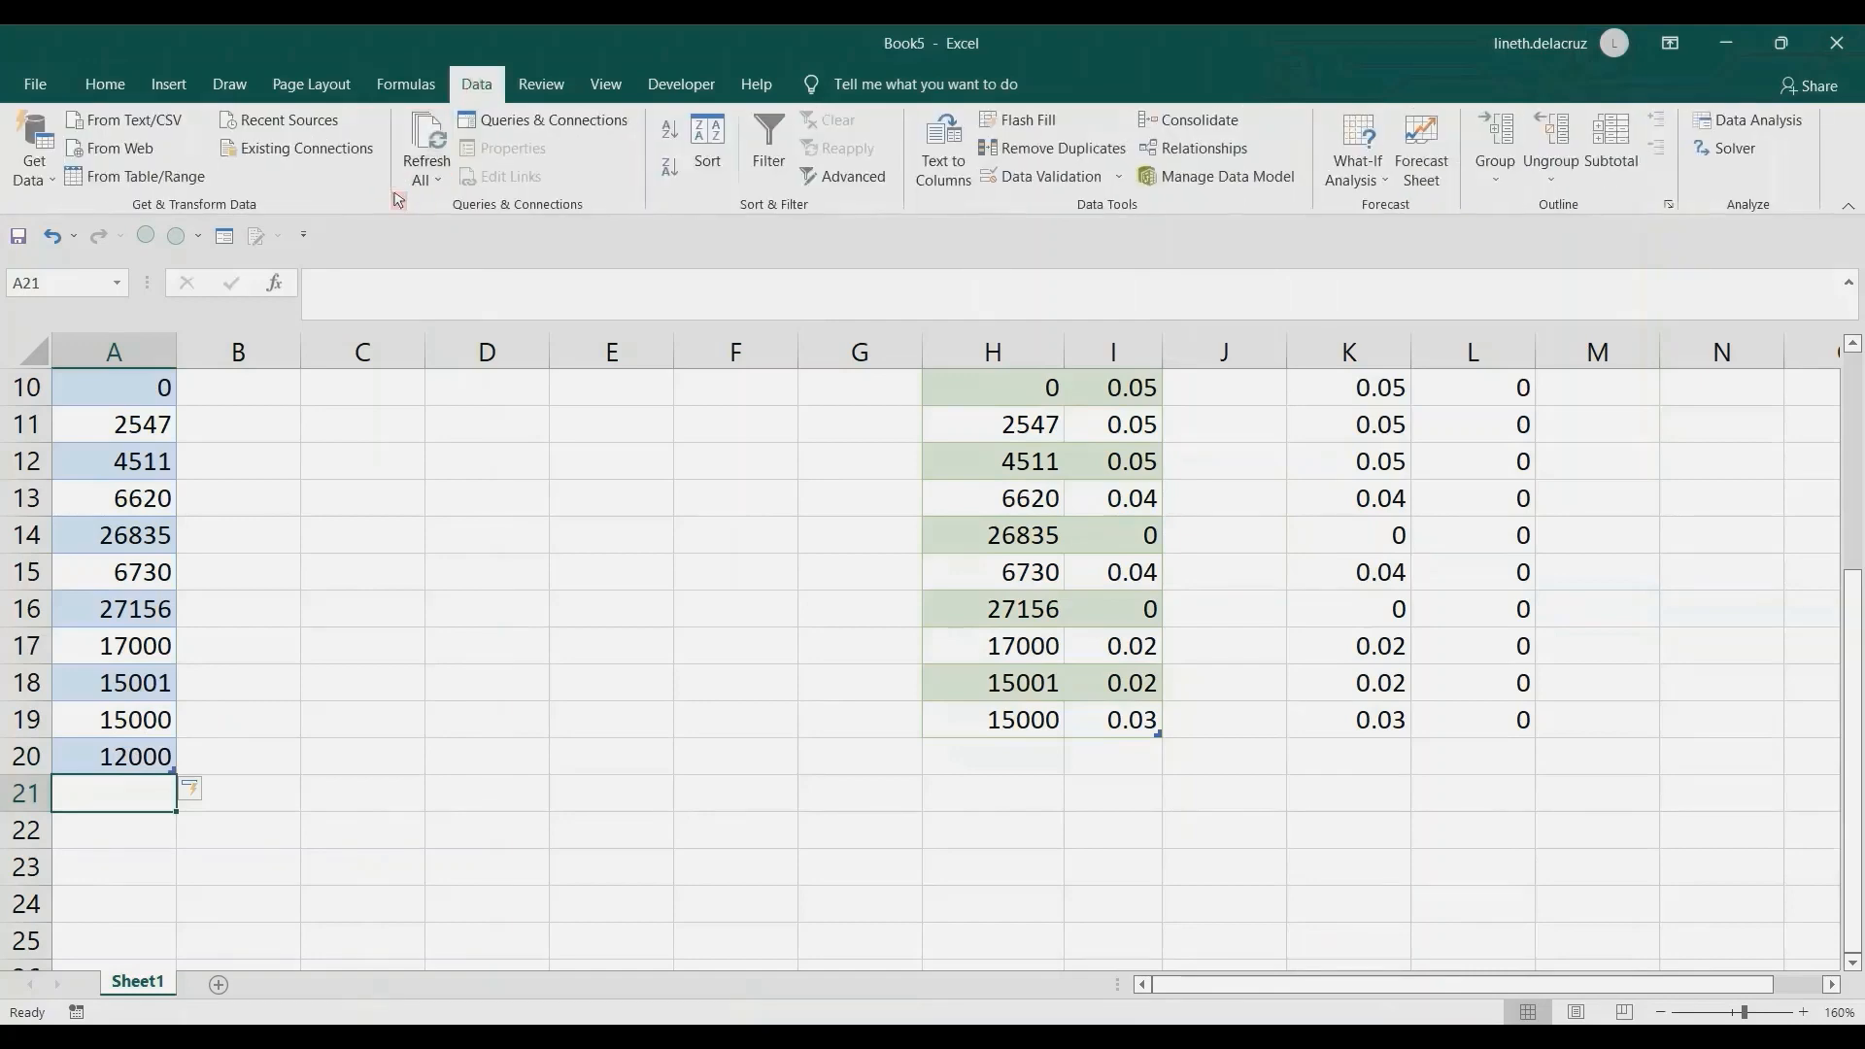
{"action": "left_click", "coordinate": [421, 154]}
{"action": "left_click", "coordinate": [1111, 758]}
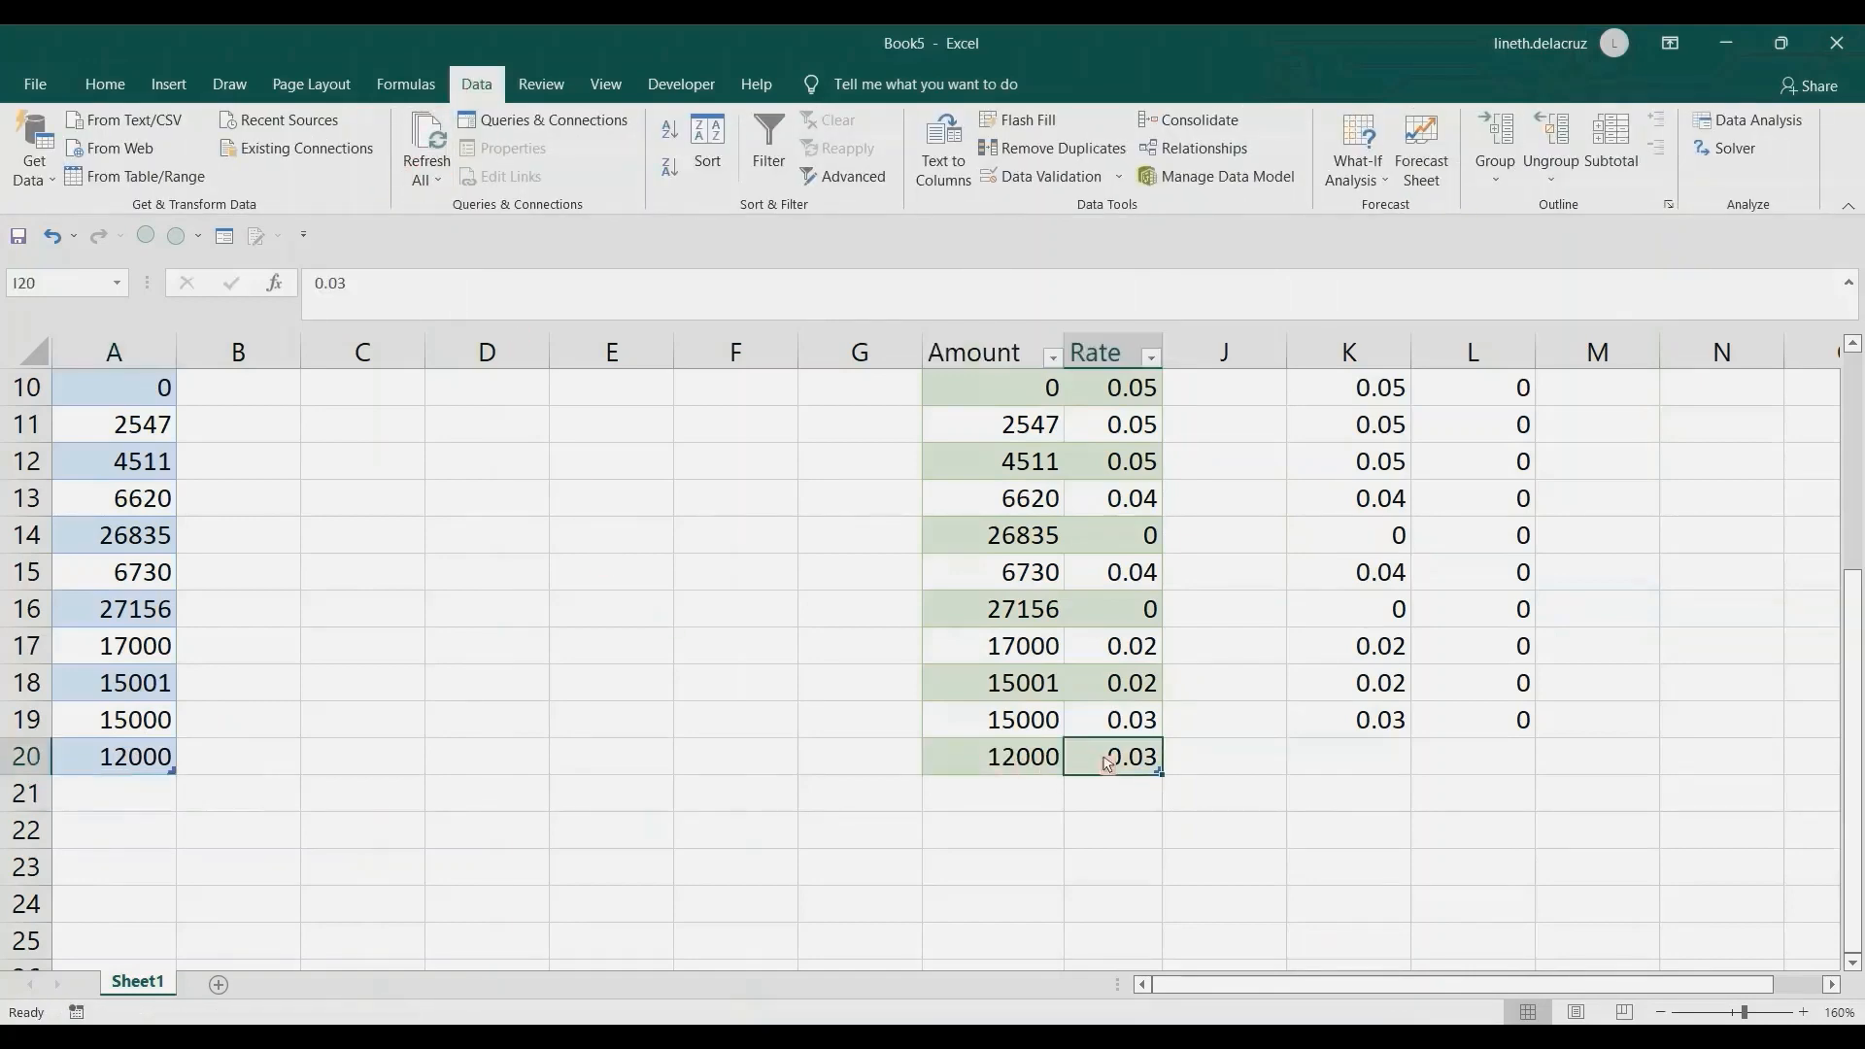
{"action": "scroll", "coordinate": [778, 699], "scroll_direction": "up", "scroll_amount": 3}
{"action": "left_click_drag", "start_coordinate": [510, 495], "coordinate": [757, 498]}
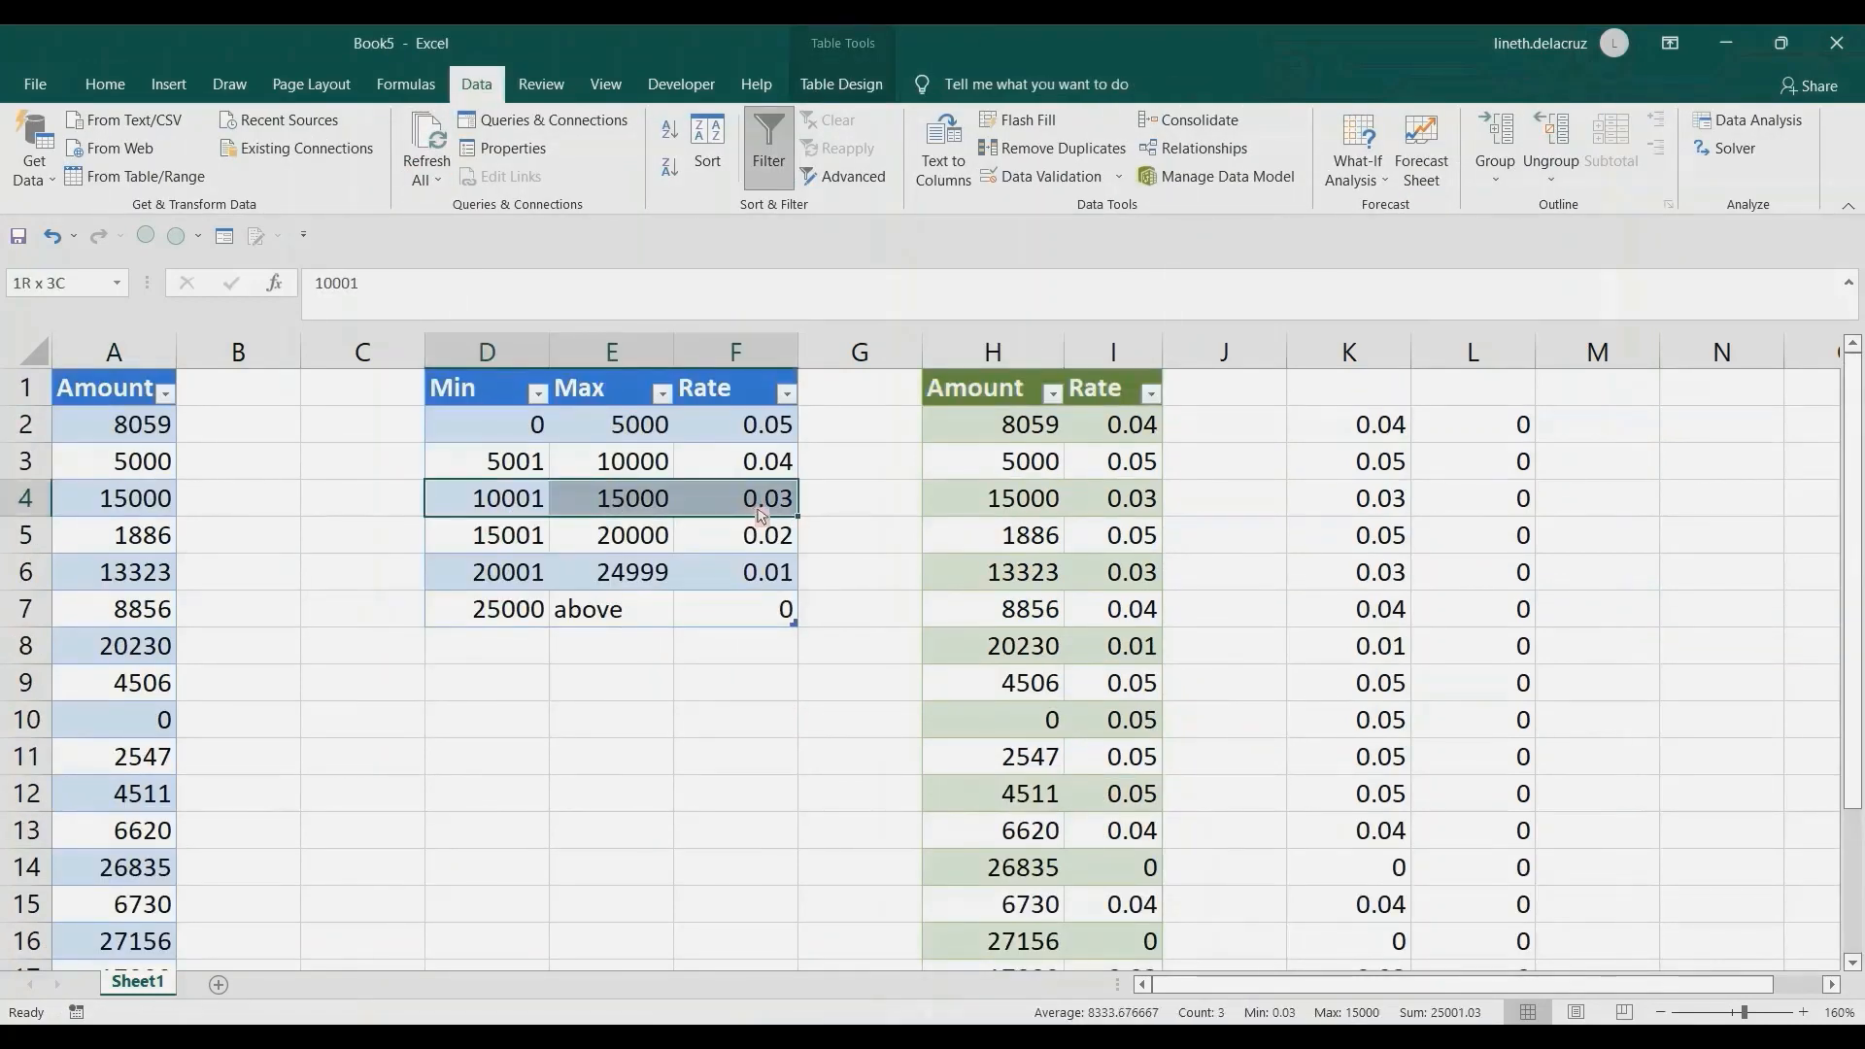
{"action": "left_click", "coordinate": [764, 728]}
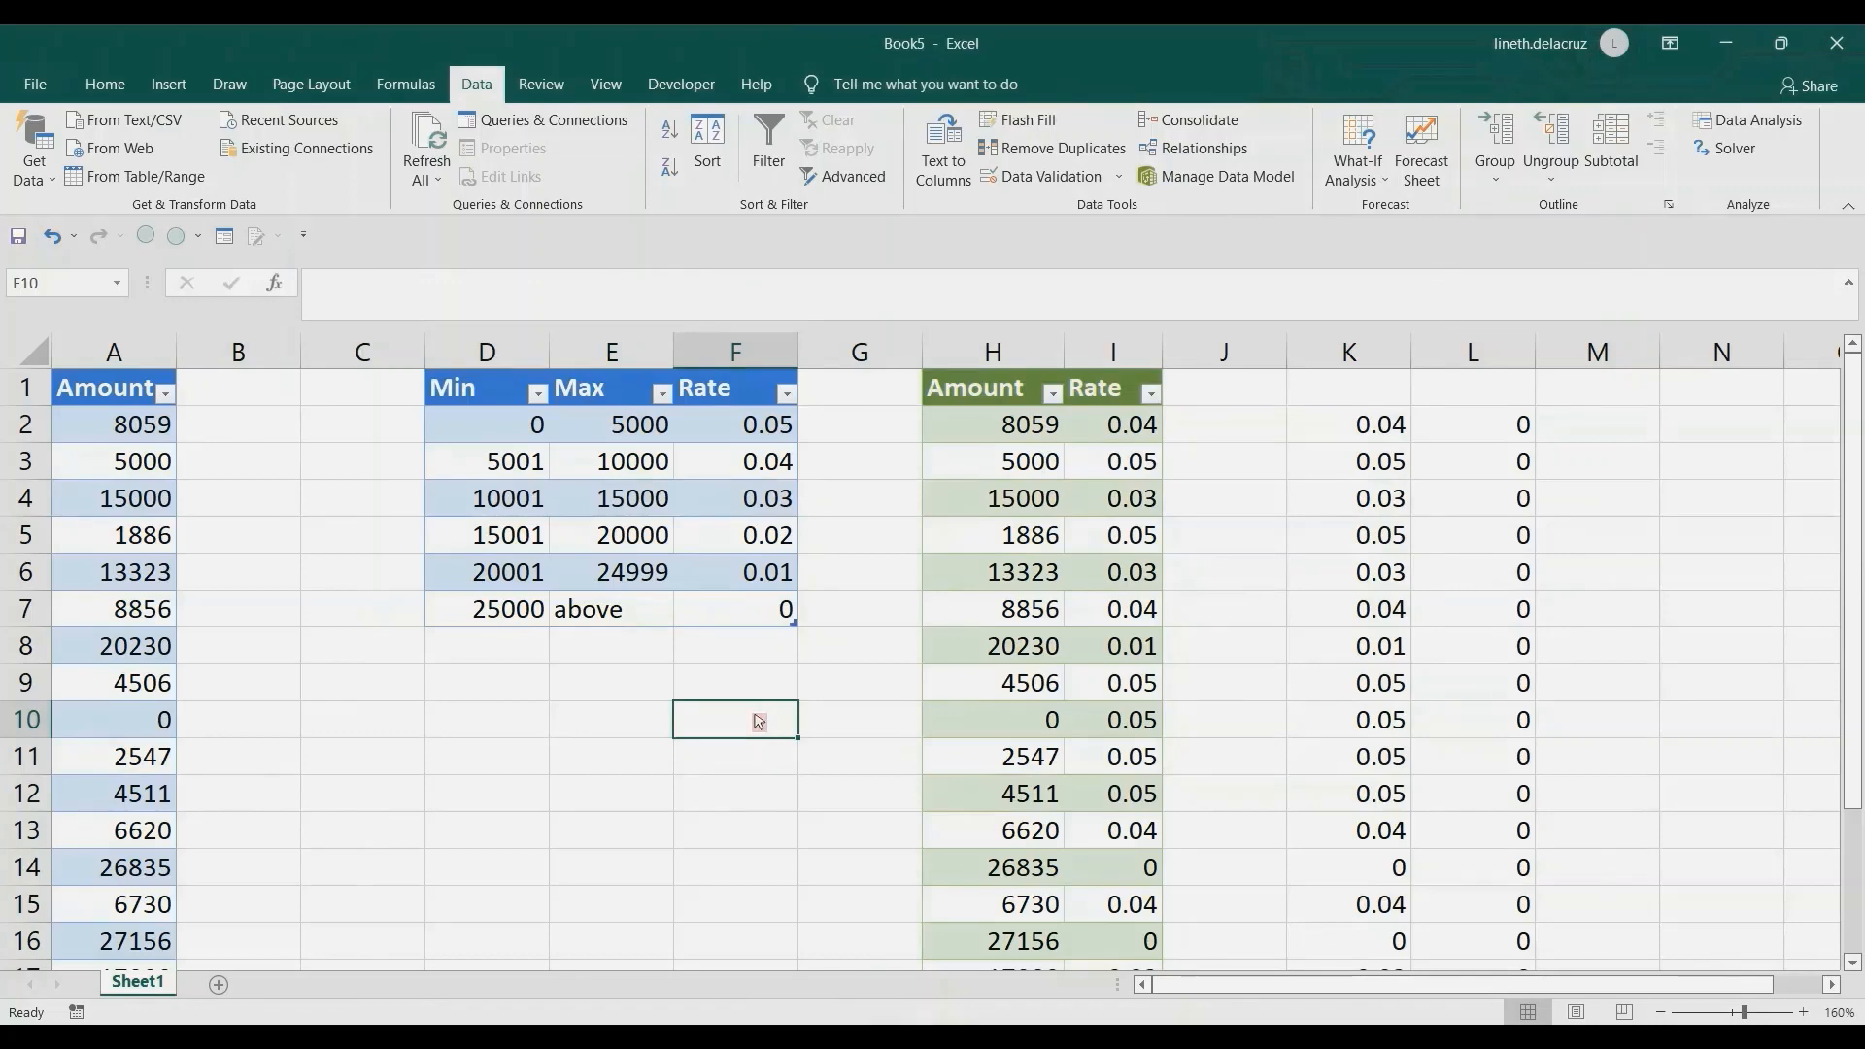